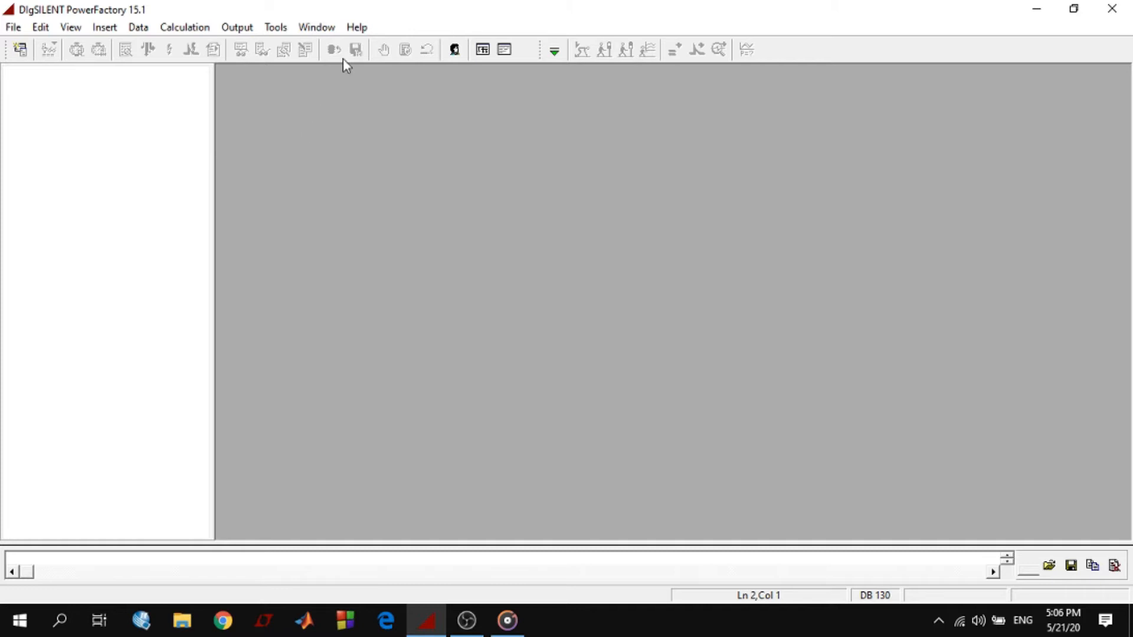
Start Exercise 2 through the Tutorial Manager, skim its chapter in the tutorial document and return to the Part 1 diagram
{"action": "left_click", "coordinate": [357, 28]}
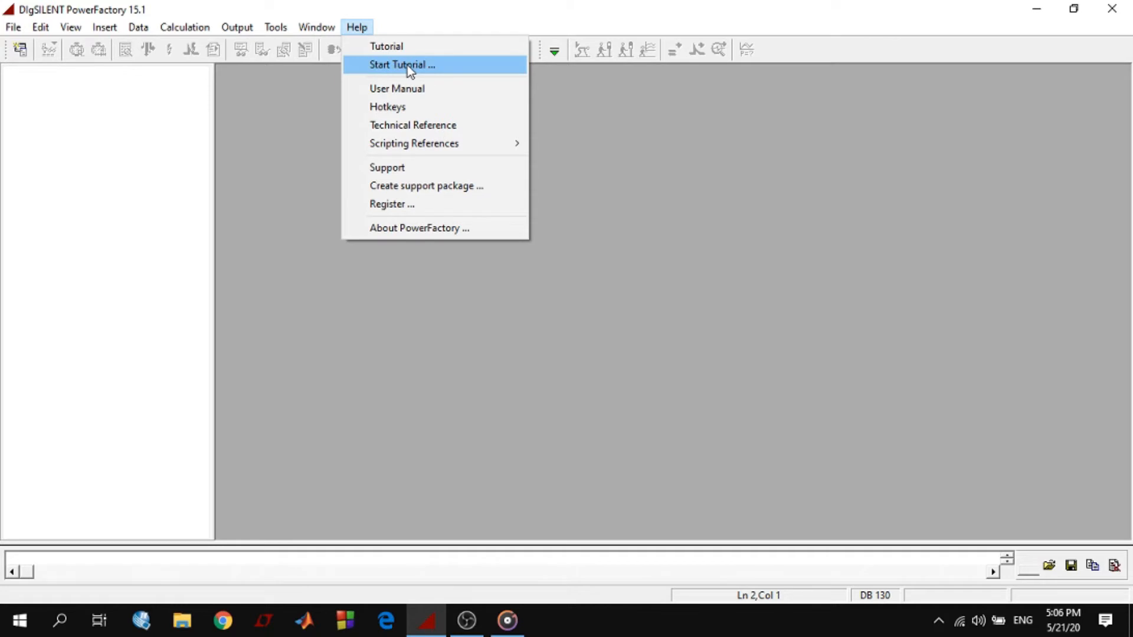
{"action": "left_click", "coordinate": [410, 67]}
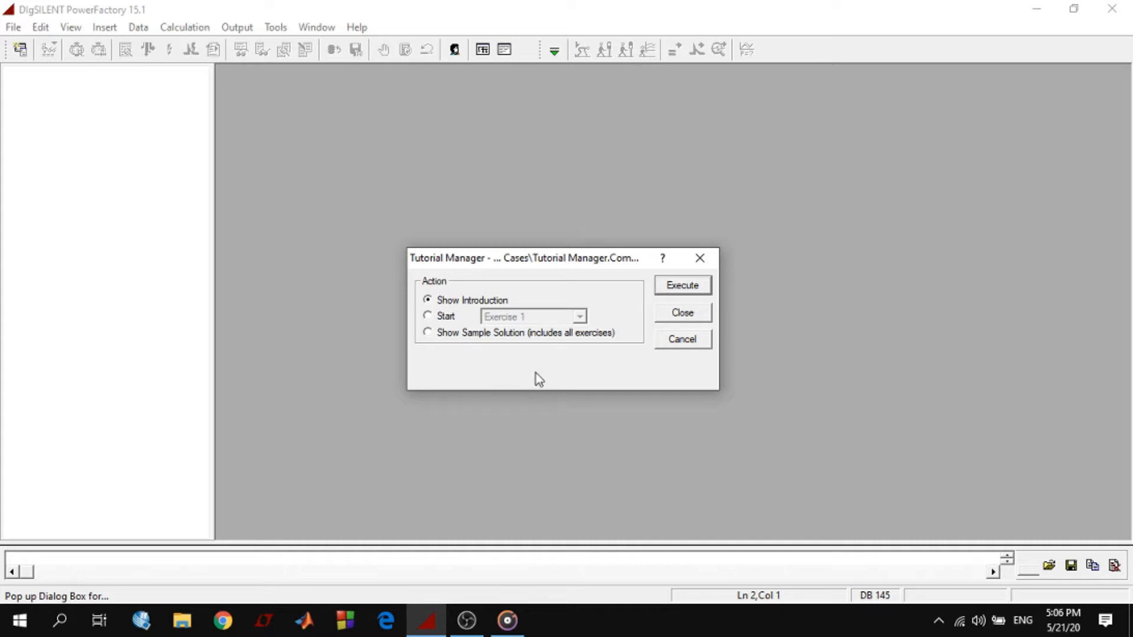
{"action": "left_click", "coordinate": [446, 320]}
{"action": "left_click", "coordinate": [538, 319]}
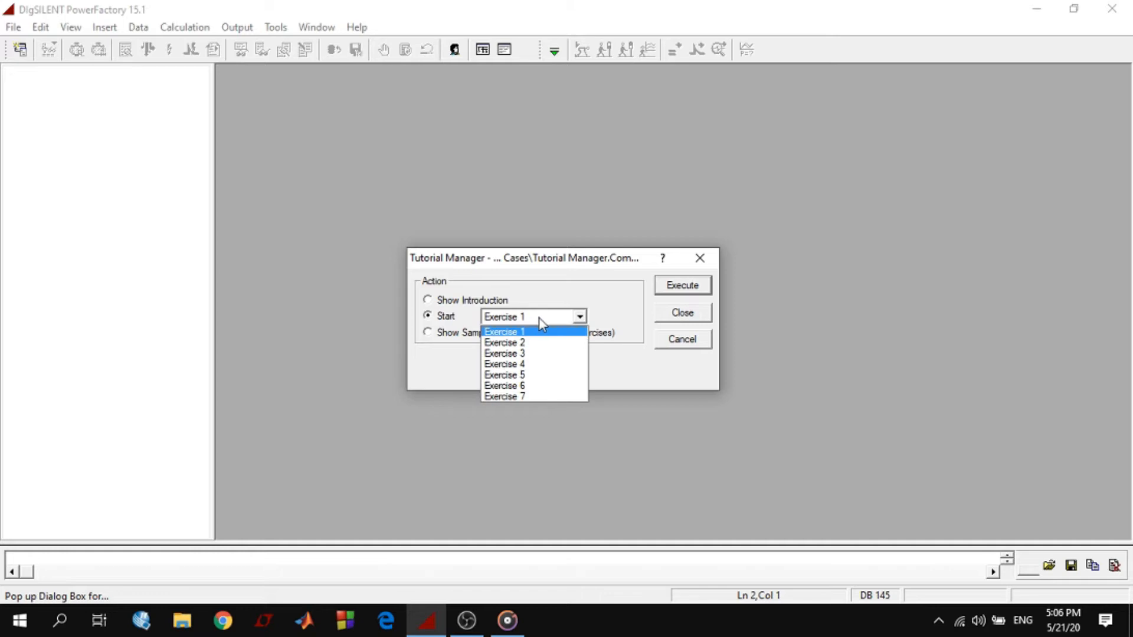
{"action": "left_click", "coordinate": [518, 344]}
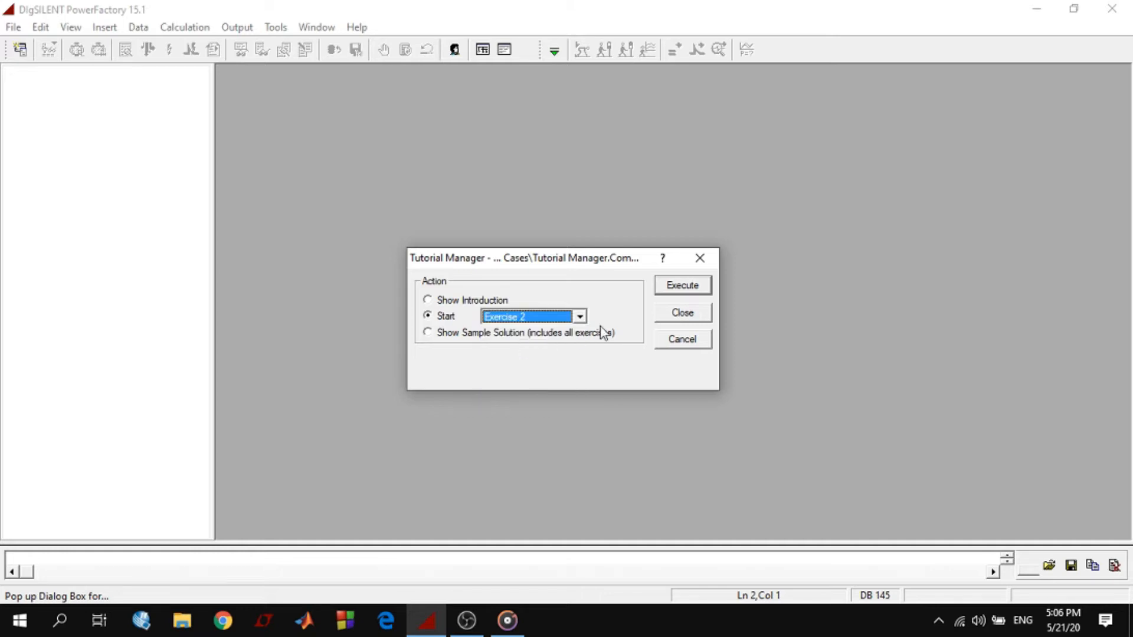
{"action": "left_click", "coordinate": [684, 286]}
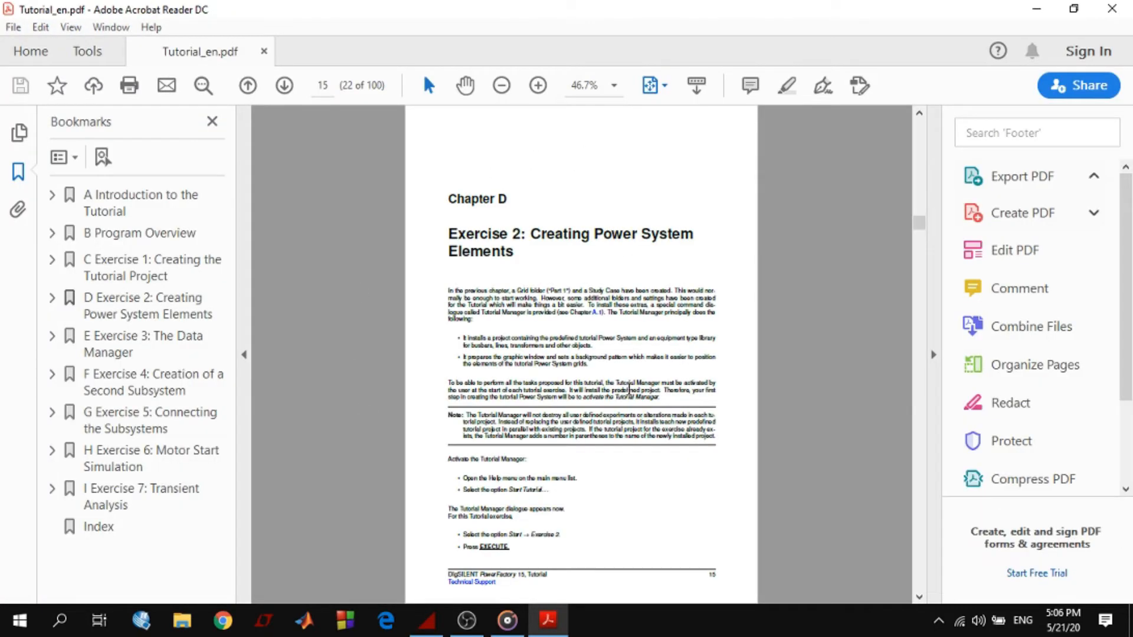
{"action": "scroll", "coordinate": [650, 421], "scroll_direction": "down", "scroll_amount": 20}
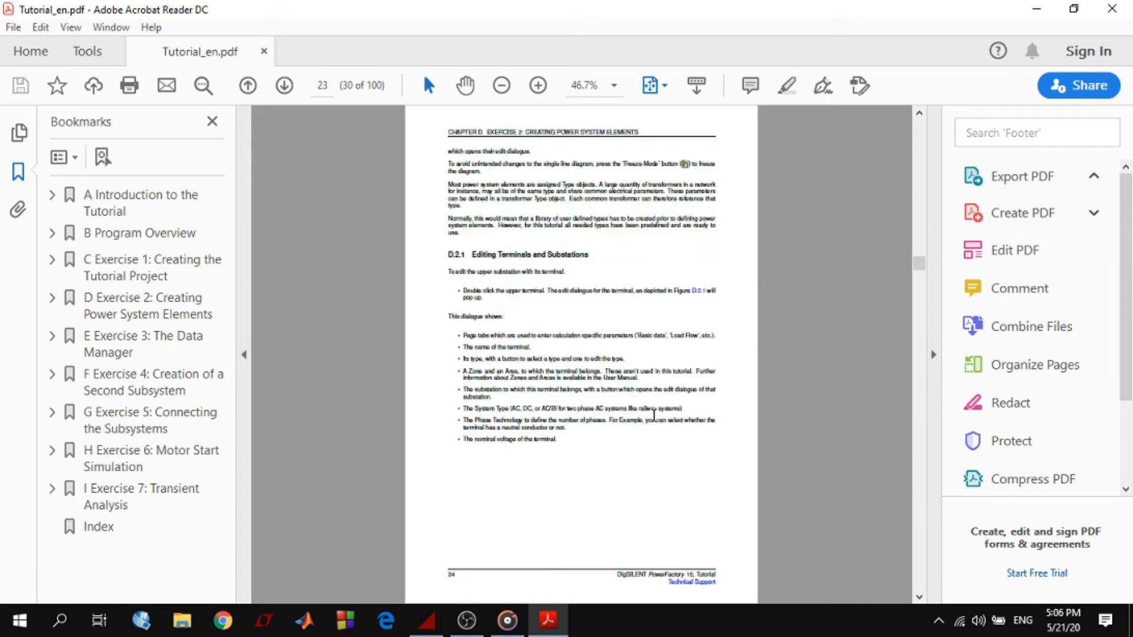
{"action": "left_click", "coordinate": [1037, 9]}
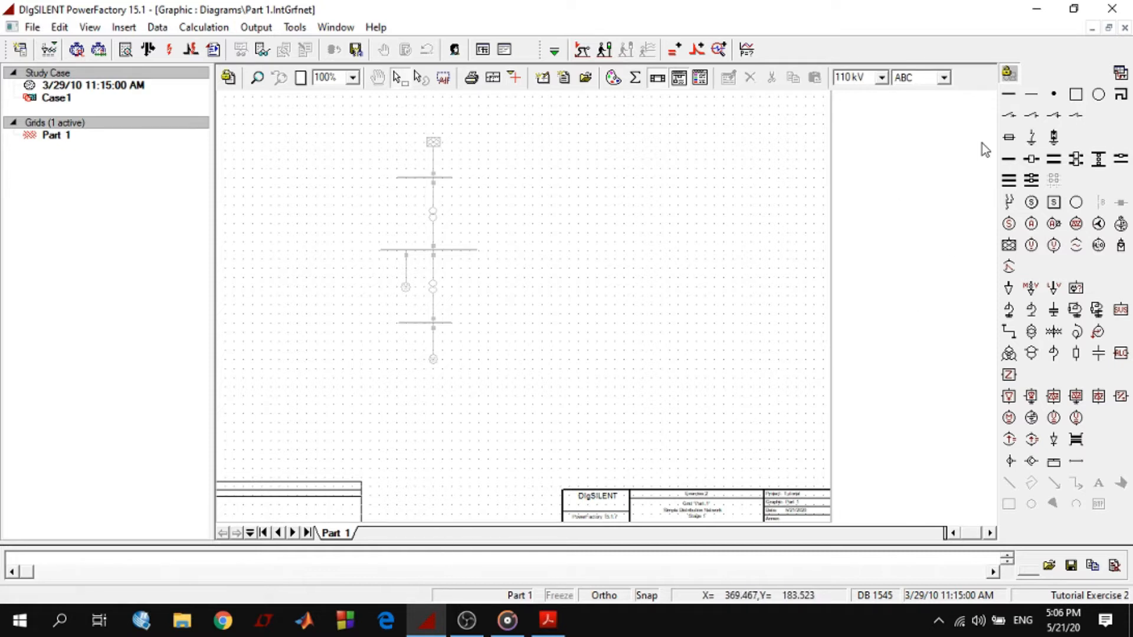
Examine the contents of the Tutorial Exercise 2 project in the Data Manager
{"action": "left_click", "coordinate": [20, 49]}
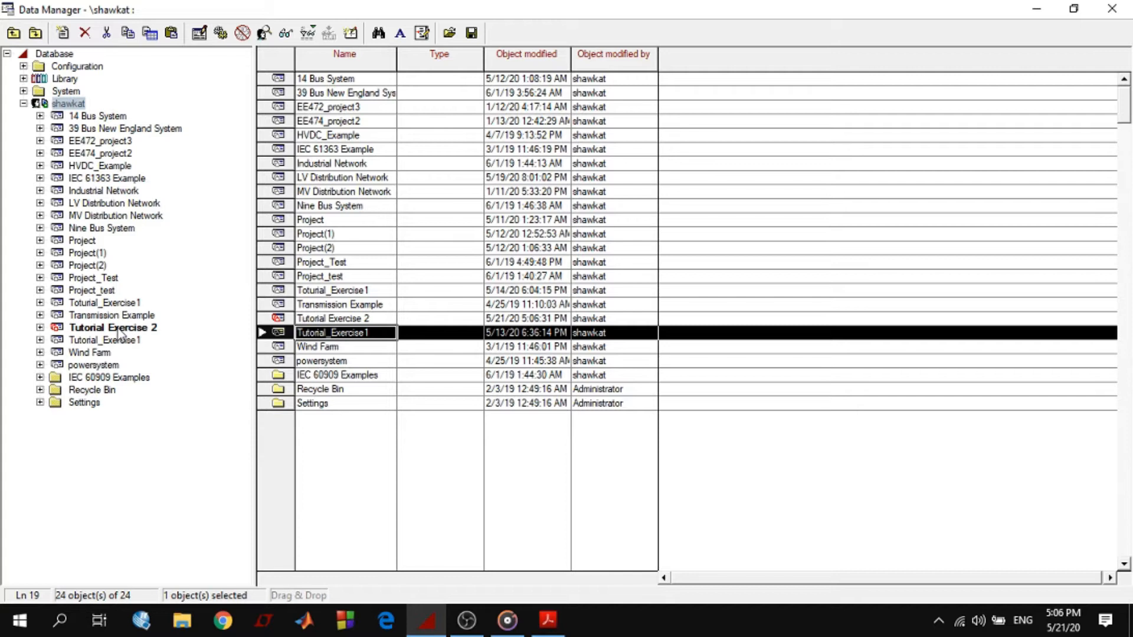
{"action": "left_click", "coordinate": [41, 327]}
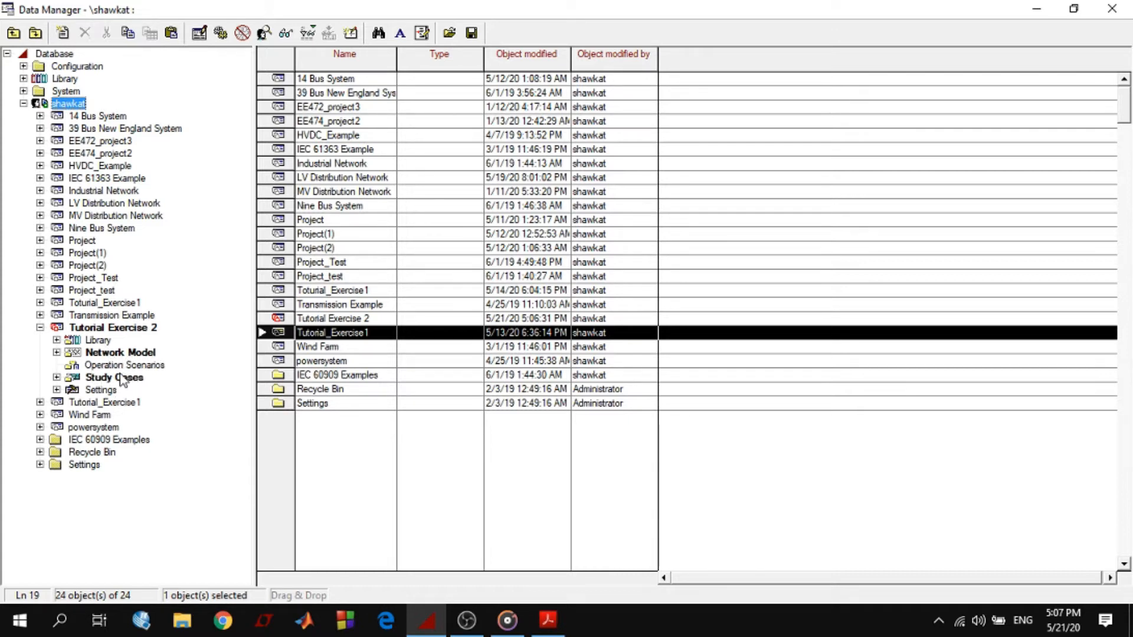
{"action": "left_click", "coordinate": [1112, 9]}
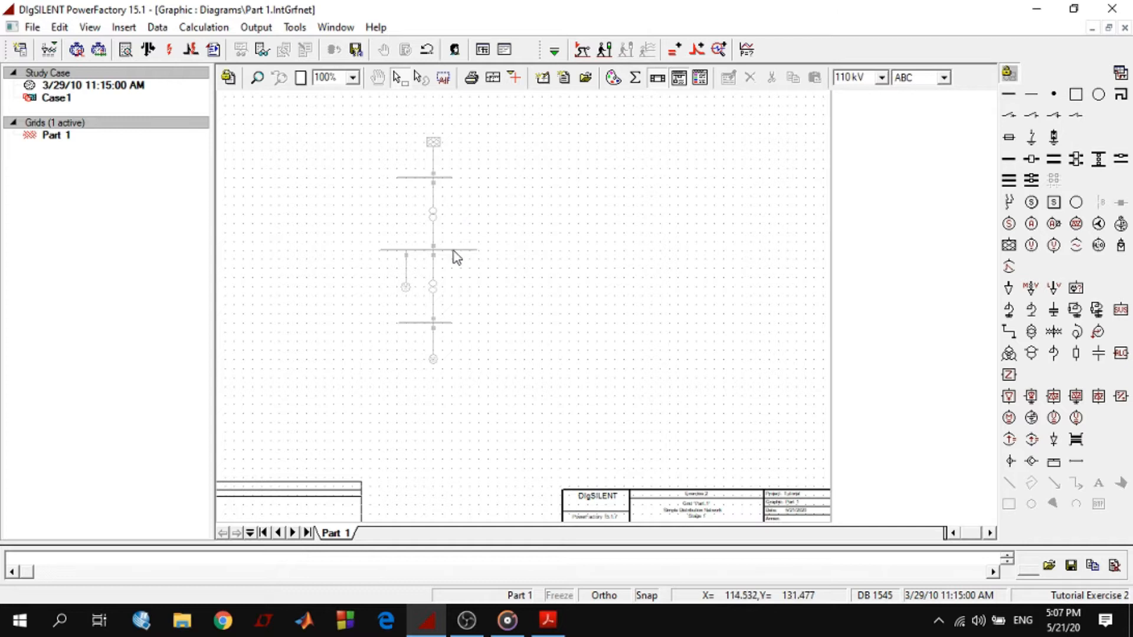
Place three single busbar systems over the upper, middle and lower busbars of the background pattern
{"action": "left_click", "coordinate": [1009, 160]}
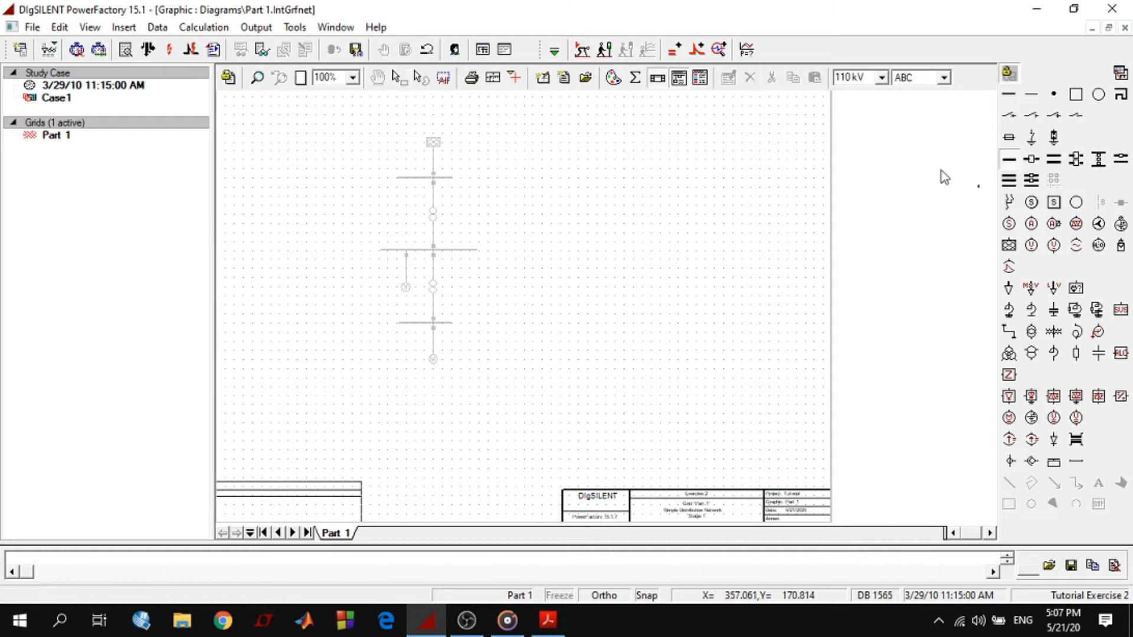
{"action": "left_click", "coordinate": [406, 186]}
{"action": "left_click", "coordinate": [385, 252]}
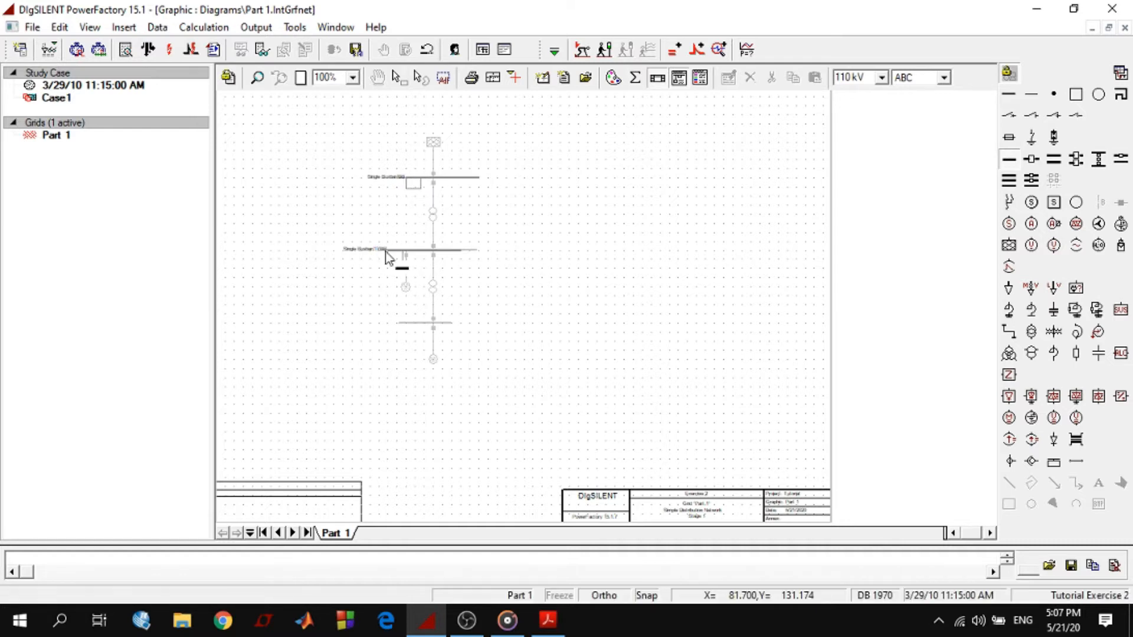
{"action": "left_click", "coordinate": [408, 329]}
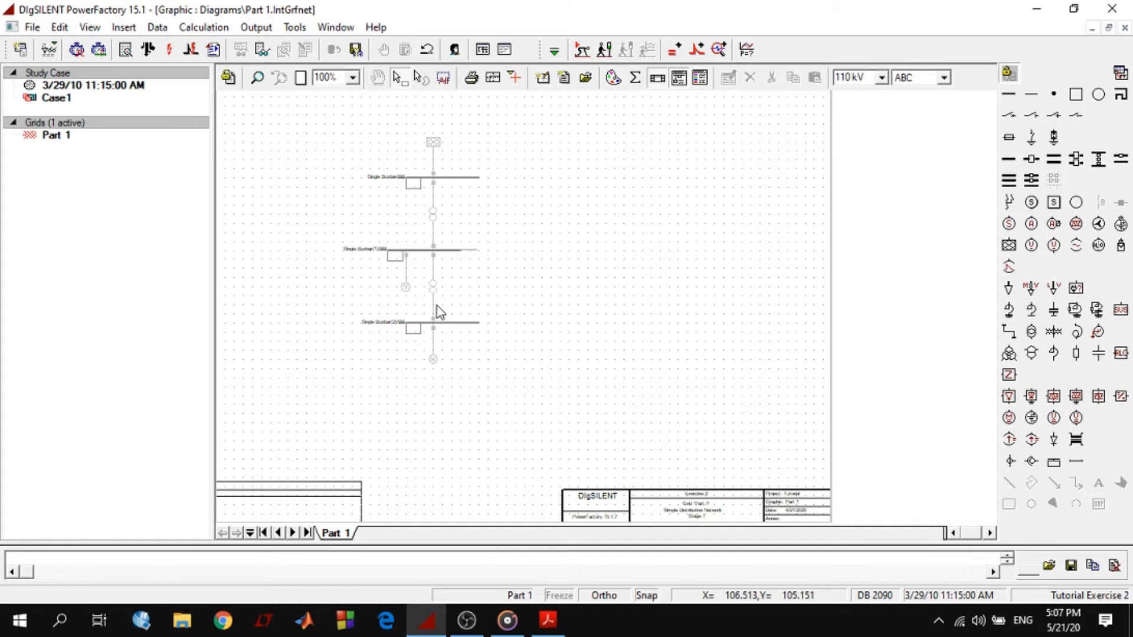
Place a 2-winding transformer between the upper and middle busbars, connecting it to bay 1 of each
{"action": "left_click", "coordinate": [1031, 333]}
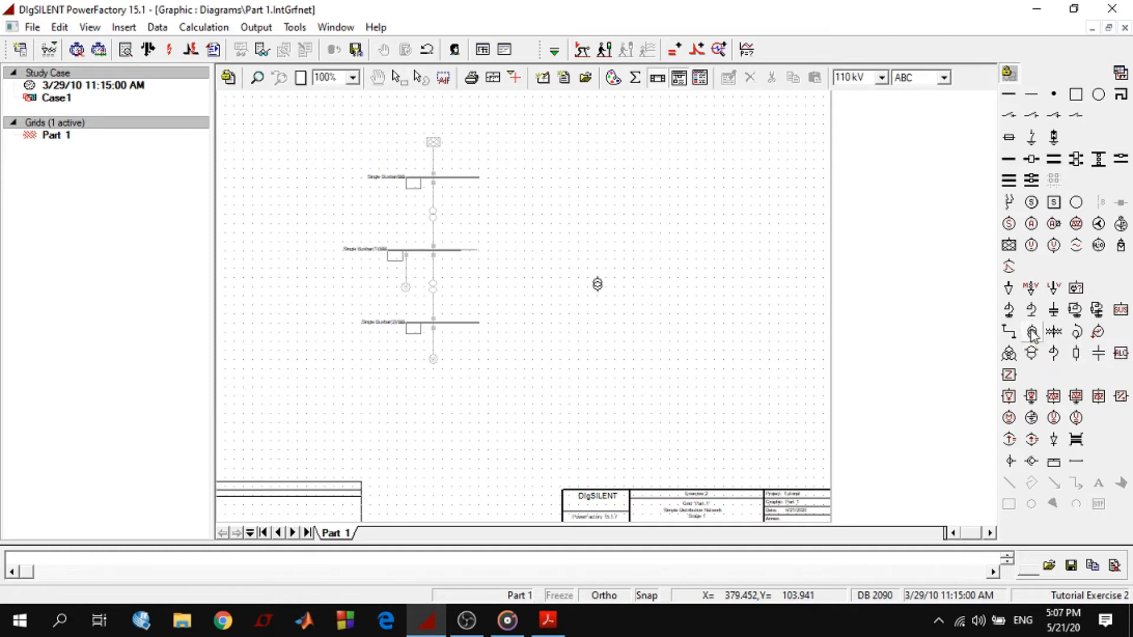
{"action": "left_click", "coordinate": [430, 208]}
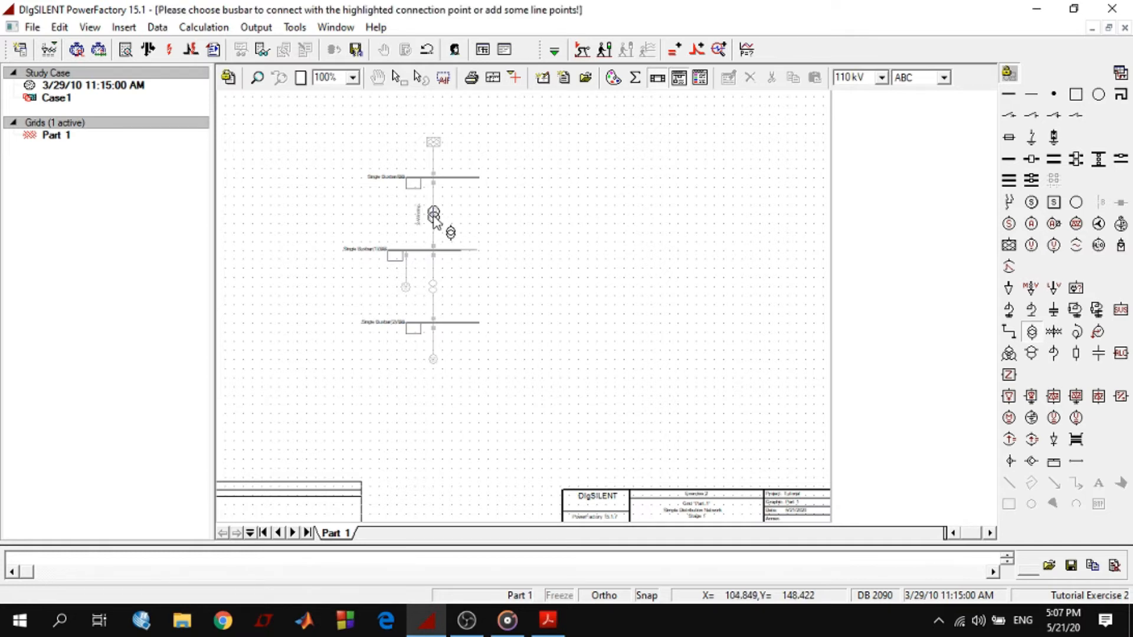
{"action": "left_click", "coordinate": [436, 178]}
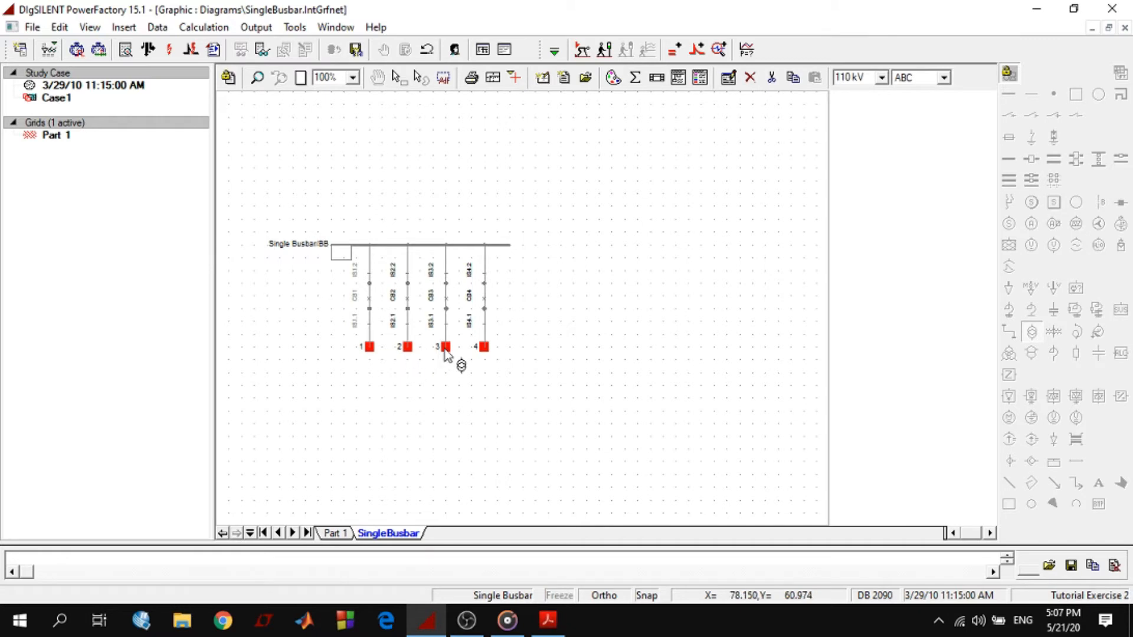
{"action": "left_click", "coordinate": [368, 347]}
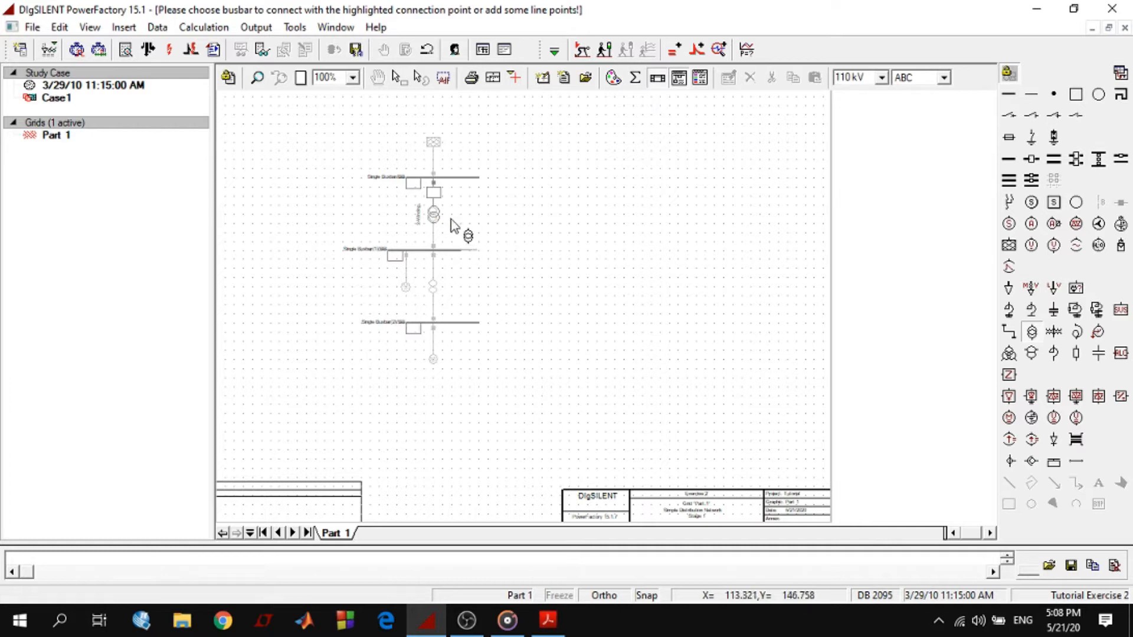
{"action": "left_click", "coordinate": [437, 193]}
{"action": "left_click", "coordinate": [435, 249]}
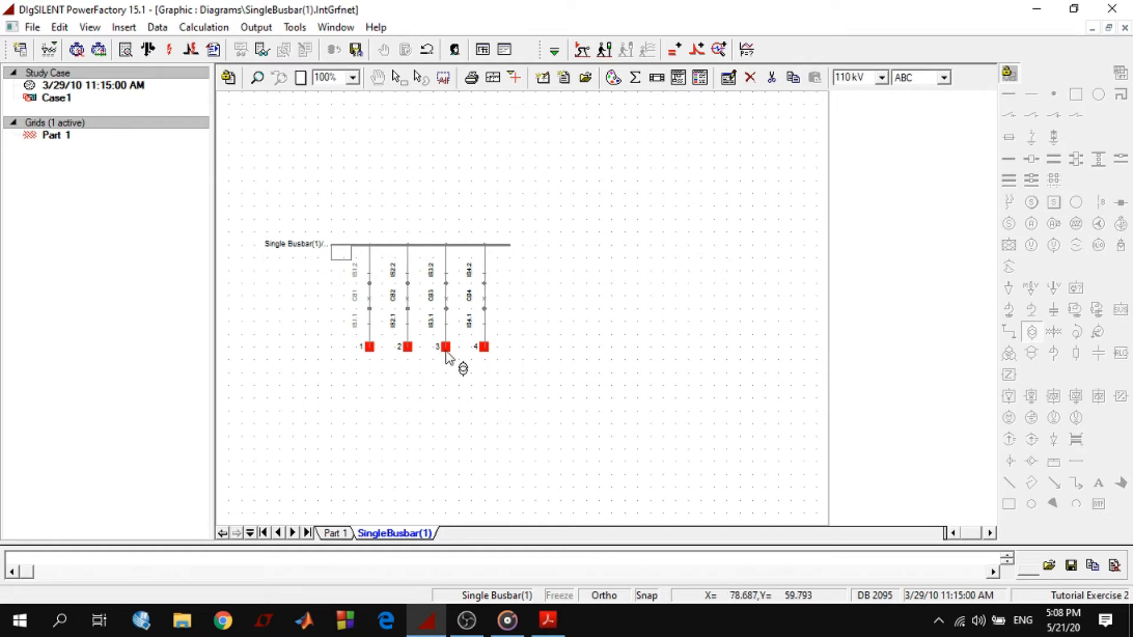
{"action": "left_click", "coordinate": [369, 349]}
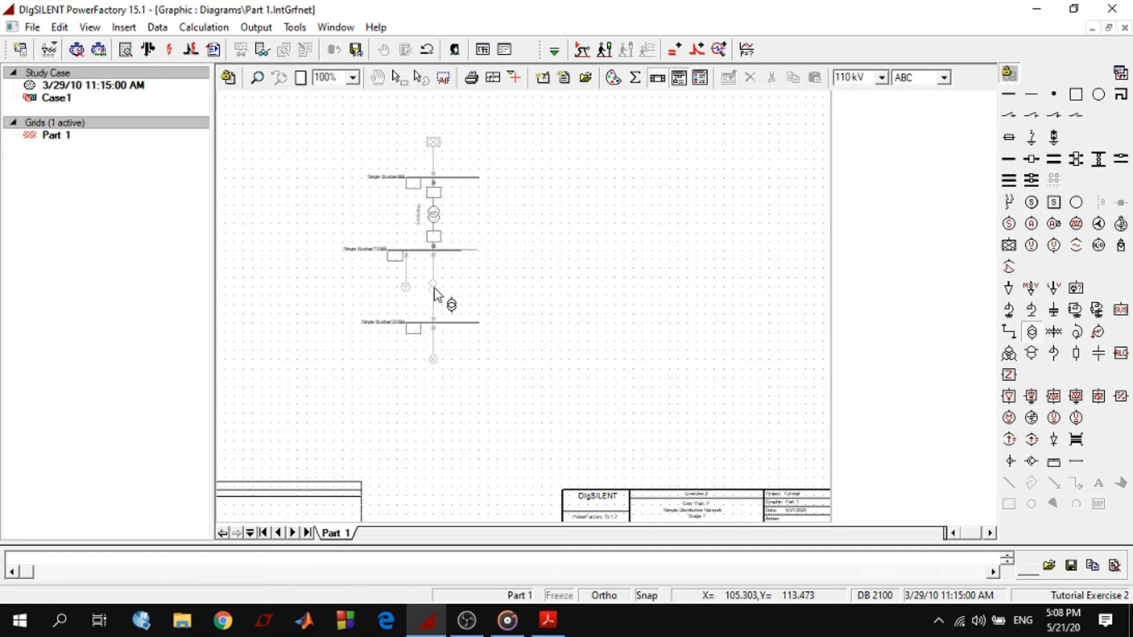
Place a second 2-winding transformer, connecting it to bay 2 of the middle busbar and bay 1 of the lower busbar
{"action": "left_click", "coordinate": [435, 295]}
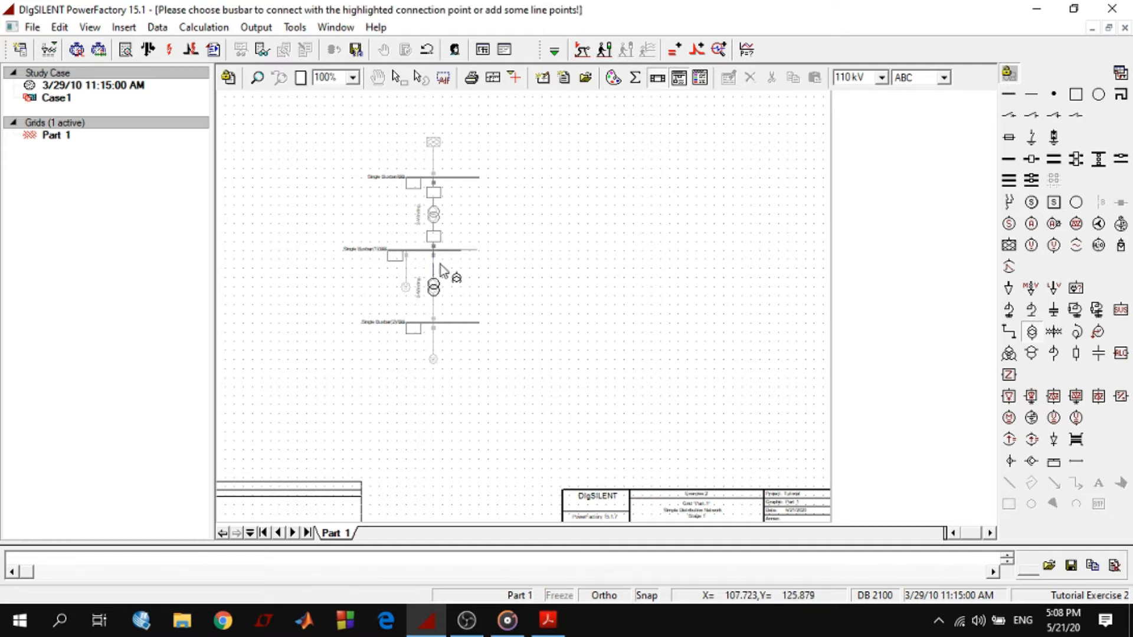
{"action": "left_click", "coordinate": [435, 250]}
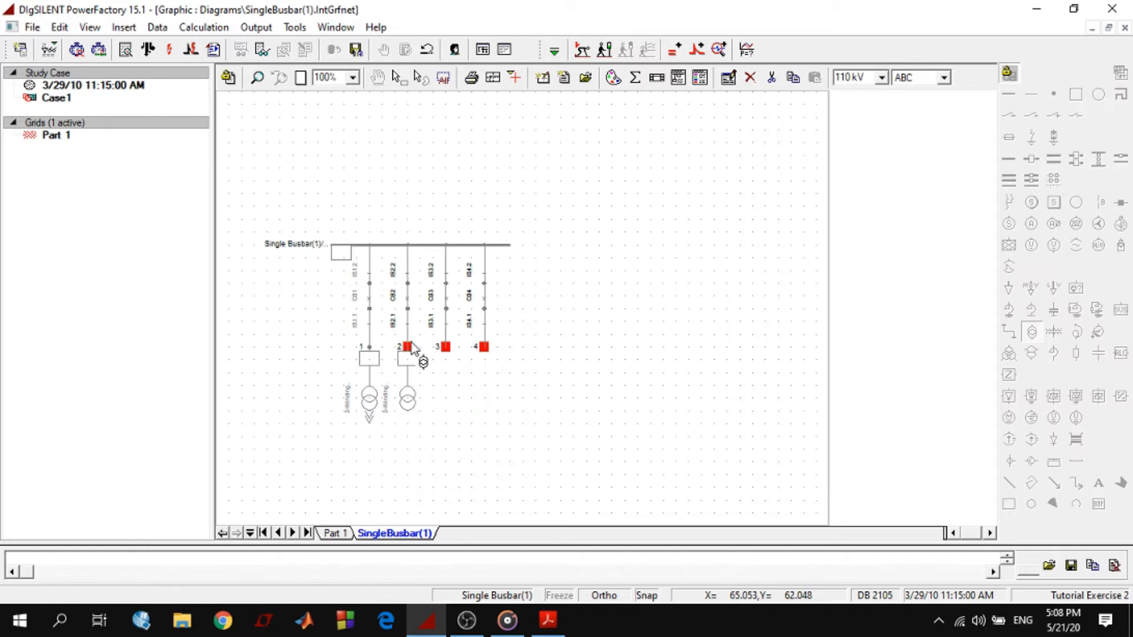
{"action": "left_click", "coordinate": [408, 347]}
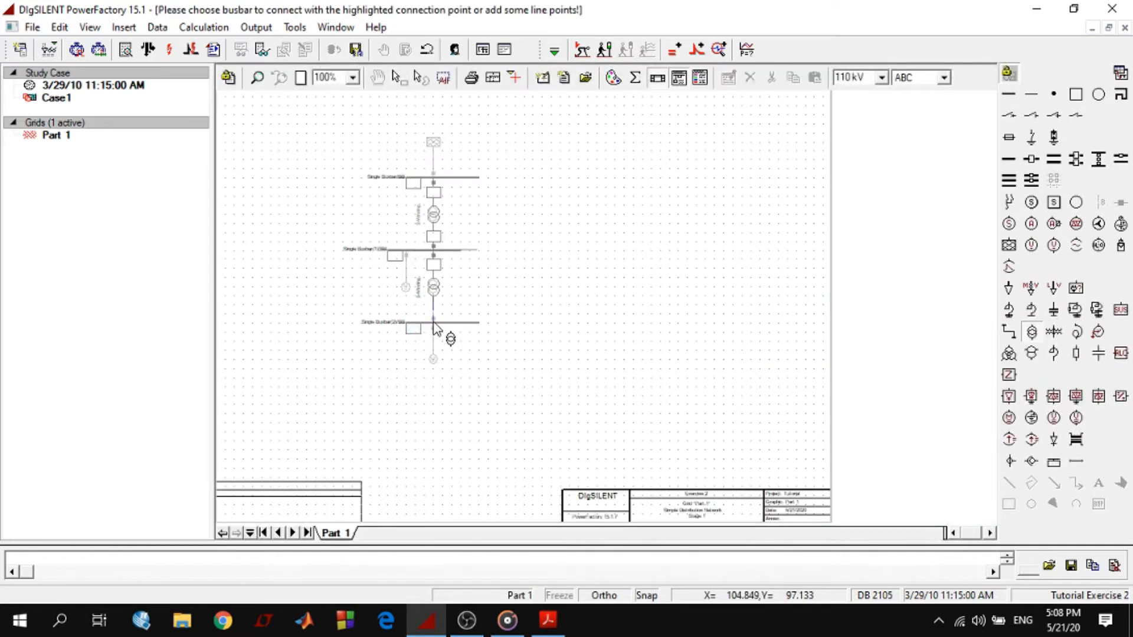
{"action": "left_click", "coordinate": [435, 323]}
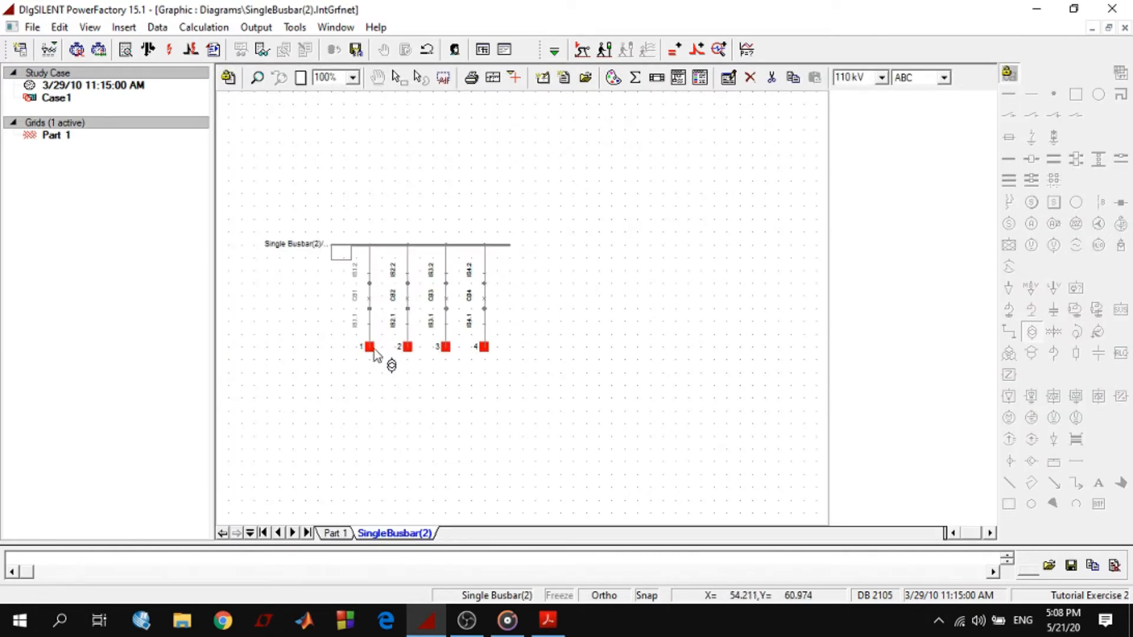
{"action": "left_click", "coordinate": [369, 347]}
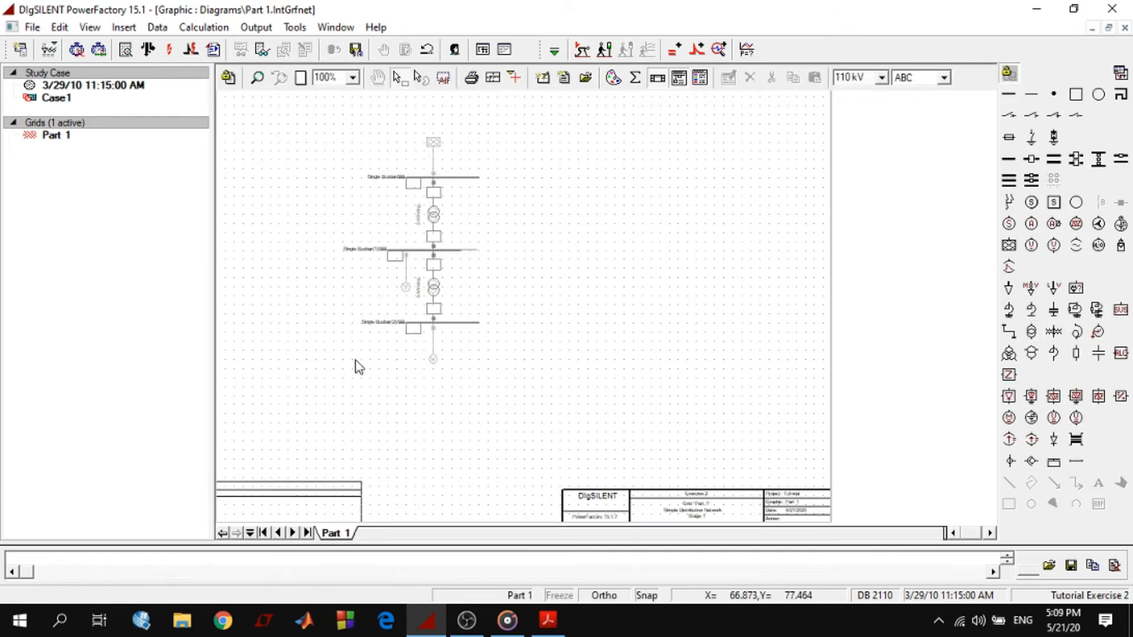
Lengthen the middle busbar at both ends to match the background pattern
{"action": "left_click", "coordinate": [435, 293]}
{"action": "mouse_move", "coordinate": [434, 285]}
{"action": "left_mouse_down"}
{"action": "mouse_move", "coordinate": [433, 308]}
{"action": "mouse_move", "coordinate": [434, 286]}
{"action": "left_mouse_up"}
{"action": "left_click", "coordinate": [452, 301]}
{"action": "left_click", "coordinate": [455, 252]}
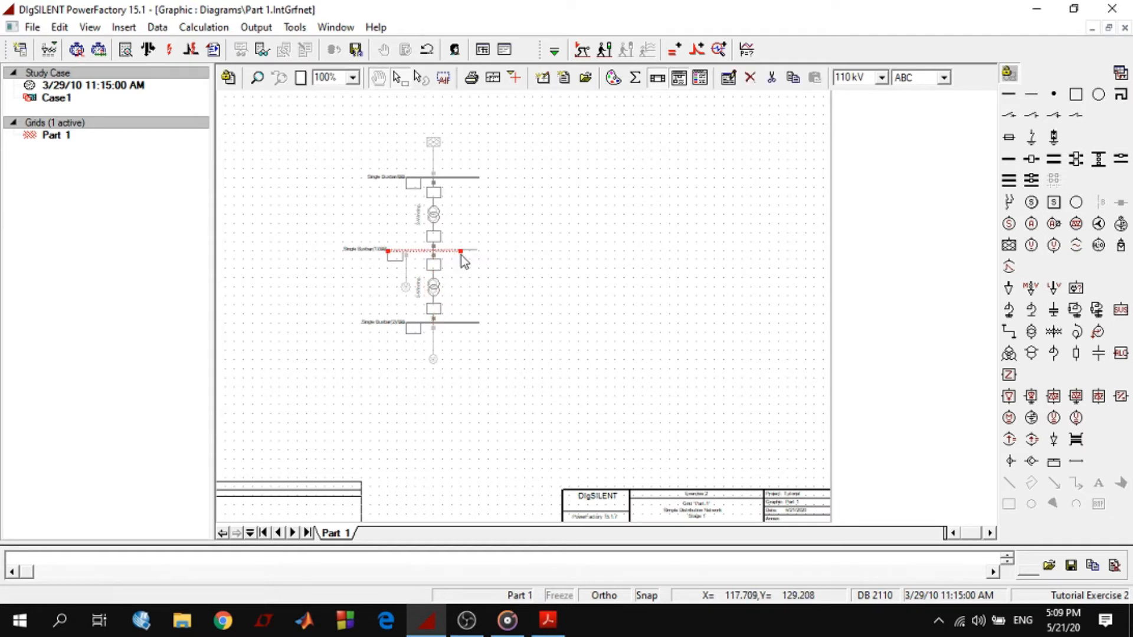
{"action": "left_click_drag", "start_coordinate": [462, 251], "coordinate": [479, 253]}
{"action": "left_click", "coordinate": [476, 303]}
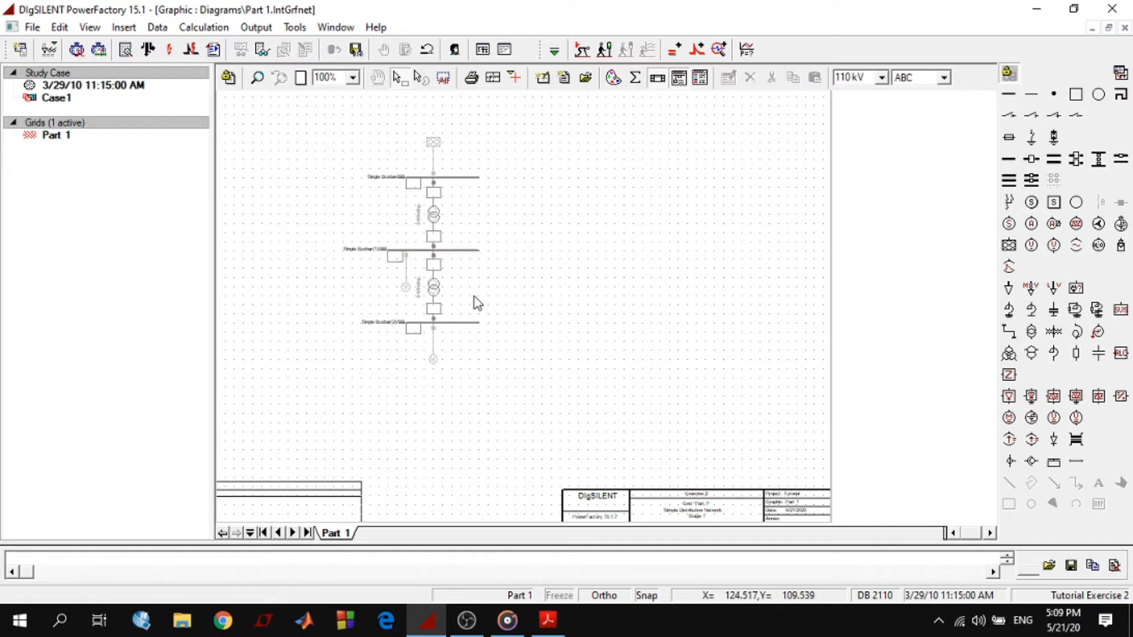
{"action": "left_click", "coordinate": [390, 253]}
{"action": "left_click_drag", "start_coordinate": [389, 251], "coordinate": [369, 251]}
{"action": "left_click", "coordinate": [533, 278]}
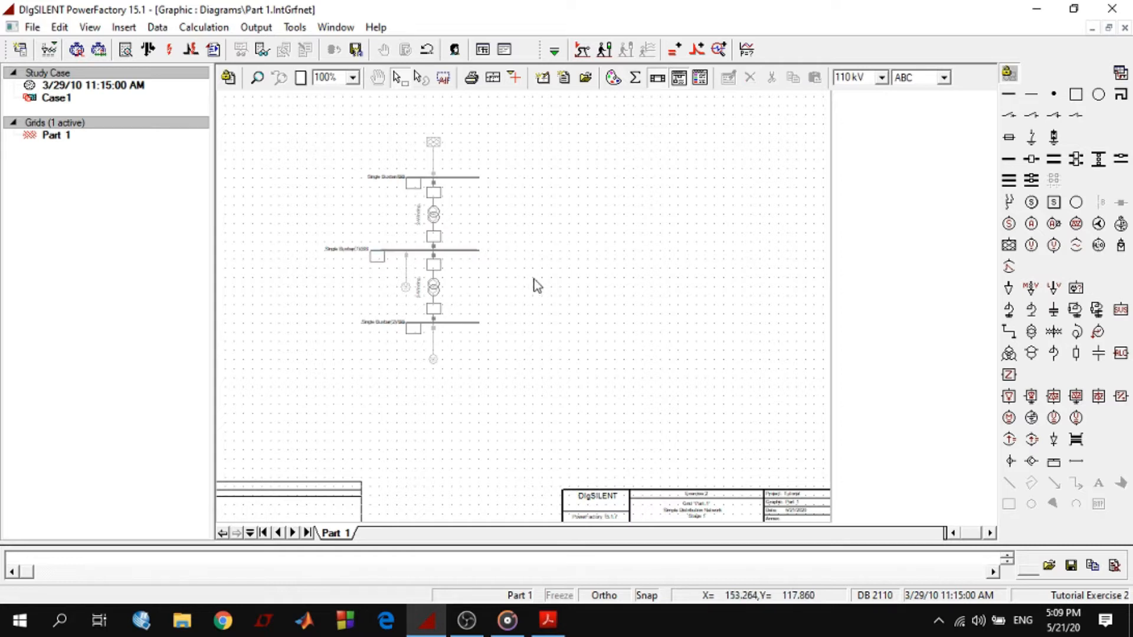
Place an asynchronous machine over the background pattern's symbol below the middle busbar, connecting it to bay 3 of that busbar
{"action": "left_click", "coordinate": [257, 79]}
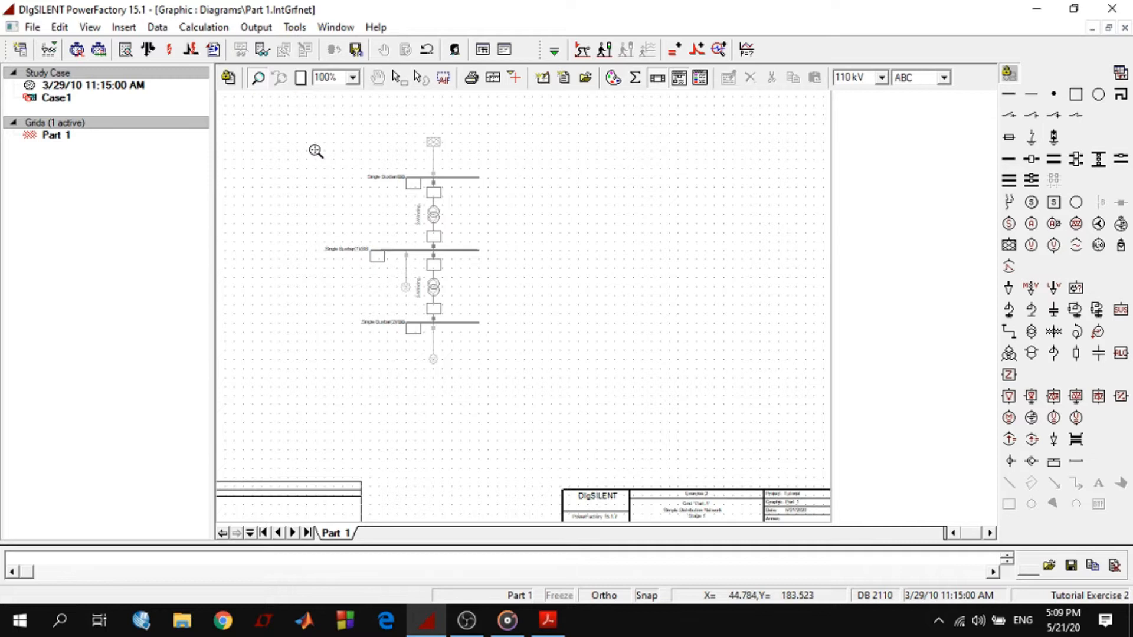
{"action": "mouse_move", "coordinate": [308, 129]}
{"action": "left_mouse_down"}
{"action": "mouse_move", "coordinate": [396, 152]}
{"action": "mouse_move", "coordinate": [473, 220]}
{"action": "mouse_move", "coordinate": [522, 305]}
{"action": "mouse_move", "coordinate": [540, 382]}
{"action": "left_mouse_up"}
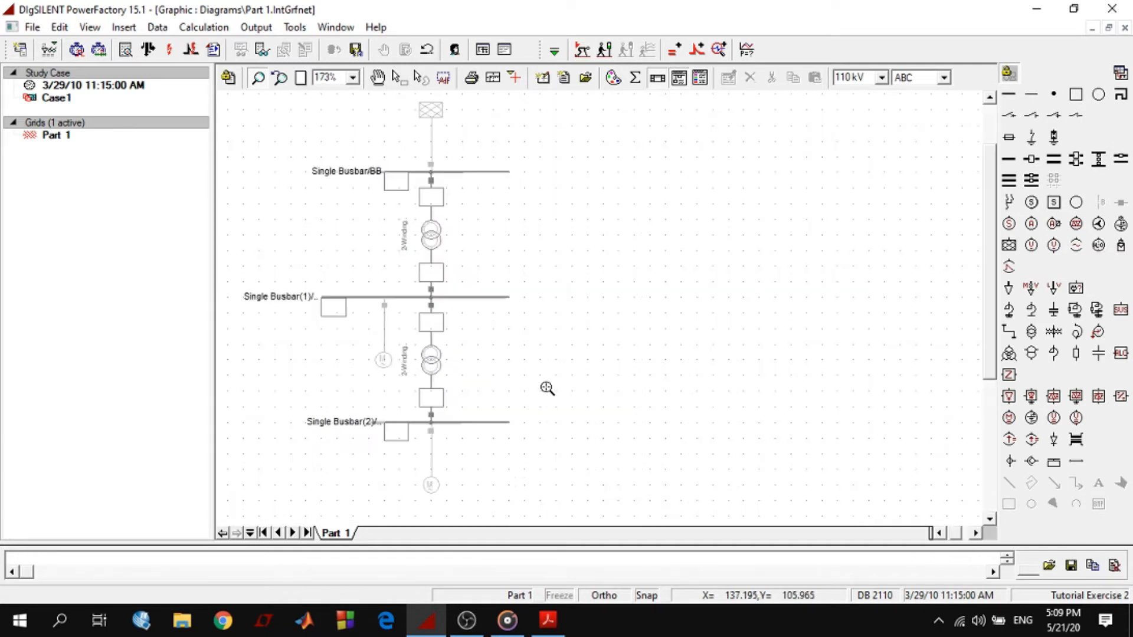
{"action": "key", "text": "Escape"}
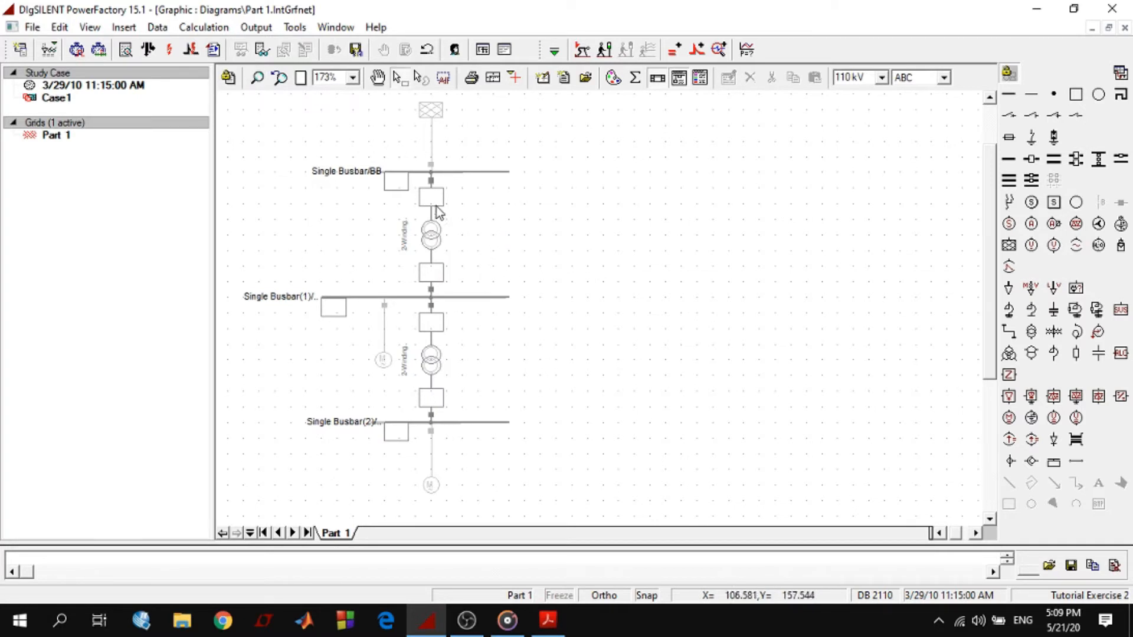
{"action": "left_click_drag", "start_coordinate": [341, 239], "coordinate": [458, 250]}
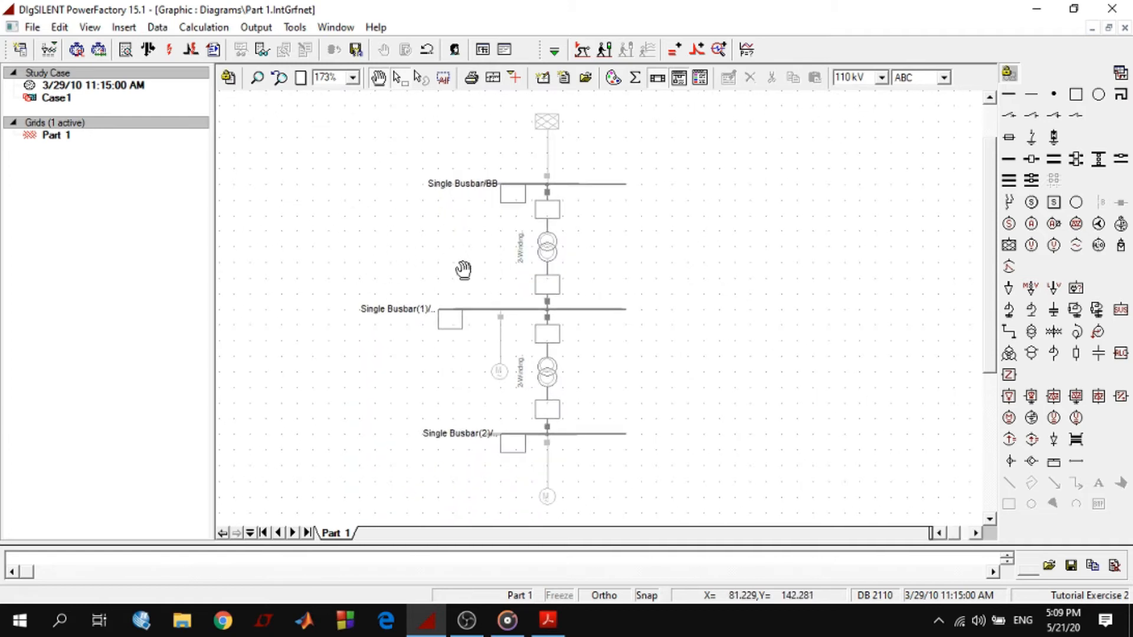
{"action": "key", "text": "Escape"}
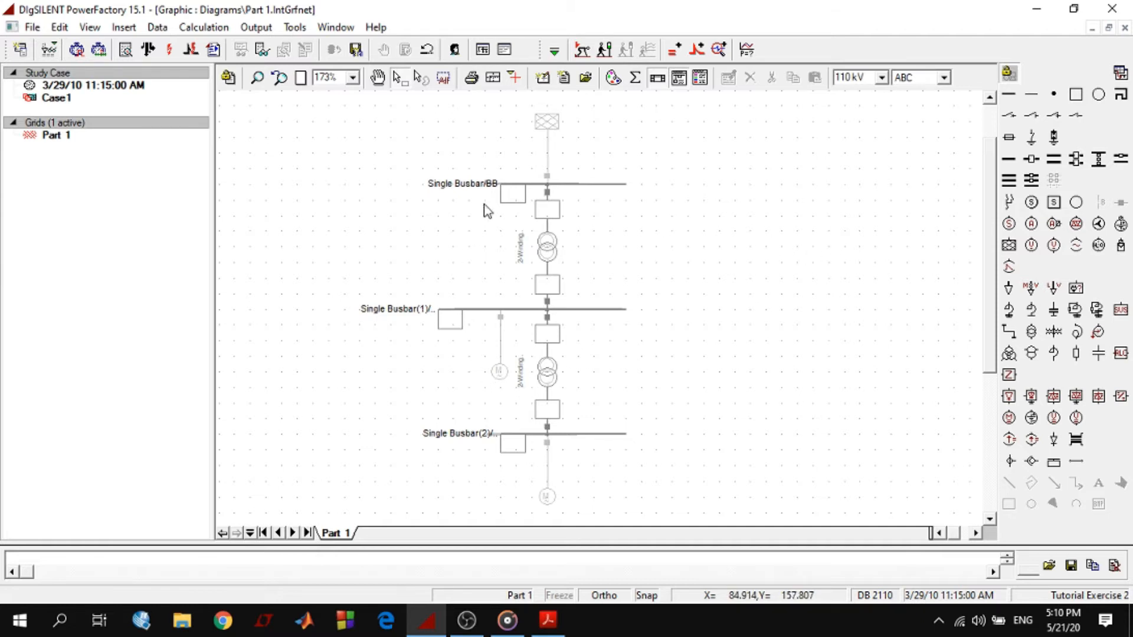
{"action": "left_click", "coordinate": [1031, 224]}
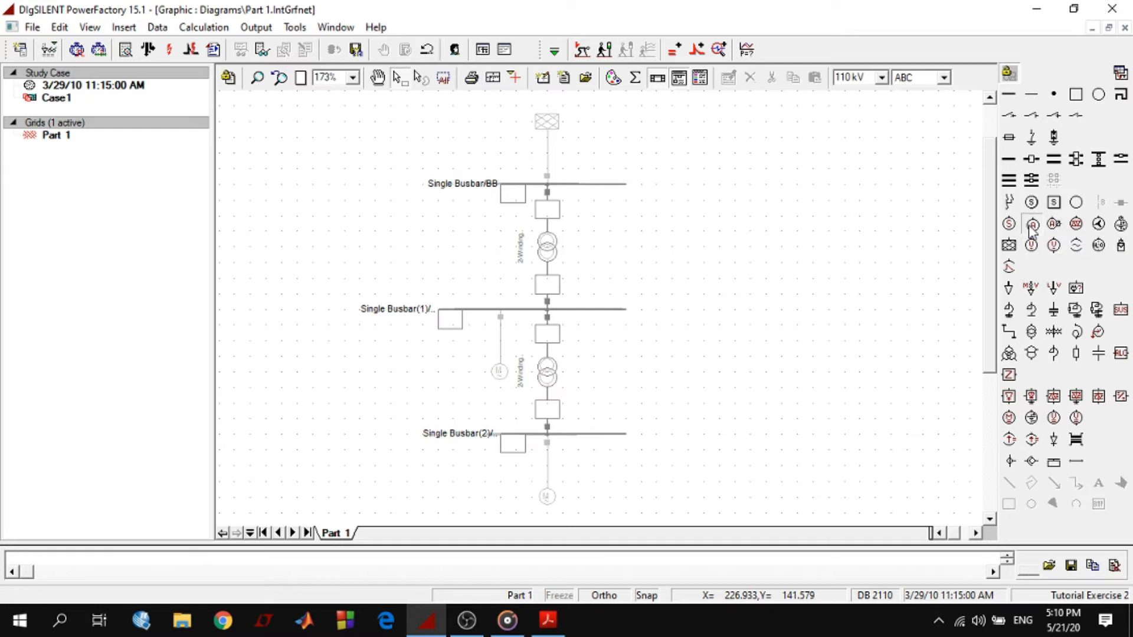
{"action": "left_click", "coordinate": [501, 380]}
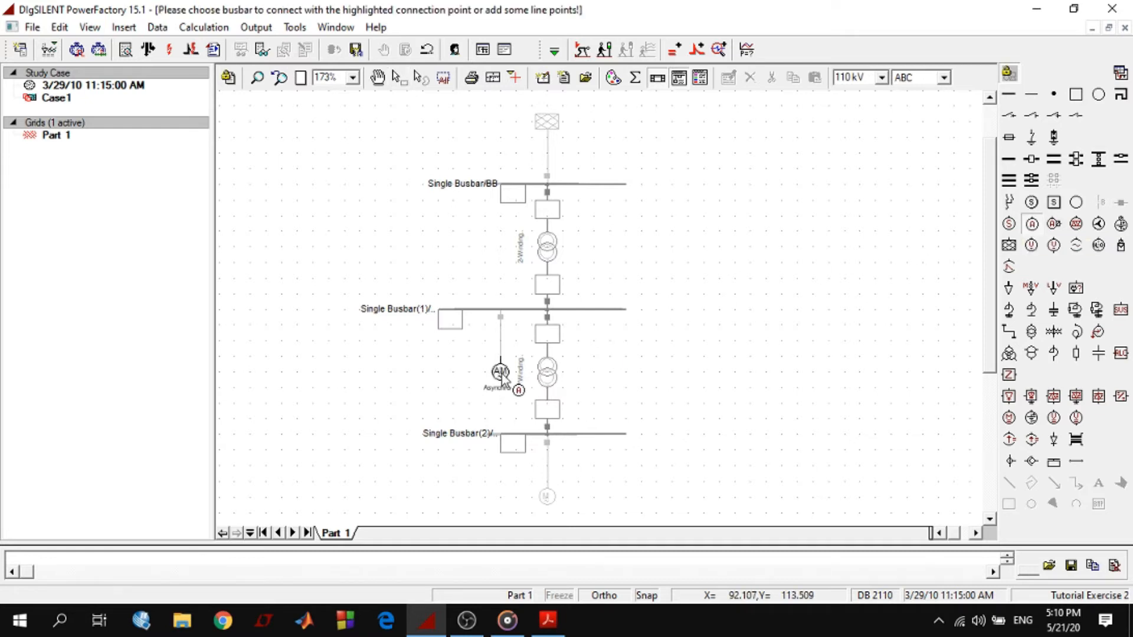
{"action": "left_click", "coordinate": [501, 311]}
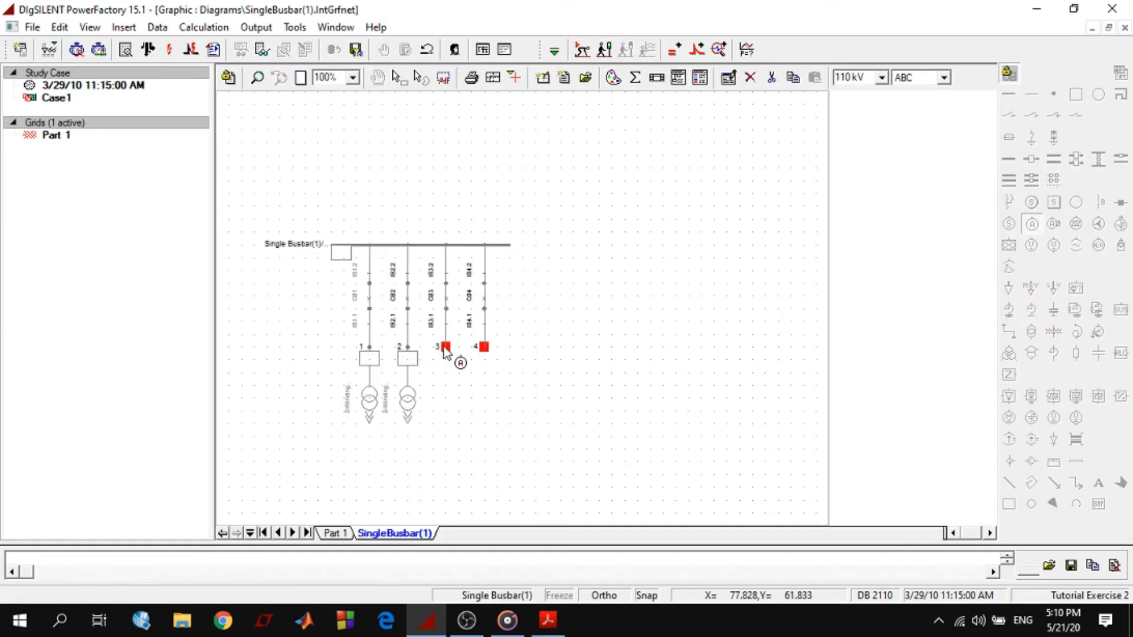
{"action": "left_click", "coordinate": [445, 347]}
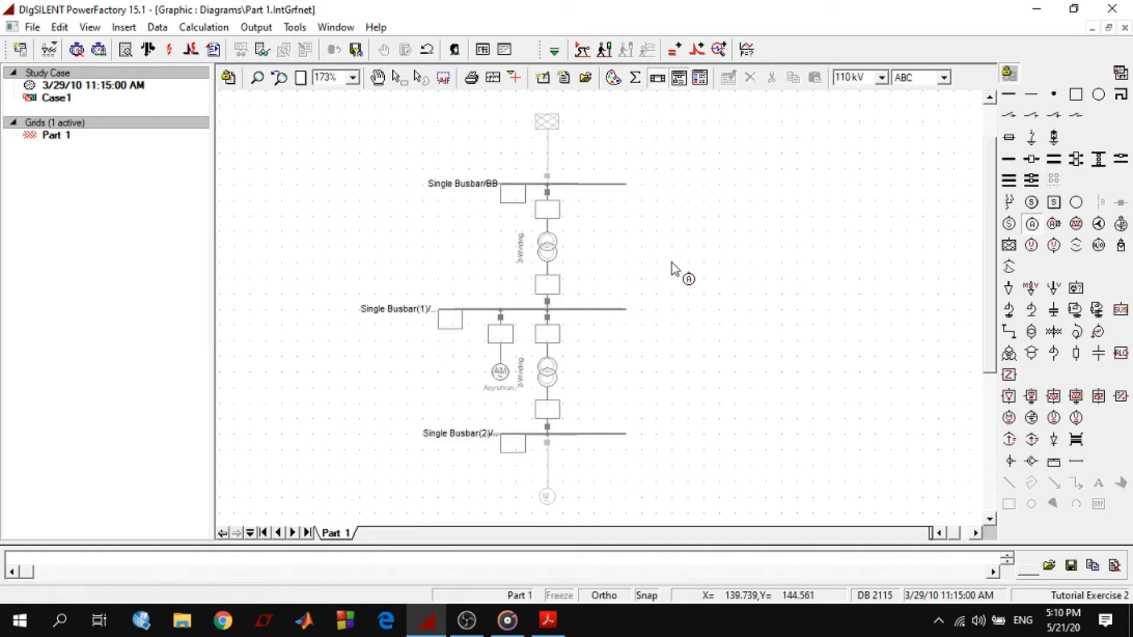
Place a second asynchronous machine below the lower busbar, connecting it to bay 2 of that busbar
{"action": "left_click", "coordinate": [548, 498]}
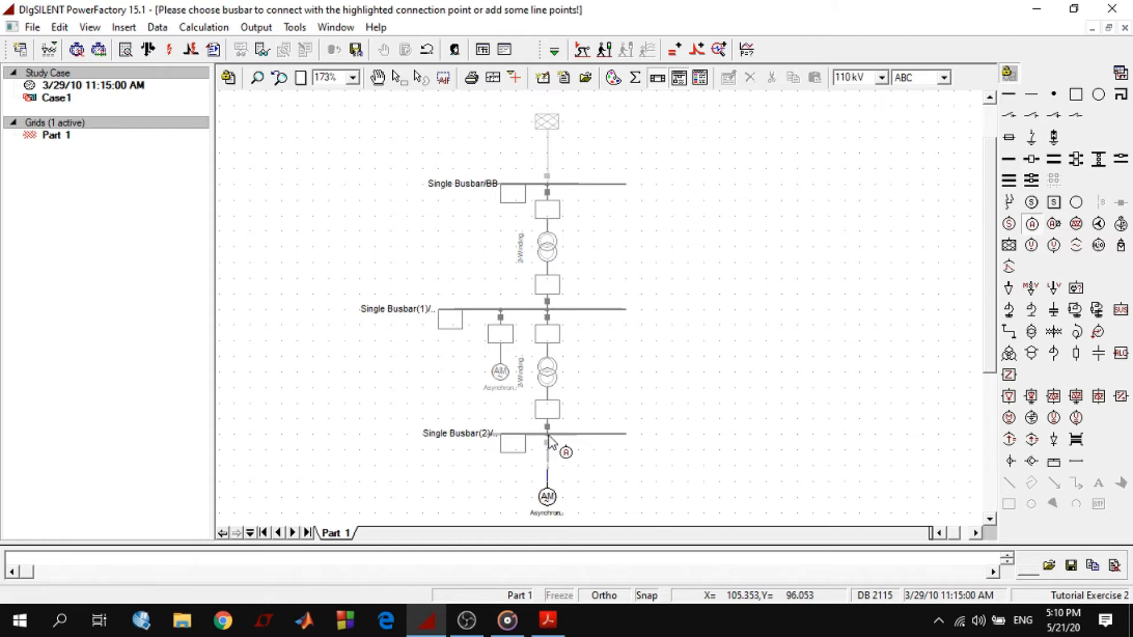
{"action": "left_click", "coordinate": [548, 435]}
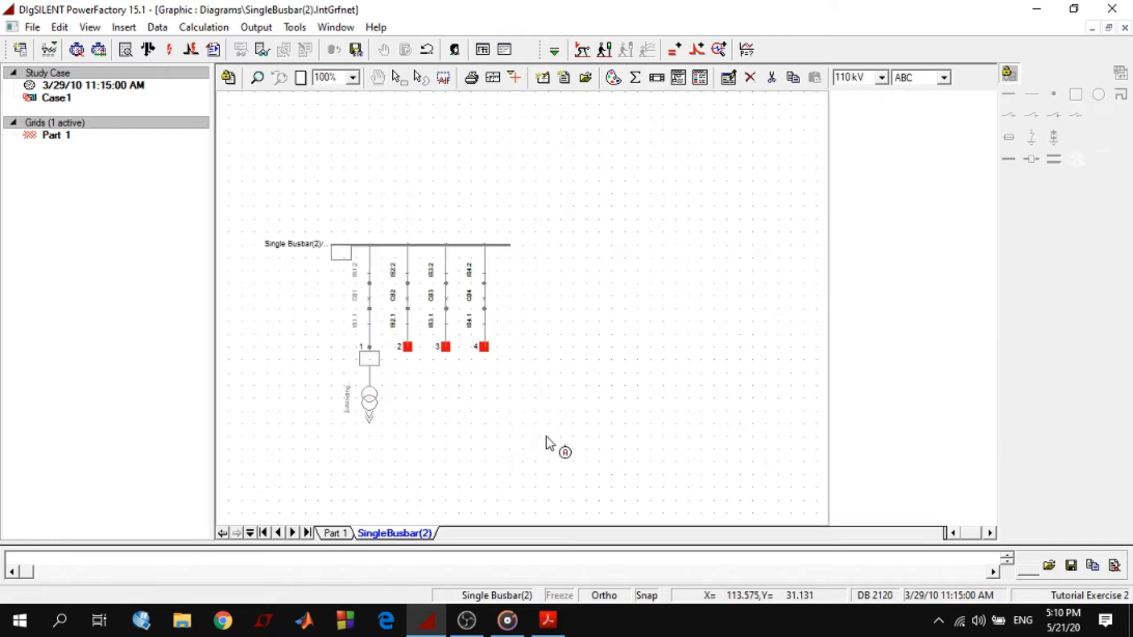
{"action": "left_click", "coordinate": [407, 349]}
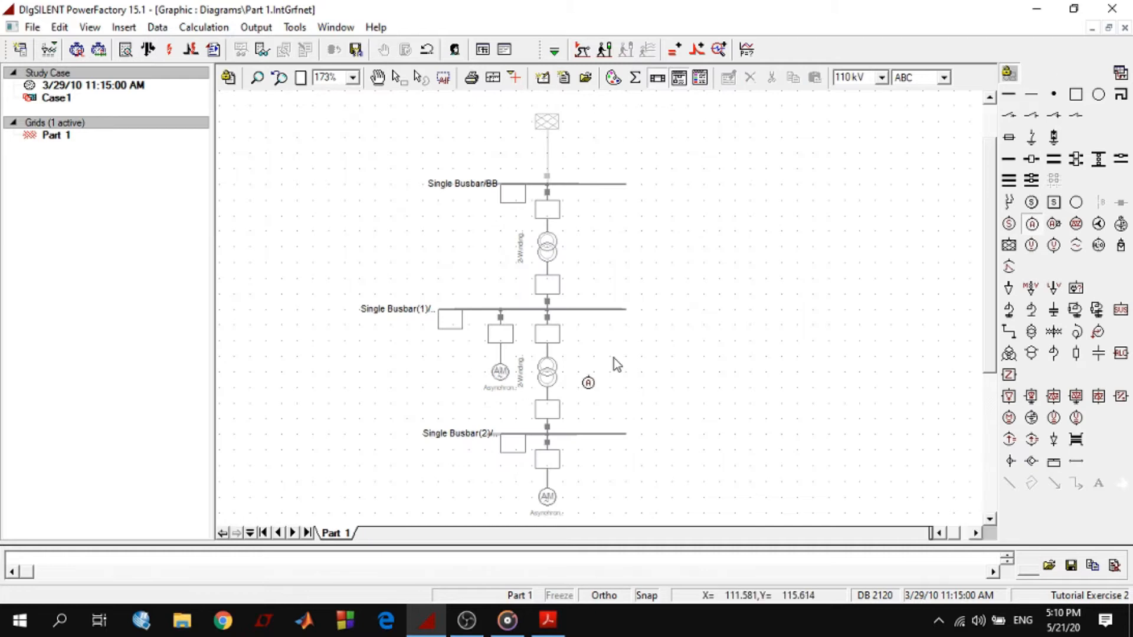
{"action": "key", "text": "Escape"}
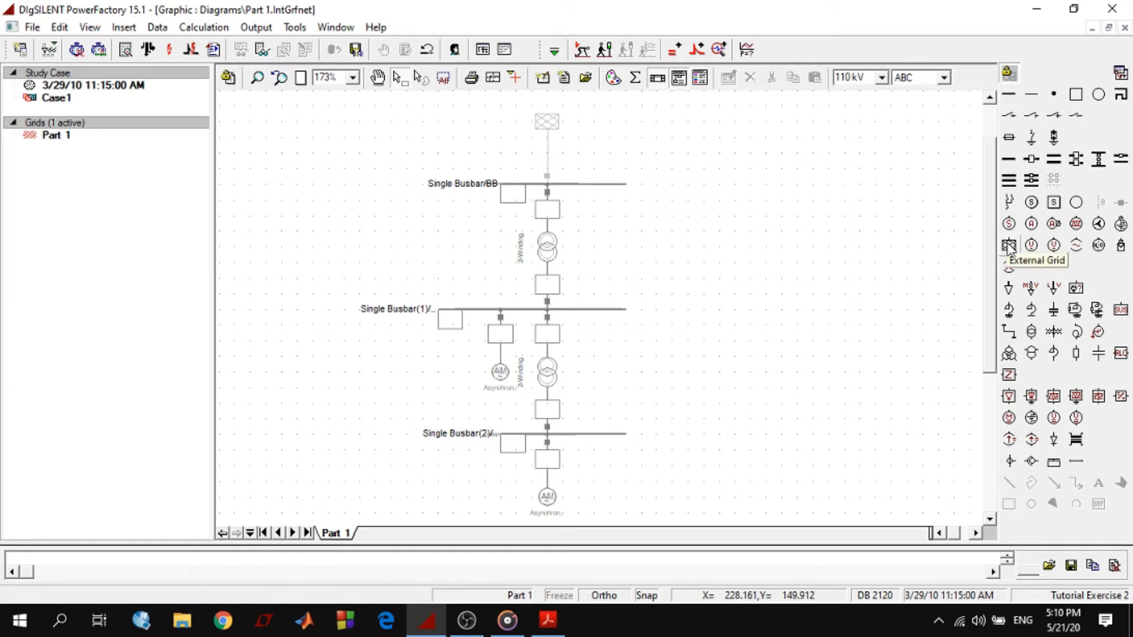
Place an external grid above the upper busbar and connect it to bay 2 of that busbar
{"action": "left_click", "coordinate": [1009, 245]}
{"action": "left_click", "coordinate": [549, 133]}
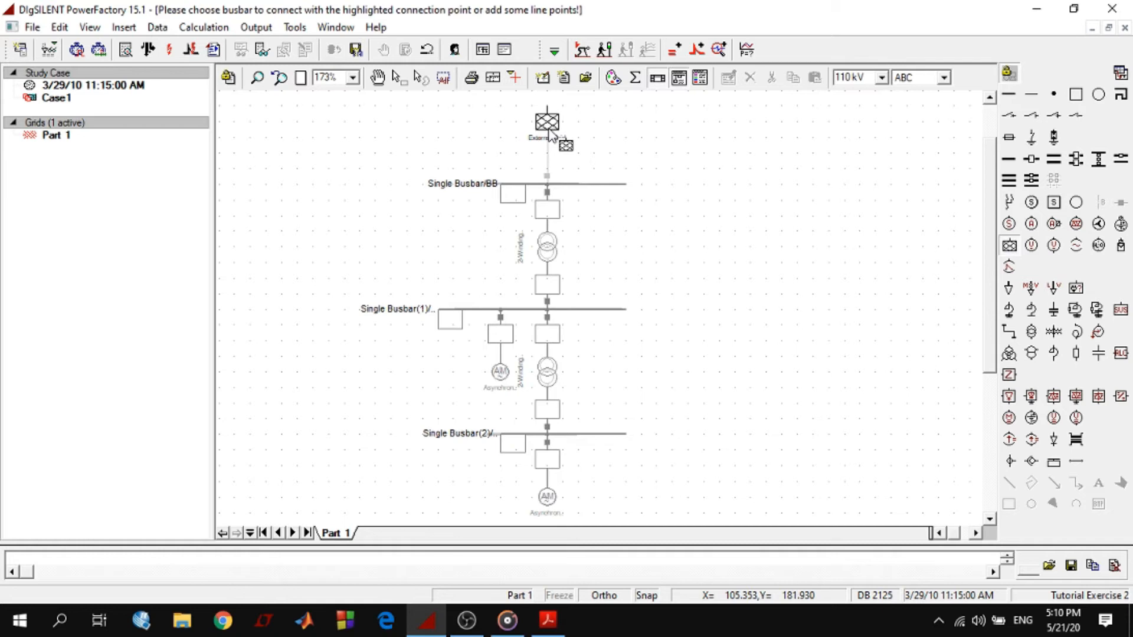
{"action": "left_click", "coordinate": [548, 183]}
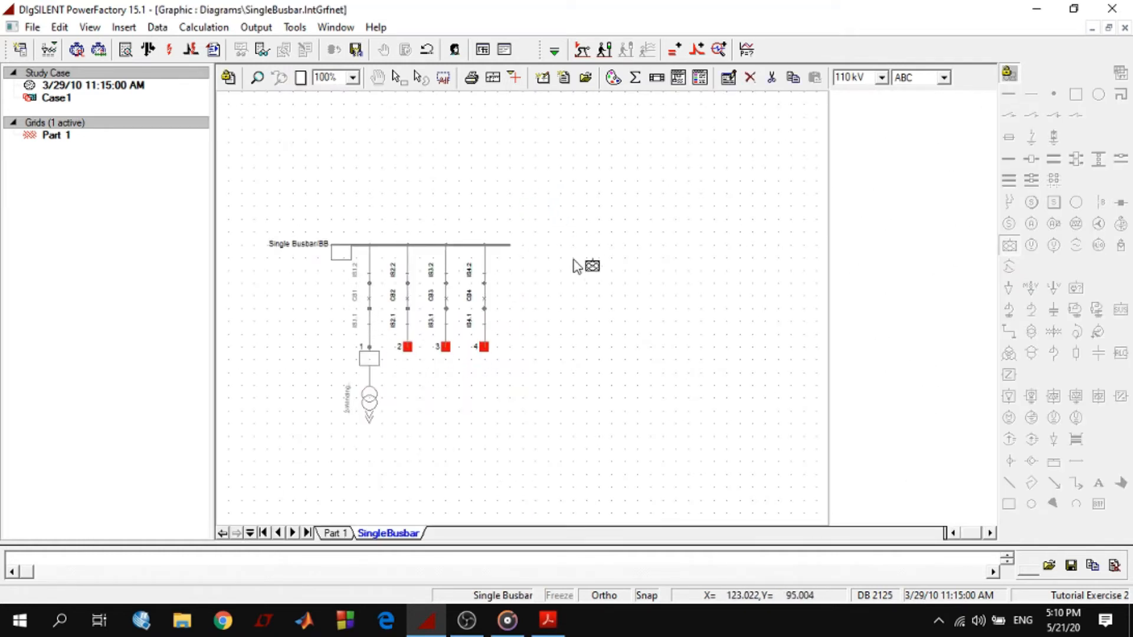
{"action": "left_click", "coordinate": [413, 353]}
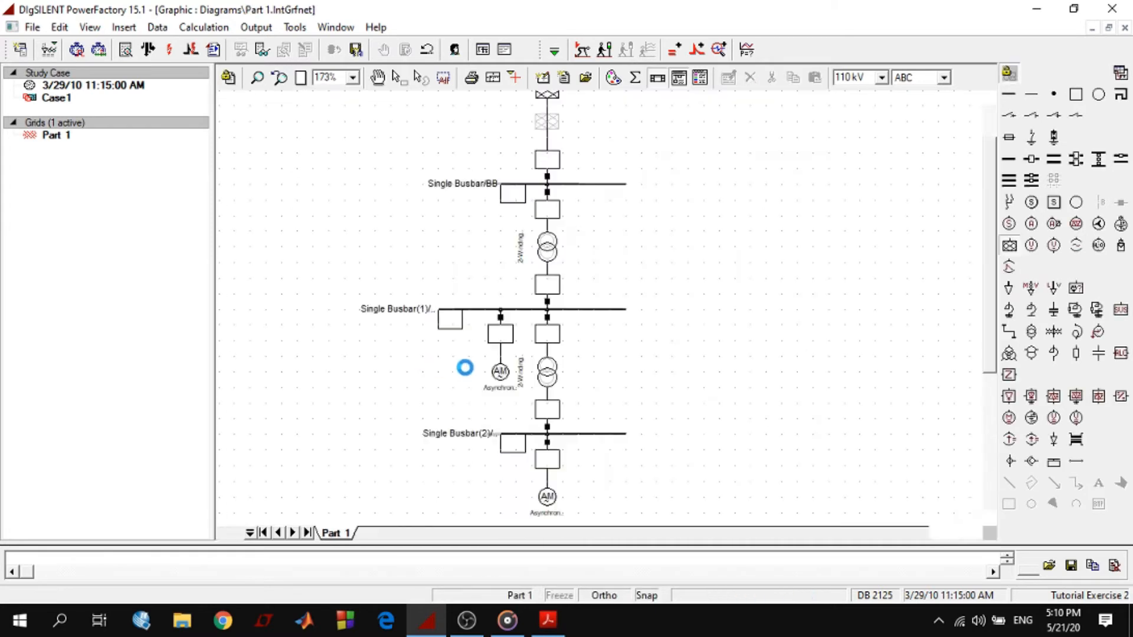
{"action": "scroll", "coordinate": [794, 289], "scroll_direction": "up", "scroll_amount": 1}
{"action": "key", "text": "Escape"}
Move the external grid down onto its symbol in the background pattern
{"action": "left_click", "coordinate": [548, 152]}
{"action": "double_click", "coordinate": [548, 152]}
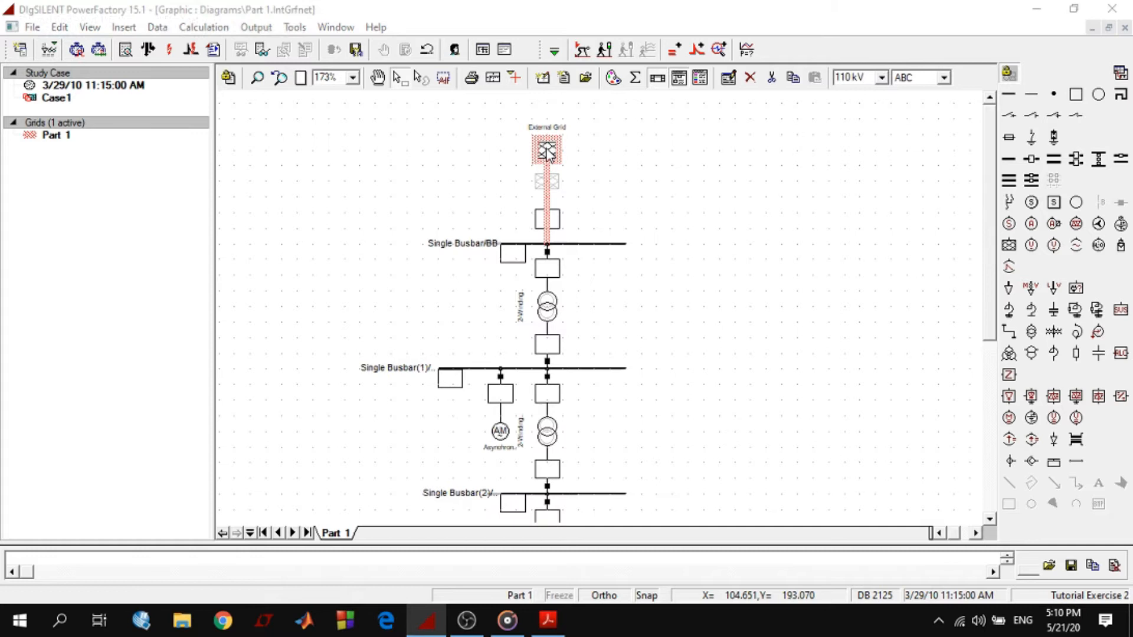
{"action": "left_click", "coordinate": [697, 10]}
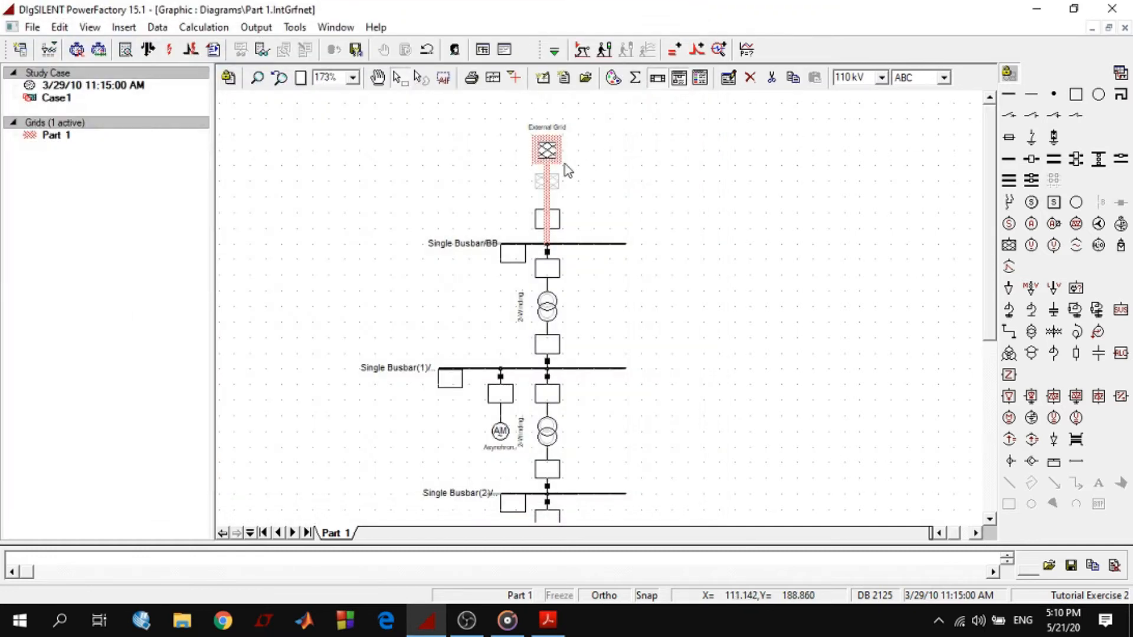
{"action": "left_click", "coordinate": [698, 225]}
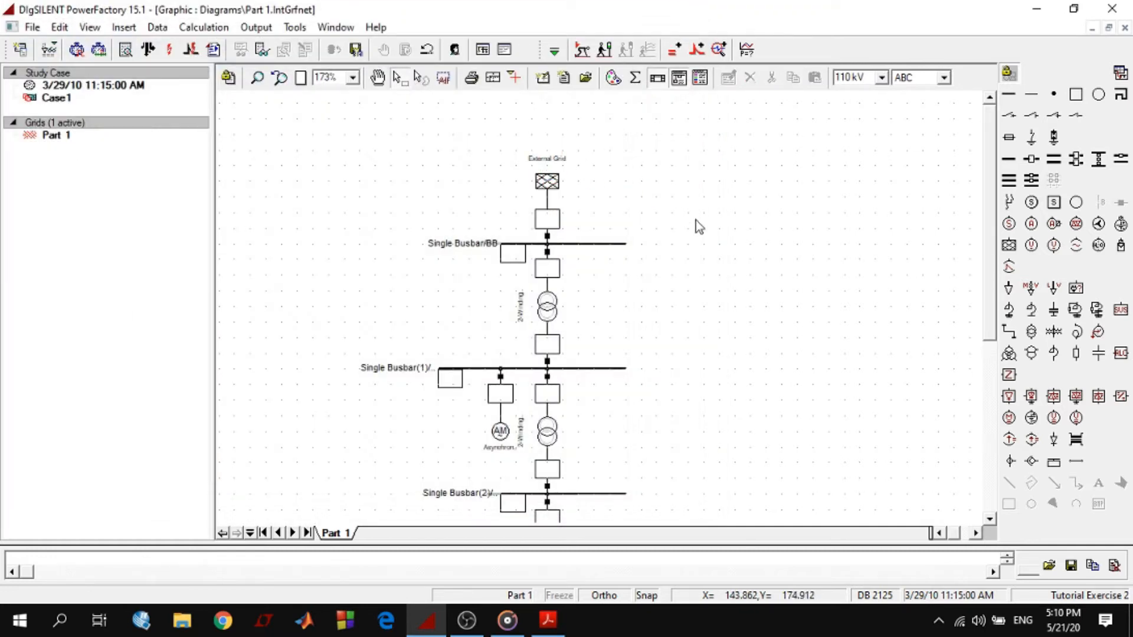
Try flipping the middle busbar's asynchronous machine to the opposite side of the busbar, and undo the flip
{"action": "scroll", "coordinate": [765, 324], "scroll_direction": "down", "scroll_amount": 1}
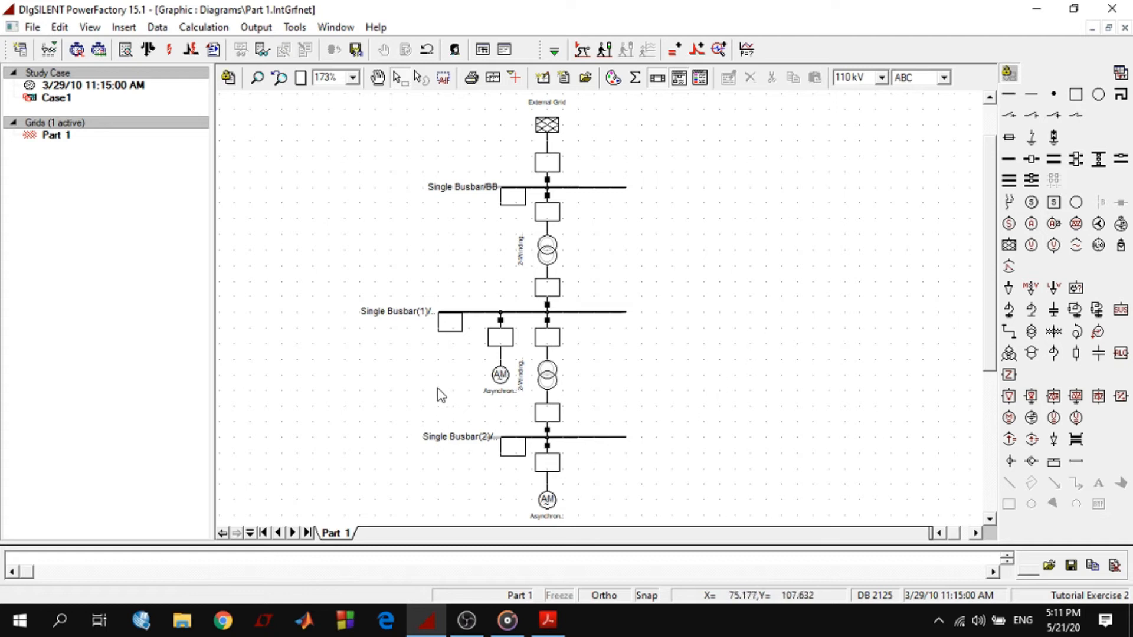
{"action": "left_click", "coordinate": [502, 376]}
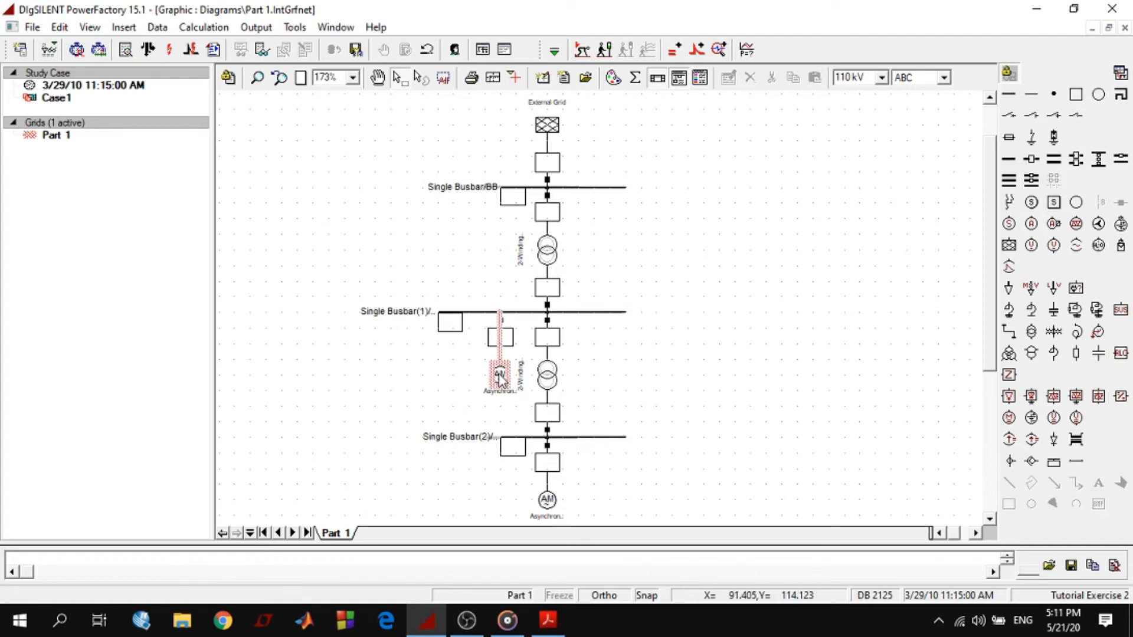
{"action": "left_click", "coordinate": [512, 283]}
{"action": "left_click", "coordinate": [501, 377]}
{"action": "right_click", "coordinate": [502, 377]}
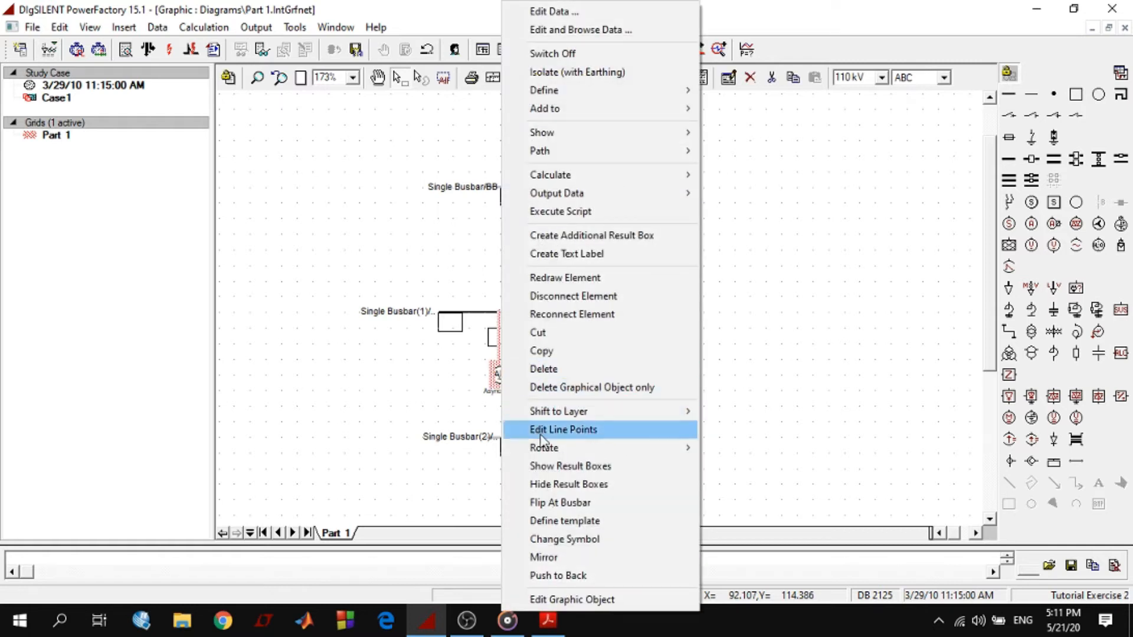
{"action": "left_click", "coordinate": [553, 502]}
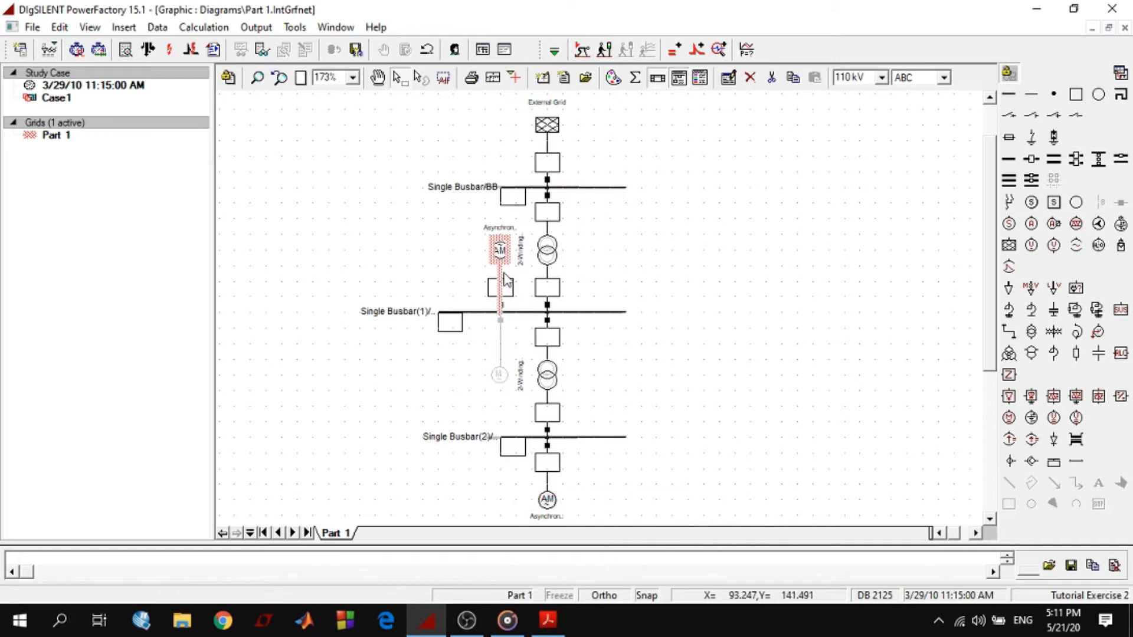
{"action": "left_click", "coordinate": [469, 261]}
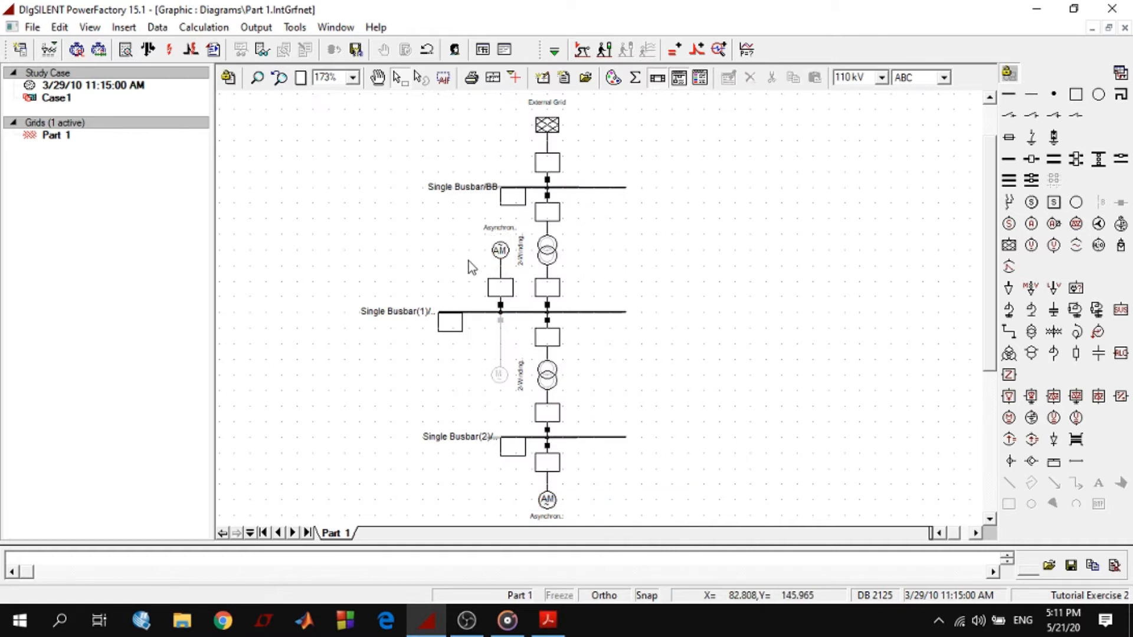
{"action": "left_click", "coordinate": [425, 57]}
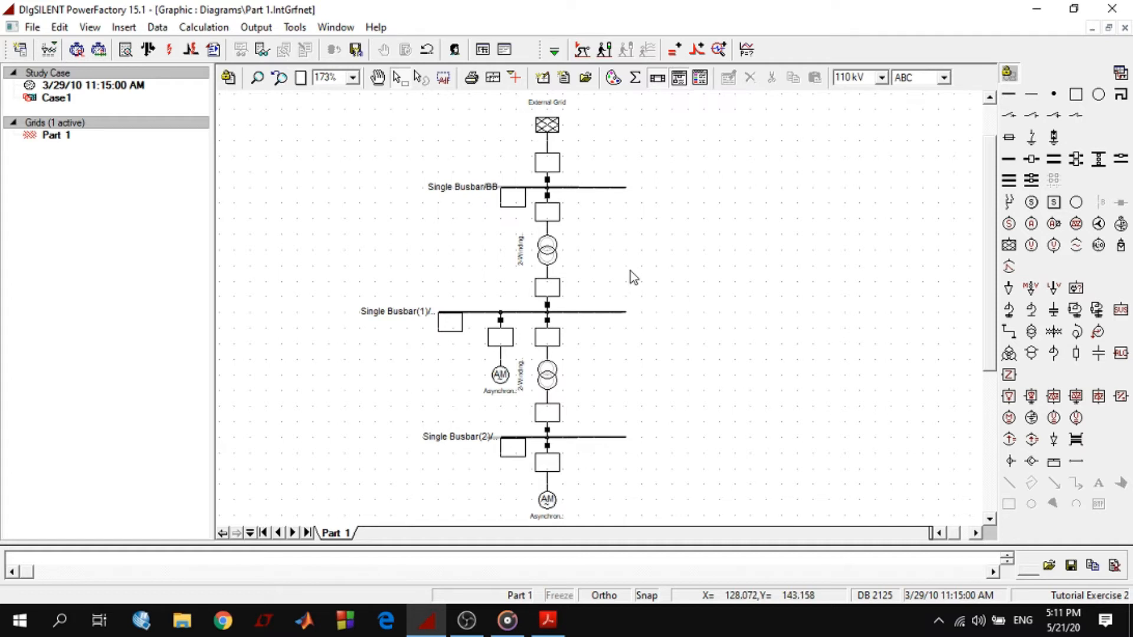
Hide the background pattern by moving the Background layer from the visible to the invisible network element layers
{"action": "left_click", "coordinate": [636, 80]}
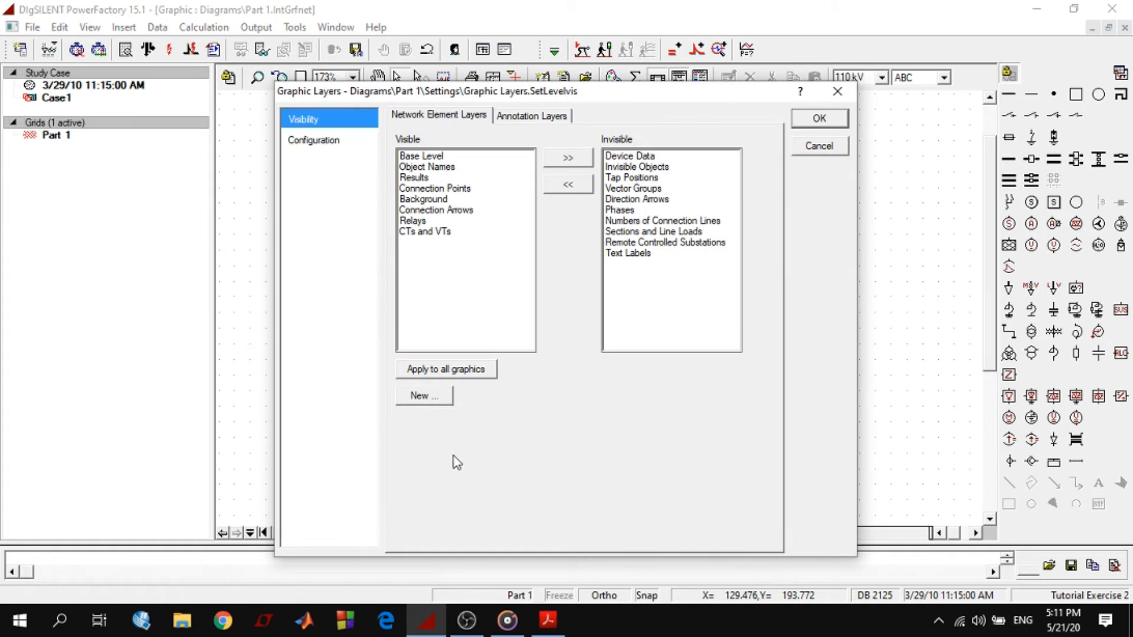
{"action": "left_click", "coordinate": [432, 200]}
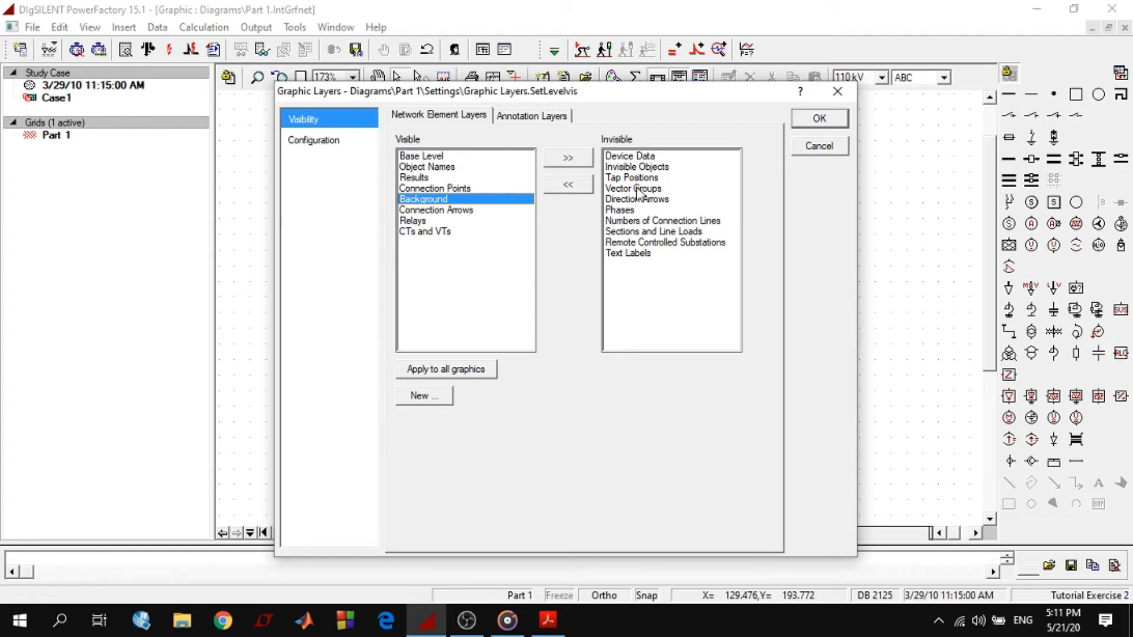
{"action": "left_click", "coordinate": [568, 160]}
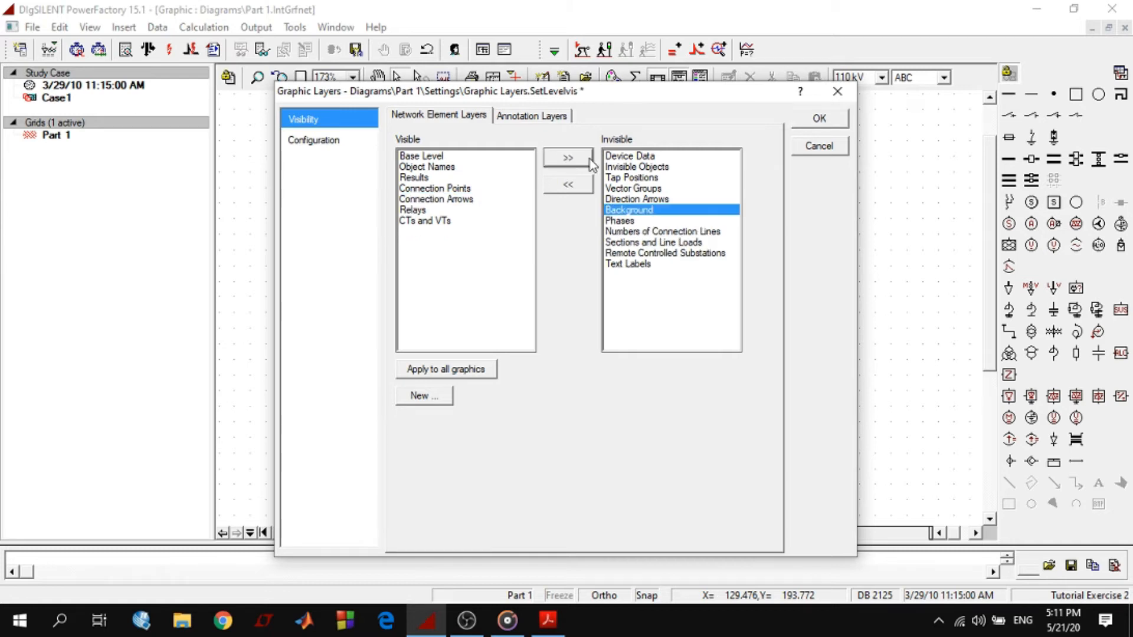
{"action": "left_click", "coordinate": [818, 120]}
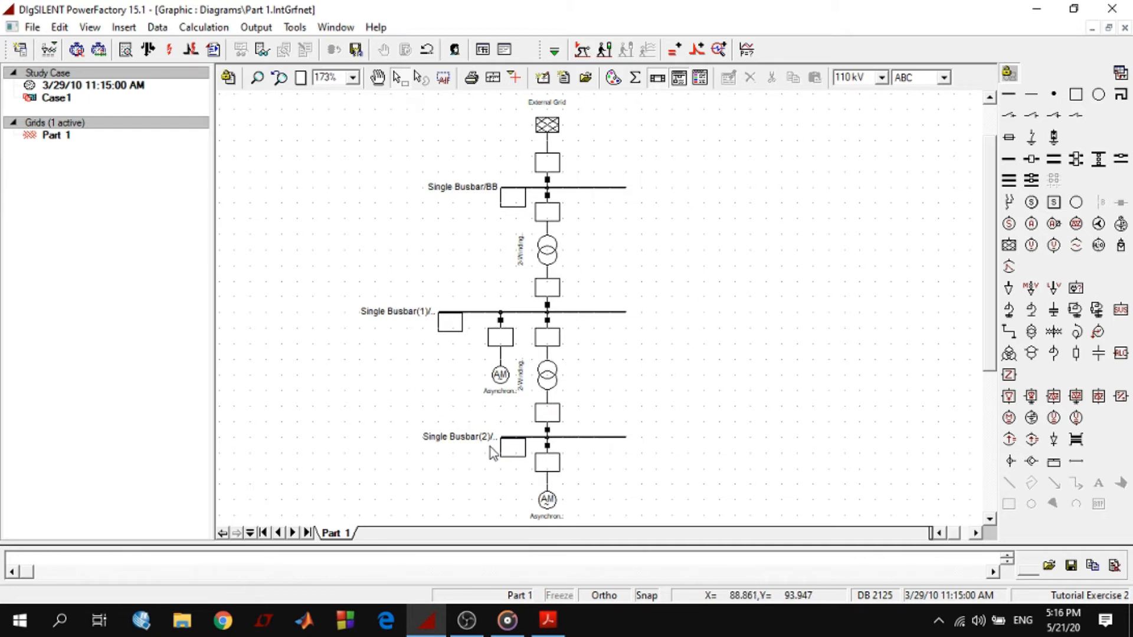
Switch to Tutorial_en.pdf in Acrobat Reader, copy the terminal name D1_Swab, and review the instructions for editing the upper terminal and substation
{"action": "left_click", "coordinate": [547, 620]}
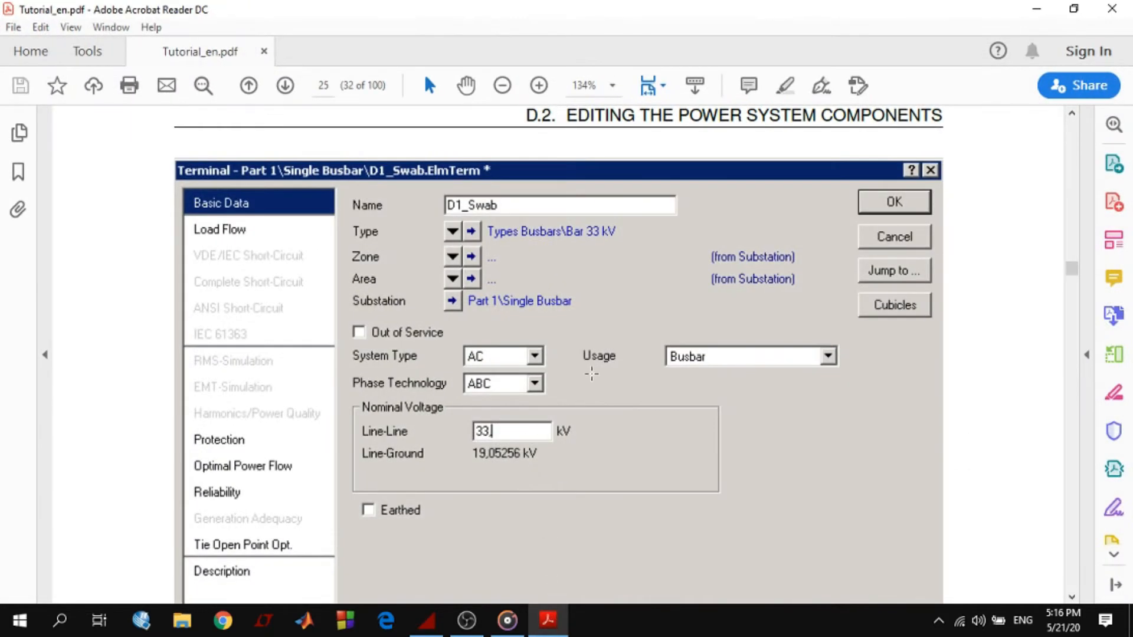
{"action": "scroll", "coordinate": [475, 331], "scroll_direction": "down", "scroll_amount": 8}
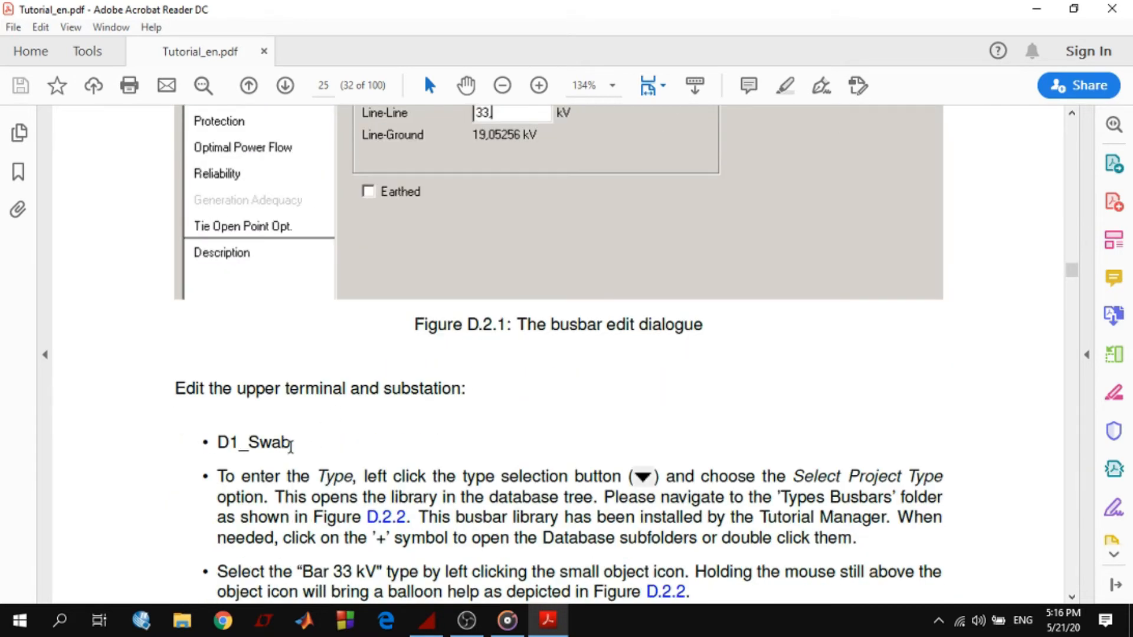
{"action": "left_click_drag", "start_coordinate": [282, 448], "coordinate": [217, 445]}
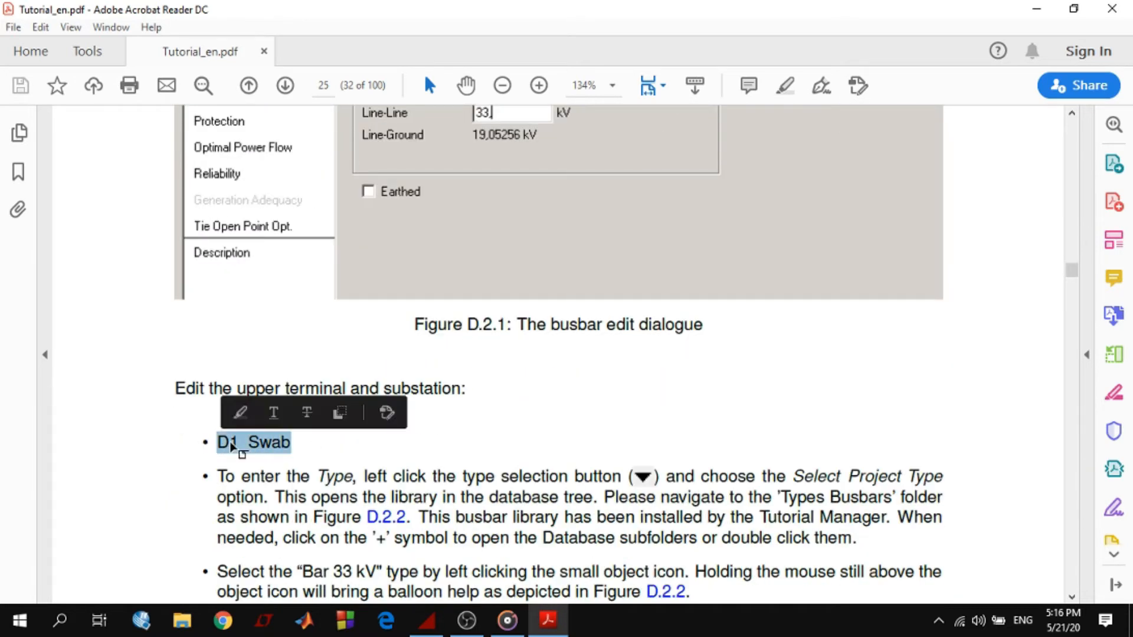
{"action": "right_click", "coordinate": [233, 446]}
{"action": "left_click", "coordinate": [266, 459]}
{"action": "left_click", "coordinate": [409, 477]}
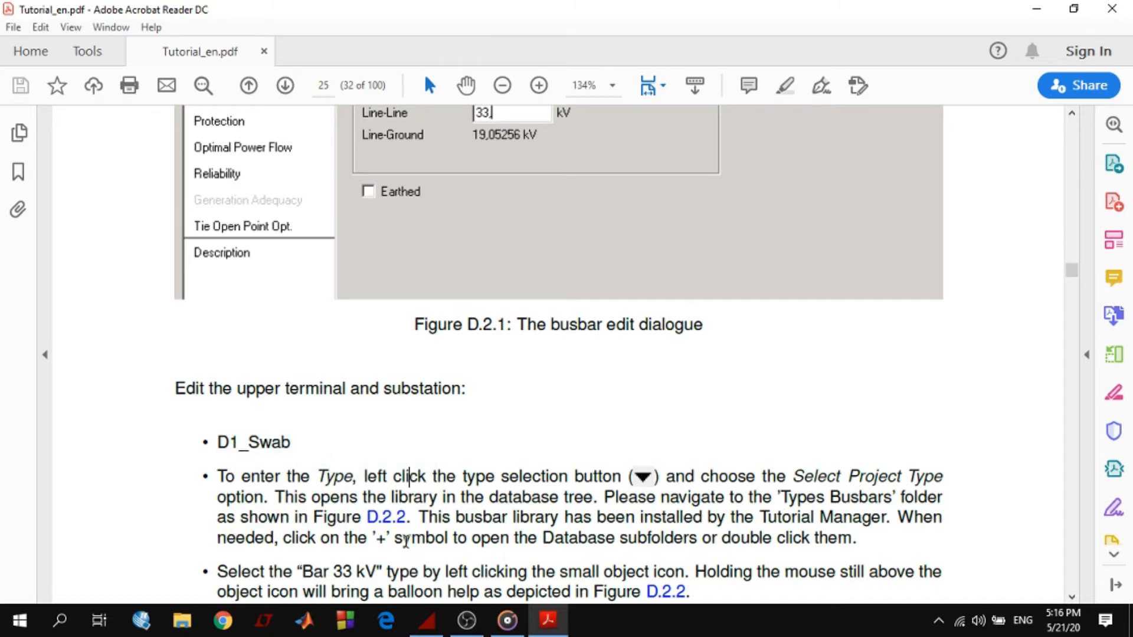
{"action": "scroll", "coordinate": [410, 540], "scroll_direction": "down", "scroll_amount": 2}
{"action": "scroll", "coordinate": [411, 541], "scroll_direction": "down", "scroll_amount": 2}
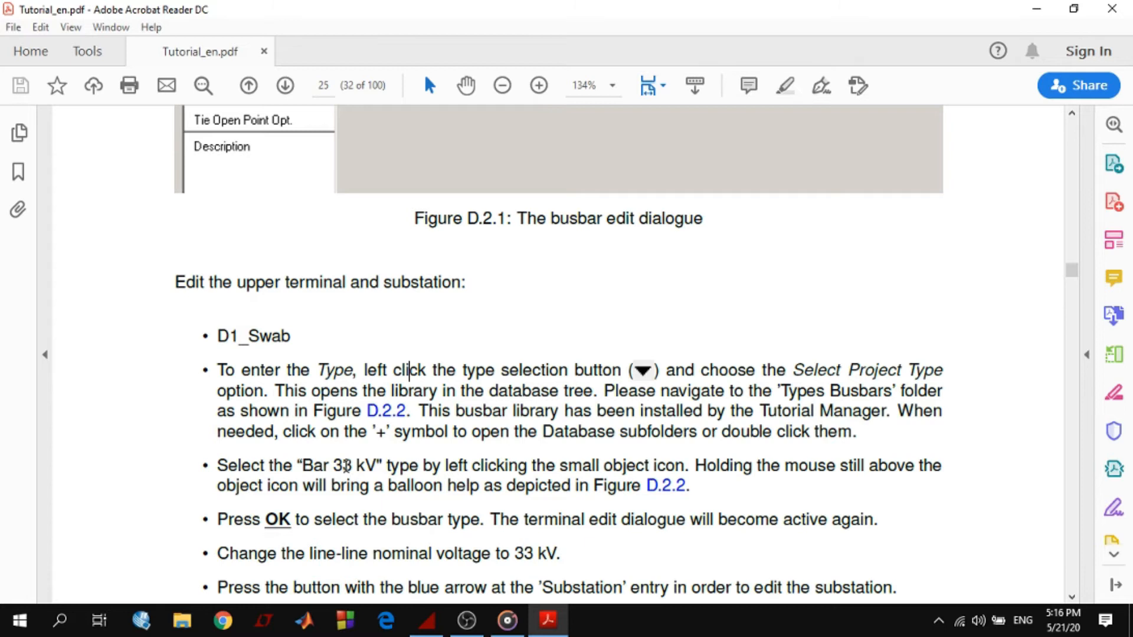
{"action": "scroll", "coordinate": [475, 519], "scroll_direction": "down", "scroll_amount": 2}
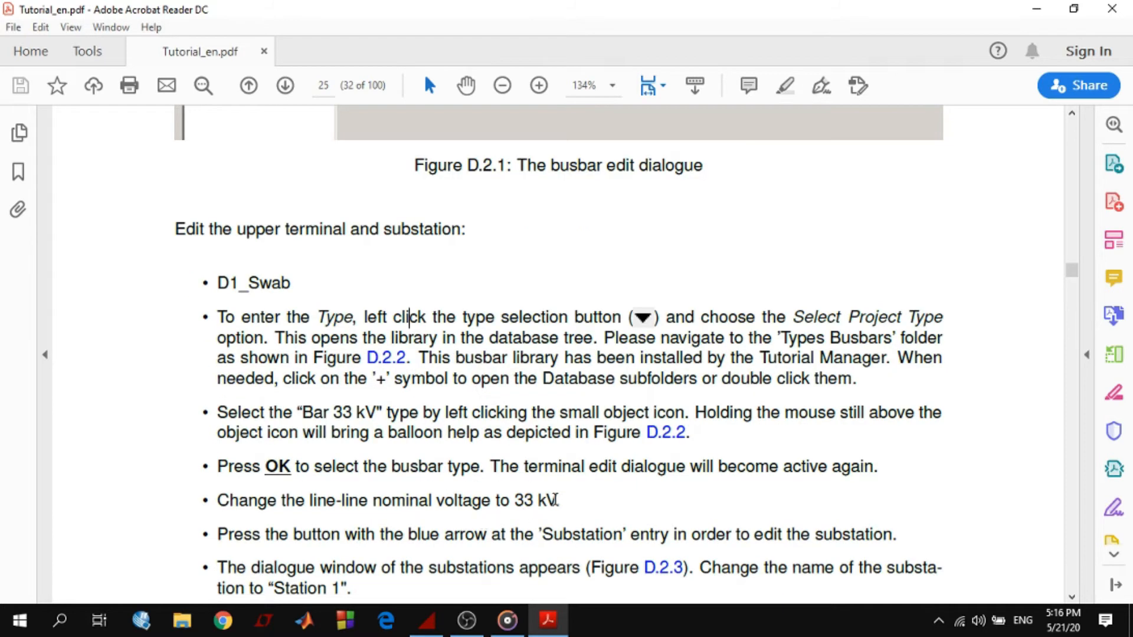
Review the remaining instructions for the upper terminal's nominal voltage and its substation's name and short name
{"action": "left_click_drag", "start_coordinate": [559, 500], "coordinate": [522, 501]}
{"action": "scroll", "coordinate": [628, 479], "scroll_direction": "down", "scroll_amount": 2}
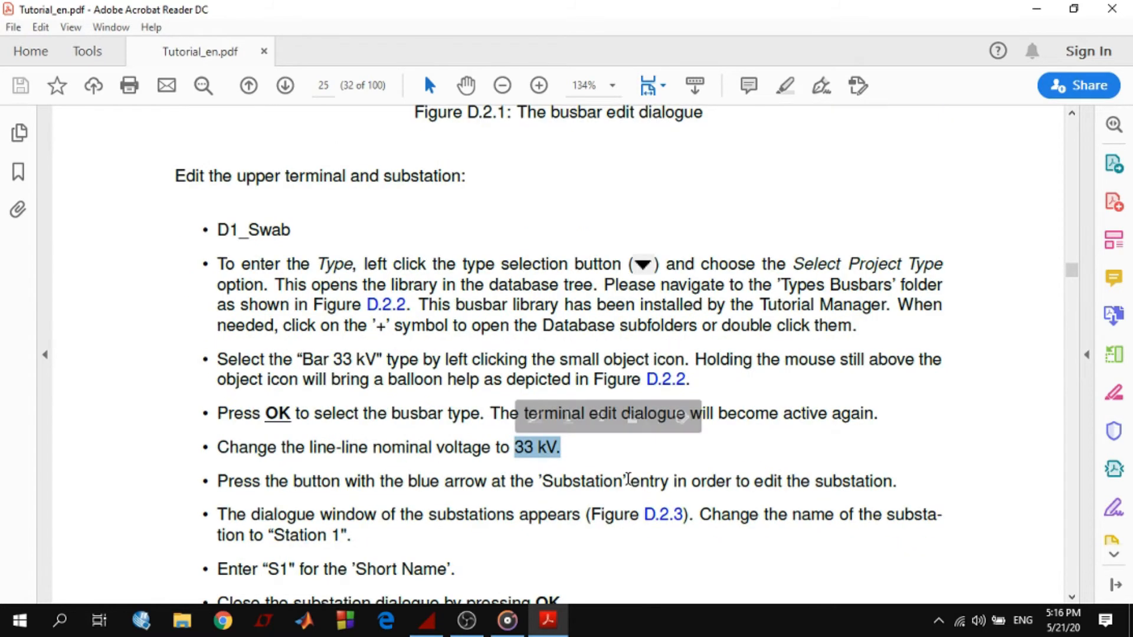
{"action": "scroll", "coordinate": [629, 479], "scroll_direction": "down", "scroll_amount": 2}
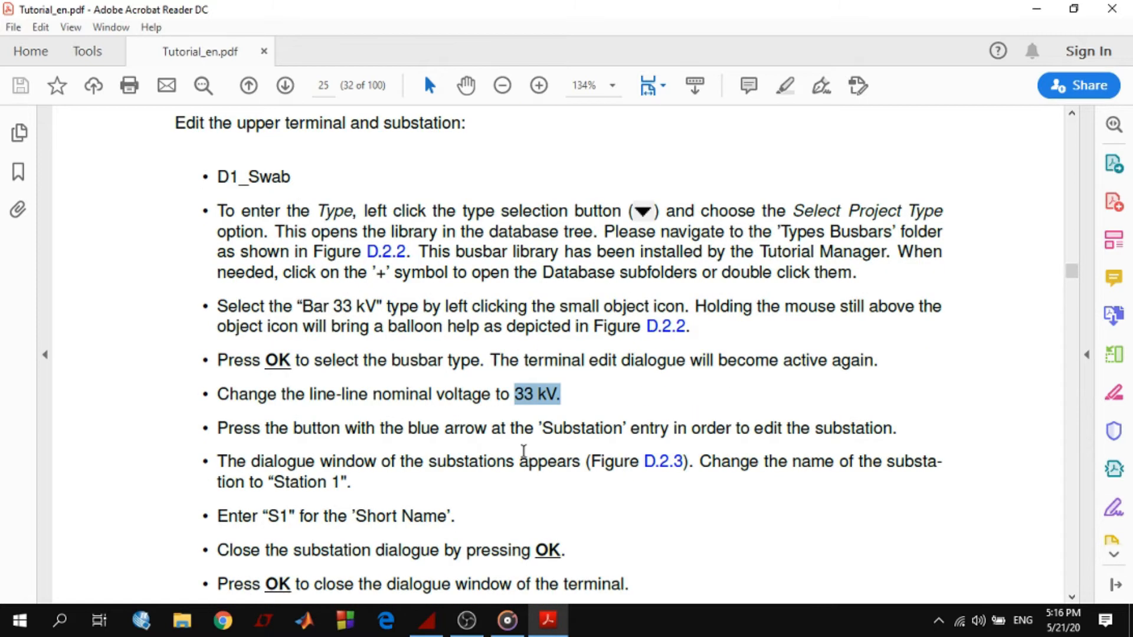
{"action": "scroll", "coordinate": [514, 487], "scroll_direction": "down", "scroll_amount": 2}
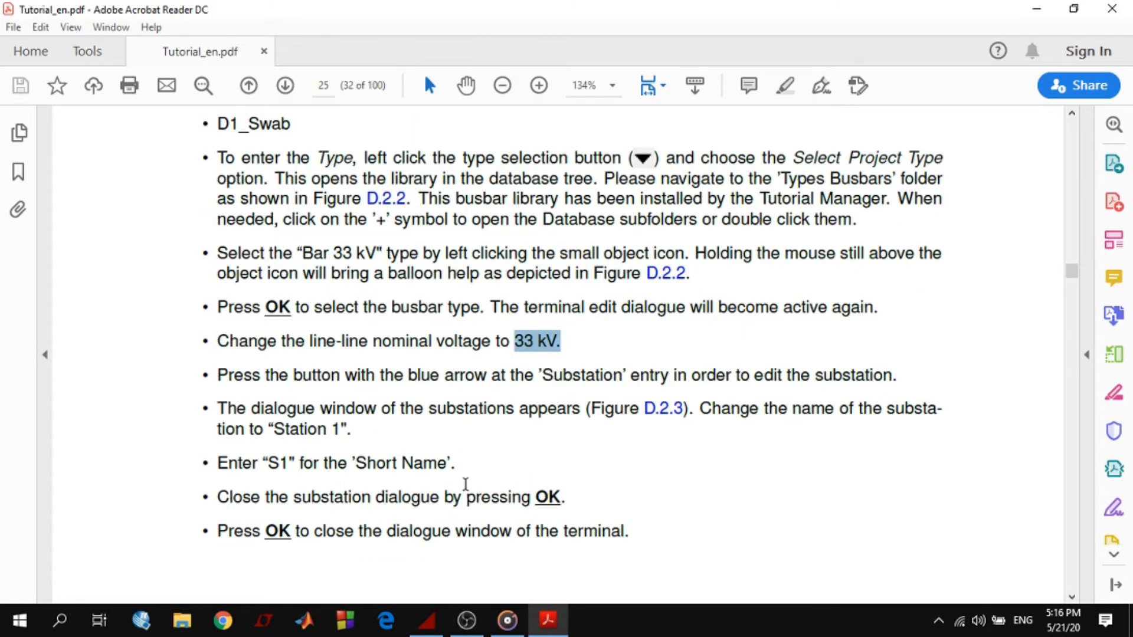
{"action": "scroll", "coordinate": [625, 481], "scroll_direction": "down", "scroll_amount": 2}
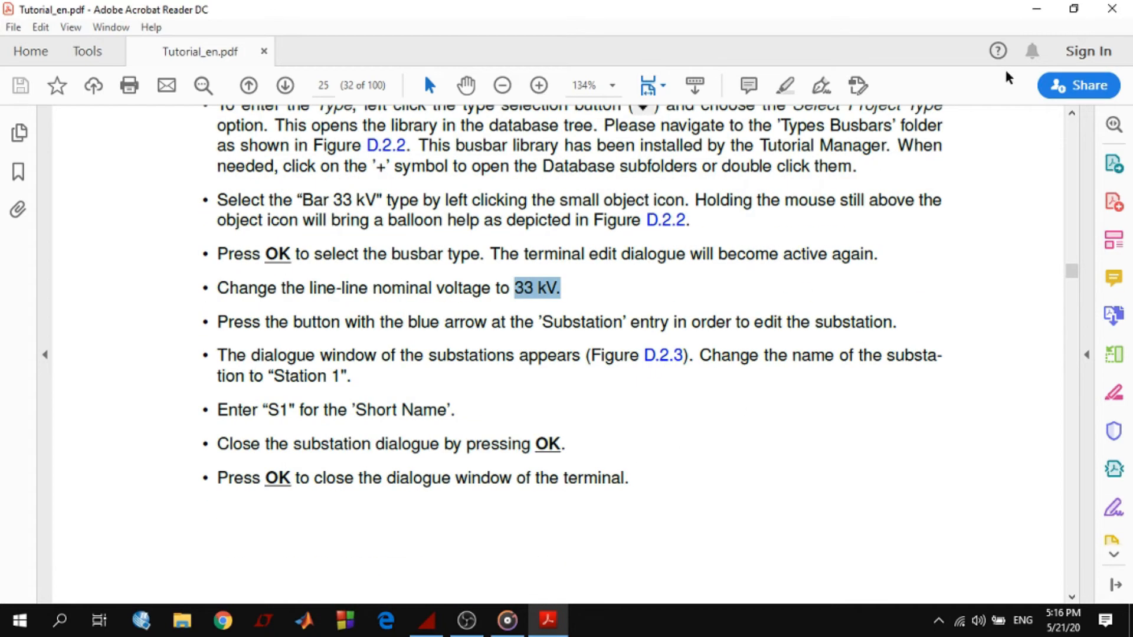
Switch back to PowerFactory and rename the upper busbar's terminal D1_Swab in its element data
{"action": "left_click", "coordinate": [1036, 8]}
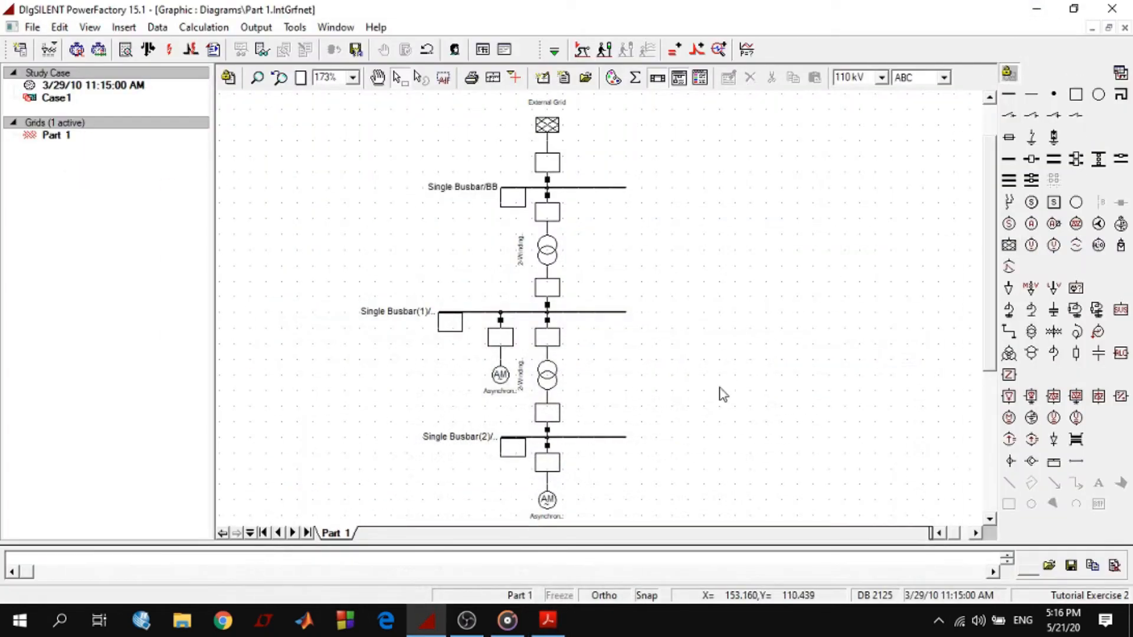
{"action": "left_click", "coordinate": [620, 188]}
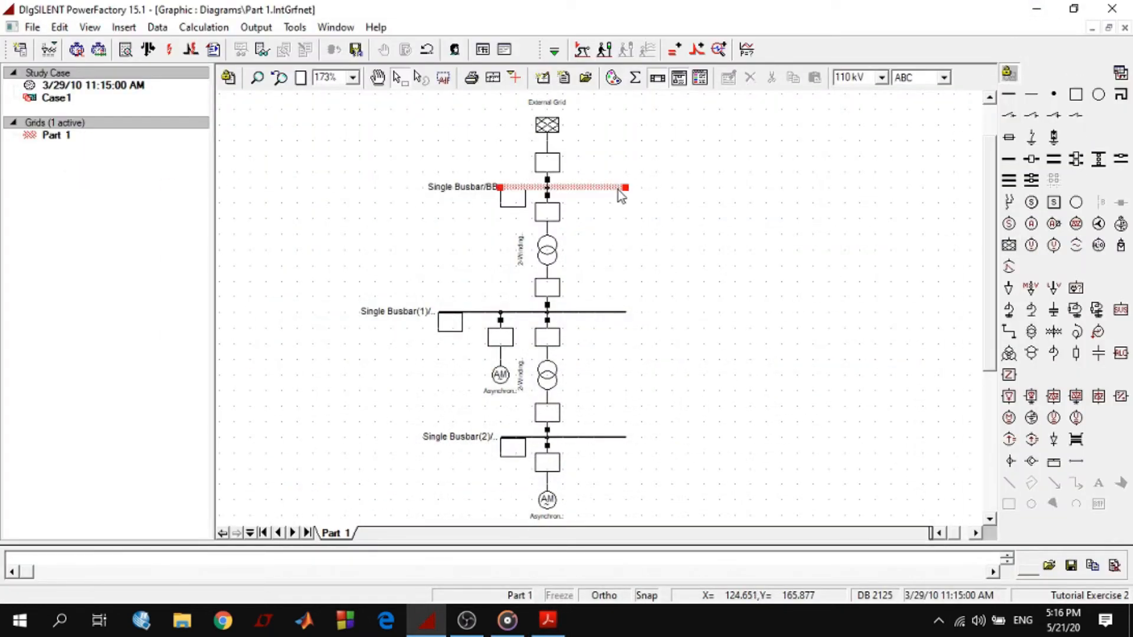
{"action": "right_click", "coordinate": [618, 190]}
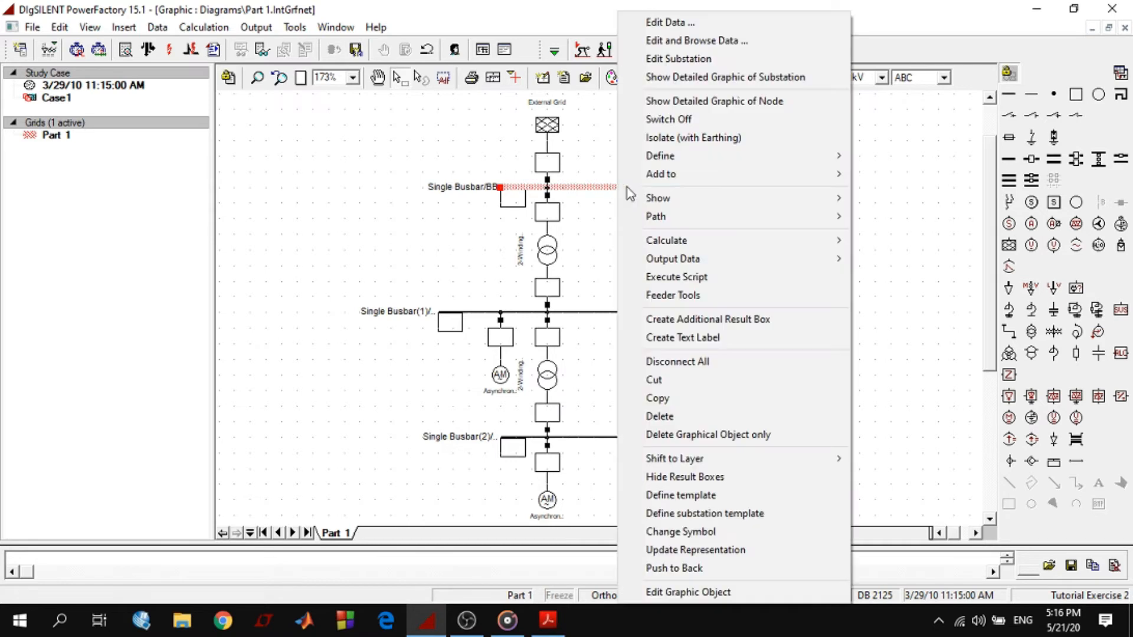
{"action": "left_click", "coordinate": [696, 22]}
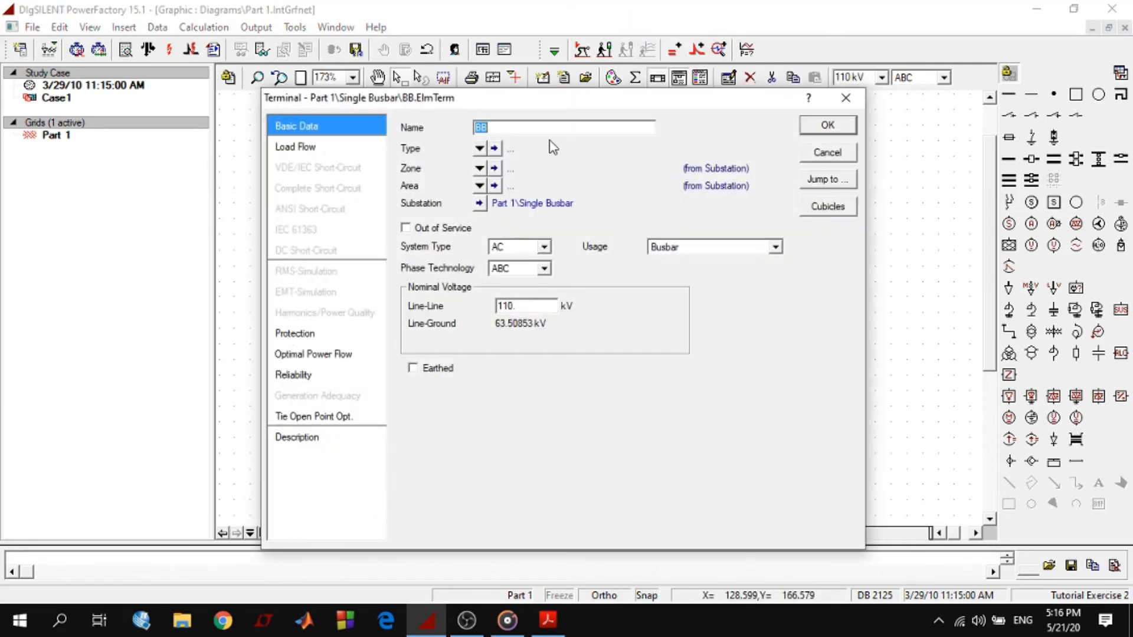
{"action": "left_click_drag", "start_coordinate": [530, 132], "coordinate": [474, 128]}
{"action": "key", "text": "ctrl+v"}
Assign the project type Bar 33 kV to the upper terminal and set its line-line nominal voltage to 33 kV
{"action": "left_click", "coordinate": [480, 149]}
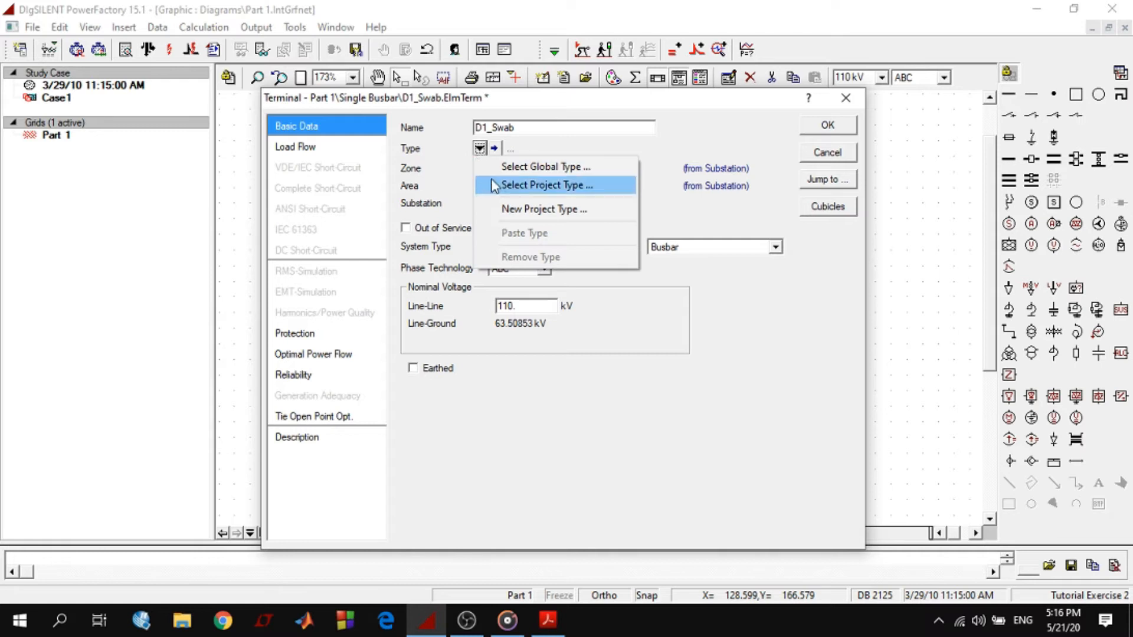
{"action": "left_click", "coordinate": [530, 185]}
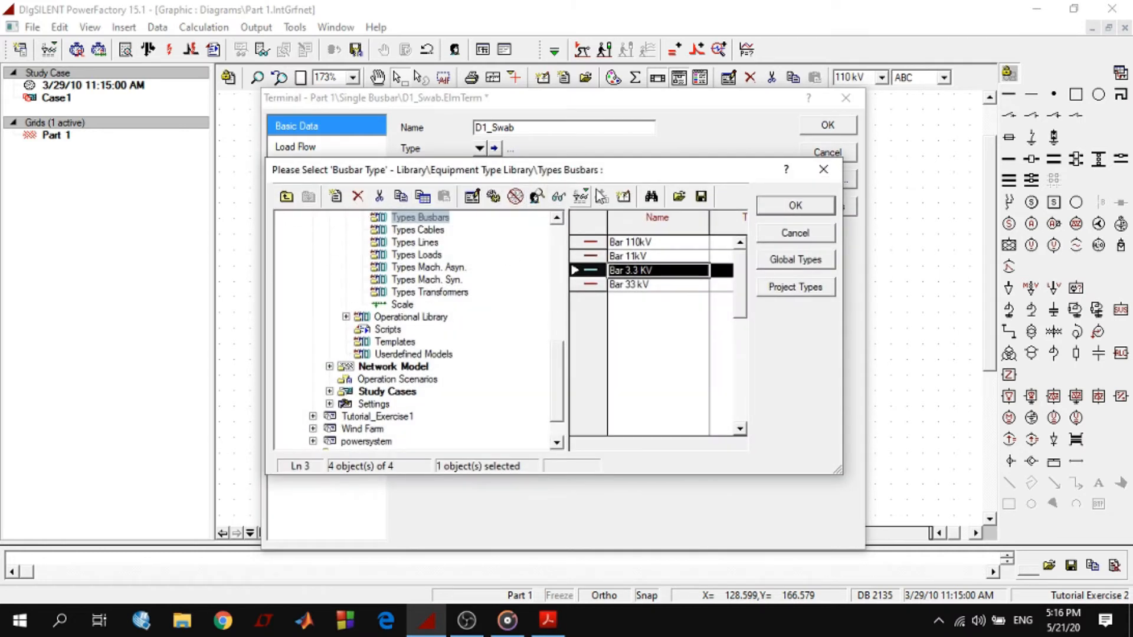
{"action": "left_click", "coordinate": [637, 286]}
{"action": "left_click", "coordinate": [783, 207]}
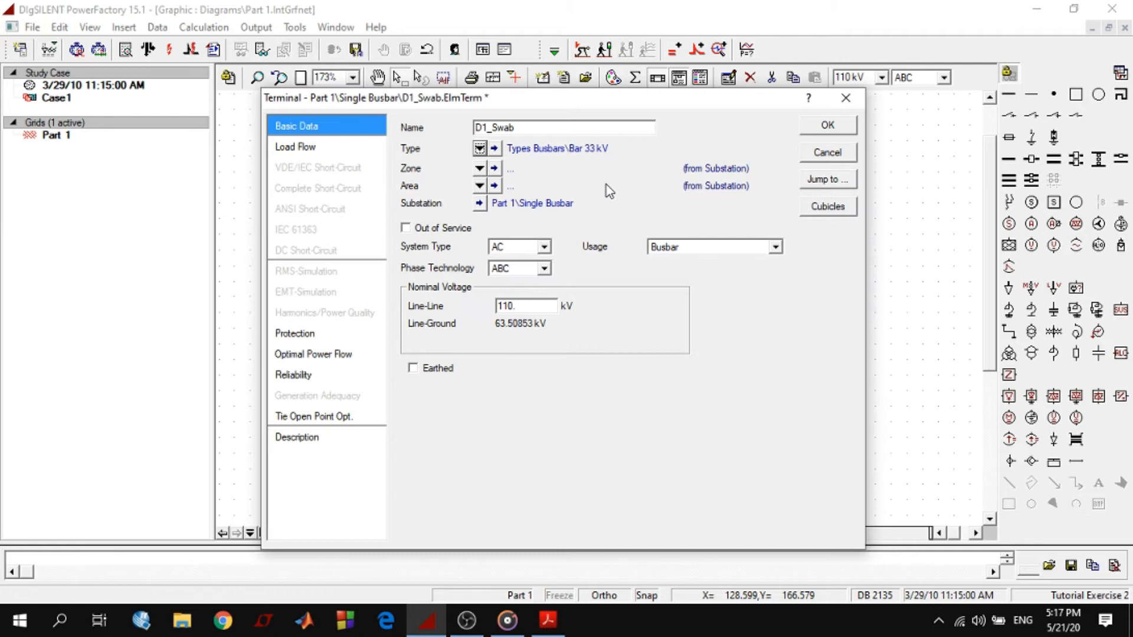
{"action": "left_click_drag", "start_coordinate": [539, 305], "coordinate": [493, 314]}
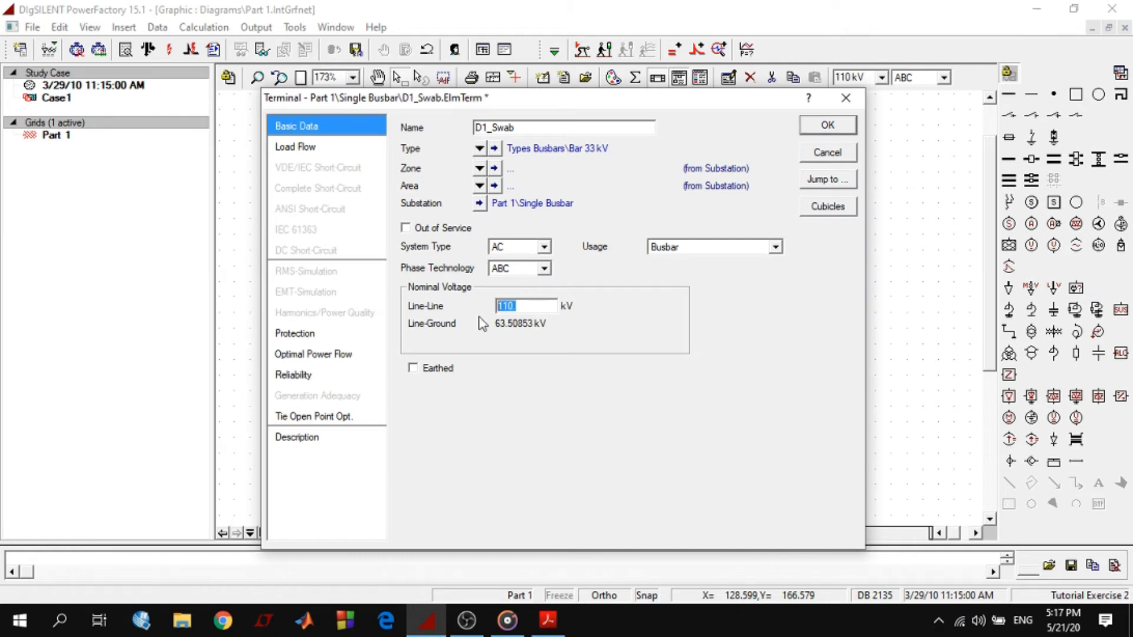
{"action": "type", "text": "33"}
Name the upper terminal's substation Station1 with short name S1, and apply the voltage change to all its internal terminals
{"action": "left_click", "coordinate": [479, 205]}
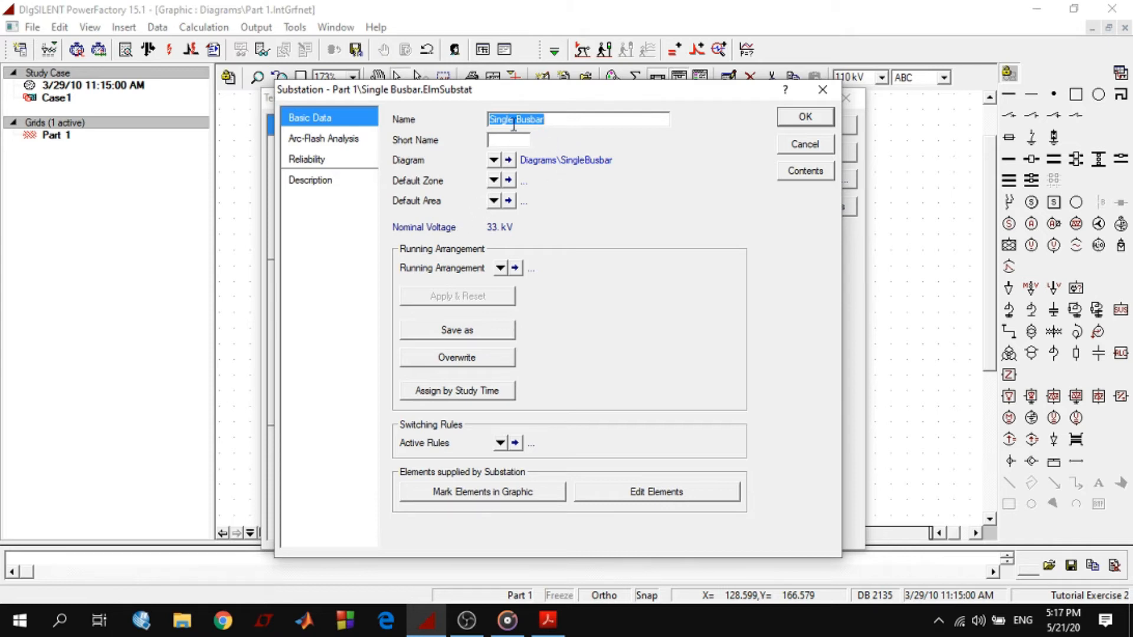
{"action": "type", "text": "Station1"}
{"action": "left_click", "coordinate": [504, 138]}
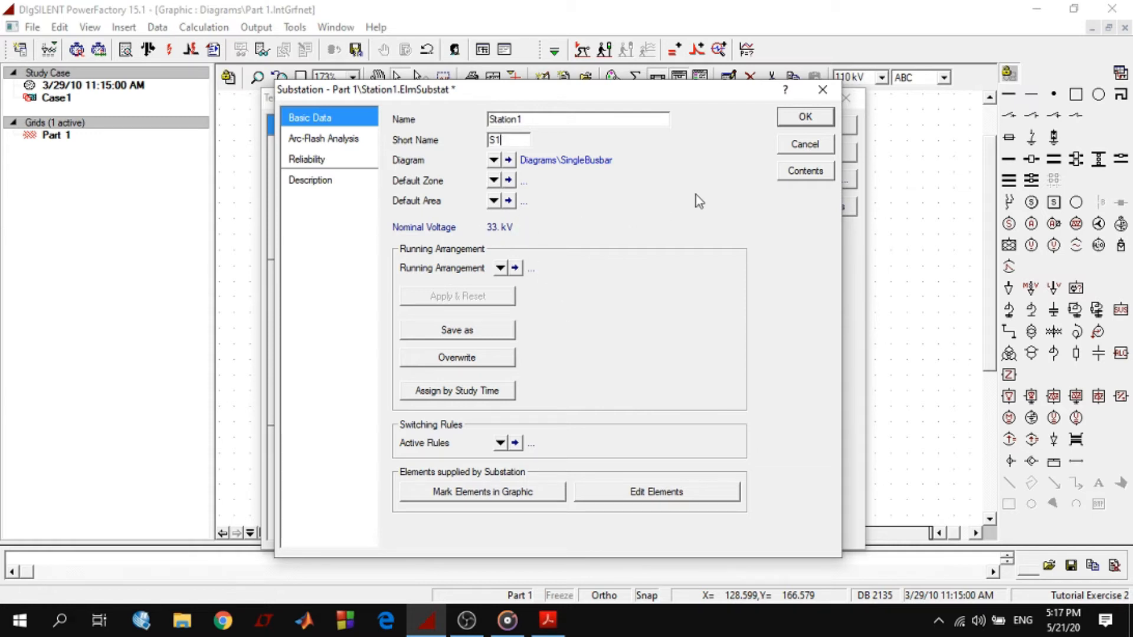
{"action": "left_click", "coordinate": [807, 118]}
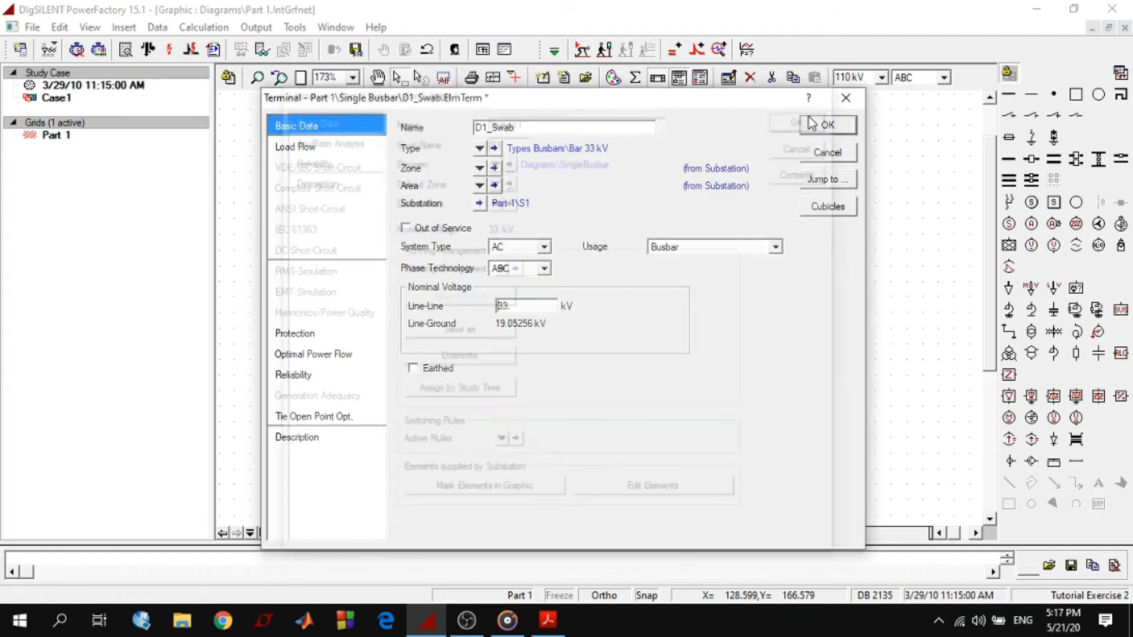
{"action": "left_click", "coordinate": [826, 127]}
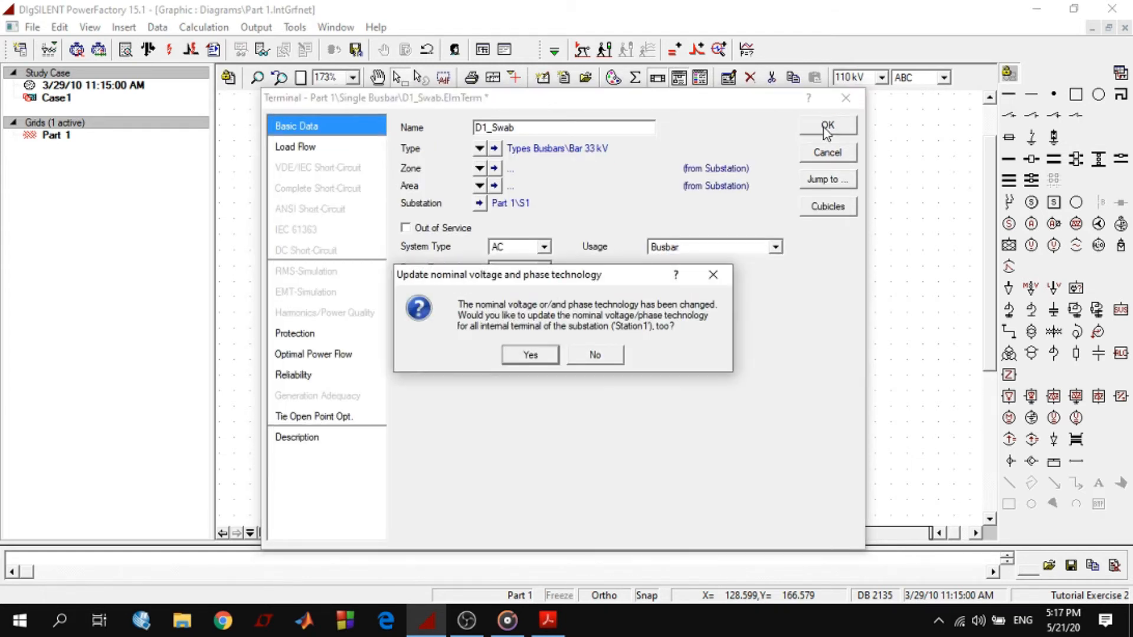
{"action": "left_click", "coordinate": [533, 356]}
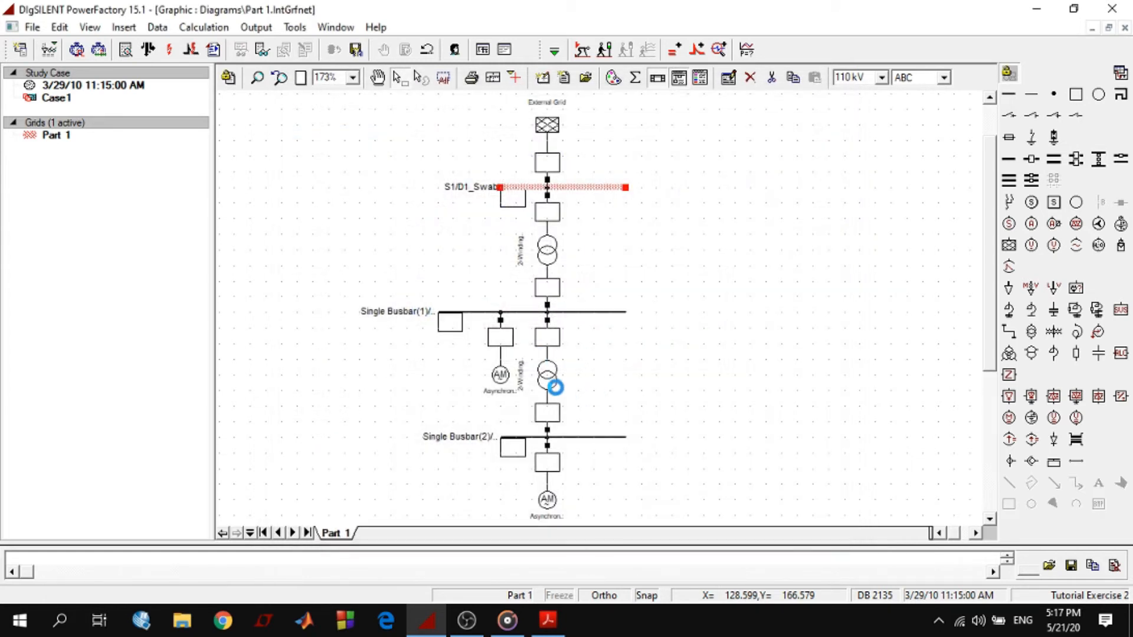
Switch to Tutorial_en.pdf in Acrobat Reader and copy the middle terminal's name, D1_11a, from the instructions after Figure D.2.3
{"action": "left_click", "coordinate": [614, 312]}
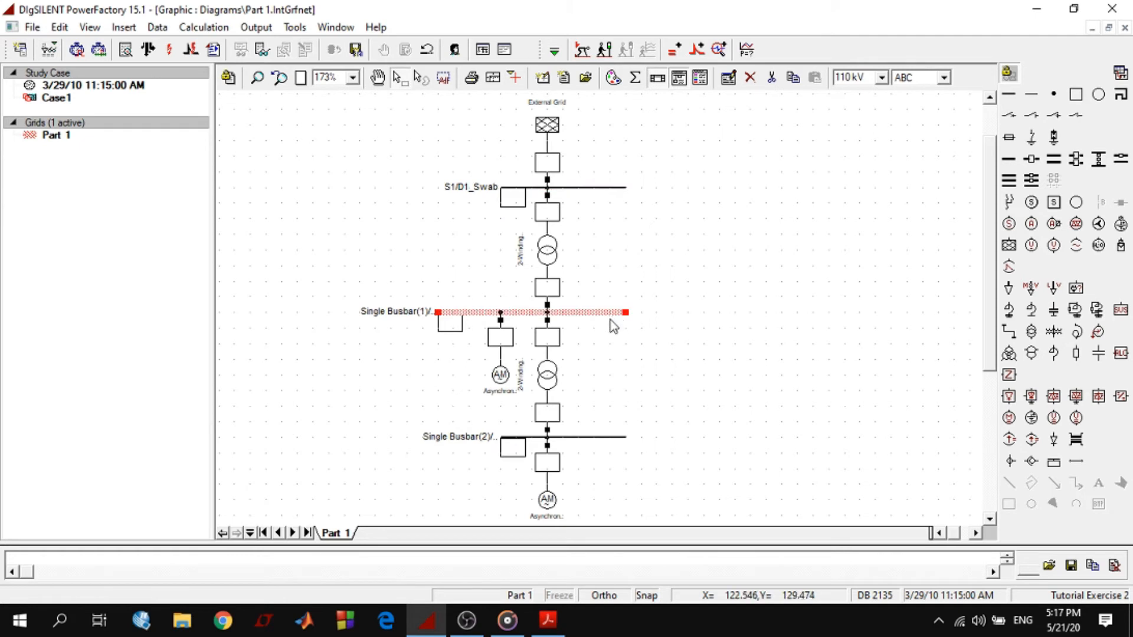
{"action": "left_click", "coordinate": [548, 619]}
{"action": "scroll", "coordinate": [662, 478], "scroll_direction": "down", "scroll_amount": 5}
{"action": "scroll", "coordinate": [662, 478], "scroll_direction": "down", "scroll_amount": 10}
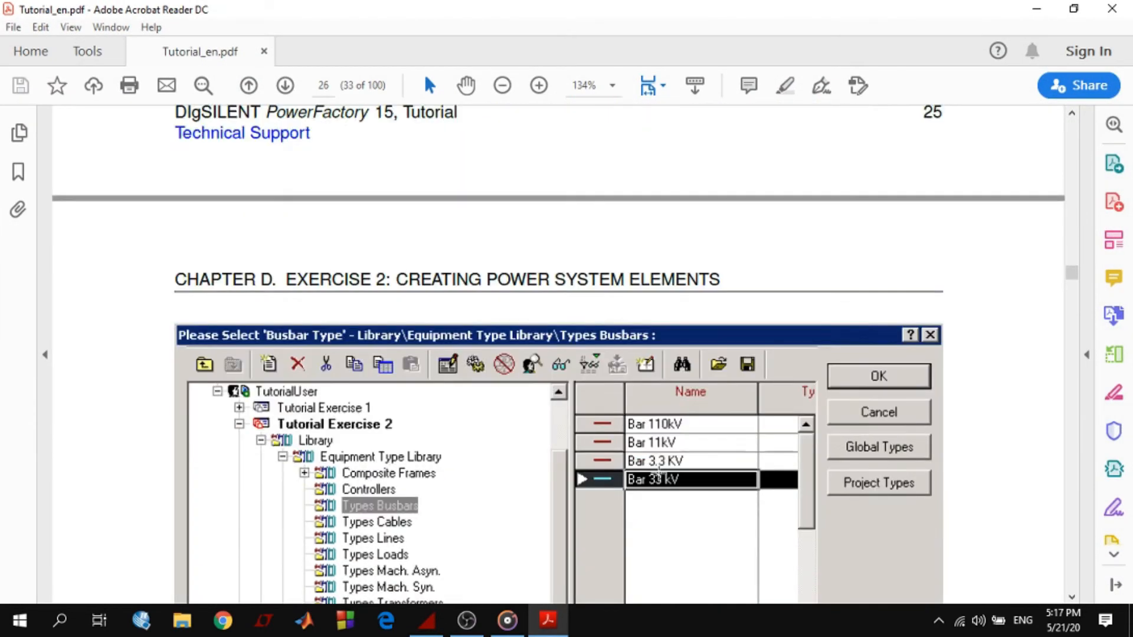
{"action": "scroll", "coordinate": [659, 472], "scroll_direction": "down", "scroll_amount": 5}
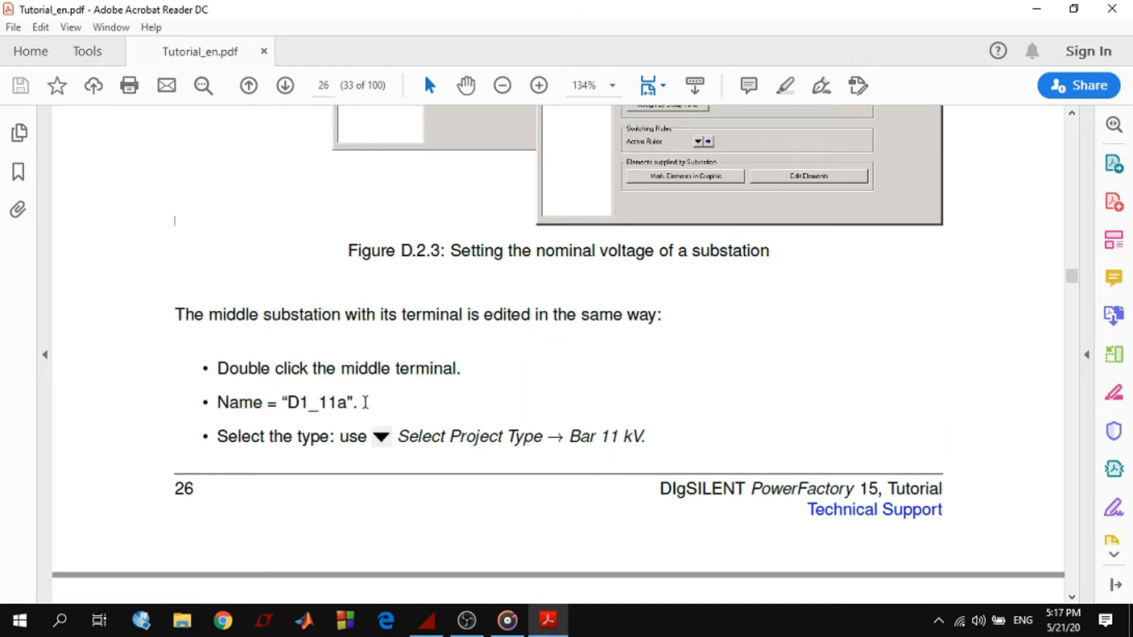
{"action": "left_click_drag", "start_coordinate": [349, 403], "coordinate": [290, 405]}
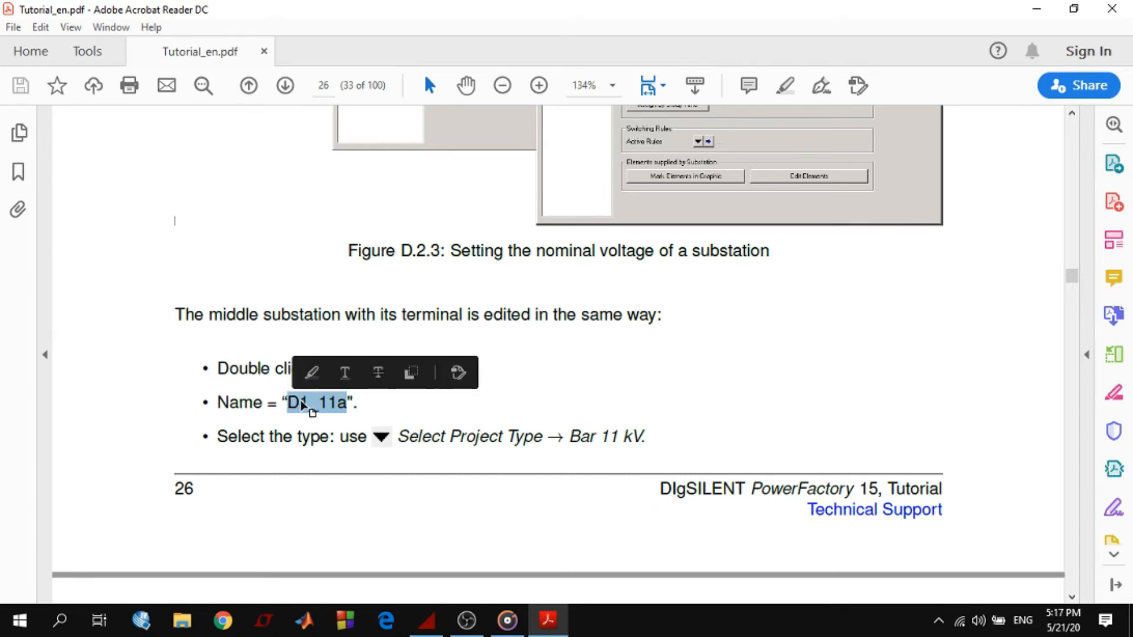
{"action": "right_click", "coordinate": [303, 405]}
{"action": "left_click", "coordinate": [334, 422]}
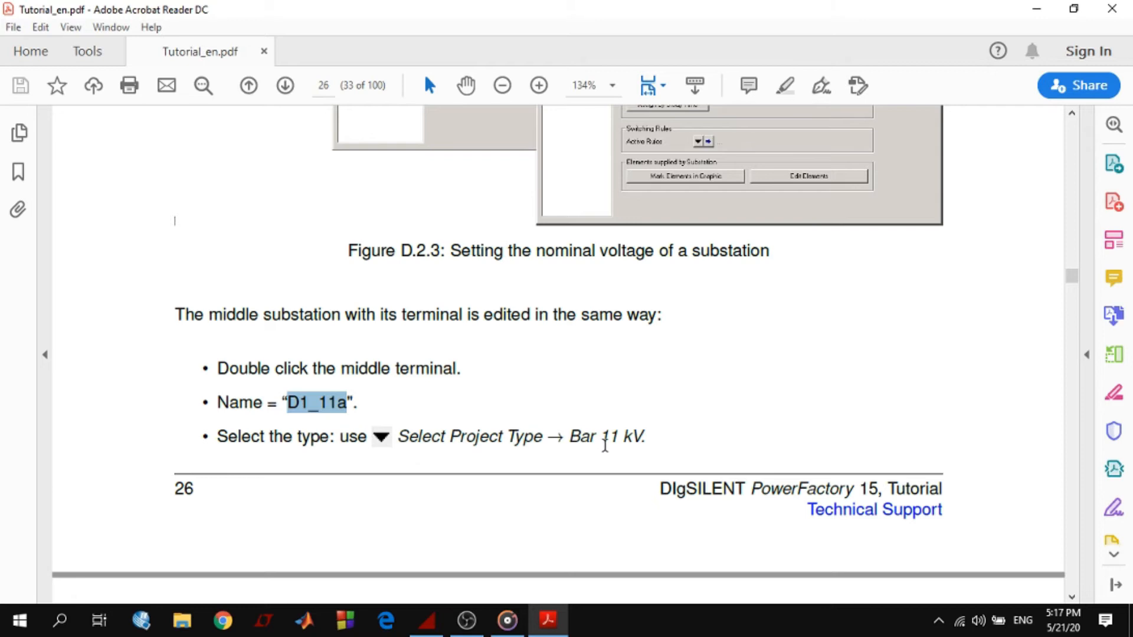
Review the instructions for the middle substation's nominal voltage, name and short name
{"action": "scroll", "coordinate": [602, 446], "scroll_direction": "down", "scroll_amount": 3}
{"action": "left_click_drag", "start_coordinate": [546, 444], "coordinate": [590, 448]}
{"action": "left_click_drag", "start_coordinate": [470, 481], "coordinate": [418, 483]}
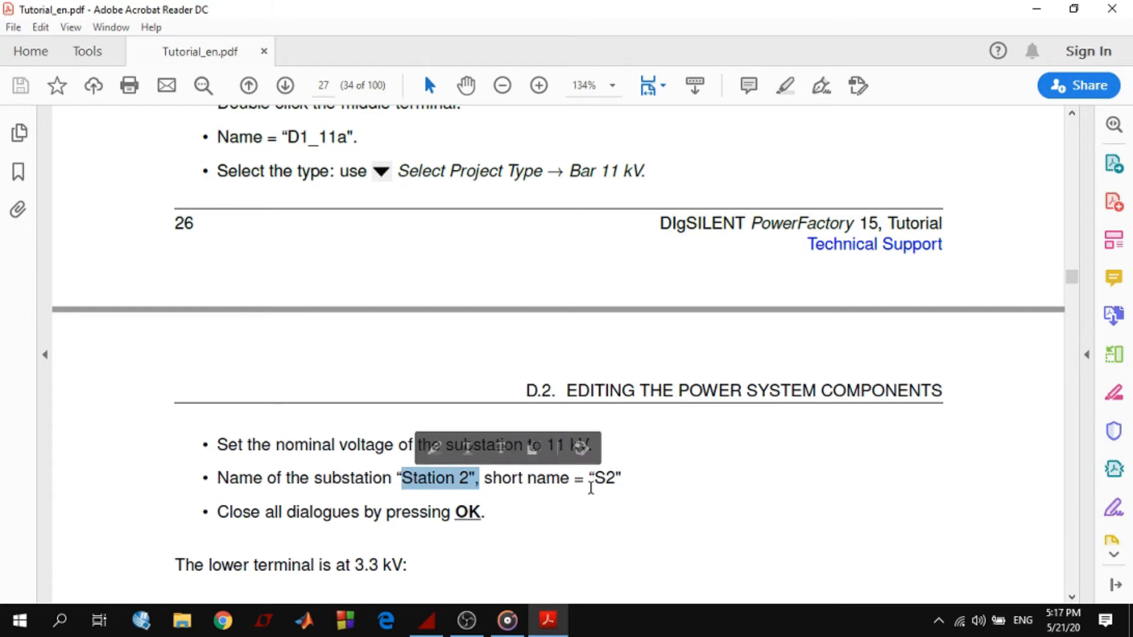
{"action": "left_click_drag", "start_coordinate": [593, 479], "coordinate": [618, 492]}
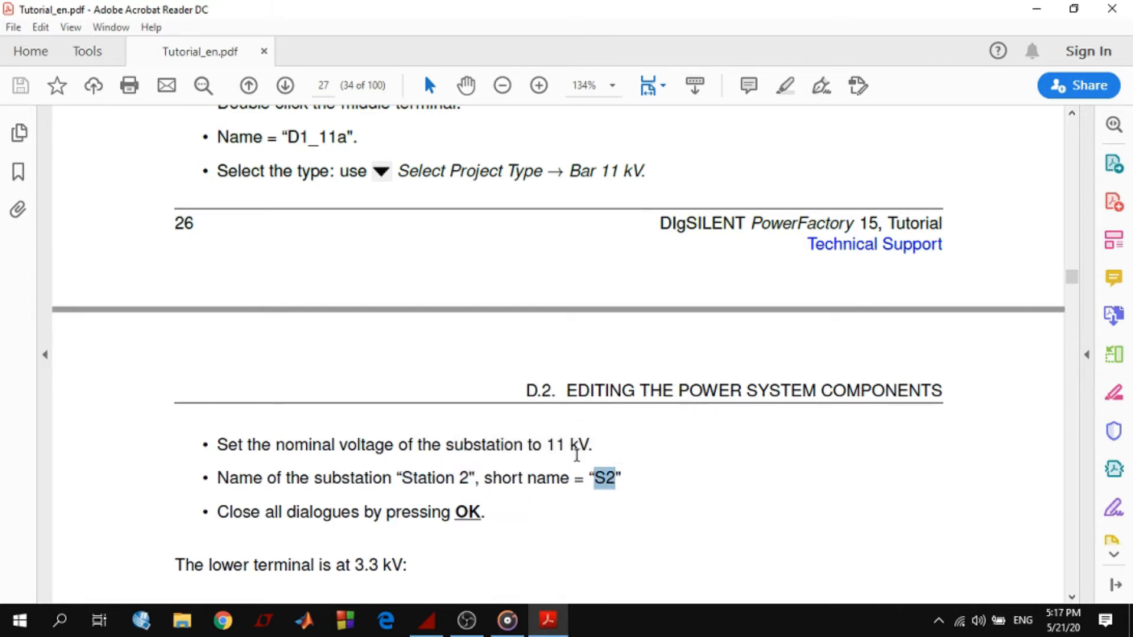
Switch back to PowerFactory and rename the middle busbar's terminal D1_11a
{"action": "key", "text": "alt+Tab"}
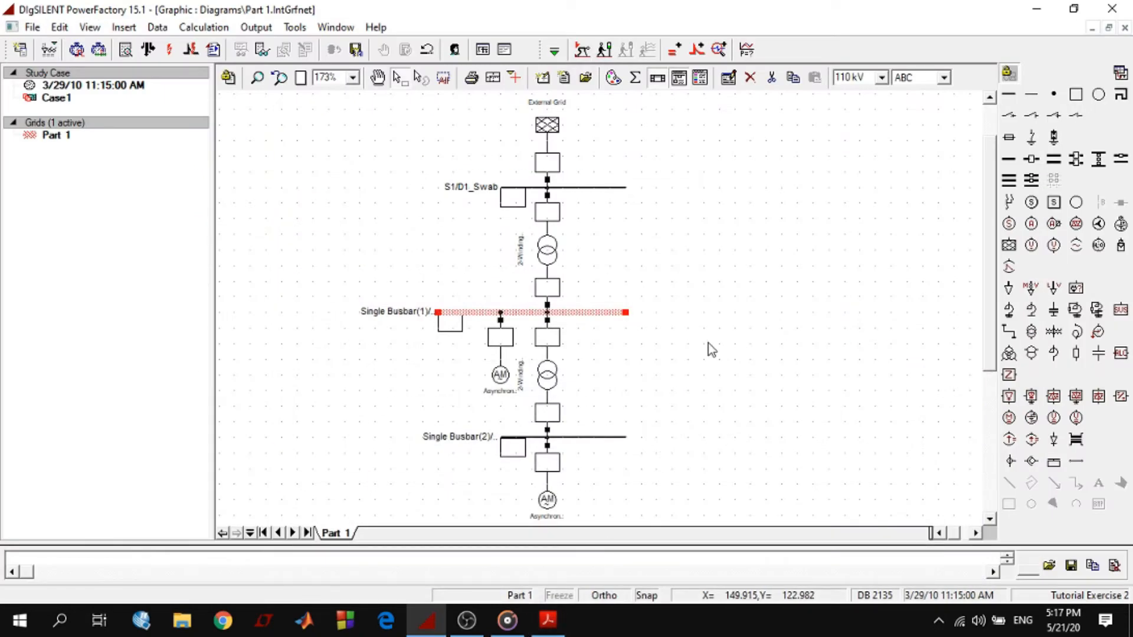
{"action": "double_click", "coordinate": [592, 313]}
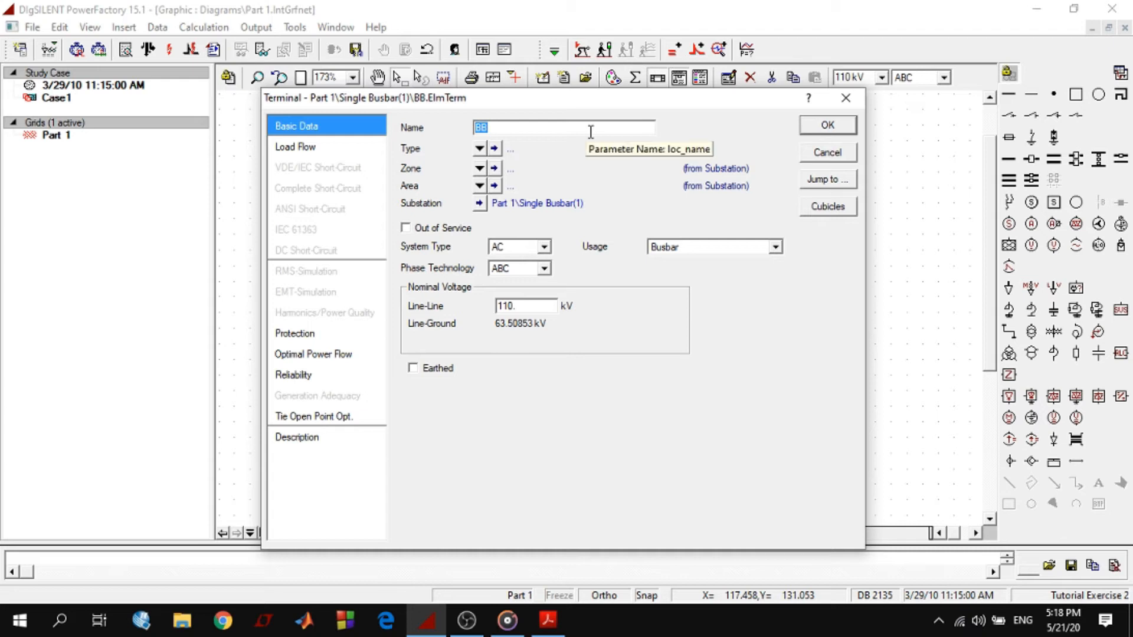
{"action": "type", "text": "D1_11a"}
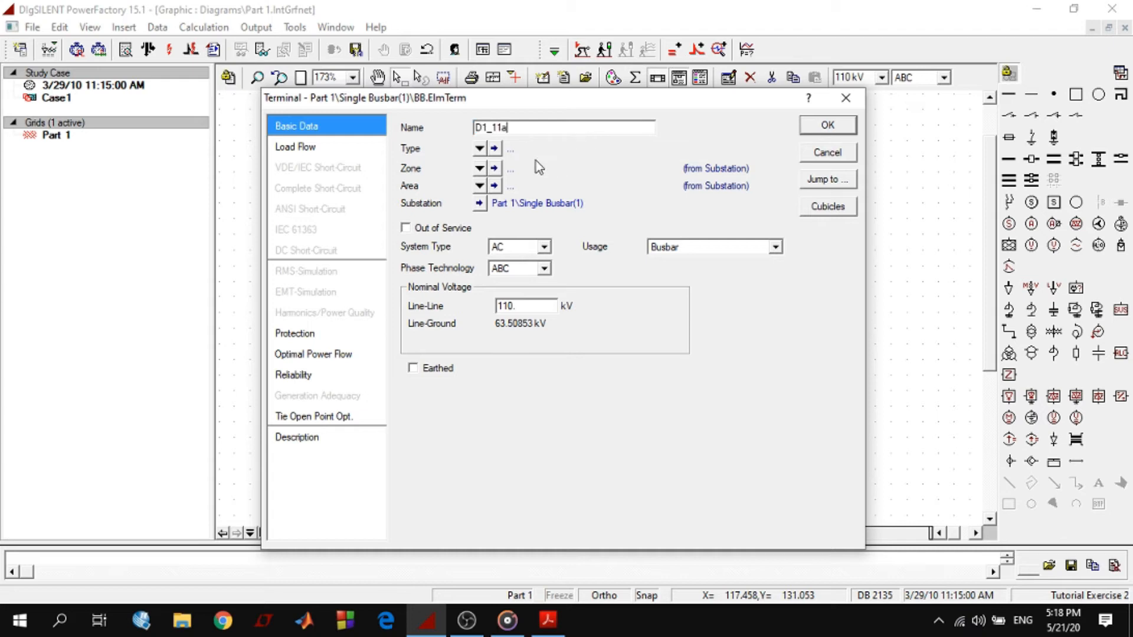
Assign the project type Bar 11kV to the middle terminal and set its line-line nominal voltage to 11 kV
{"action": "left_click", "coordinate": [480, 151]}
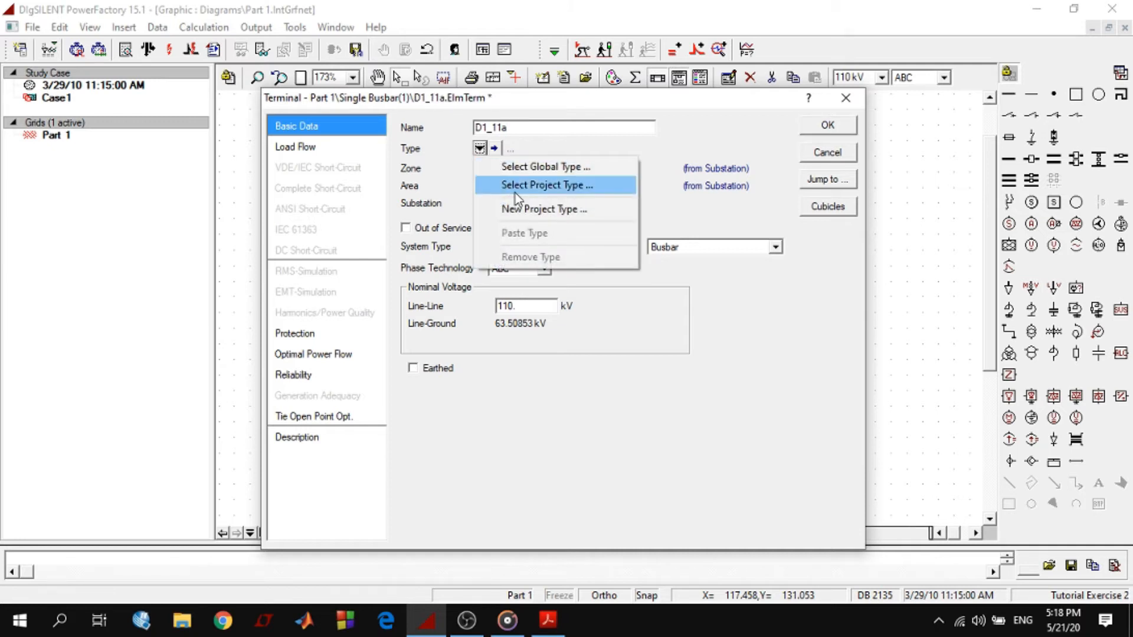
{"action": "left_click", "coordinate": [515, 189]}
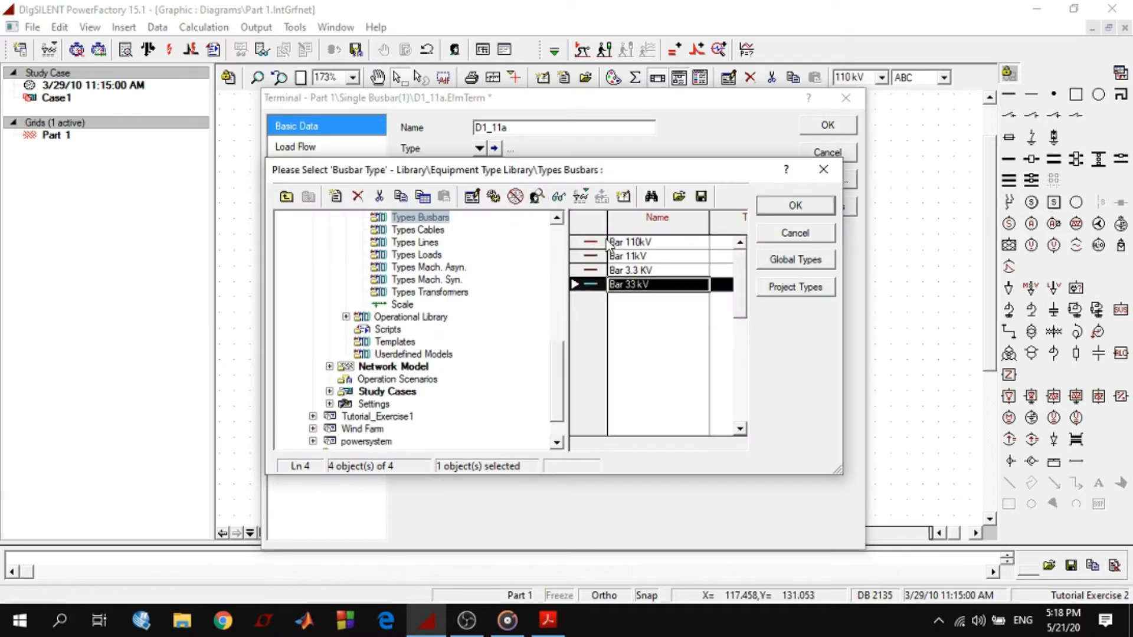
{"action": "left_click", "coordinate": [643, 259]}
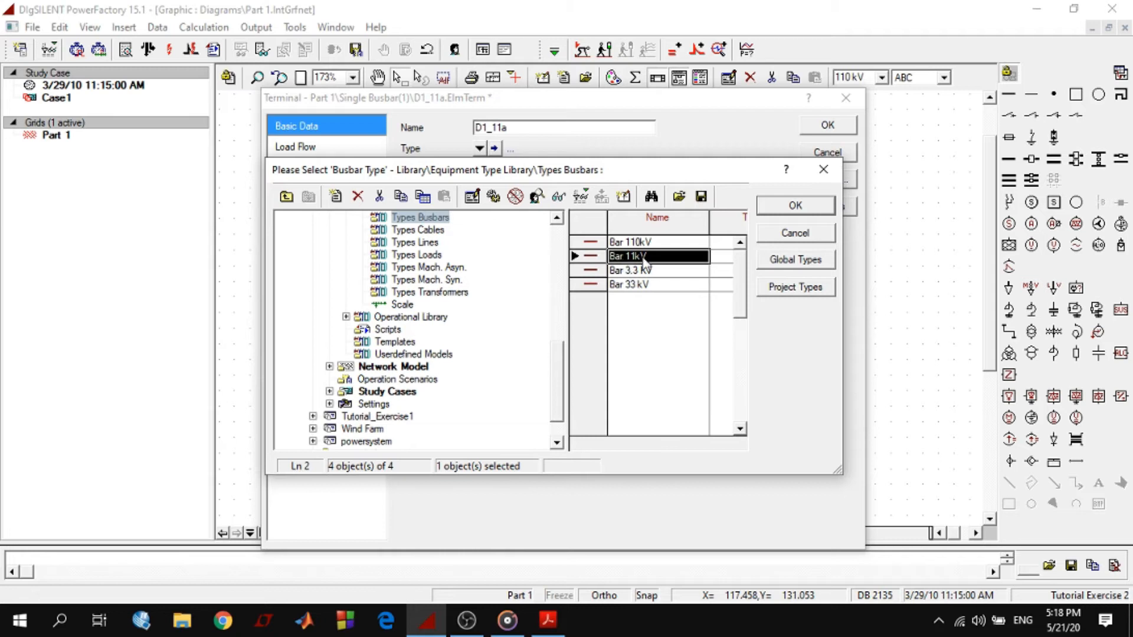
{"action": "left_click", "coordinate": [796, 206]}
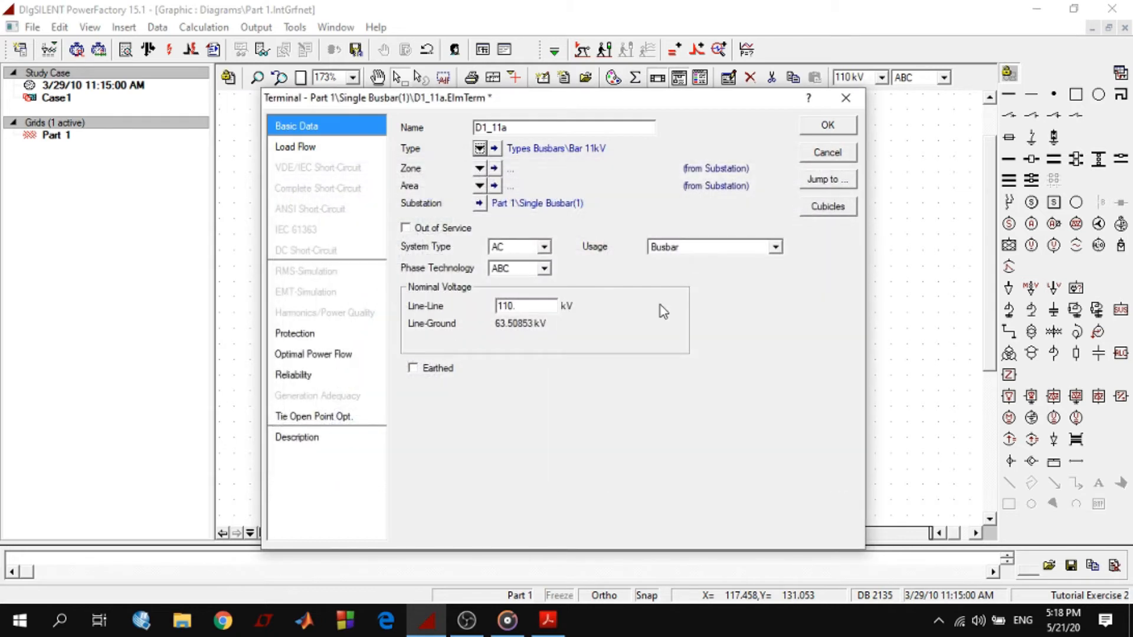
{"action": "left_click_drag", "start_coordinate": [518, 306], "coordinate": [473, 309]}
{"action": "type", "text": "11"}
Name the middle terminal's substation Station2 with short name S2, and update the voltage of all its internal terminals too
{"action": "left_click", "coordinate": [479, 203]}
{"action": "type", "text": "S"}
{"action": "left_click", "coordinate": [506, 139]}
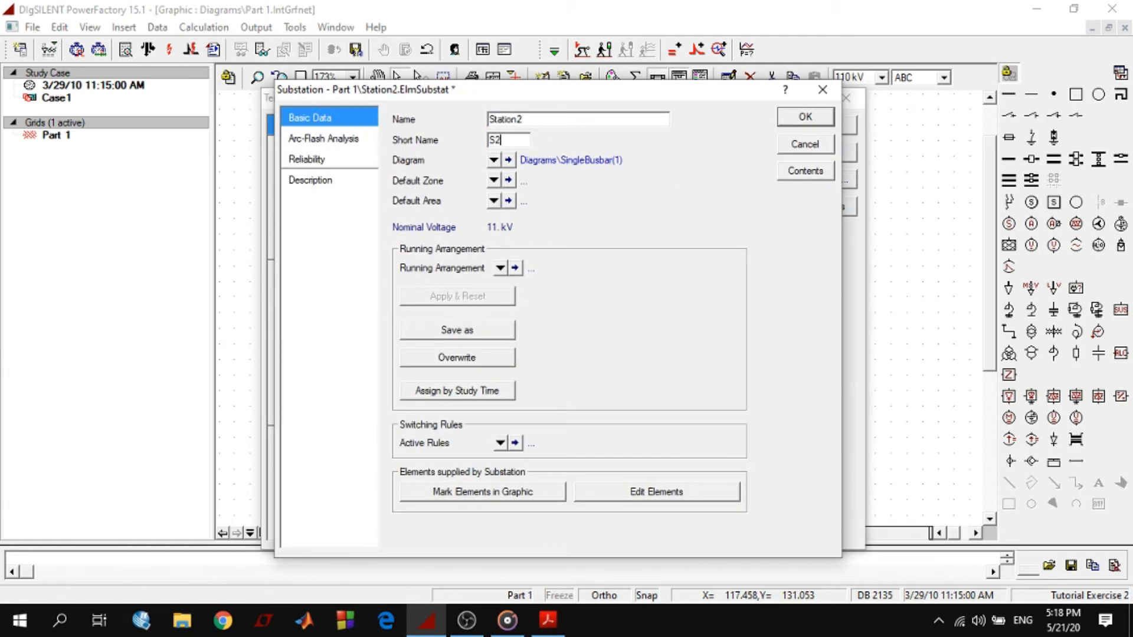
{"action": "left_click", "coordinate": [805, 117]}
{"action": "left_click", "coordinate": [826, 126]}
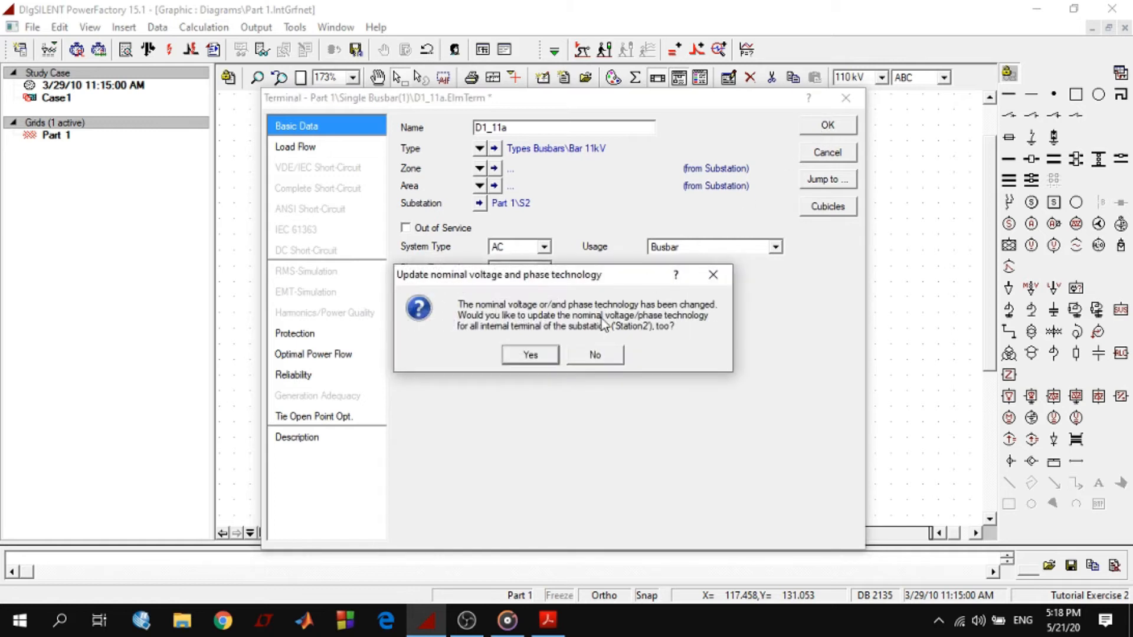
{"action": "left_click", "coordinate": [537, 357]}
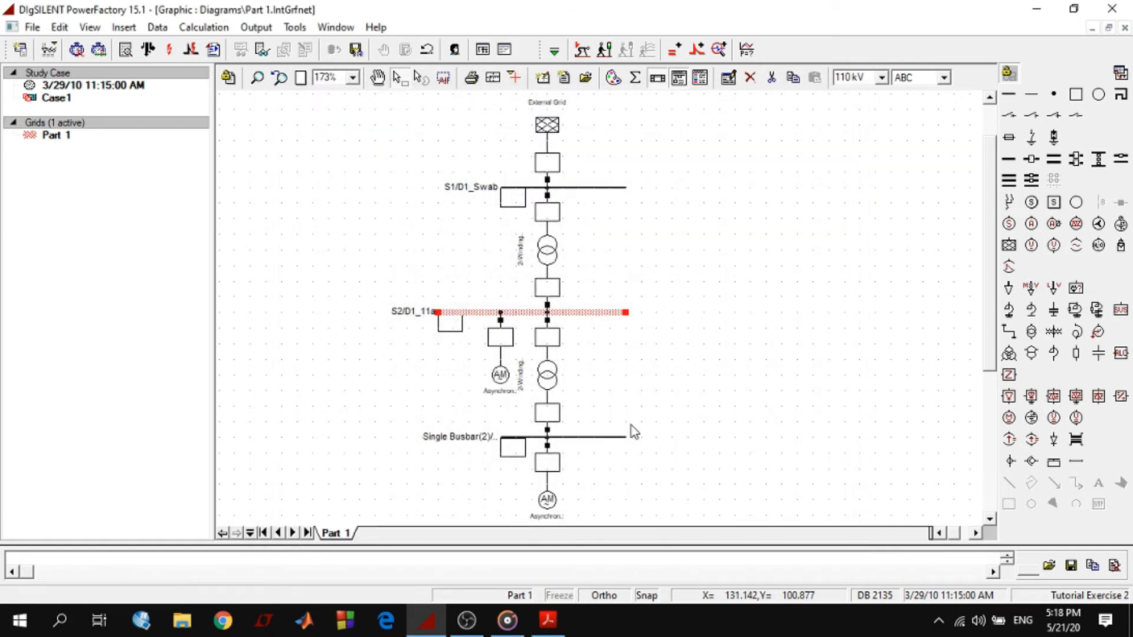
Switch to the tutorial PDF and copy the lower terminal's name, D1_3.3a
{"action": "left_click", "coordinate": [547, 620]}
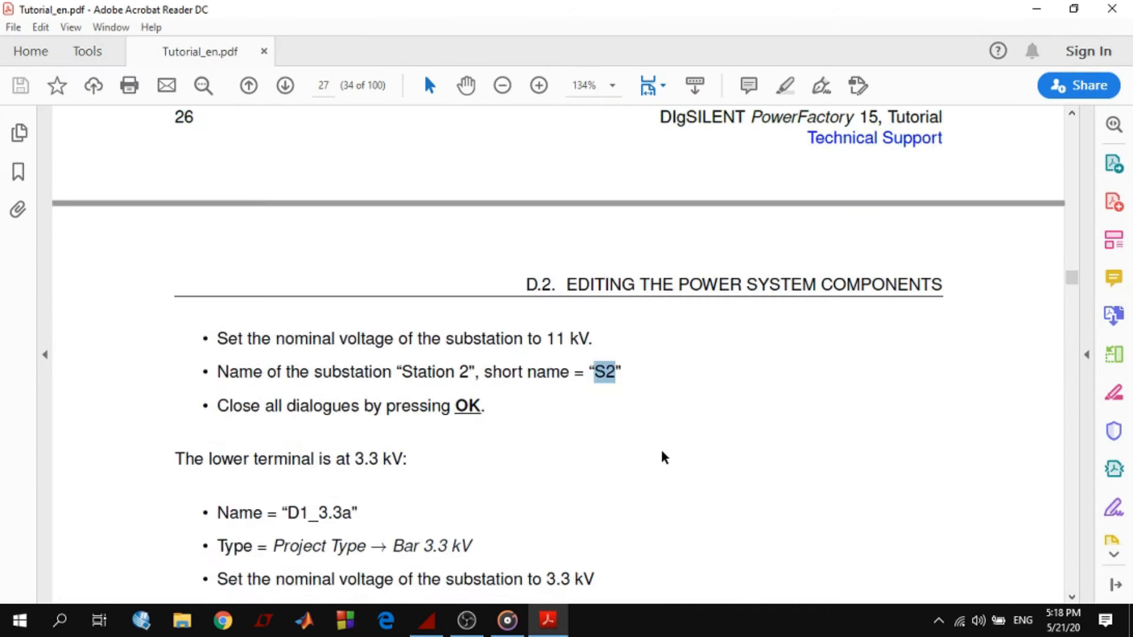
{"action": "scroll", "coordinate": [662, 458], "scroll_direction": "down", "scroll_amount": 4}
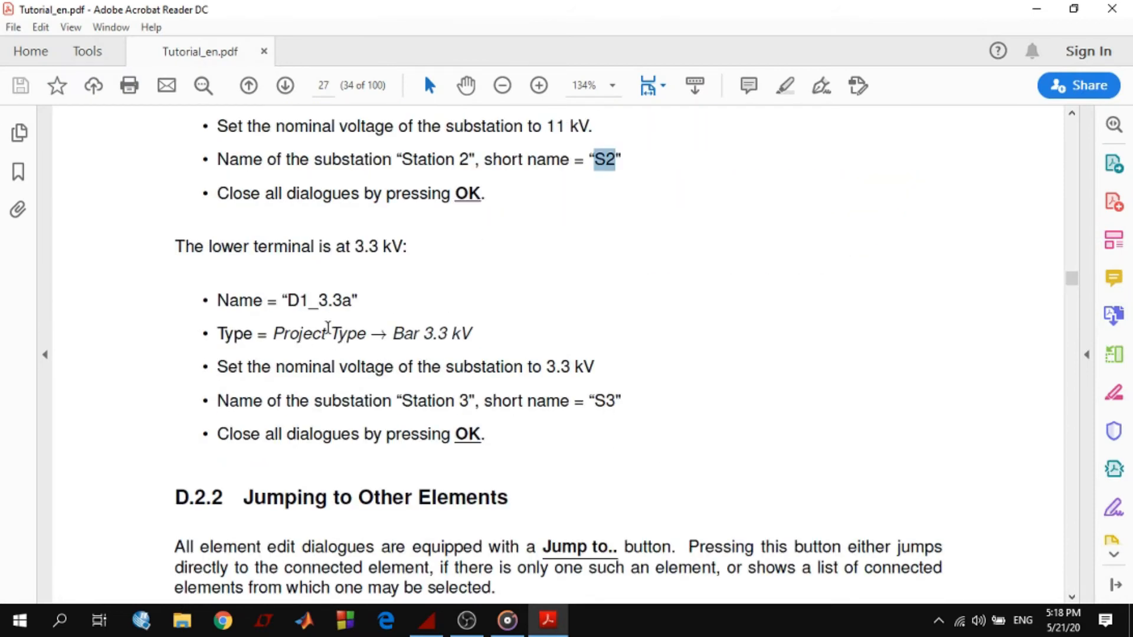
{"action": "left_click_drag", "start_coordinate": [288, 299], "coordinate": [348, 308]}
{"action": "right_click", "coordinate": [348, 308]}
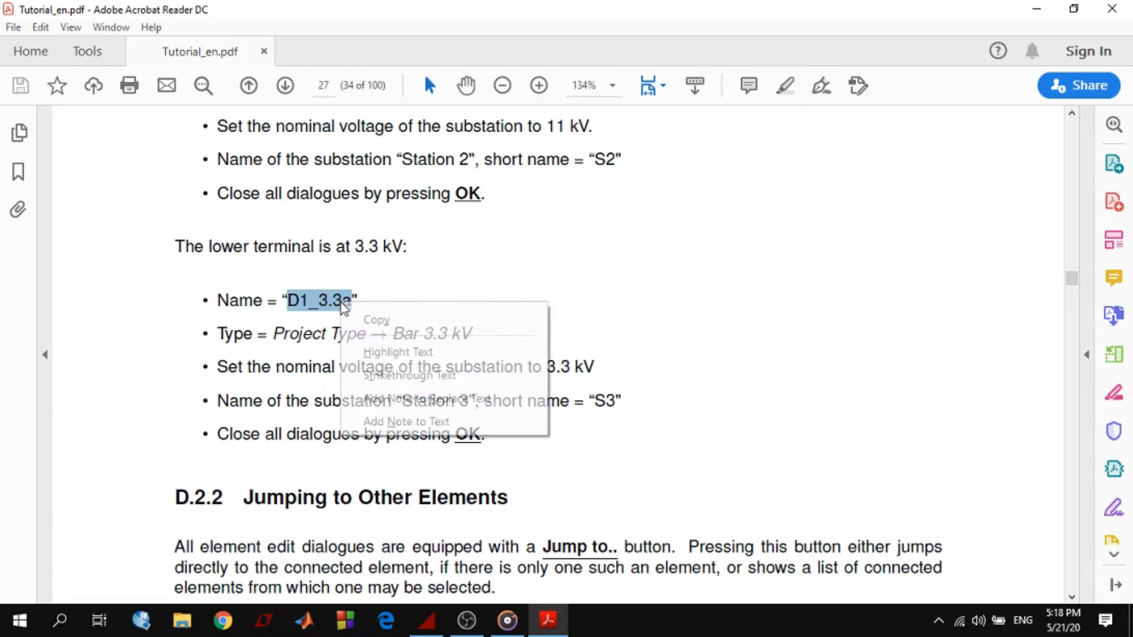
{"action": "left_click", "coordinate": [370, 319]}
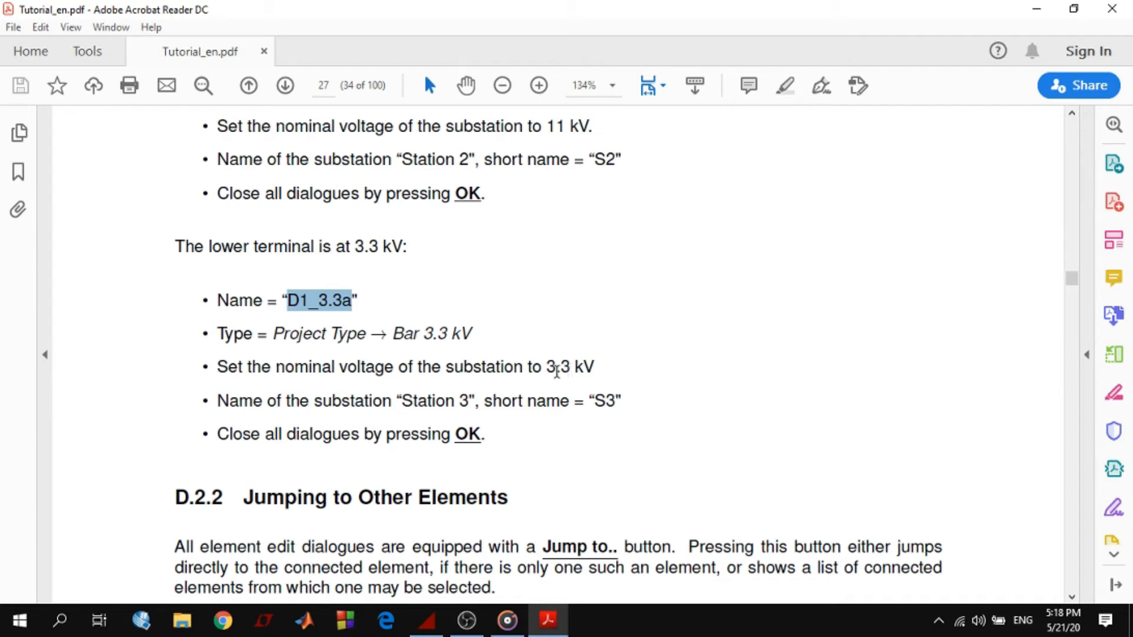
Review the instructions for the lower substation's nominal voltage, name and short name
{"action": "left_click_drag", "start_coordinate": [546, 367], "coordinate": [576, 367]}
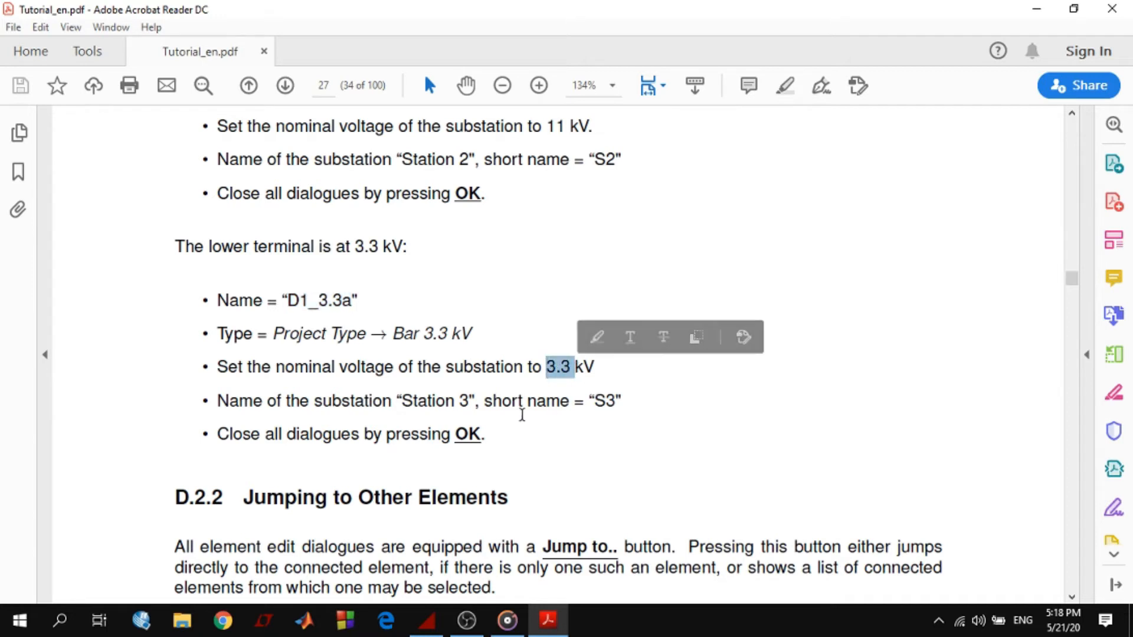
{"action": "left_click_drag", "start_coordinate": [402, 406], "coordinate": [478, 408]}
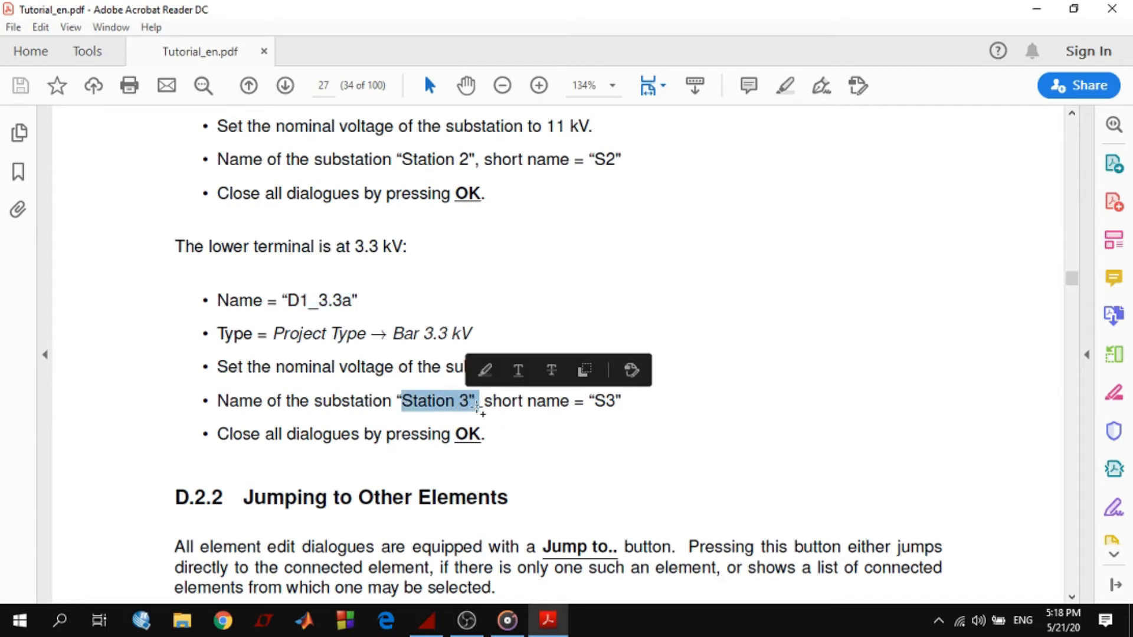
{"action": "left_click_drag", "start_coordinate": [605, 405], "coordinate": [618, 404]}
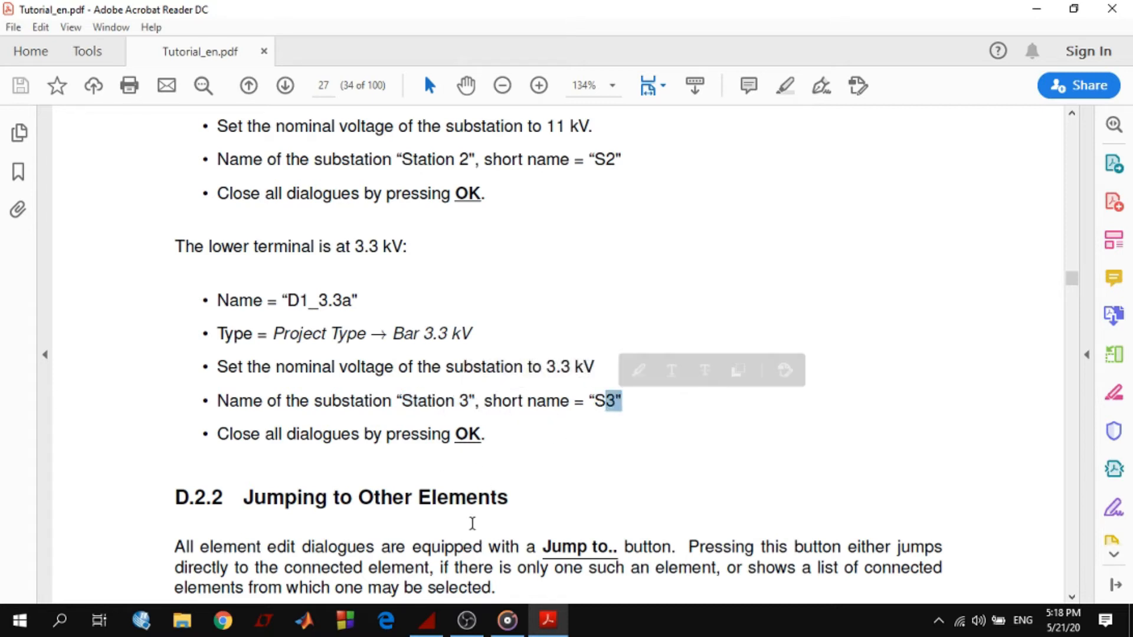
Switch back to PowerFactory and rename the lower busbar's terminal D1_3.3a
{"action": "left_click", "coordinate": [553, 626]}
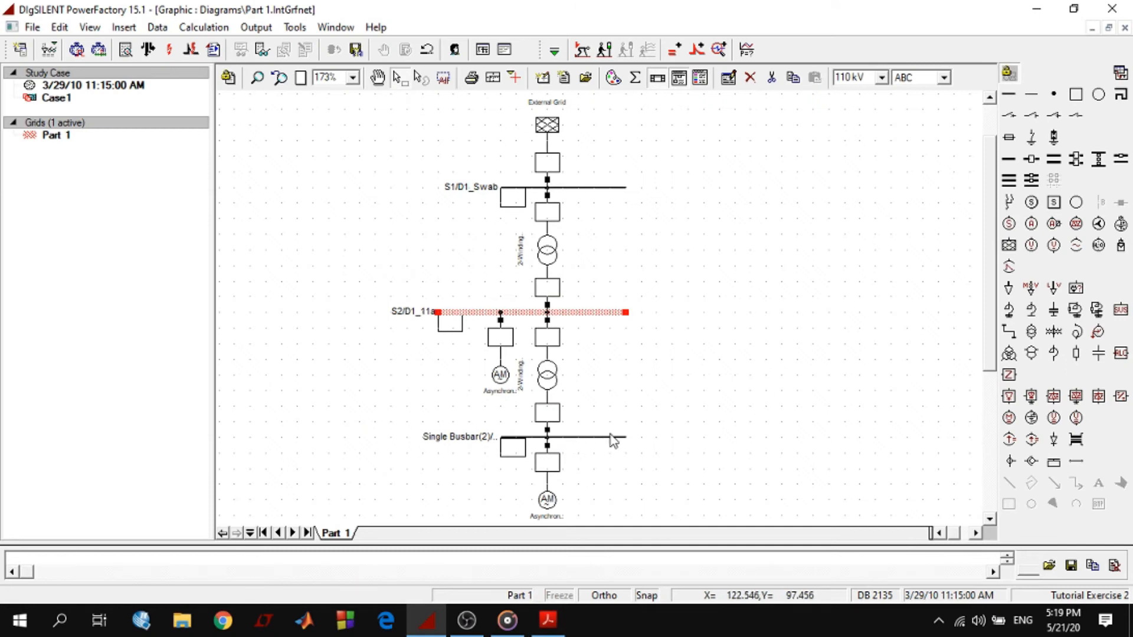
{"action": "double_click", "coordinate": [578, 438]}
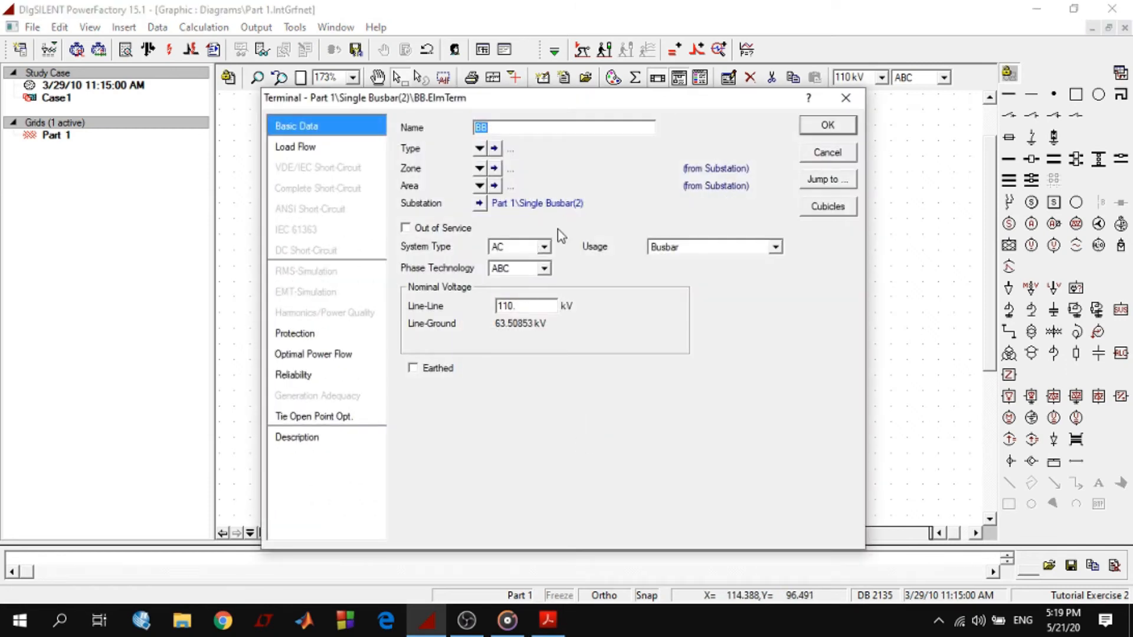
{"action": "type", "text": "D1_3.3a"}
Assign the project type Bar 3.3 KV to the lower terminal and set its line-line nominal voltage to 3.3 kV
{"action": "left_click", "coordinate": [479, 149]}
{"action": "left_click", "coordinate": [519, 185]}
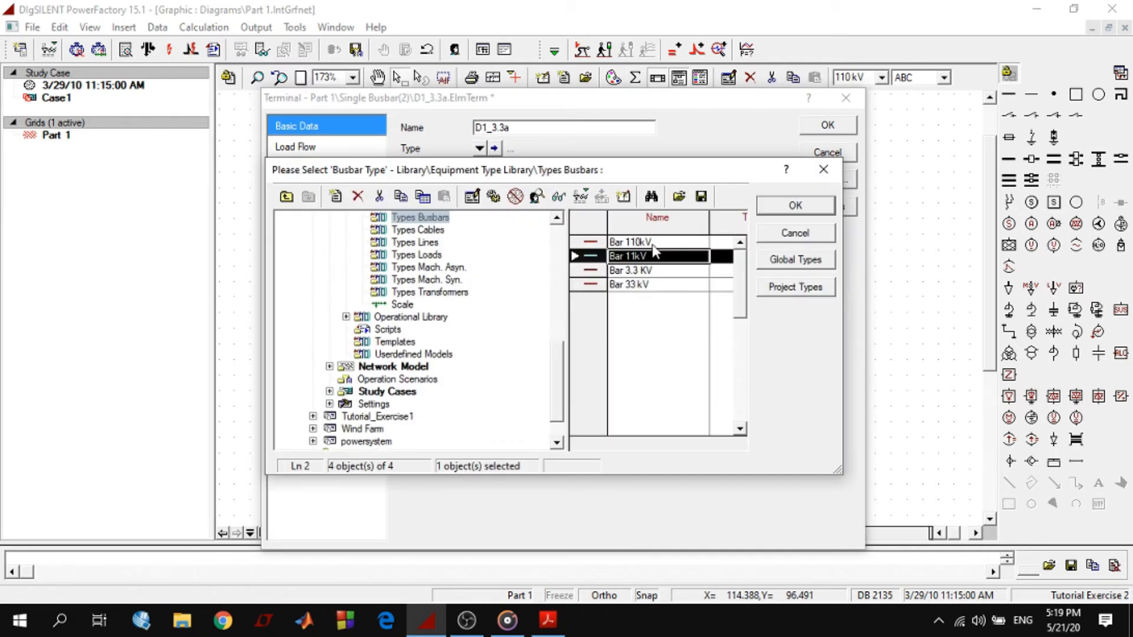
{"action": "left_click", "coordinate": [632, 273]}
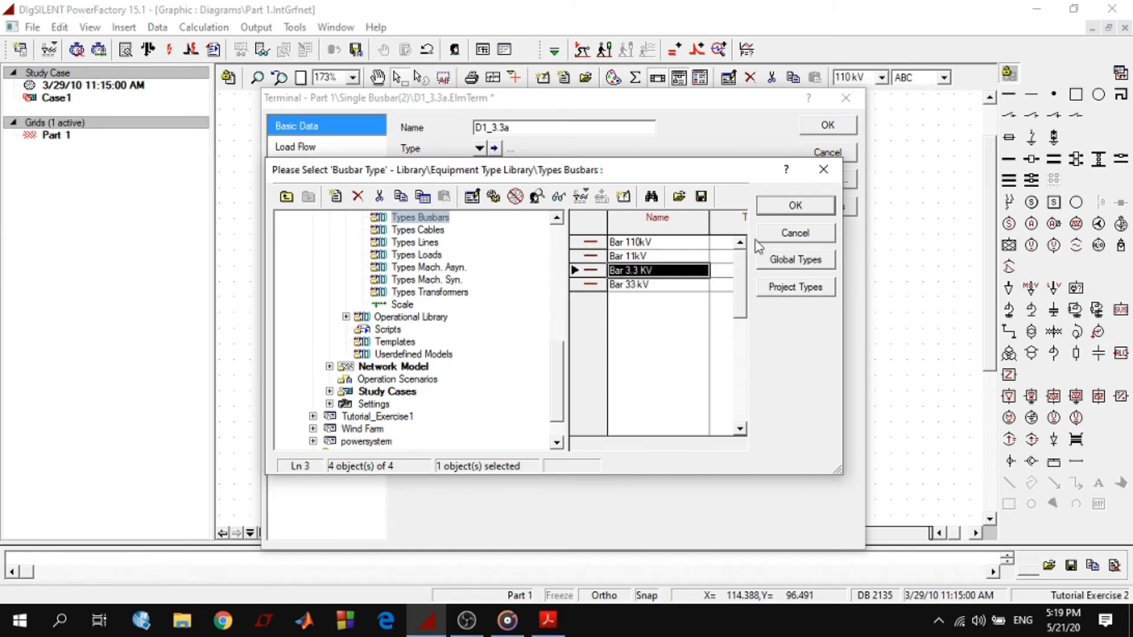
{"action": "left_click", "coordinate": [785, 209]}
{"action": "left_click_drag", "start_coordinate": [531, 304], "coordinate": [442, 301]}
{"action": "type", "text": "3.3"}
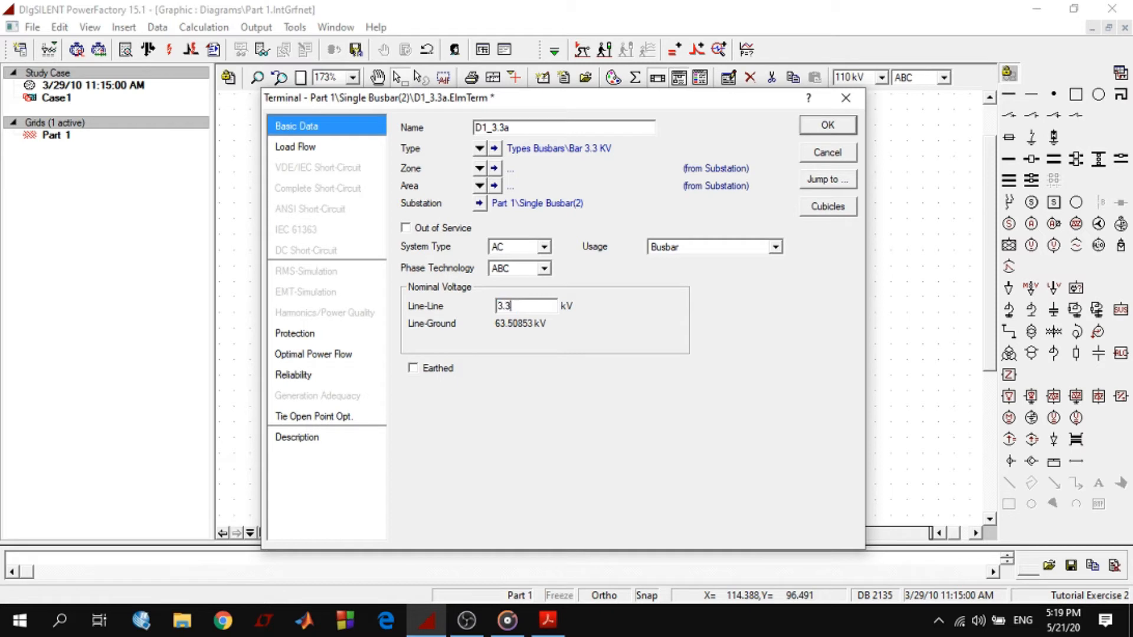
Name the lower terminal's substation Station3 with short name S3, and update the voltage of all its internal terminals too
{"action": "left_click", "coordinate": [480, 203]}
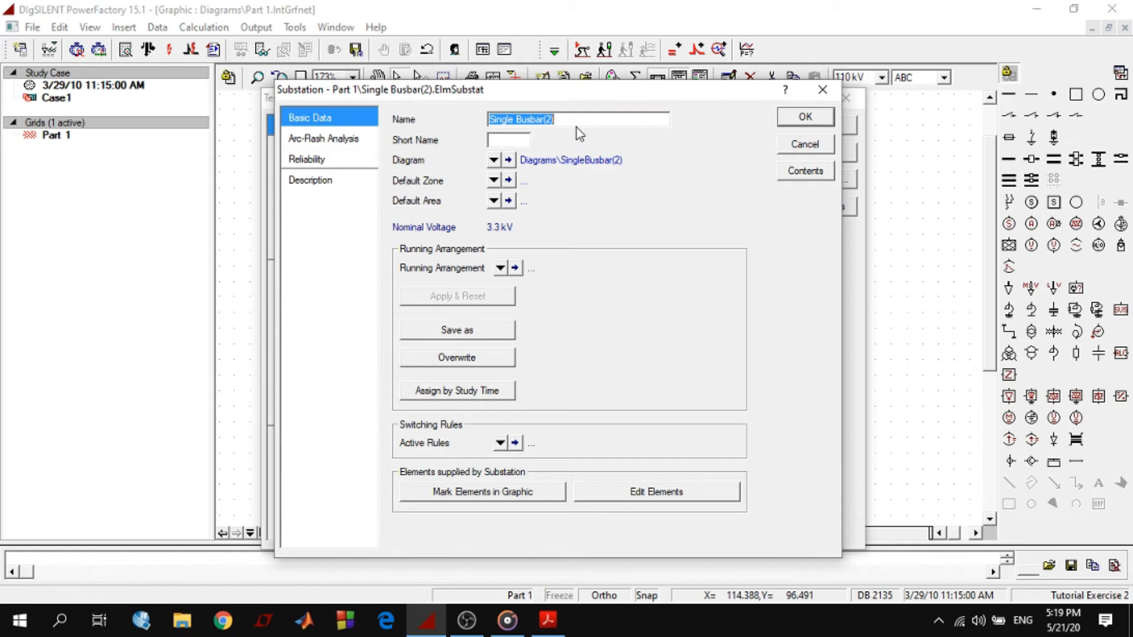
{"action": "type", "text": "Station3"}
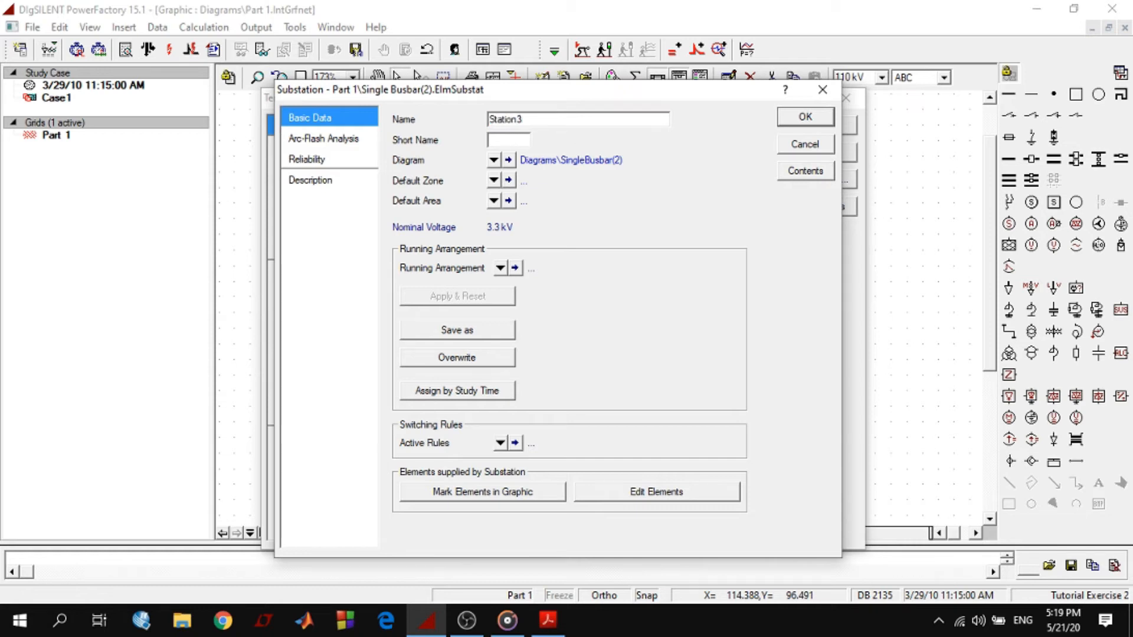
{"action": "left_click", "coordinate": [507, 140]}
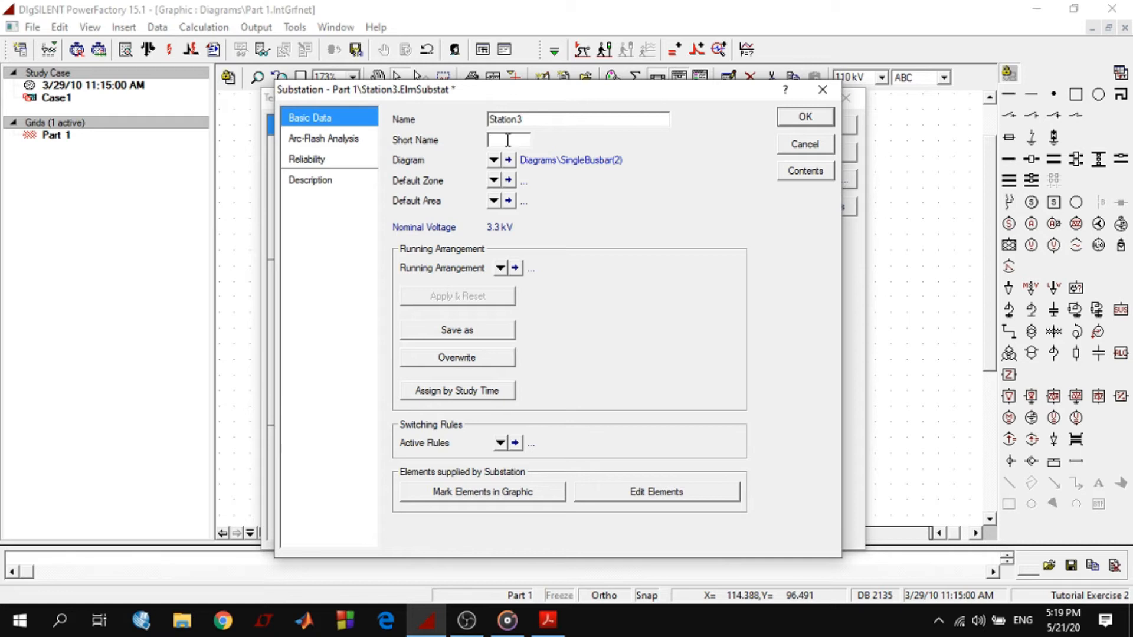
{"action": "type", "text": "S3"}
{"action": "left_click", "coordinate": [805, 117]}
{"action": "left_click", "coordinate": [824, 132]}
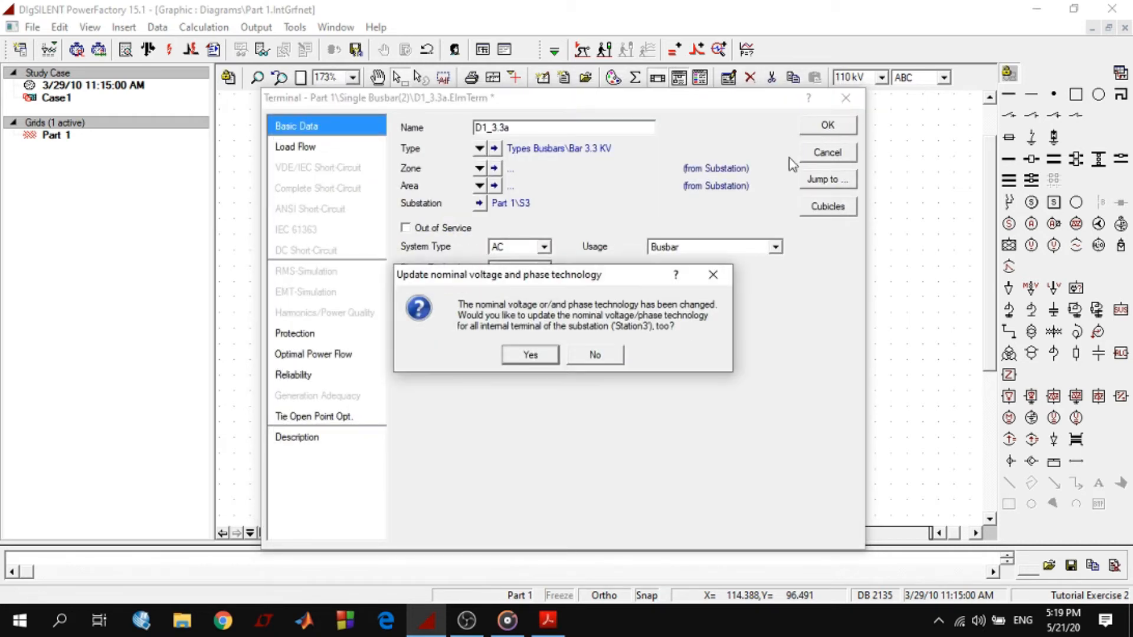
{"action": "left_click", "coordinate": [530, 352]}
Lengthen the upper busbar S1/D1_Swab slightly at its left end in the diagram
{"action": "left_click", "coordinate": [550, 252]}
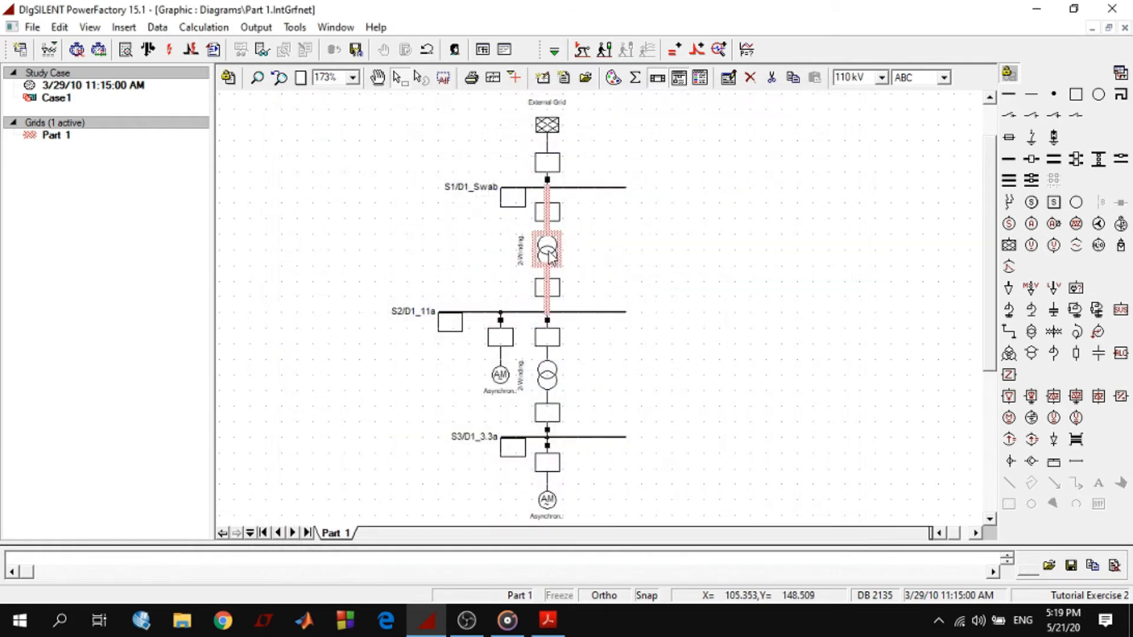
{"action": "left_click", "coordinate": [540, 372]}
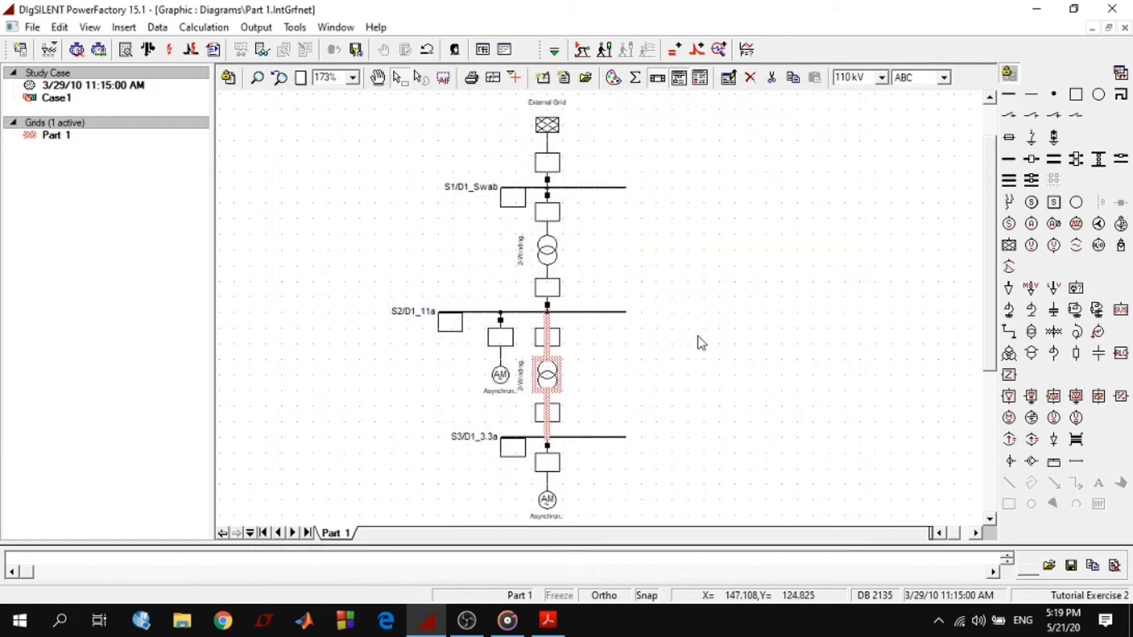
{"action": "left_click", "coordinate": [591, 188]}
{"action": "left_click_drag", "start_coordinate": [501, 188], "coordinate": [470, 188]}
{"action": "left_click", "coordinate": [698, 283]}
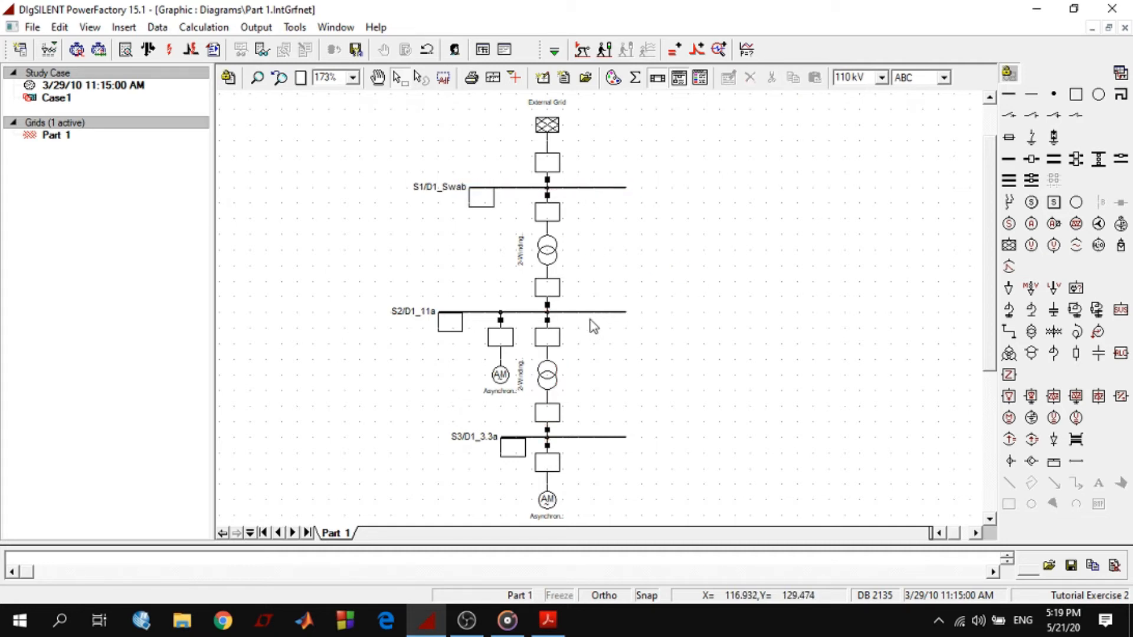
Lengthen the middle busbar S2/D1_11a slightly at its right end in the diagram
{"action": "left_click", "coordinate": [597, 439]}
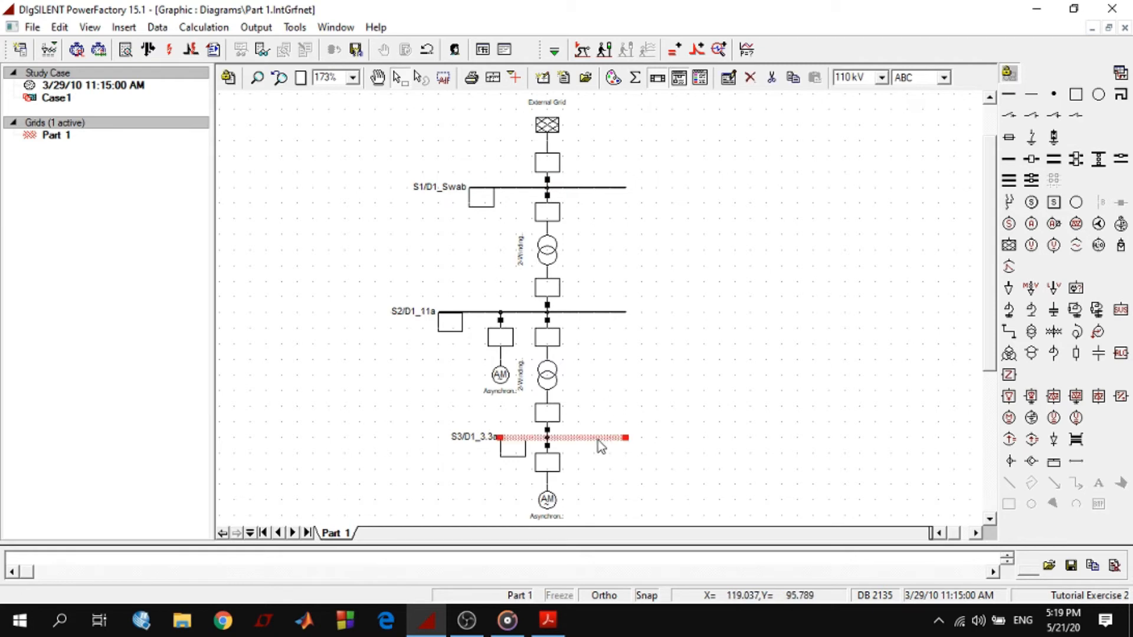
{"action": "left_click", "coordinate": [627, 316]}
{"action": "left_click_drag", "start_coordinate": [627, 316], "coordinate": [642, 313]}
{"action": "left_click", "coordinate": [676, 358]}
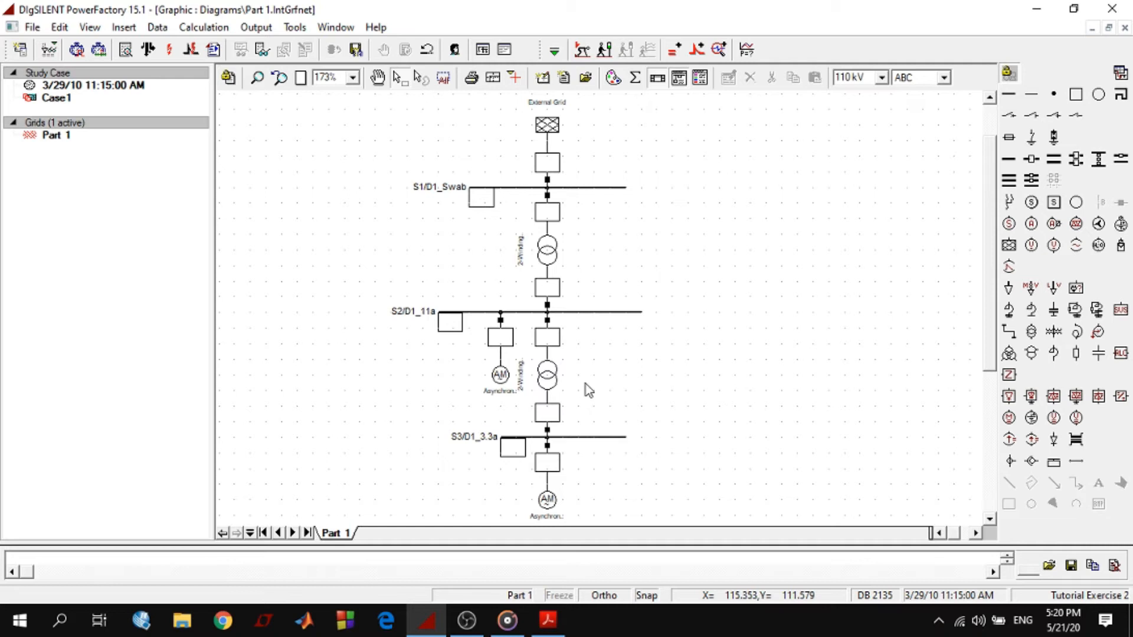
Switch to the tutorial PDF and copy the top transformer's name, T1_33/11a, from the two-port elements section
{"action": "left_click", "coordinate": [544, 252]}
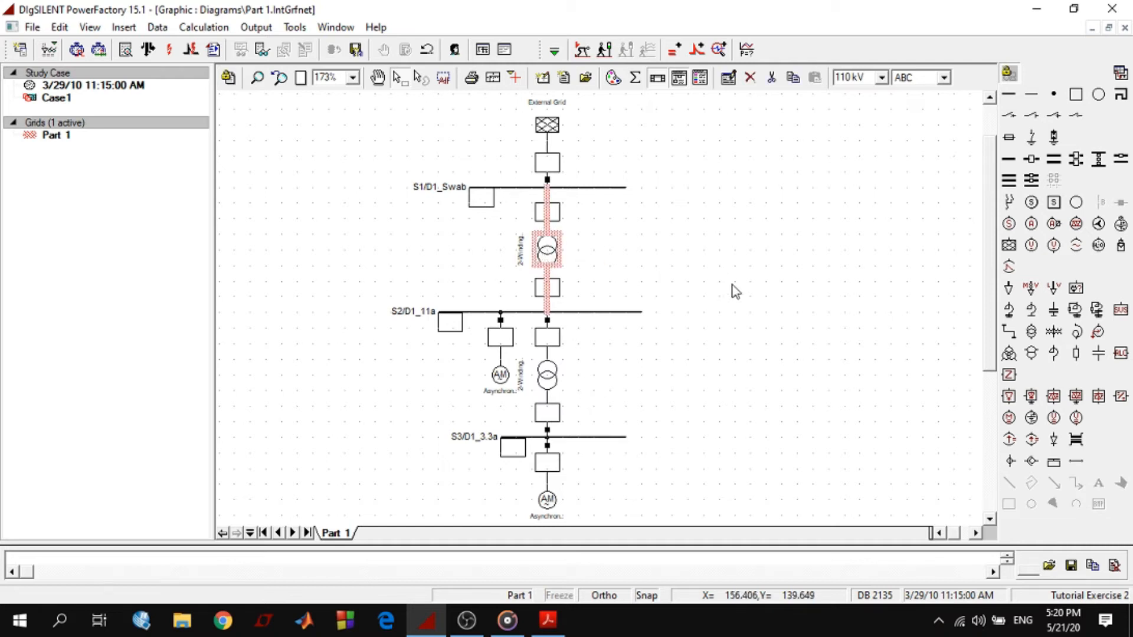
{"action": "left_click", "coordinate": [548, 620]}
{"action": "scroll", "coordinate": [725, 463], "scroll_direction": "down", "scroll_amount": 10}
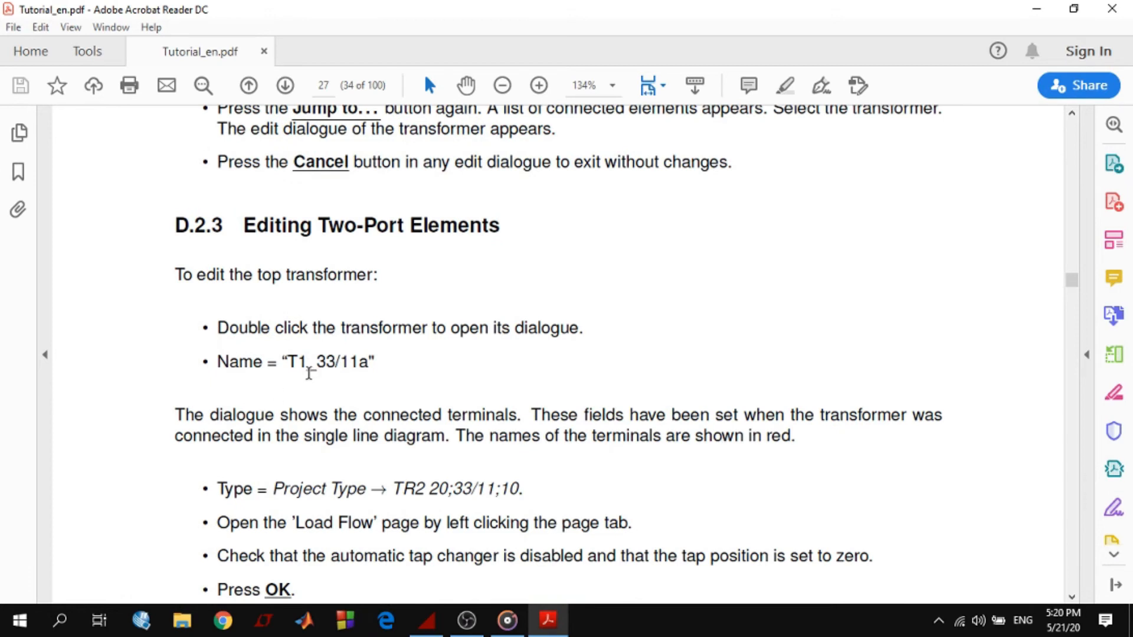
{"action": "left_click_drag", "start_coordinate": [292, 362], "coordinate": [369, 365]}
{"action": "right_click", "coordinate": [352, 366]}
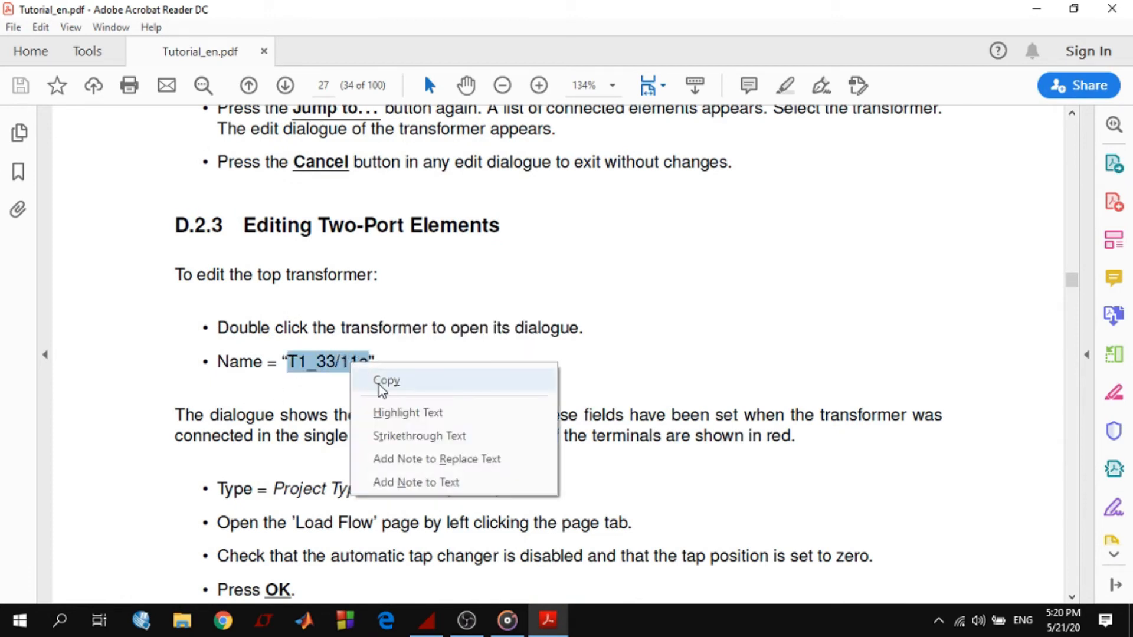
{"action": "left_click", "coordinate": [381, 384]}
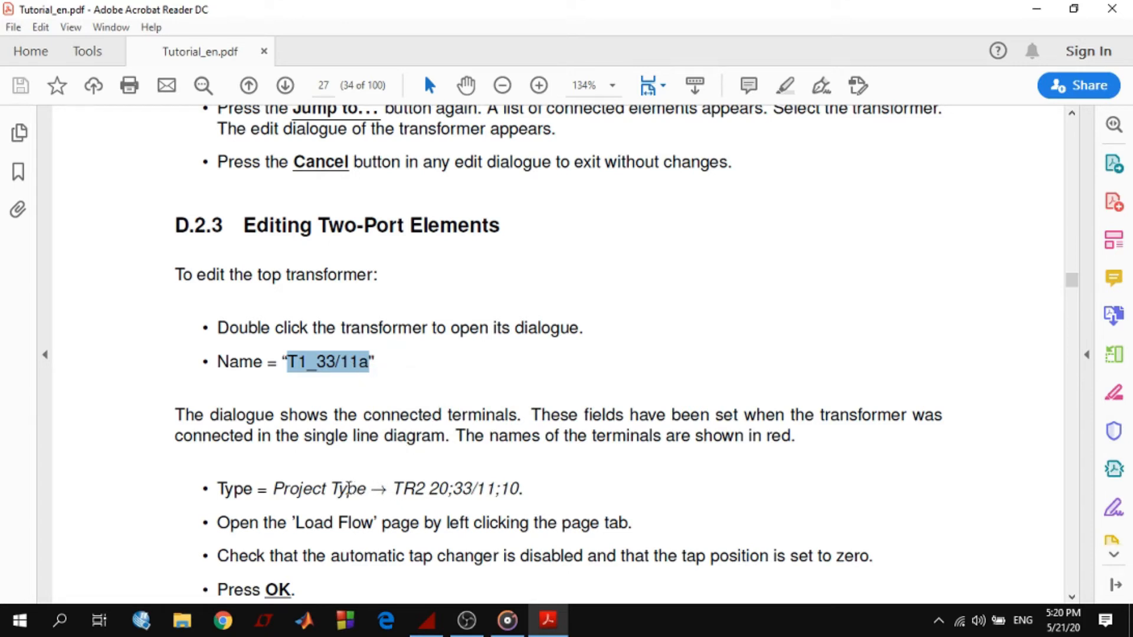
Review the instructions for the top transformer's type and its load flow tap changer settings
{"action": "left_click_drag", "start_coordinate": [394, 490], "coordinate": [526, 501]}
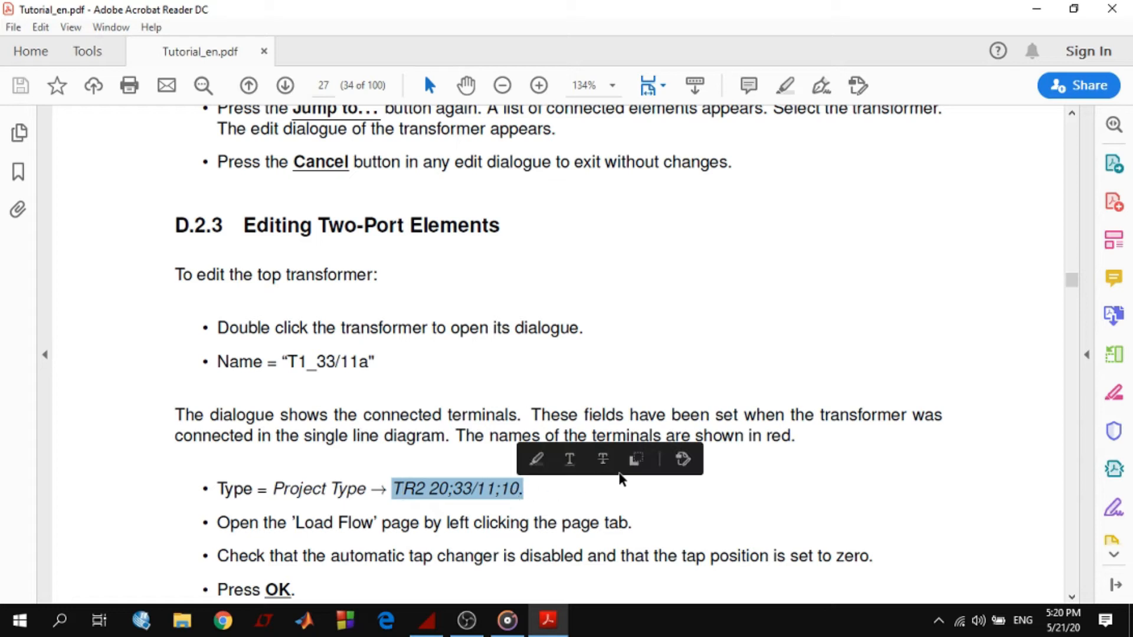
{"action": "left_click", "coordinate": [617, 496]}
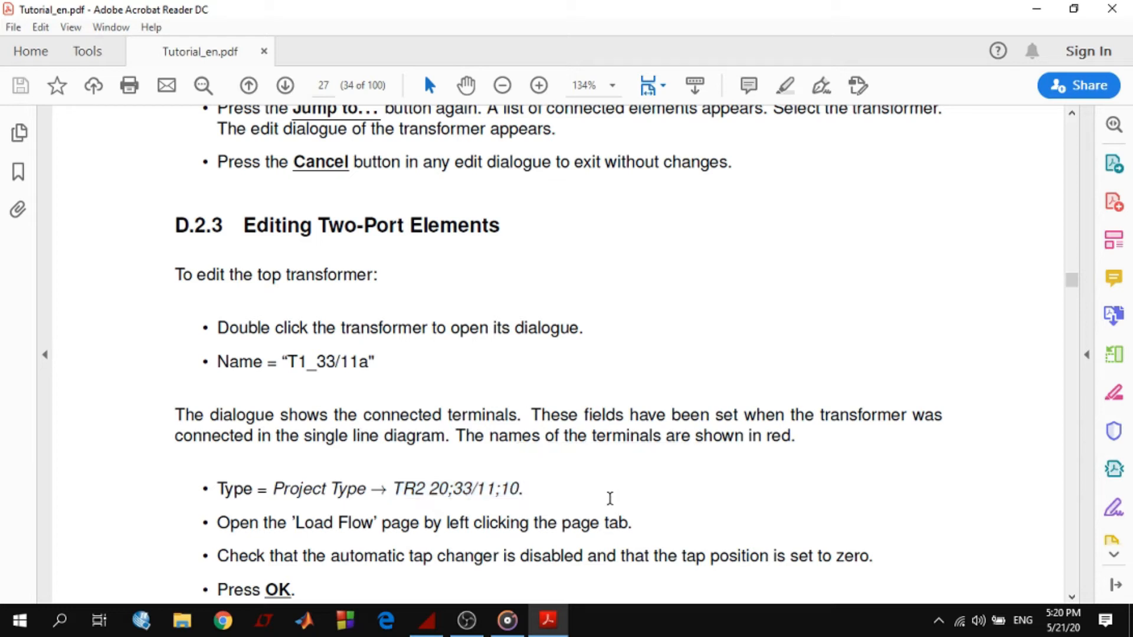
{"action": "scroll", "coordinate": [611, 489], "scroll_direction": "down", "scroll_amount": 3}
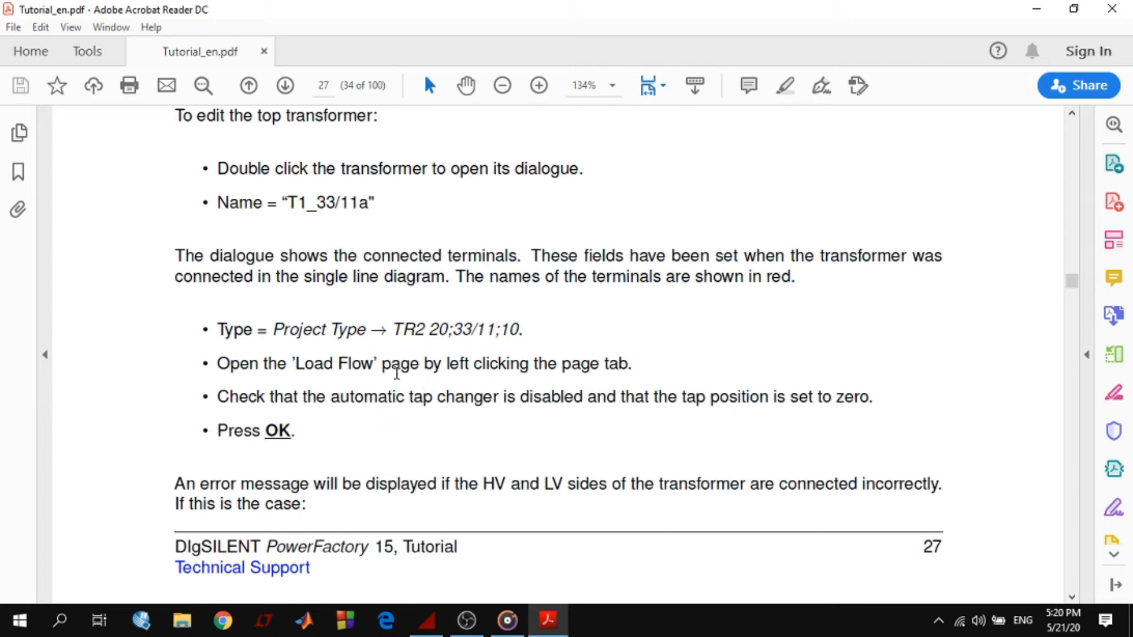
{"action": "left_click_drag", "start_coordinate": [678, 403], "coordinate": [879, 404]}
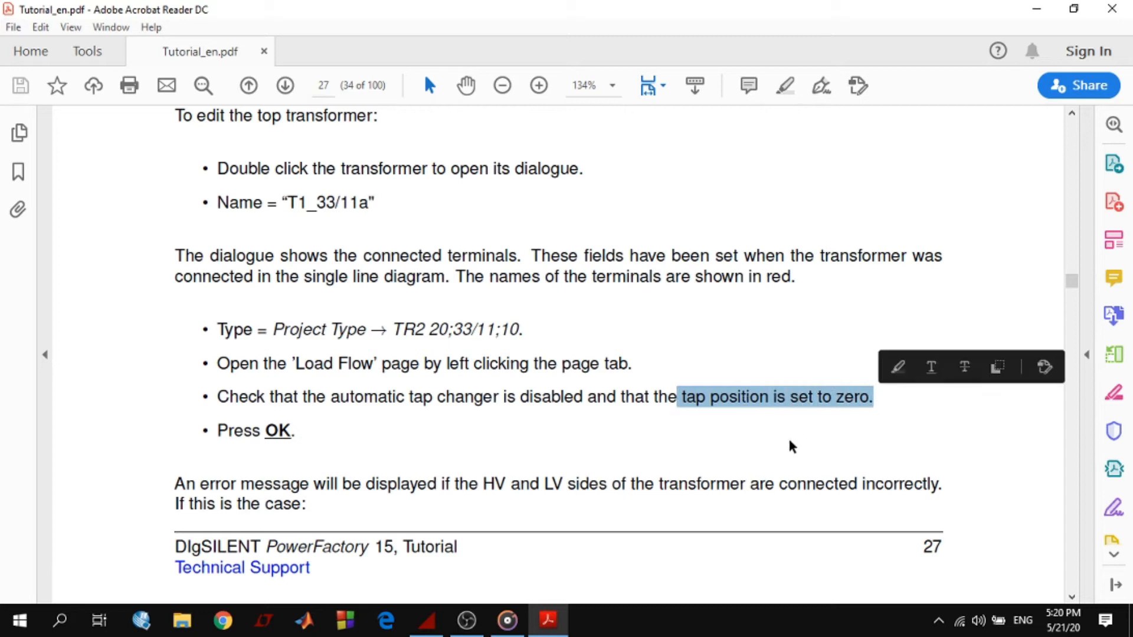
{"action": "left_click", "coordinate": [791, 447]}
Switch back to PowerFactory and rename the top two-winding transformer T1_33/11a
{"action": "left_click", "coordinate": [545, 616]}
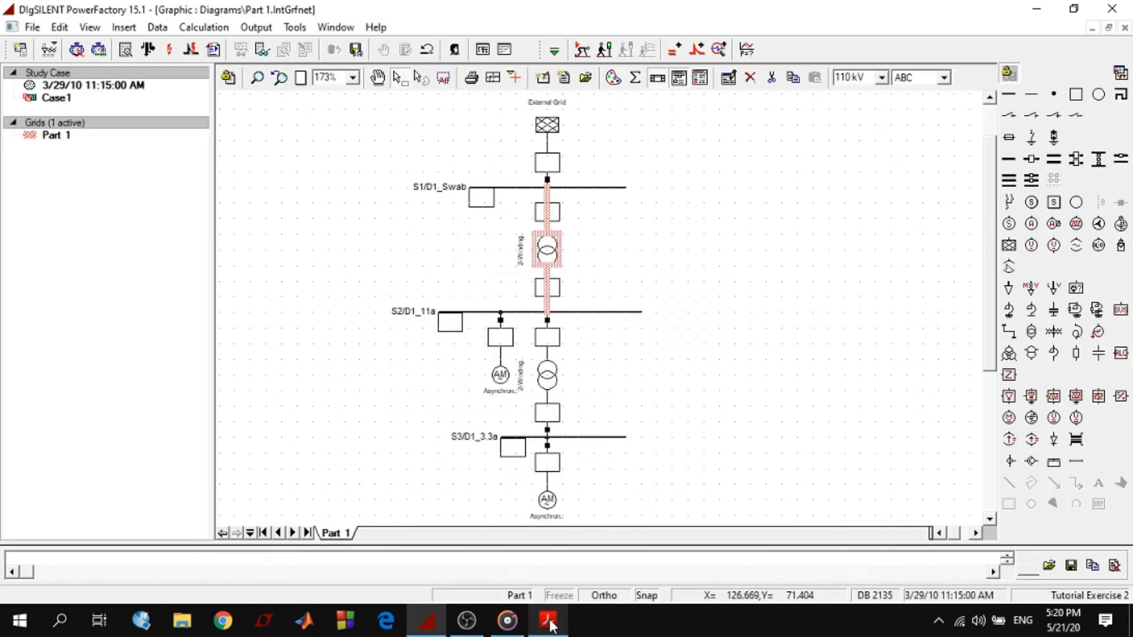
{"action": "double_click", "coordinate": [544, 251]}
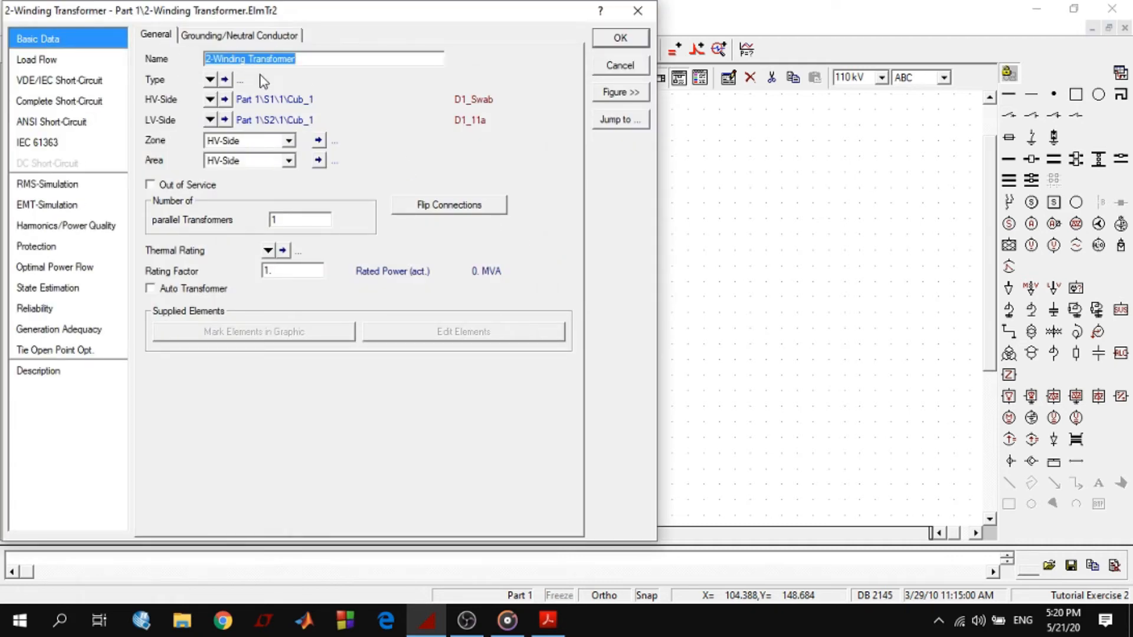
{"action": "key", "text": "ctrl+v"}
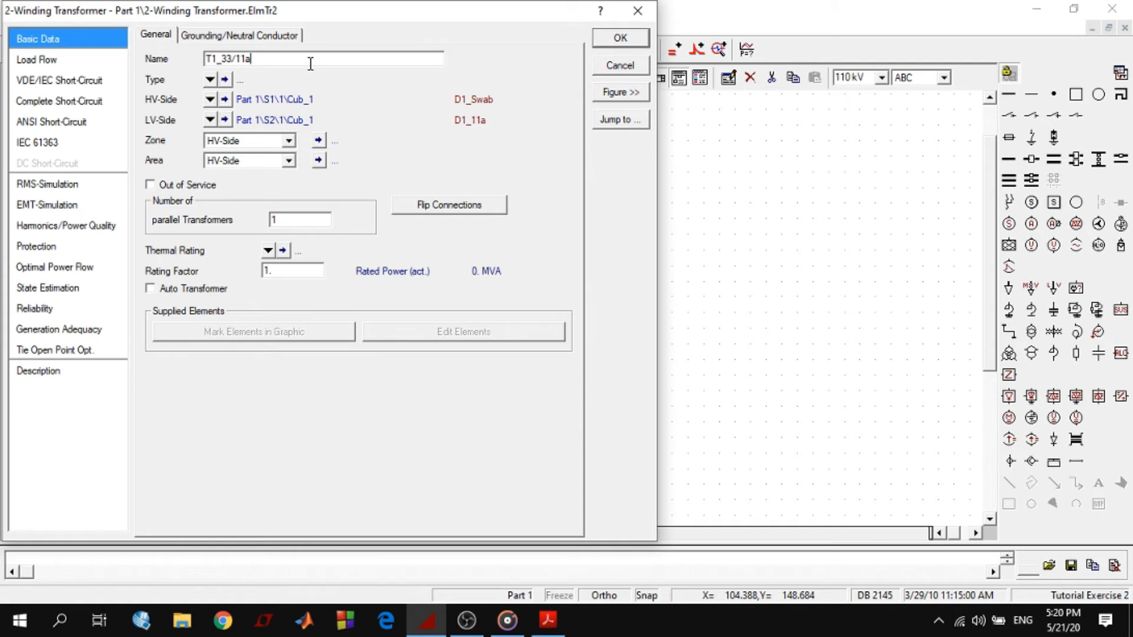
Assign the project type TR2 20;33/11;10 from the Types Transformers library to transformer T1_33/11a
{"action": "left_click", "coordinate": [210, 79]}
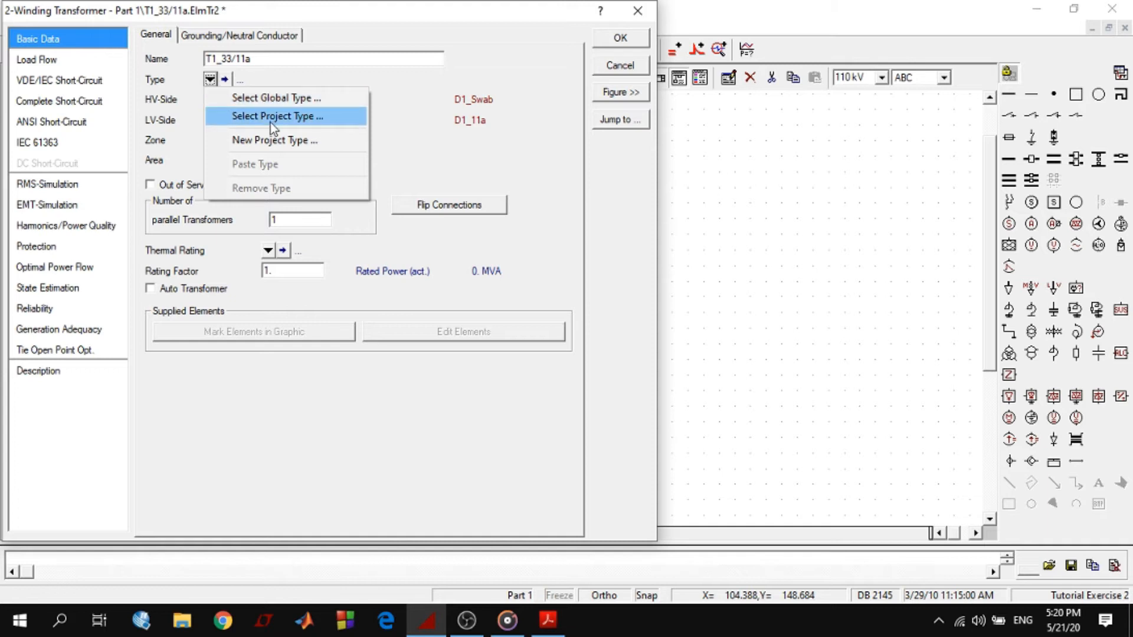
{"action": "left_click", "coordinate": [302, 118]}
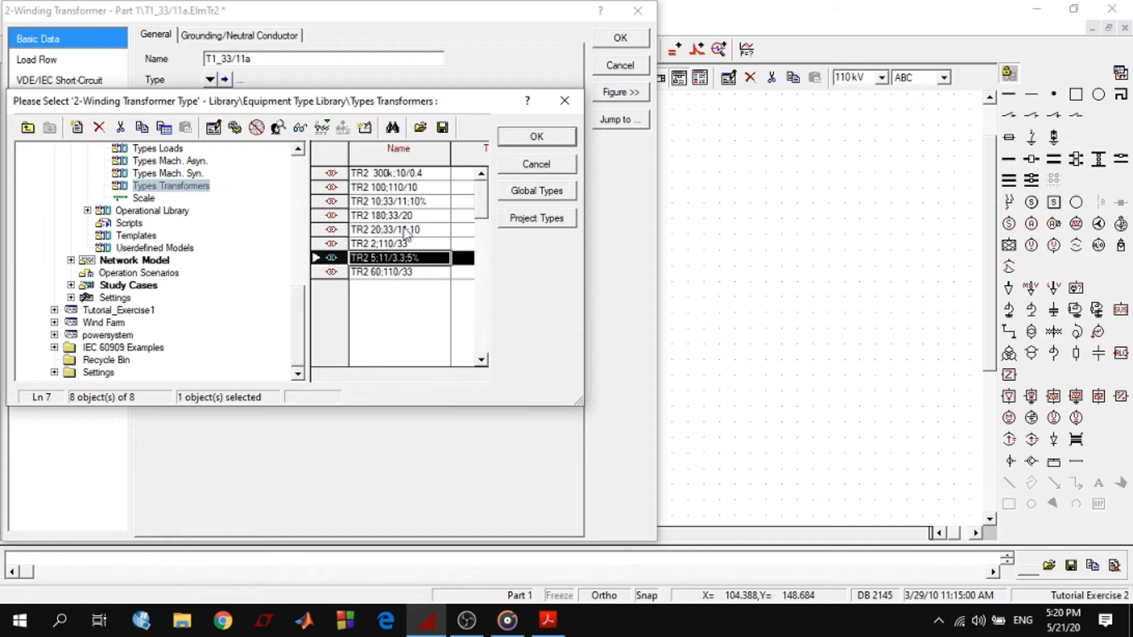
{"action": "left_click", "coordinate": [376, 231]}
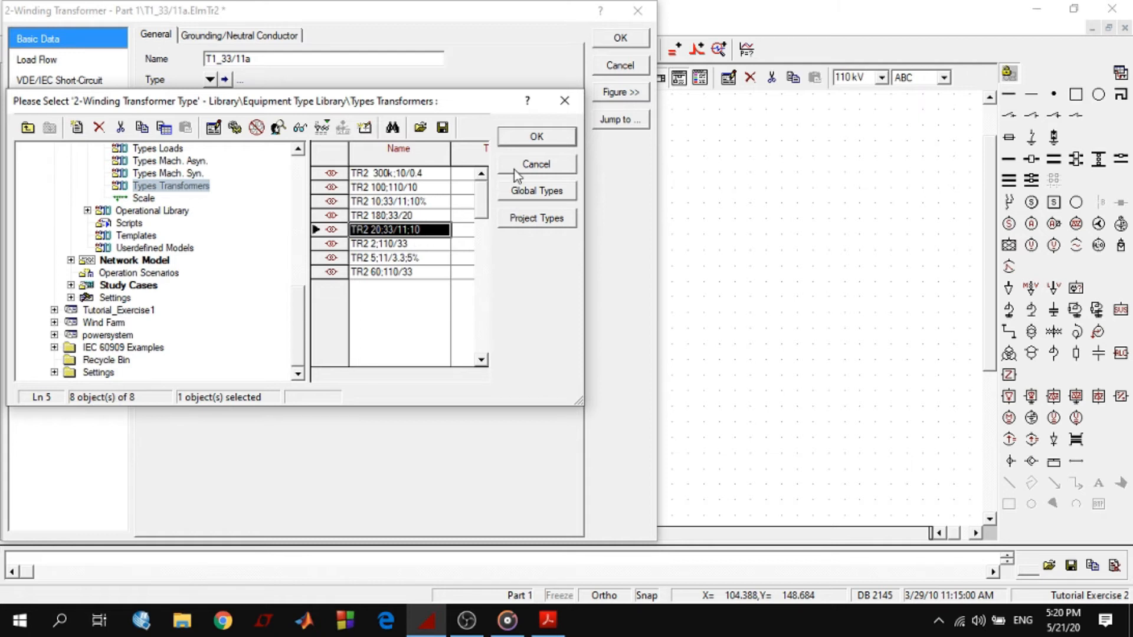
{"action": "left_click", "coordinate": [537, 137]}
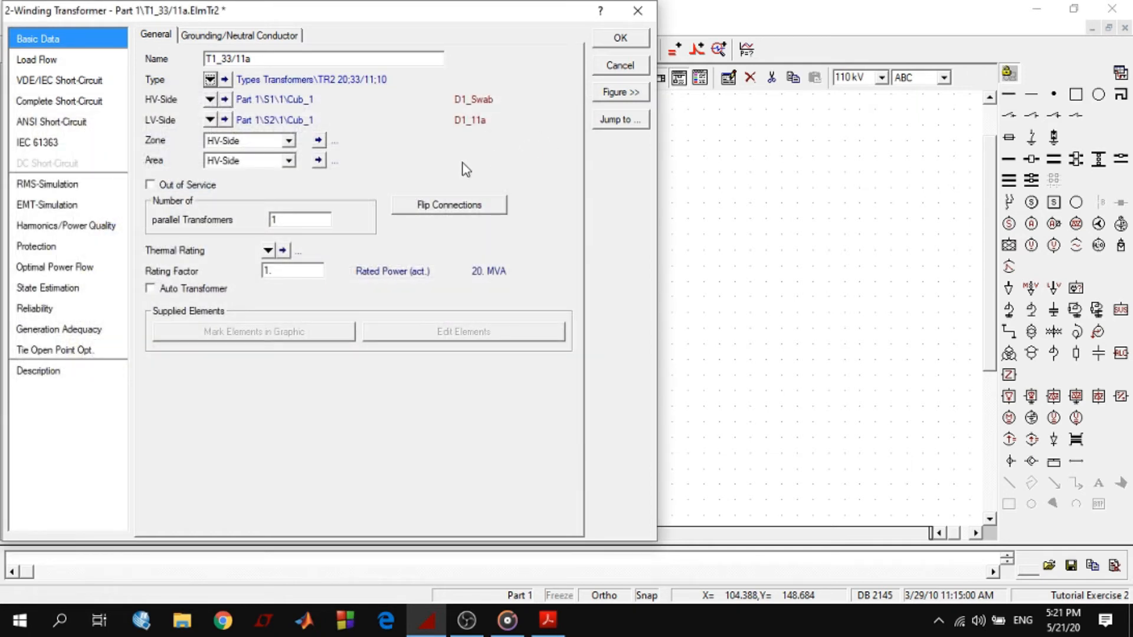
Check the tap position and the automatic tap changing option in the load flow data of T1_33/11a
{"action": "left_click", "coordinate": [37, 60]}
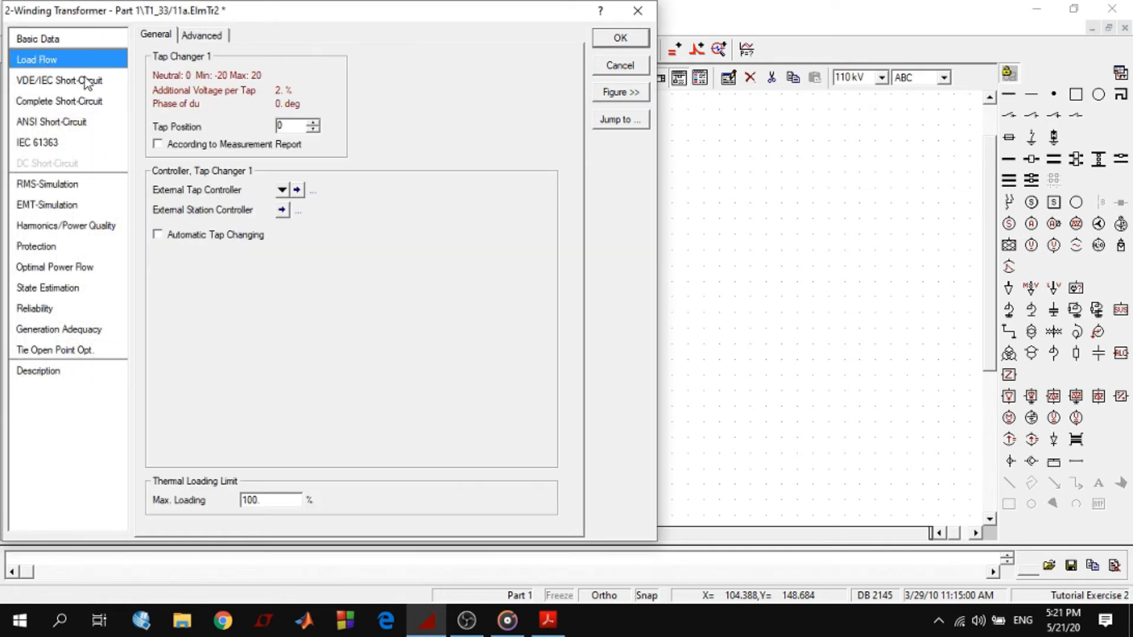
{"action": "double_click", "coordinate": [280, 125]}
{"action": "left_click", "coordinate": [224, 235]}
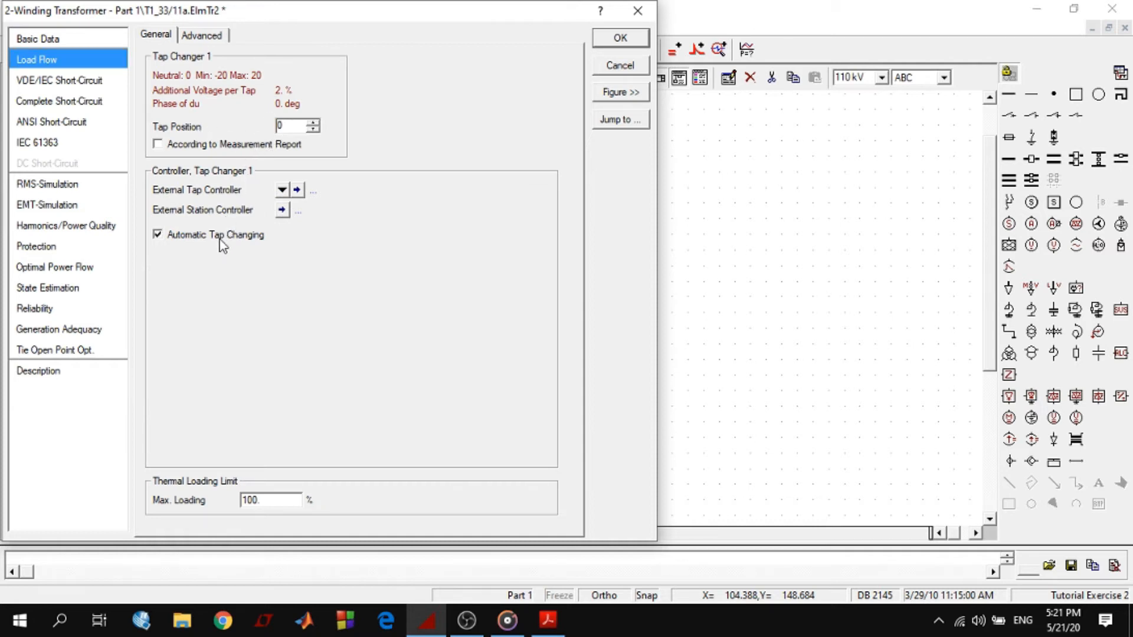
{"action": "left_click", "coordinate": [158, 235]}
{"action": "left_click", "coordinate": [634, 42]}
{"action": "left_click", "coordinate": [82, 40]}
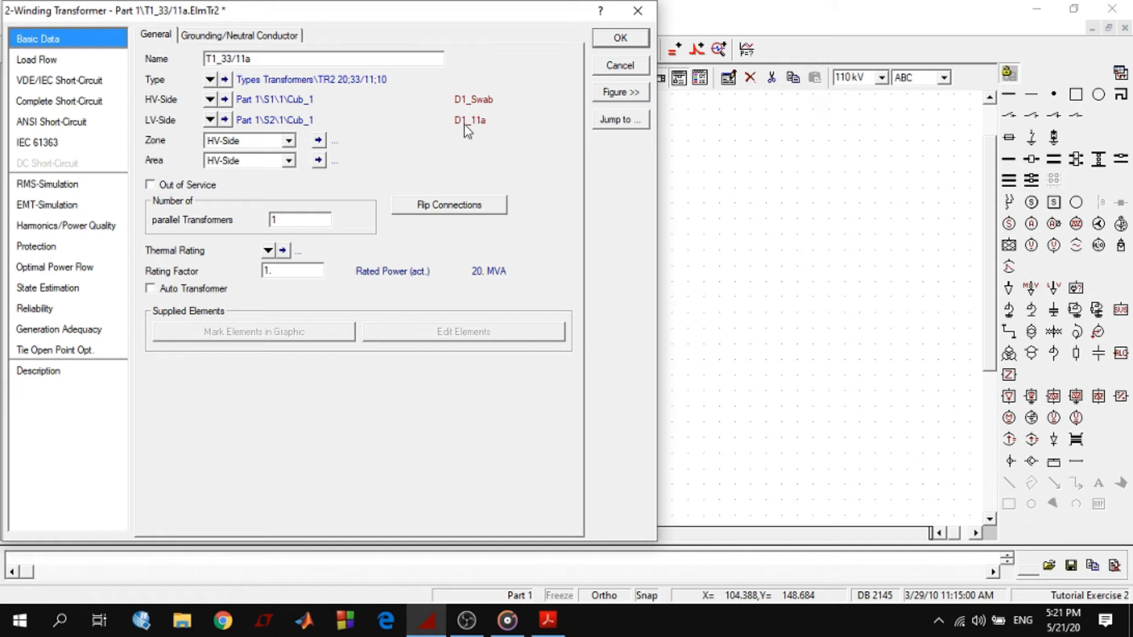
Flip the HV and LV connections of T1_33/11a, flip them back, and accept the transformer's data
{"action": "left_click", "coordinate": [449, 206]}
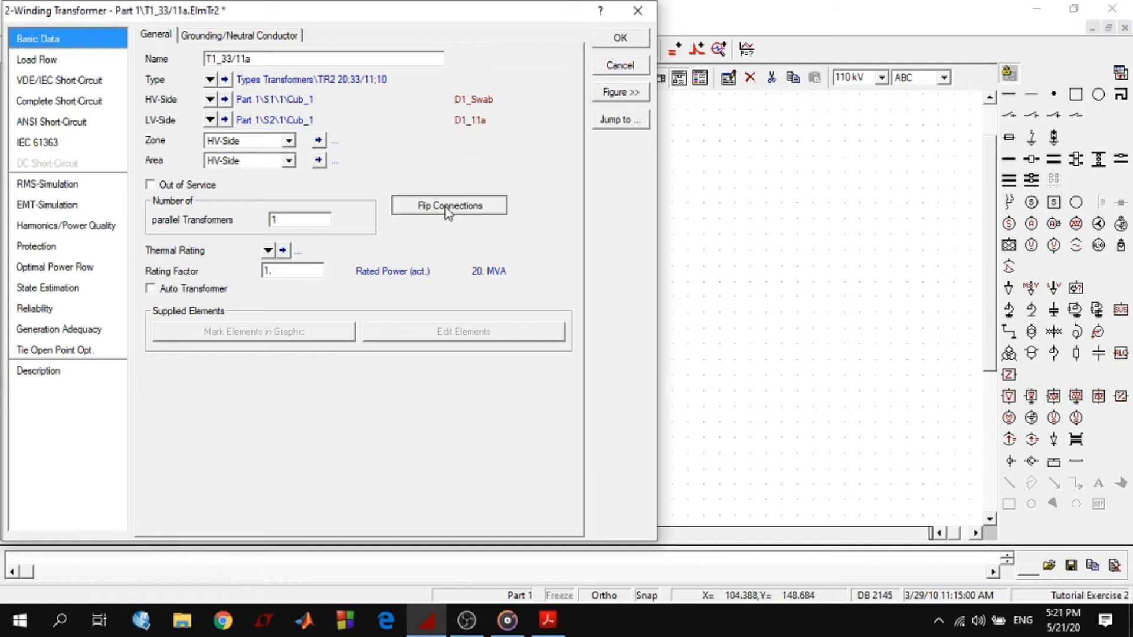
{"action": "left_click", "coordinate": [440, 206]}
{"action": "left_click", "coordinate": [616, 44]}
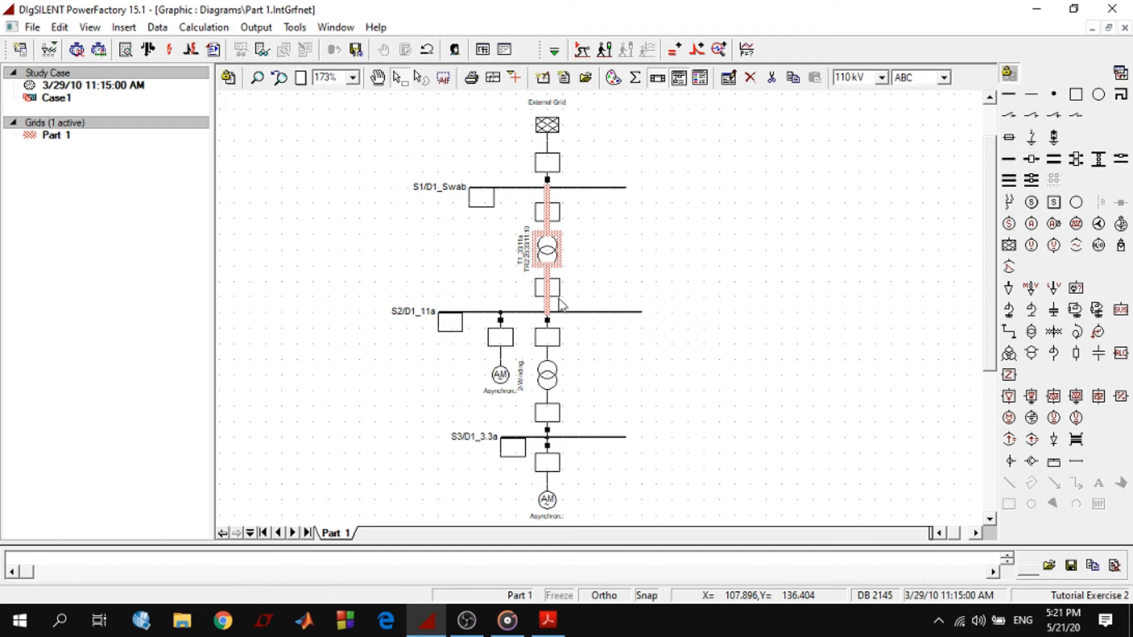
Rename the lower two-winding transformer T1_11/3.3a, copying the name from the tutorial PDF
{"action": "double_click", "coordinate": [547, 379]}
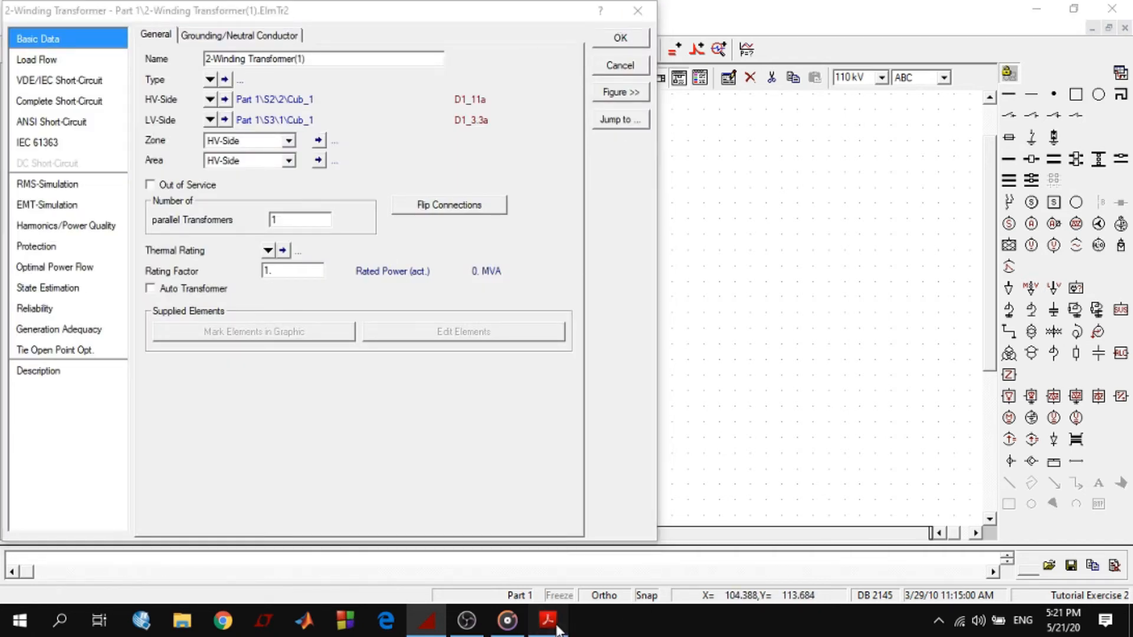
{"action": "key", "text": "alt+Tab"}
{"action": "scroll", "coordinate": [291, 411], "scroll_direction": "down", "scroll_amount": 5}
{"action": "left_click_drag", "start_coordinate": [287, 394], "coordinate": [374, 397]}
{"action": "right_click", "coordinate": [354, 403]}
{"action": "left_click", "coordinate": [394, 416]}
{"action": "key", "text": "alt+Tab"}
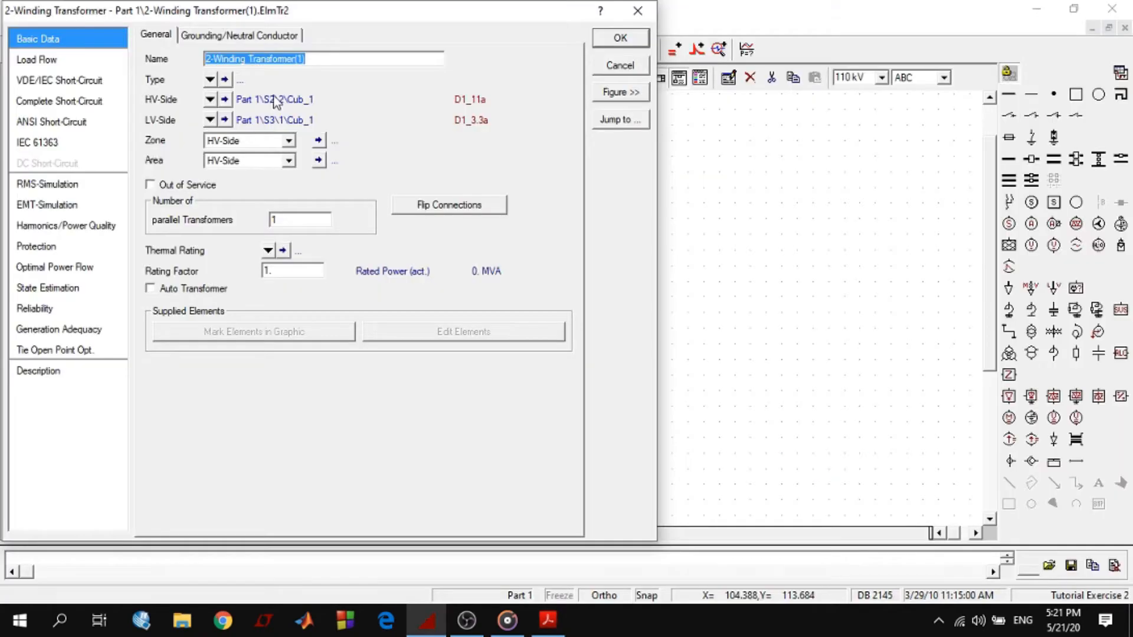
{"action": "key", "text": "ctrl+v"}
Look up the lower transformer's type in the tutorial PDF and assign project type TR2 5;11/3.3;5% to T1_11/3.3a
{"action": "left_click", "coordinate": [209, 78]}
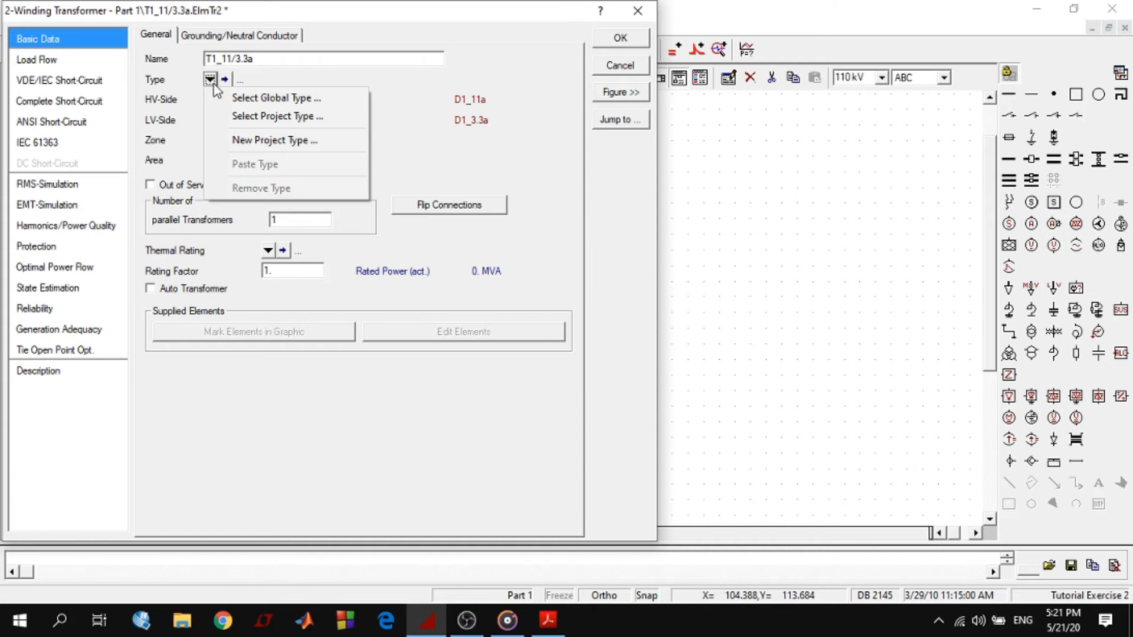
{"action": "left_click", "coordinate": [256, 118]}
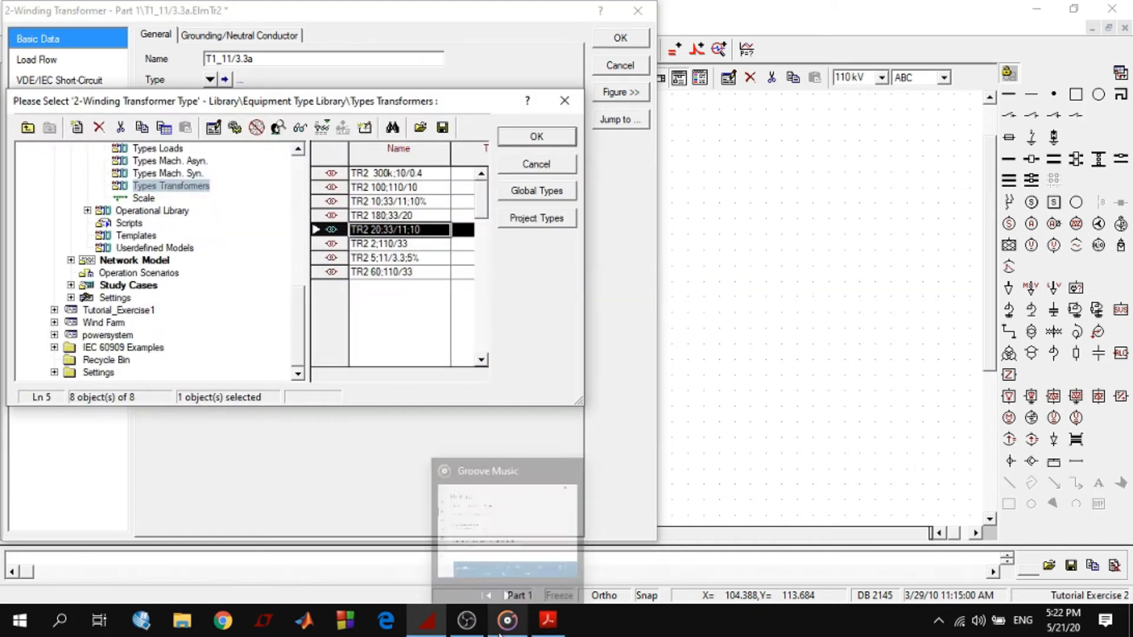
{"action": "left_click", "coordinate": [538, 632]}
{"action": "scroll", "coordinate": [460, 461], "scroll_direction": "down", "scroll_amount": 2}
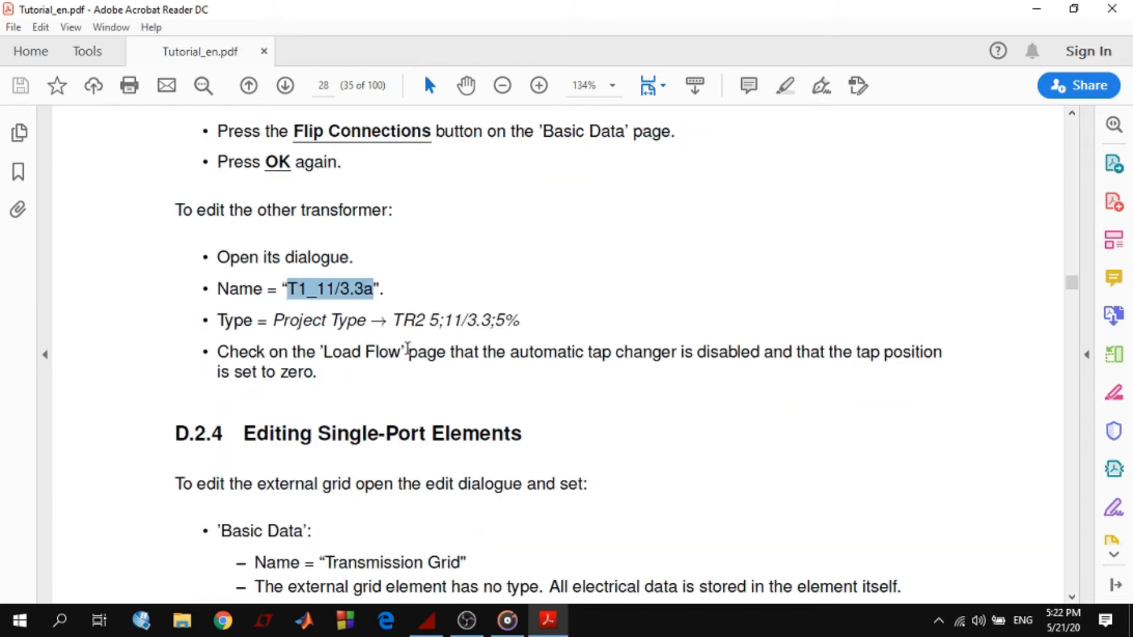
{"action": "left_click_drag", "start_coordinate": [392, 320], "coordinate": [519, 321]}
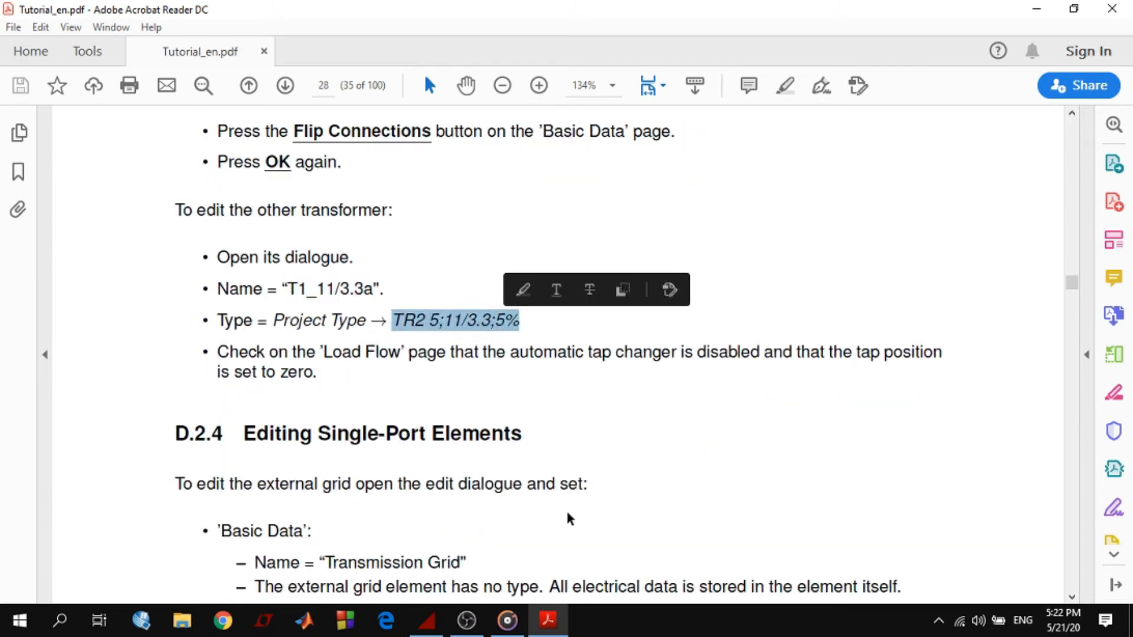
{"action": "left_click", "coordinate": [508, 630]}
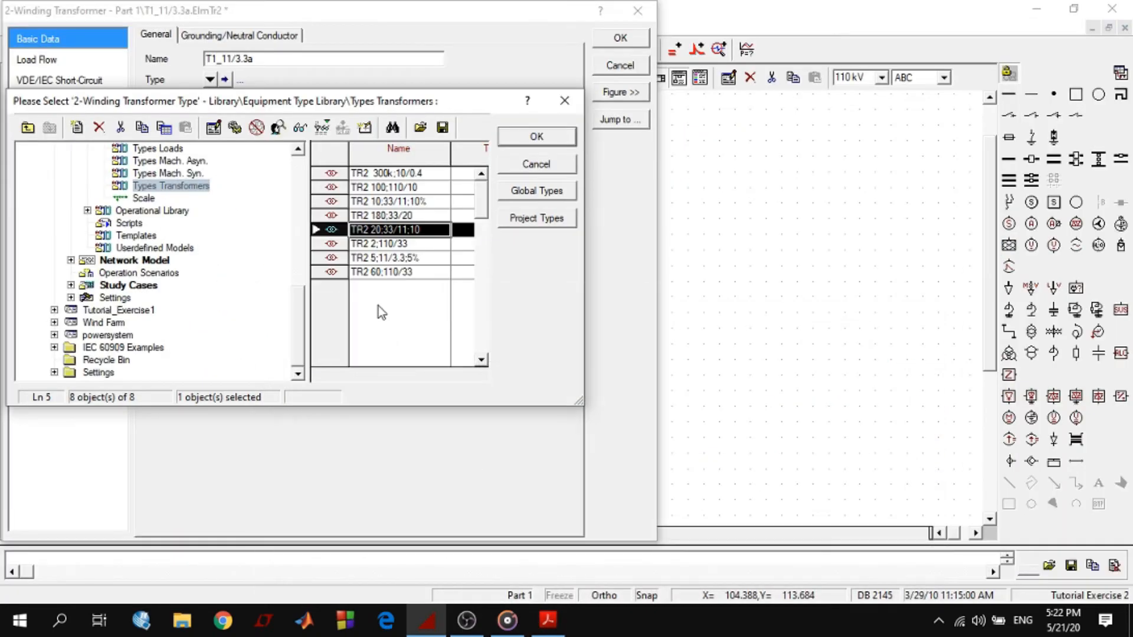
{"action": "left_click", "coordinate": [384, 260]}
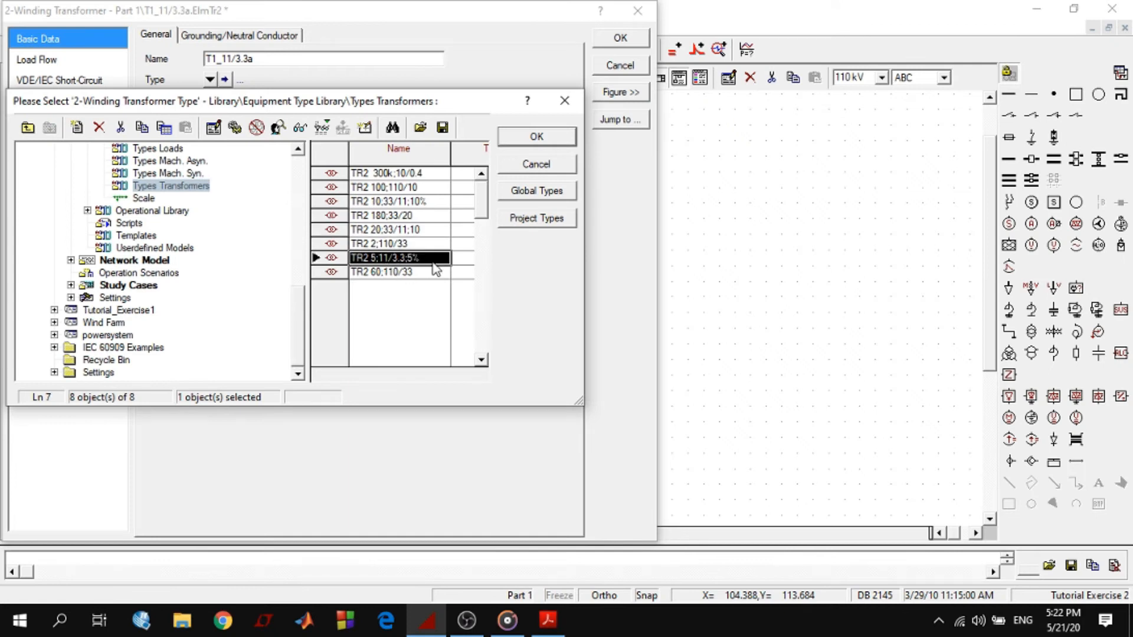
{"action": "left_click", "coordinate": [537, 138]}
Check the load flow tap changer settings of T1_11/3.3a and accept the transformer's data
{"action": "left_click", "coordinate": [37, 60]}
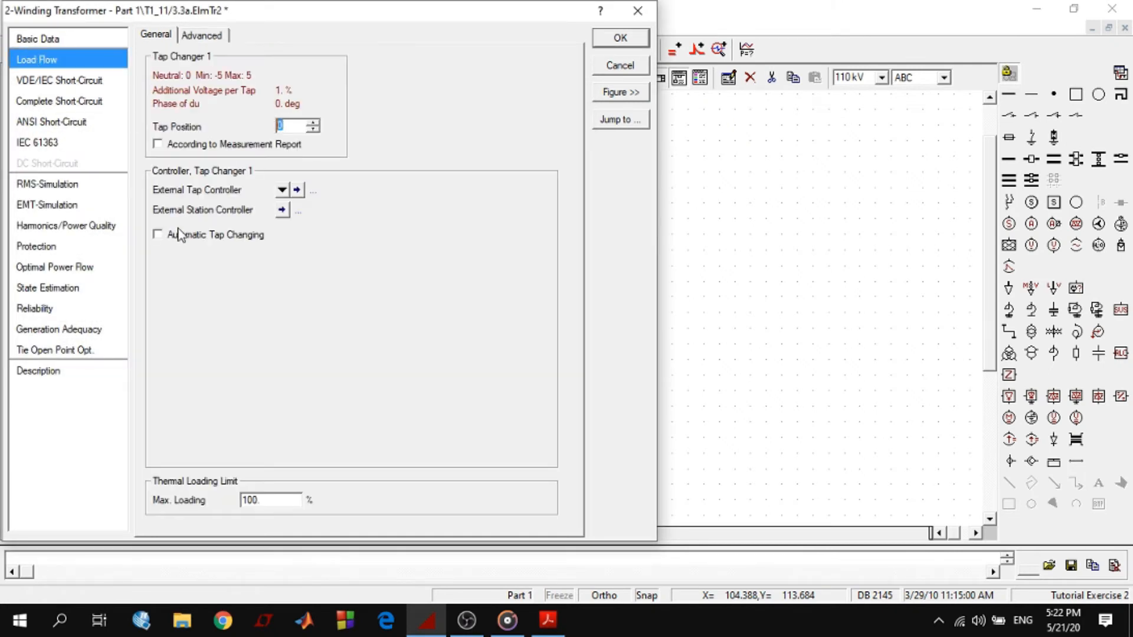
{"action": "left_click", "coordinate": [52, 40]}
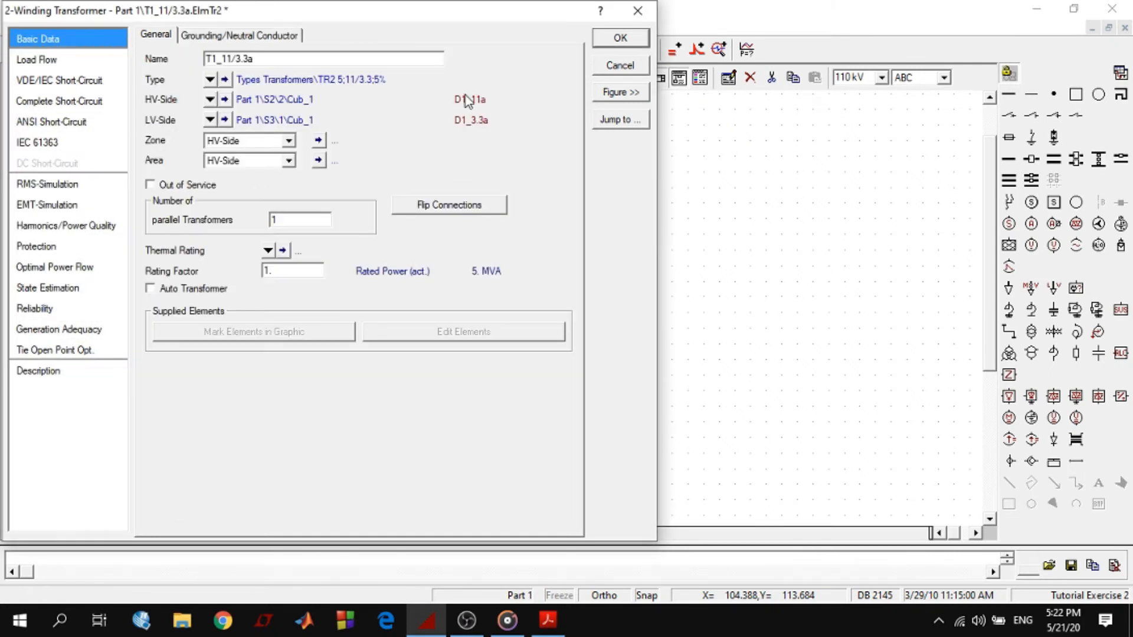
{"action": "left_click", "coordinate": [620, 38]}
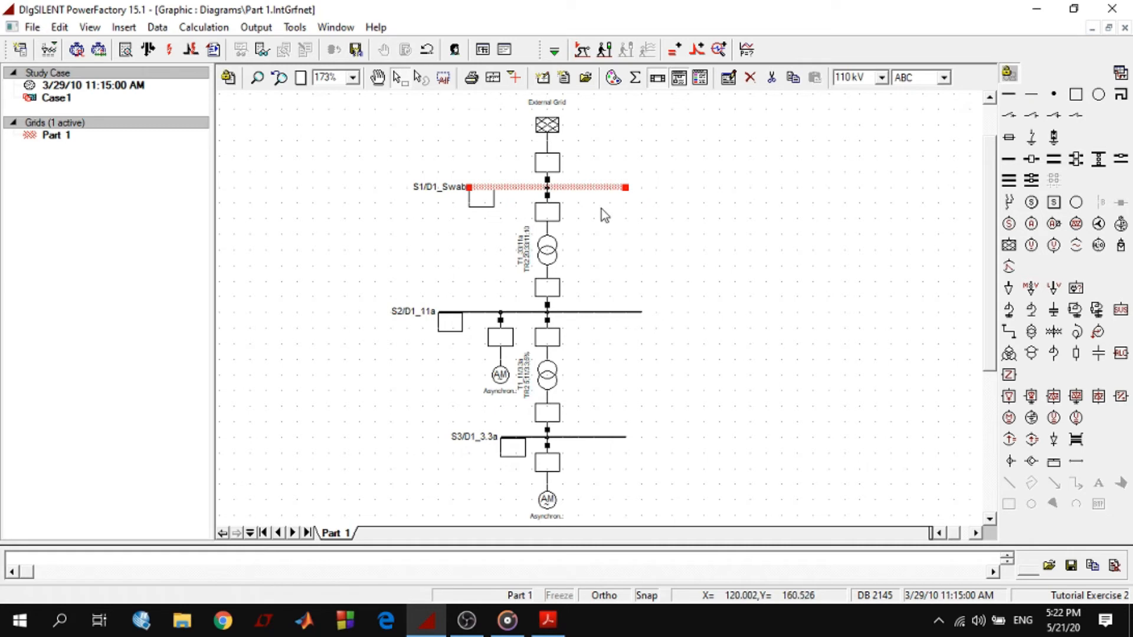
Rename the external grid above busbar S1/D1_Swab as Transmission Grid, using the name from the tutorial PDF
{"action": "left_click", "coordinate": [544, 143]}
{"action": "left_click", "coordinate": [547, 126]}
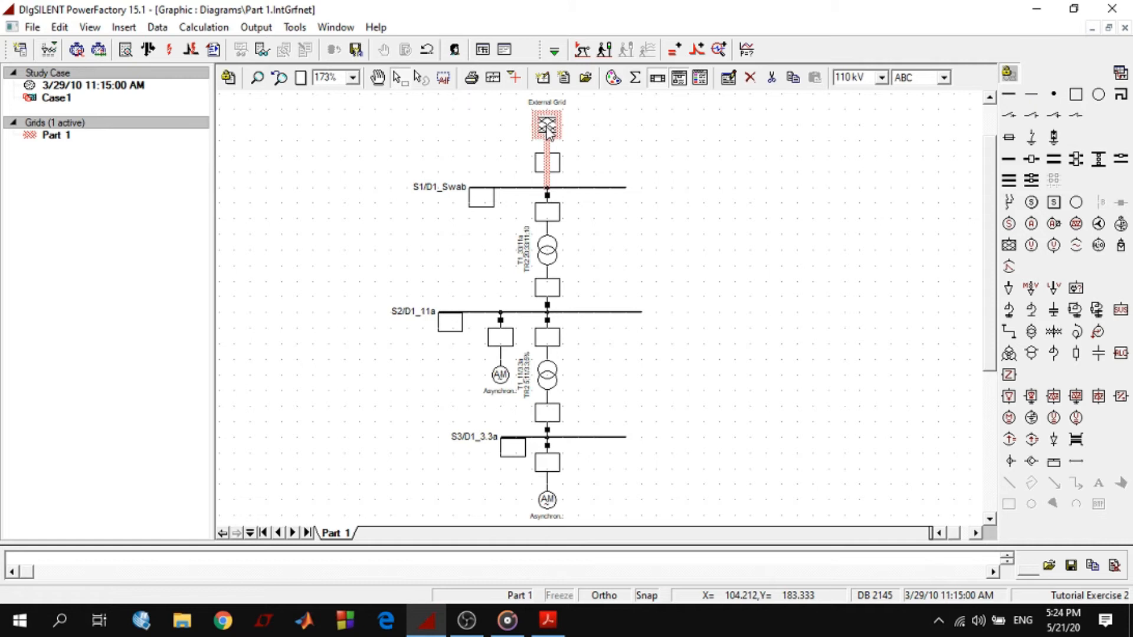
{"action": "double_click", "coordinate": [547, 127]}
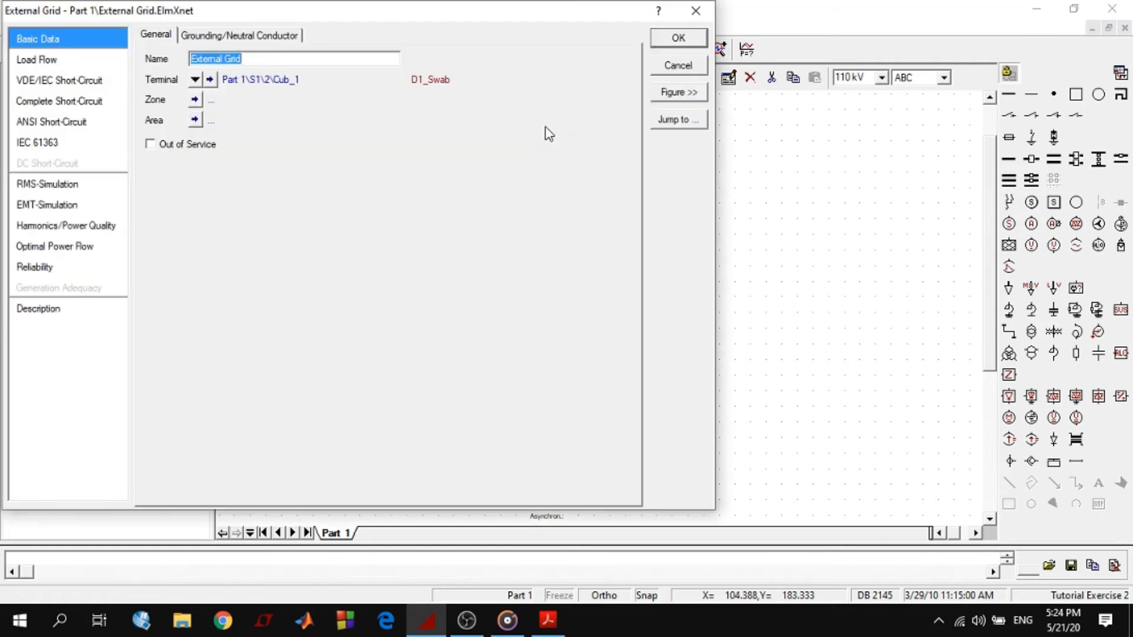
{"action": "left_click", "coordinate": [548, 620]}
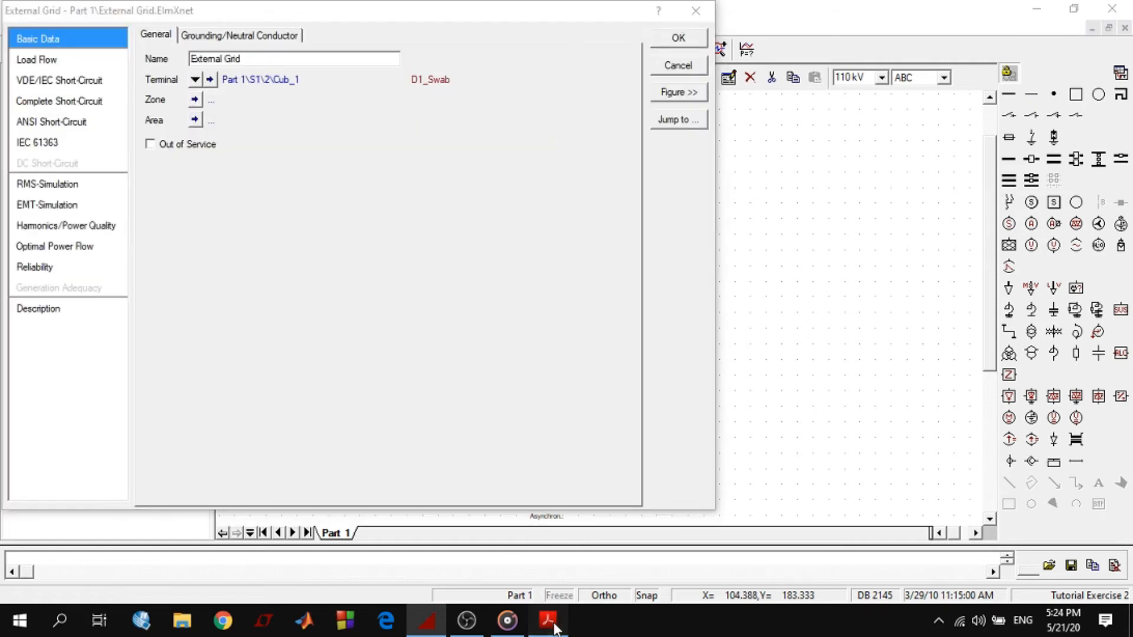
{"action": "left_click", "coordinate": [548, 619]}
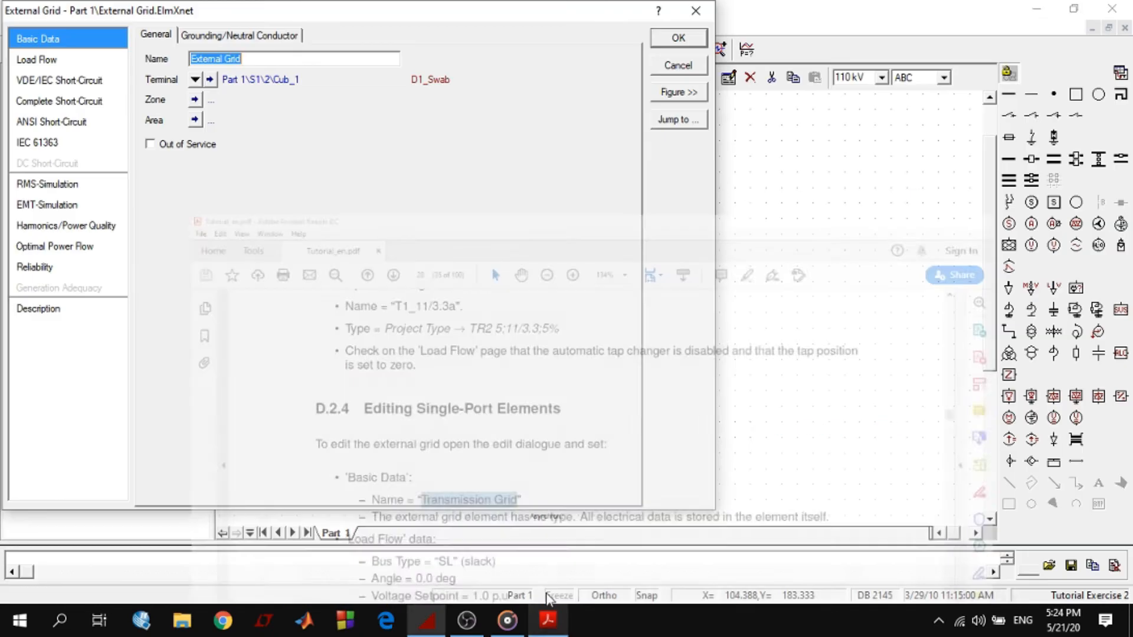
{"action": "key", "text": "ctrl+v"}
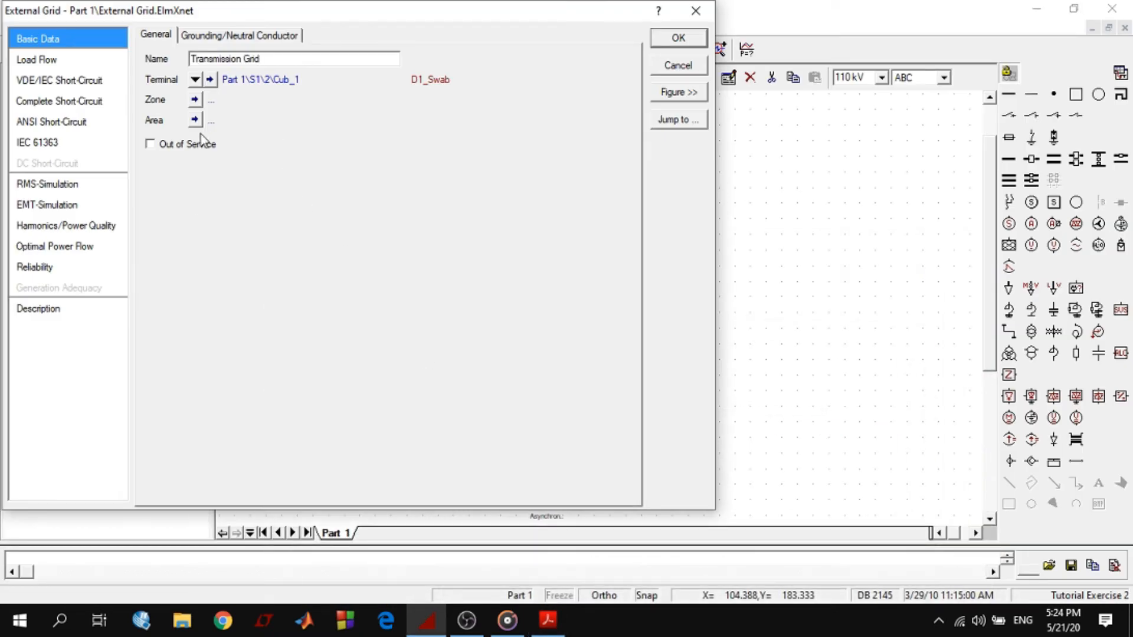
{"action": "left_click", "coordinate": [194, 79]}
Set the external grid's load flow bus type to SL and check its angle and voltage setpoint
{"action": "left_click", "coordinate": [39, 60]}
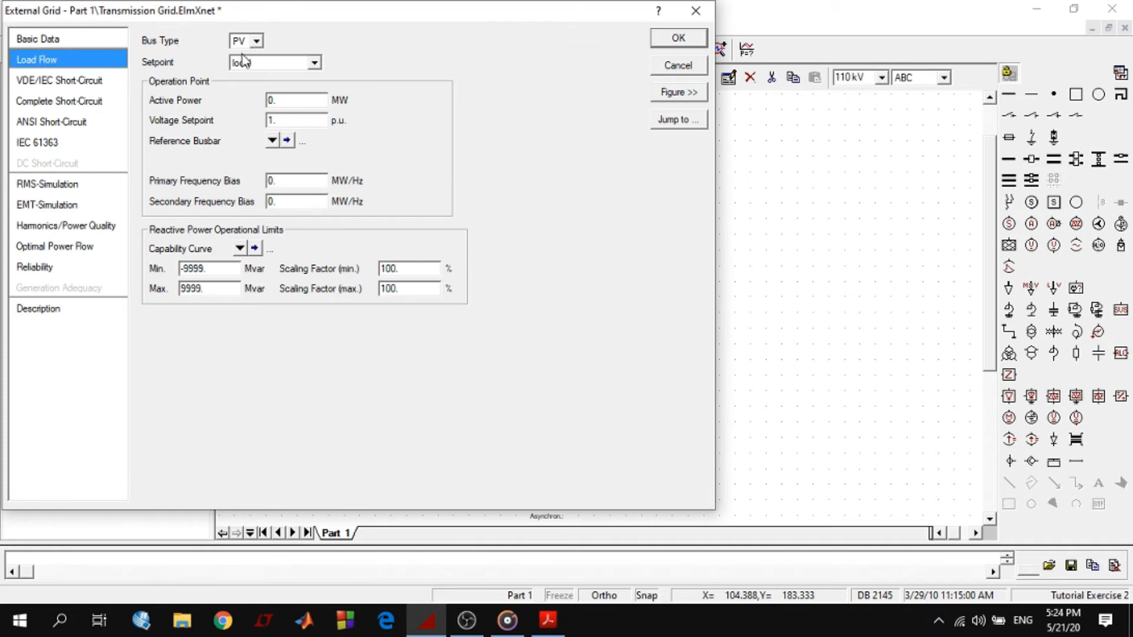
{"action": "left_click", "coordinate": [255, 42]}
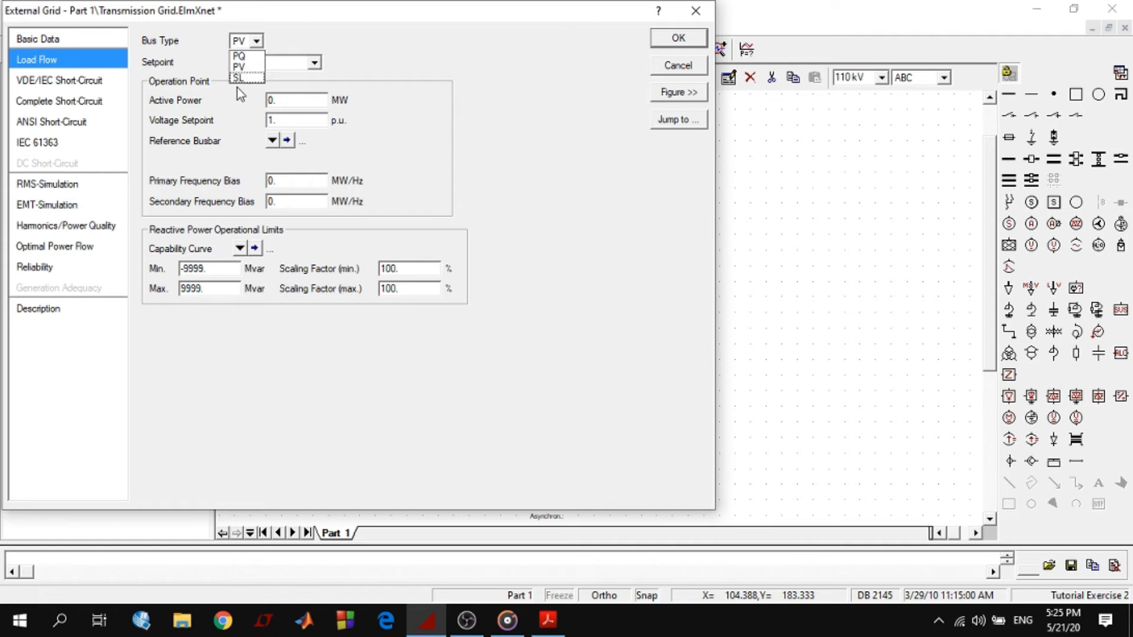
{"action": "left_click", "coordinate": [239, 77]}
{"action": "left_click", "coordinate": [272, 100]}
{"action": "left_click", "coordinate": [274, 116]}
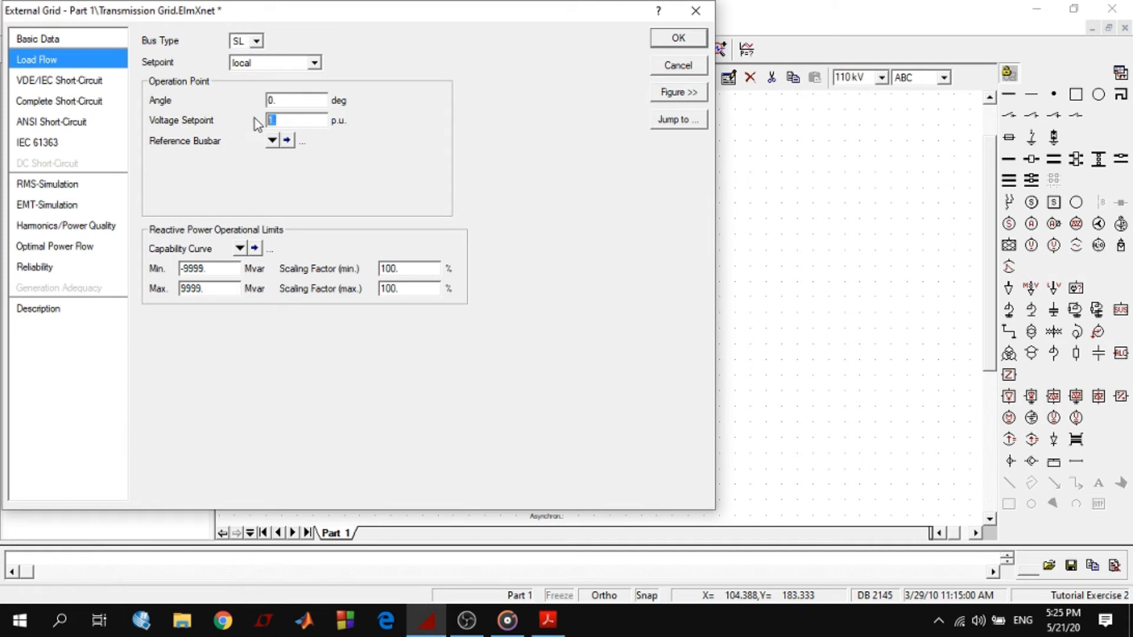
Try the PQ and PV bus types for the external grid, return it to SL, and recheck the voltage setpoint
{"action": "left_click", "coordinate": [250, 40]}
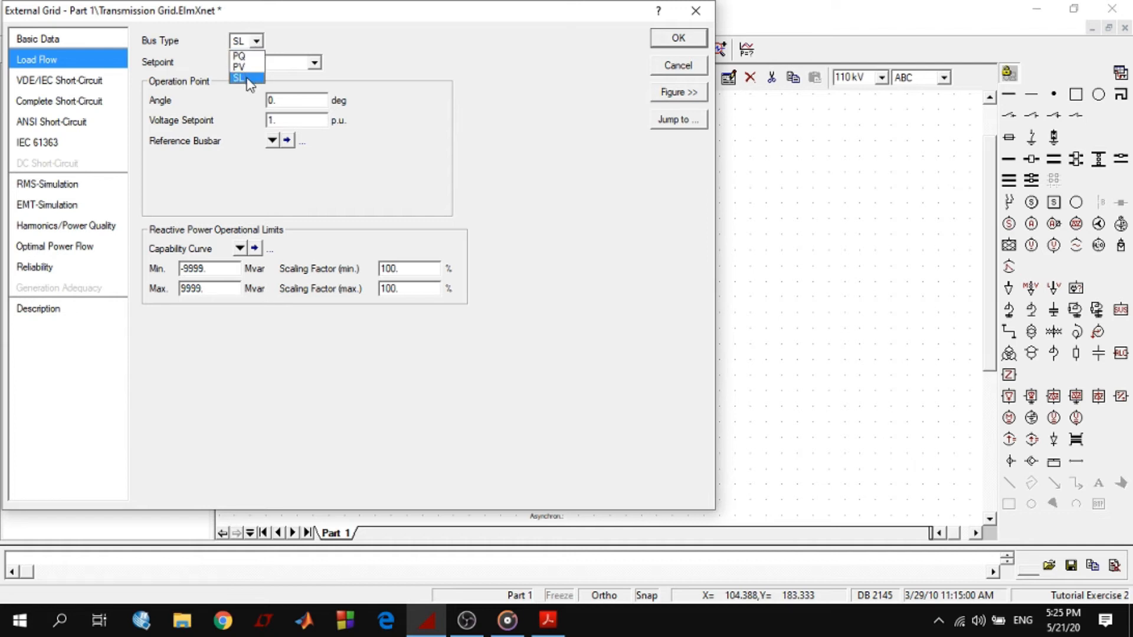
{"action": "left_click", "coordinate": [239, 56]}
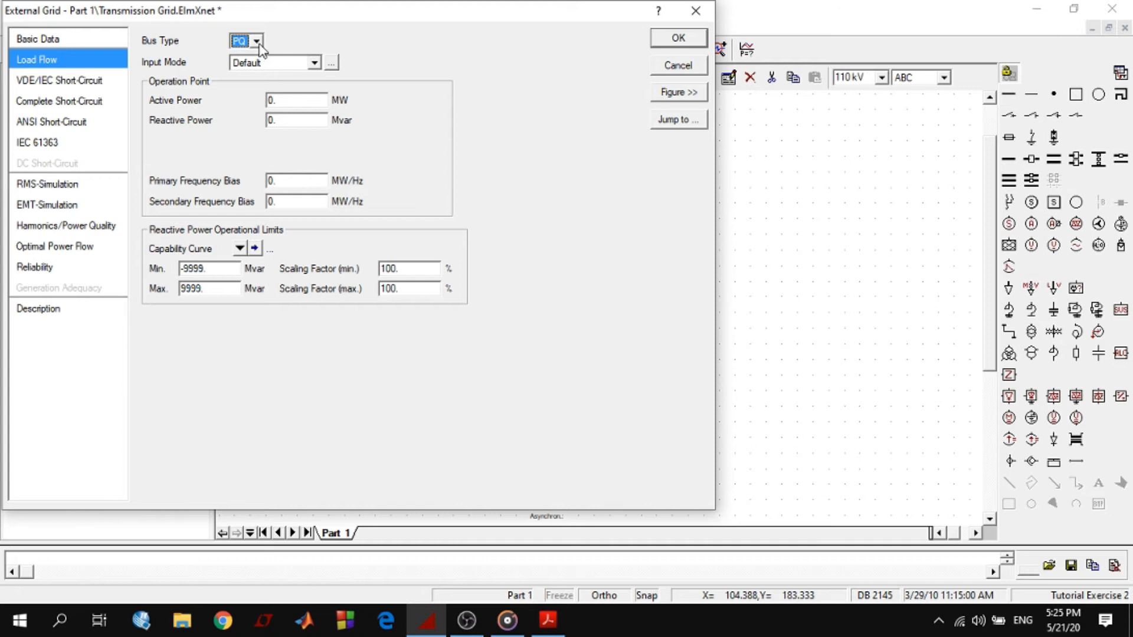
{"action": "left_click", "coordinate": [256, 41]}
{"action": "left_click", "coordinate": [248, 68]}
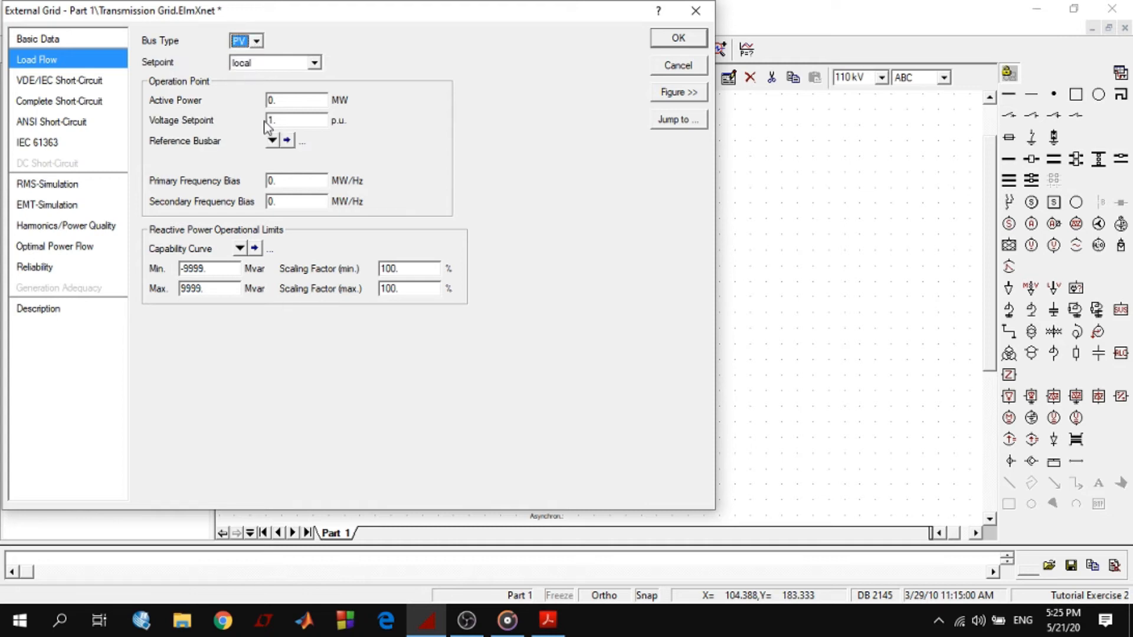
{"action": "left_click", "coordinate": [256, 41]}
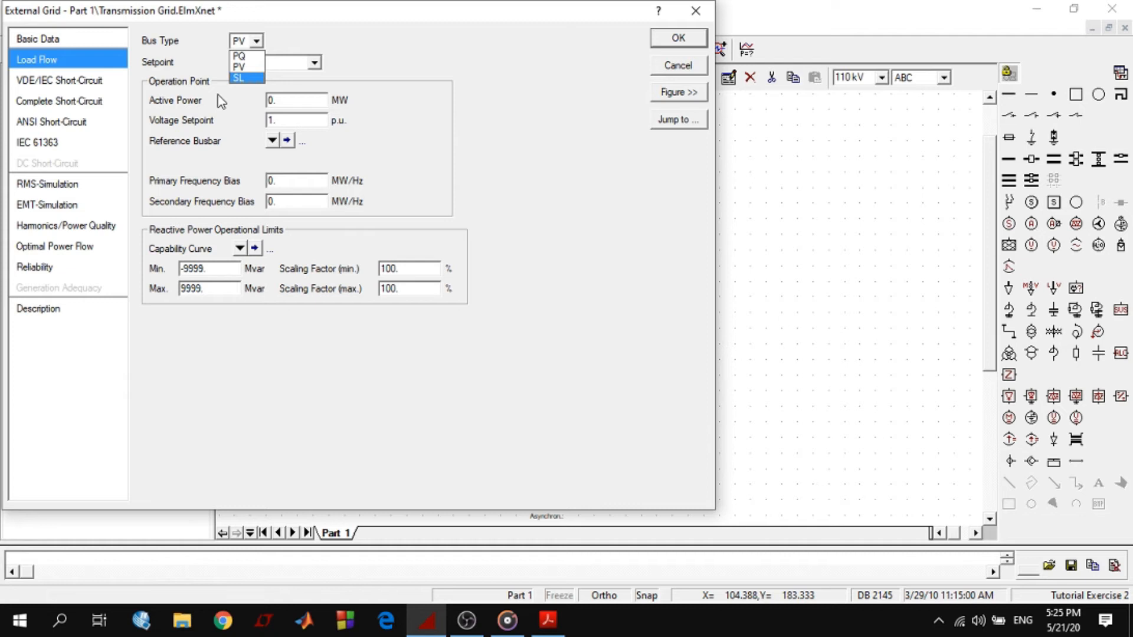
{"action": "left_click", "coordinate": [243, 79]}
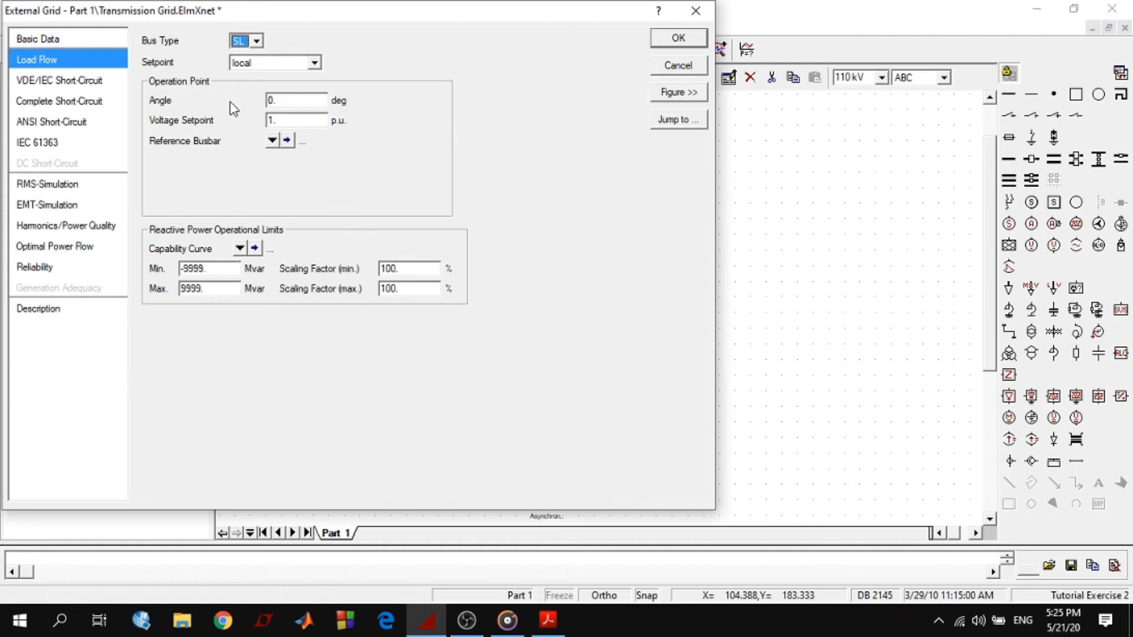
{"action": "double_click", "coordinate": [266, 120]}
Check the external grid's maximum short-circuit power and R/X ratio in the VDE/IEC short-circuit data and accept its settings
{"action": "left_click", "coordinate": [101, 79]}
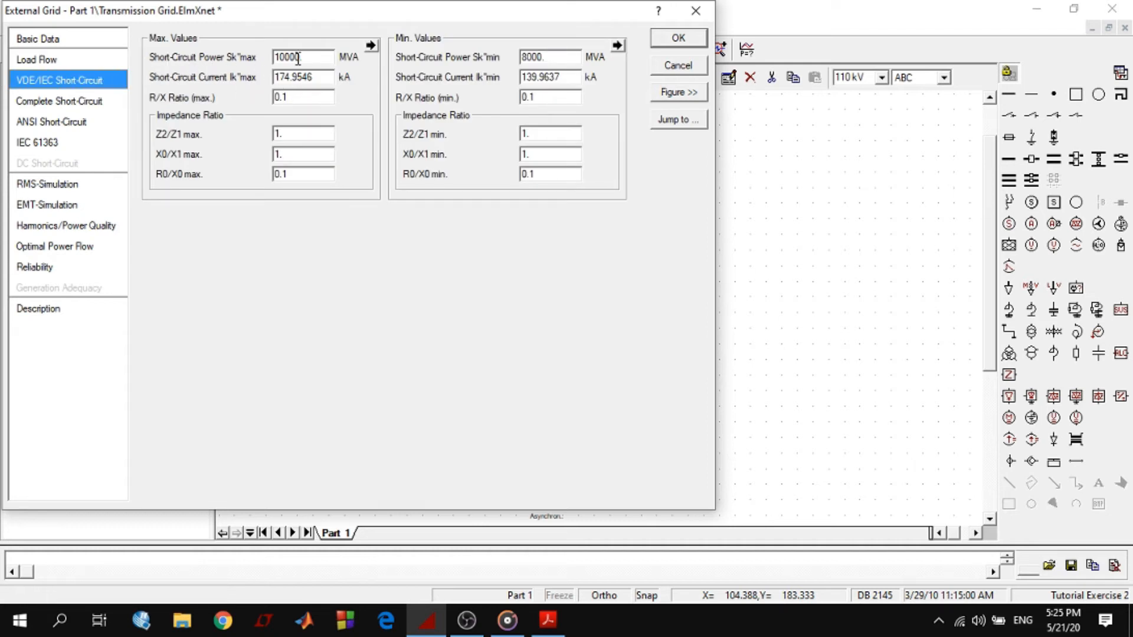
{"action": "left_click_drag", "start_coordinate": [303, 57], "coordinate": [272, 57]}
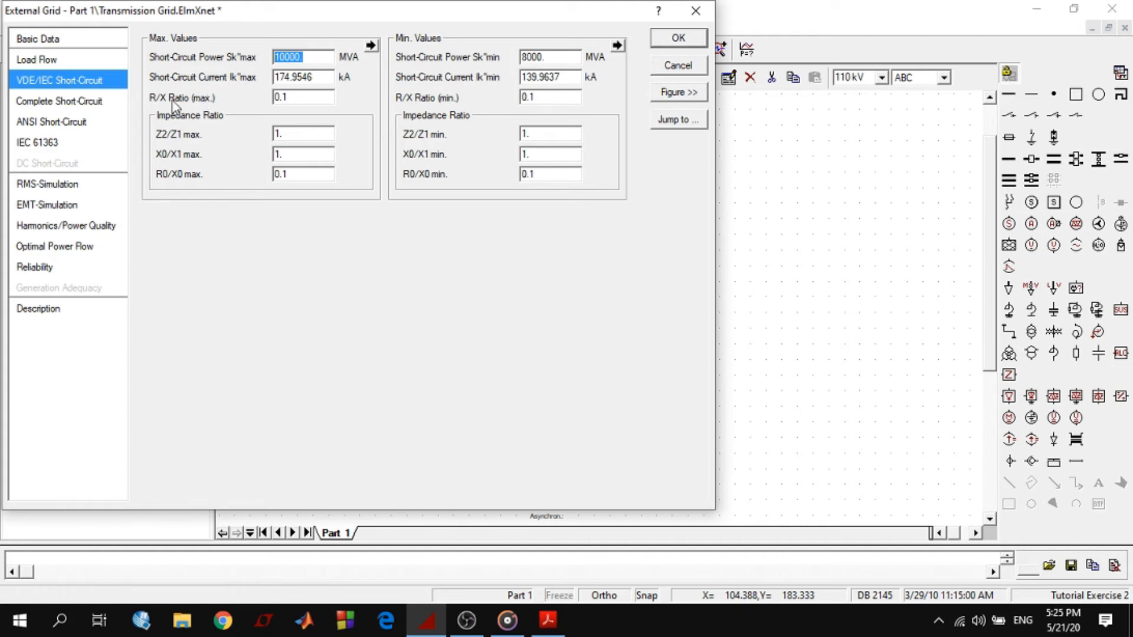
{"action": "left_click", "coordinate": [292, 96]}
{"action": "left_click_drag", "start_coordinate": [292, 97], "coordinate": [272, 97]}
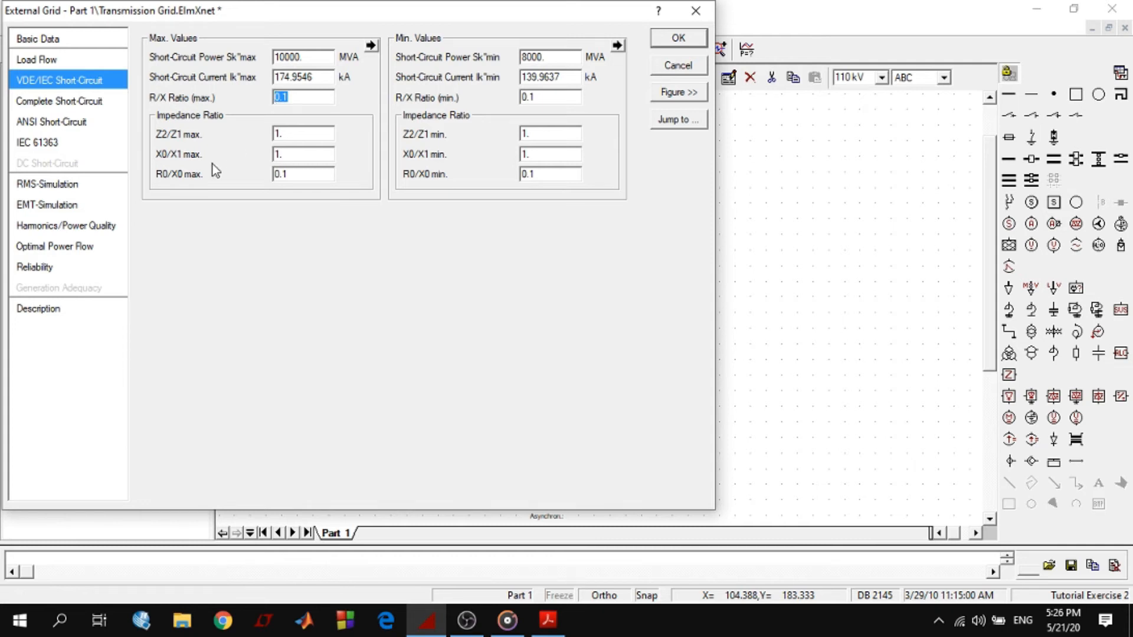
{"action": "left_click", "coordinate": [677, 39]}
Rename the asynchronous machine on busbar S2/D1_11a as ASM1a, using the name from the tutorial PDF
{"action": "left_click", "coordinate": [501, 374]}
{"action": "double_click", "coordinate": [500, 375]}
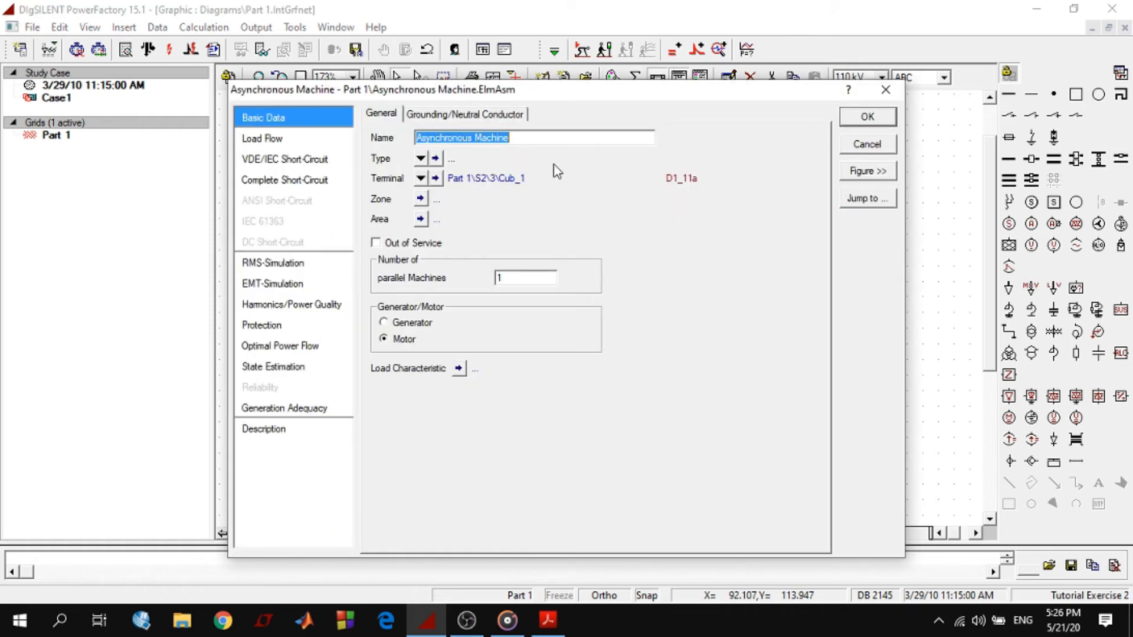
{"action": "left_click", "coordinate": [548, 618]}
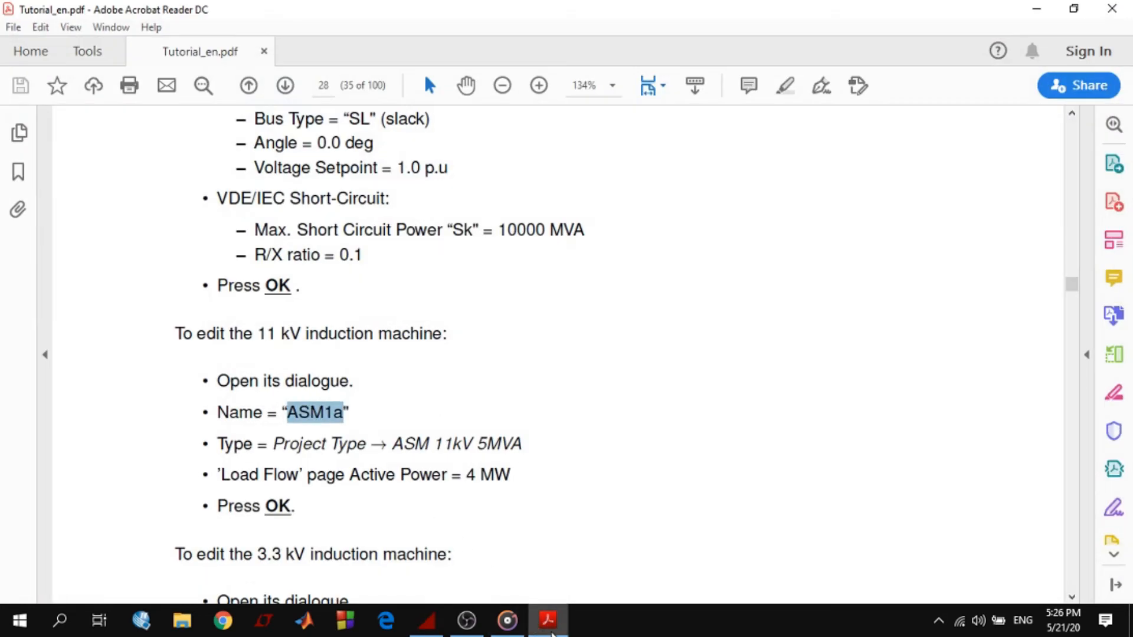
{"action": "key", "text": "alt+Tab"}
{"action": "type", "text": "ASM1a"}
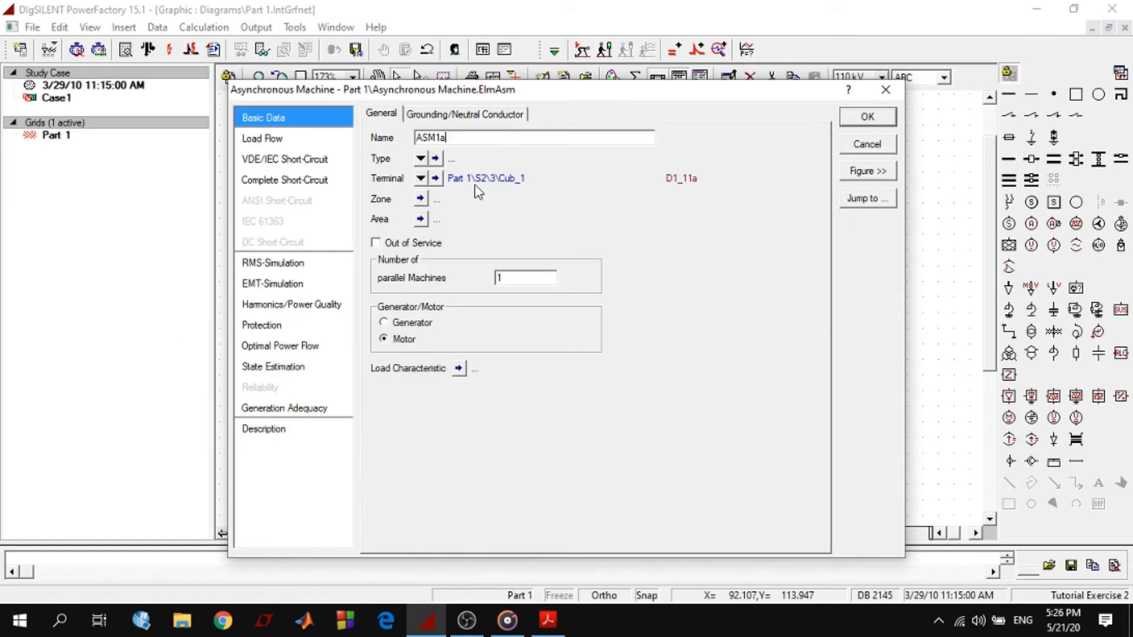
Assign the project type ASM 11kV 5MVA to machine ASM1a
{"action": "left_click", "coordinate": [420, 158]}
{"action": "left_click", "coordinate": [452, 198]}
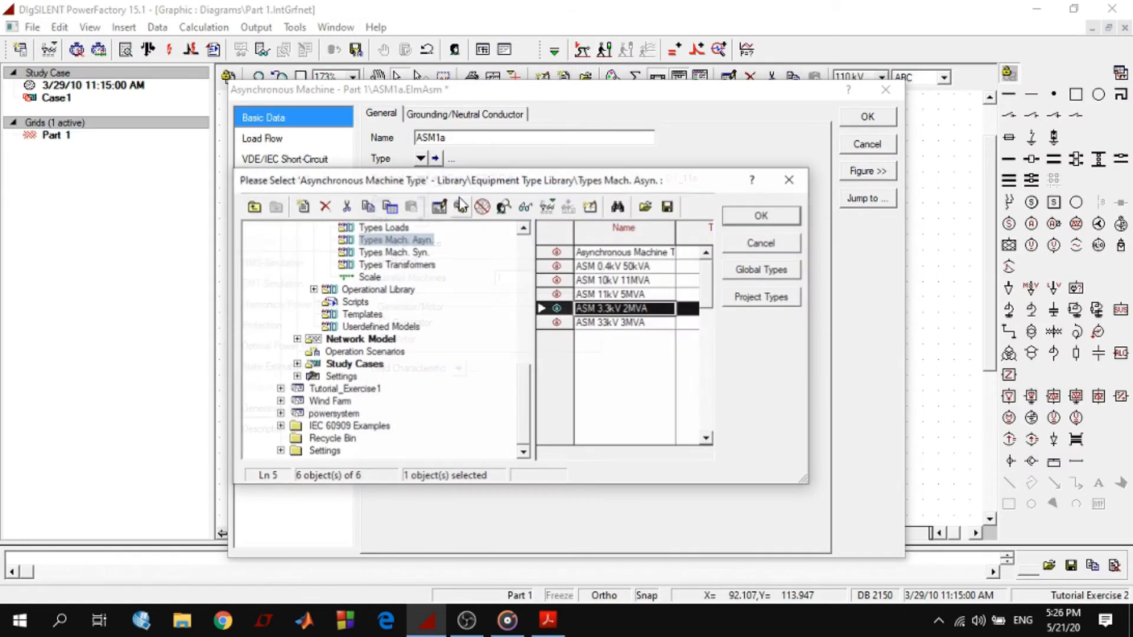
{"action": "left_click", "coordinate": [616, 295]}
{"action": "left_click", "coordinate": [761, 216]}
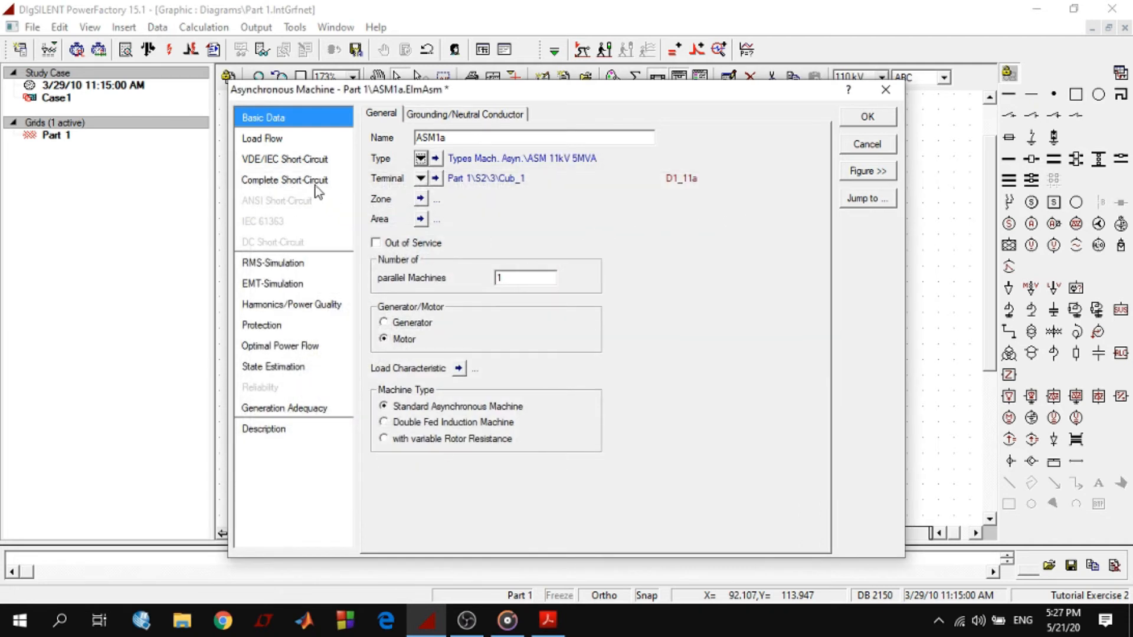
Set ASM1a's load flow active power to 4 MW and accept the machine's settings
{"action": "left_click", "coordinate": [266, 139]}
{"action": "left_click_drag", "start_coordinate": [493, 159], "coordinate": [409, 162]}
{"action": "type", "text": "4"}
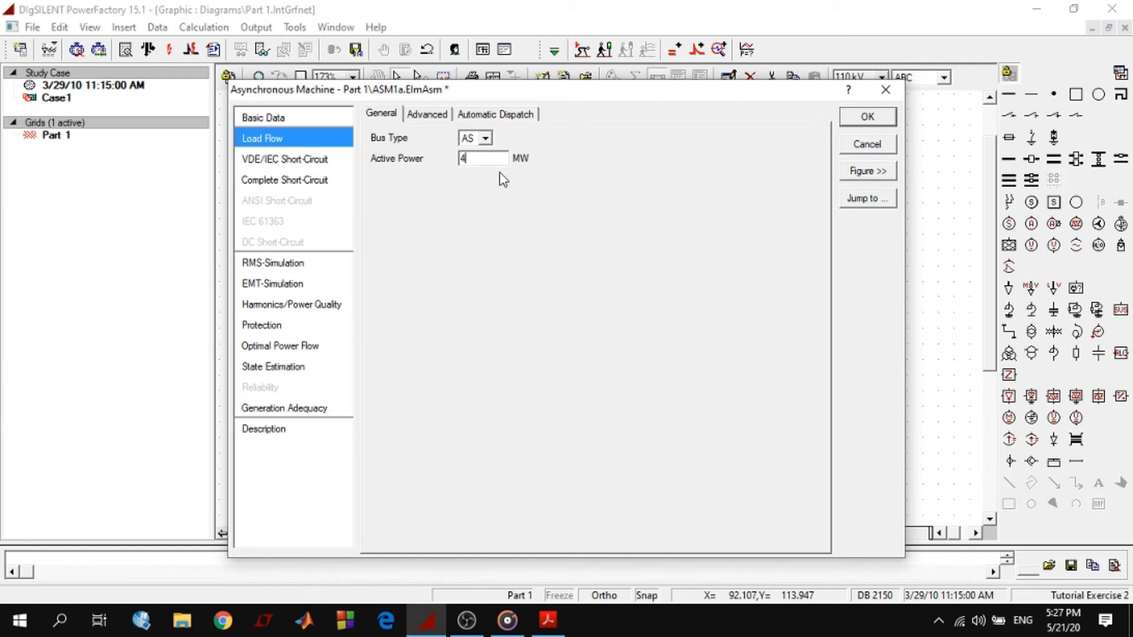
{"action": "left_click", "coordinate": [867, 118]}
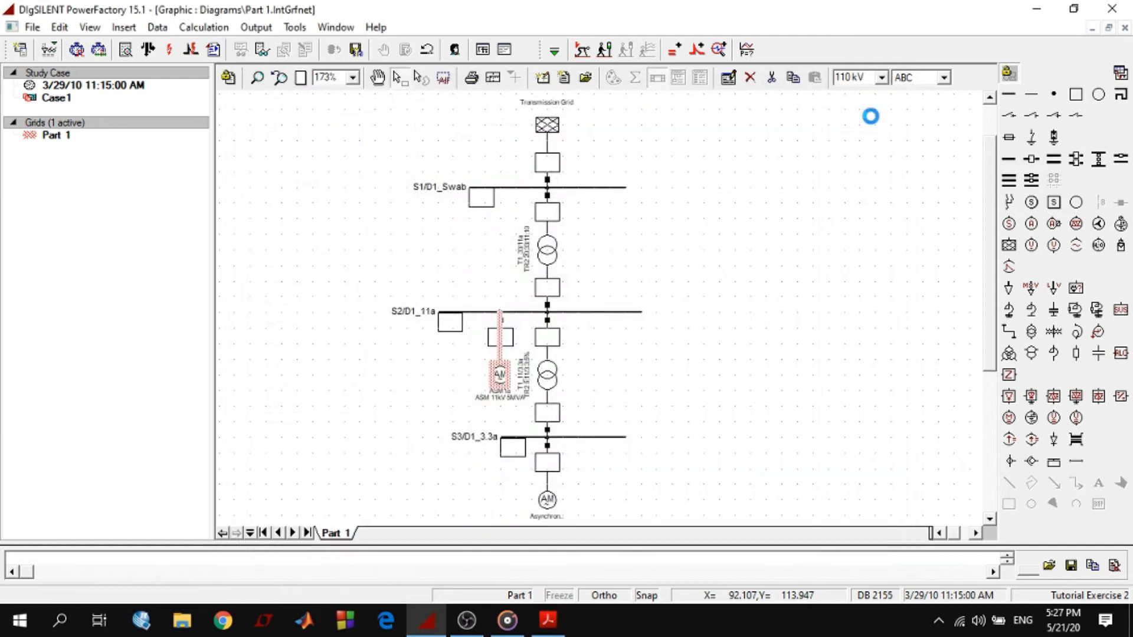
Copy the name ASM1b from the tutorial PDF and give it to the asynchronous machine on busbar S3/D1_3.3a
{"action": "left_click", "coordinate": [548, 619]}
{"action": "left_click_drag", "start_coordinate": [288, 474], "coordinate": [334, 476]}
{"action": "right_click", "coordinate": [334, 476]}
{"action": "left_click", "coordinate": [374, 359]}
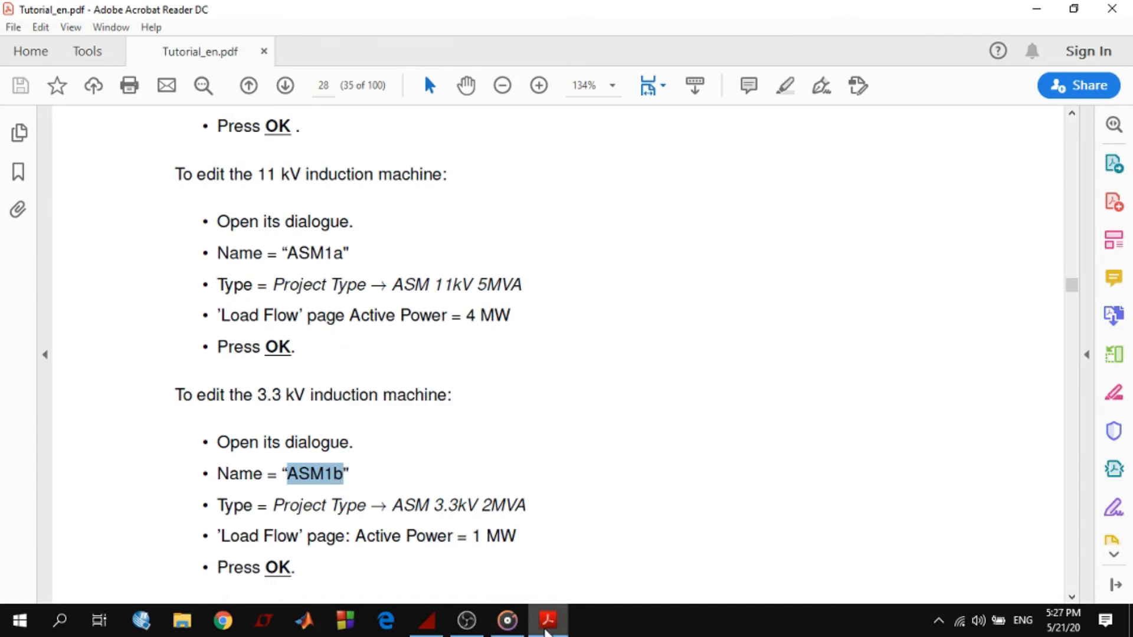
{"action": "left_click", "coordinate": [427, 620]}
{"action": "double_click", "coordinate": [546, 442]}
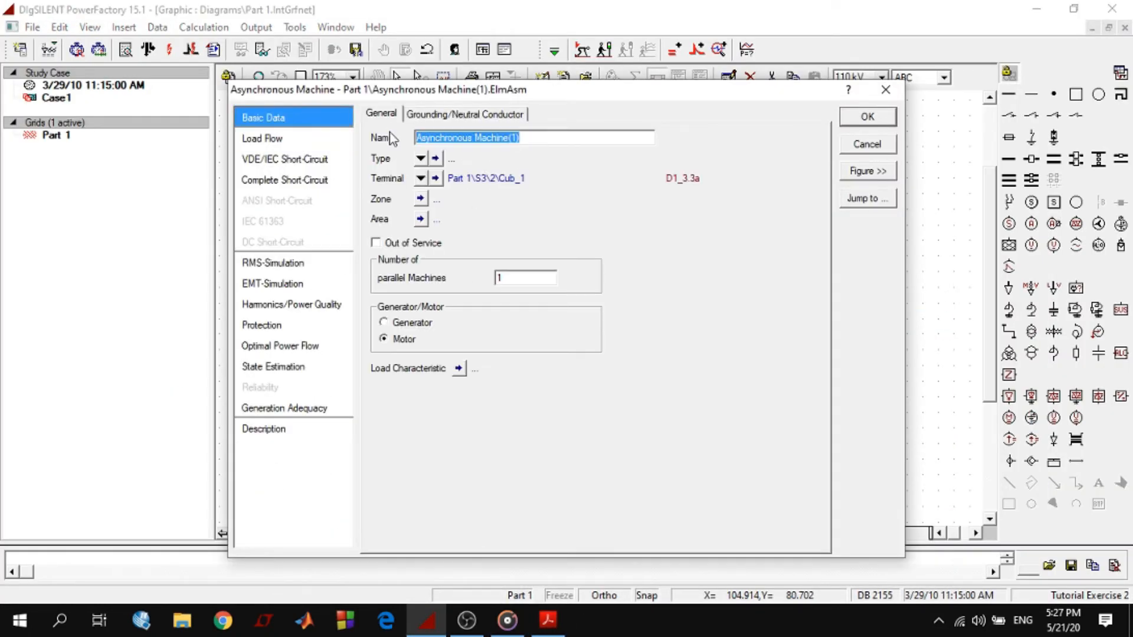
{"action": "key", "text": "ctrl+v"}
Check the 3.3 kV machine's type in the tutorial PDF and assign project type ASM 3.3kV 2MVA to ASM1b
{"action": "left_click", "coordinate": [421, 158]}
{"action": "left_click", "coordinate": [469, 194]}
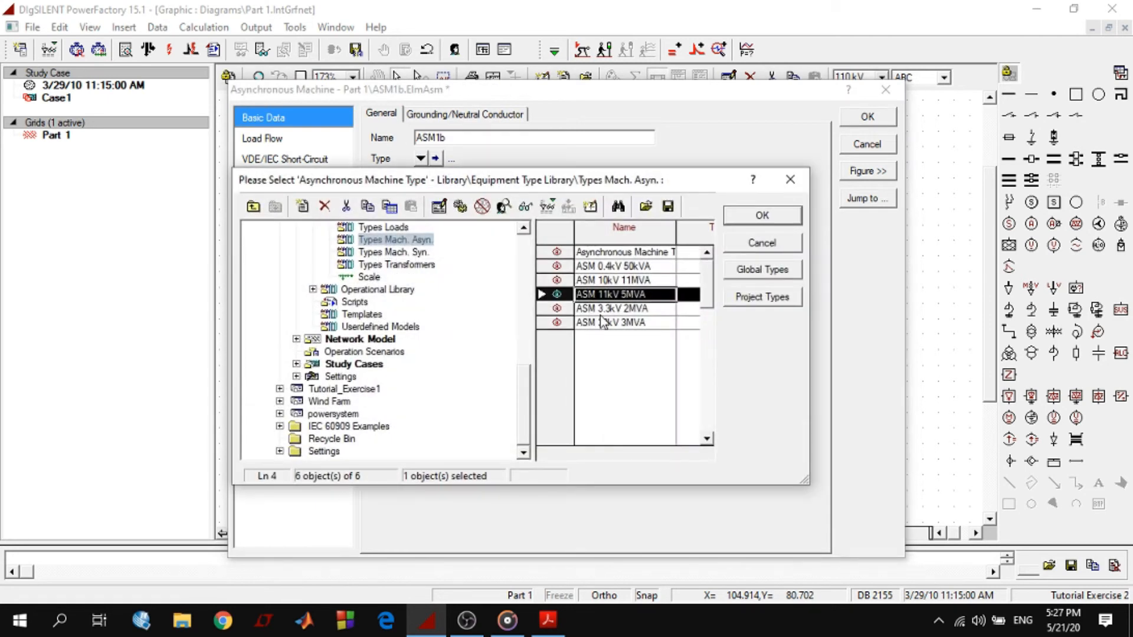
{"action": "key", "text": "alt+Tab"}
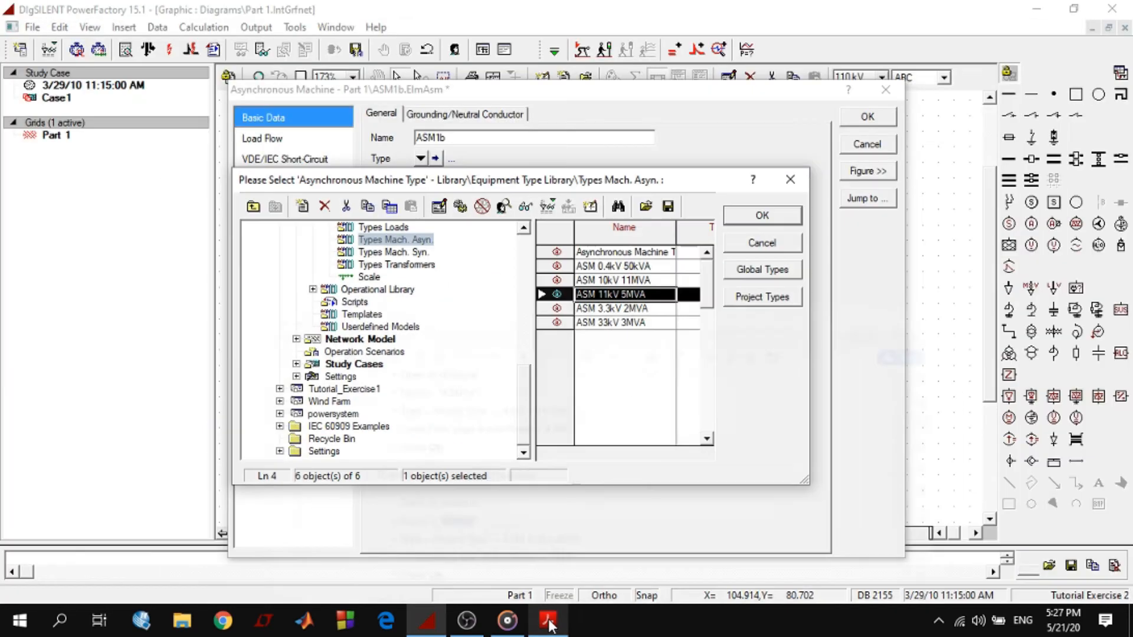
{"action": "left_click", "coordinate": [549, 620]}
{"action": "left_click", "coordinate": [632, 311]}
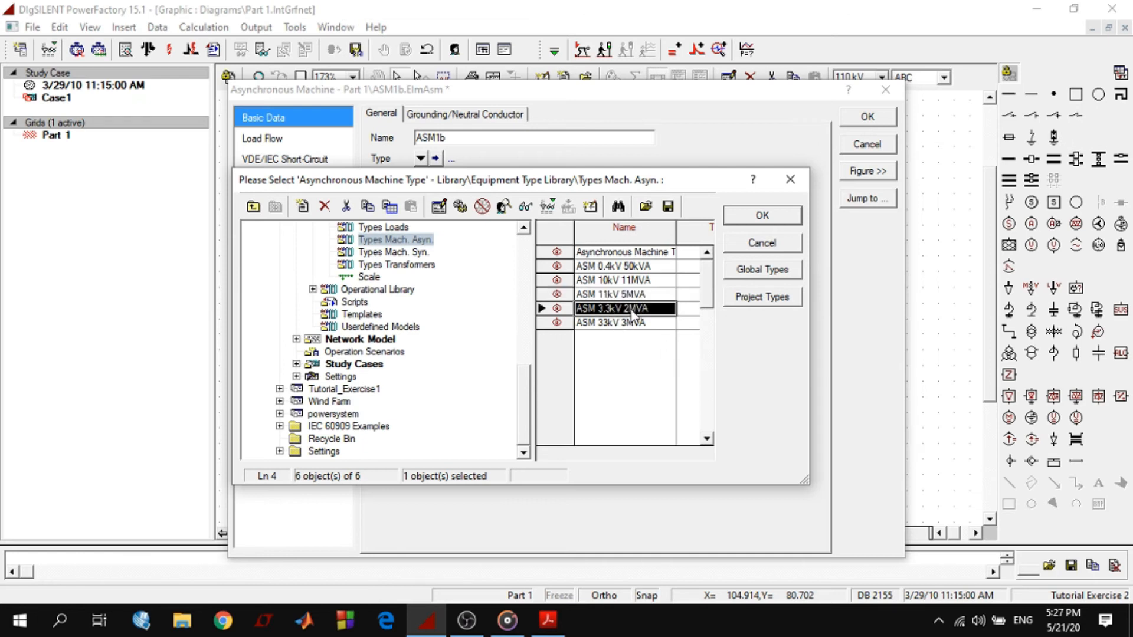
{"action": "left_click", "coordinate": [763, 217]}
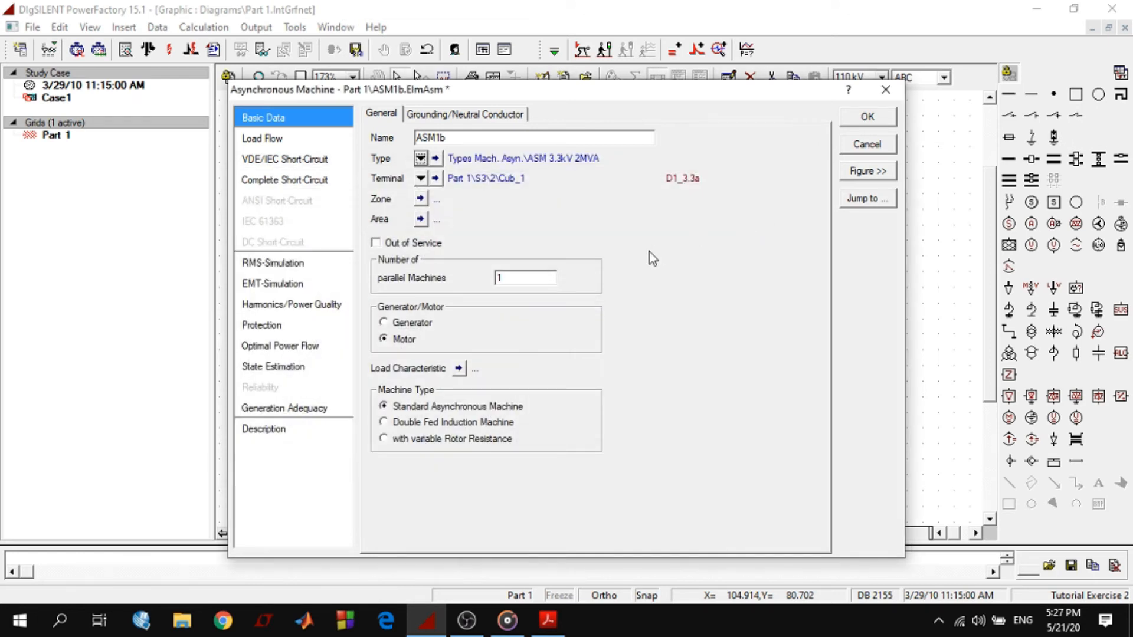
Set ASM1b's load flow active power to 1 MW as given in the tutorial PDF and accept its settings
{"action": "left_click", "coordinate": [277, 142]}
{"action": "double_click", "coordinate": [470, 159]}
{"action": "left_click", "coordinate": [548, 620]}
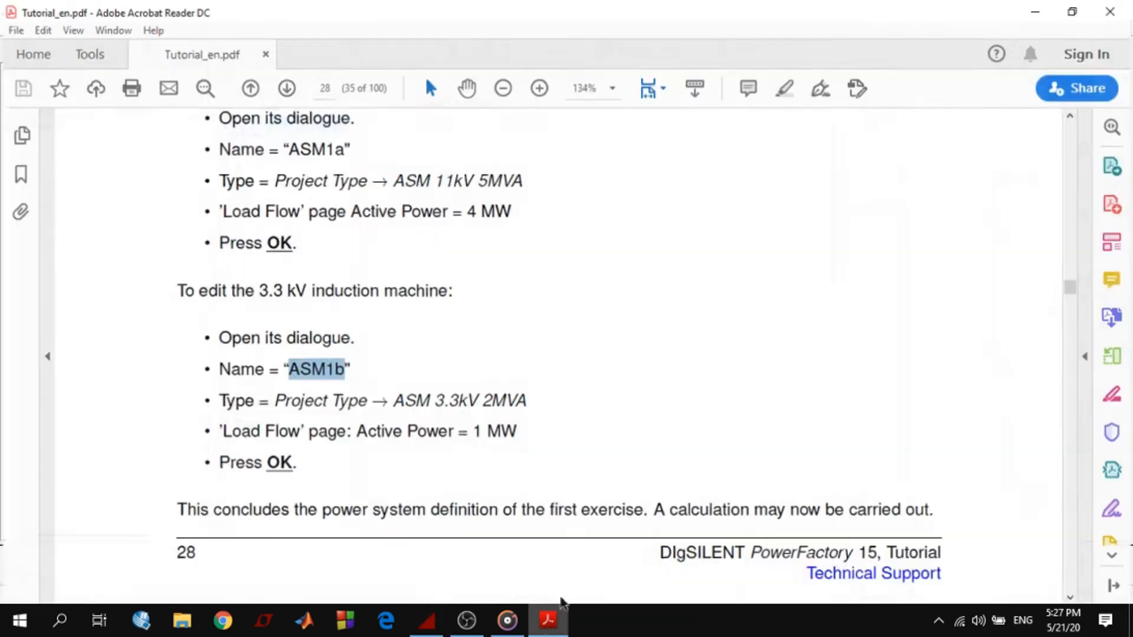
{"action": "left_click", "coordinate": [548, 619]}
{"action": "type", "text": "1"}
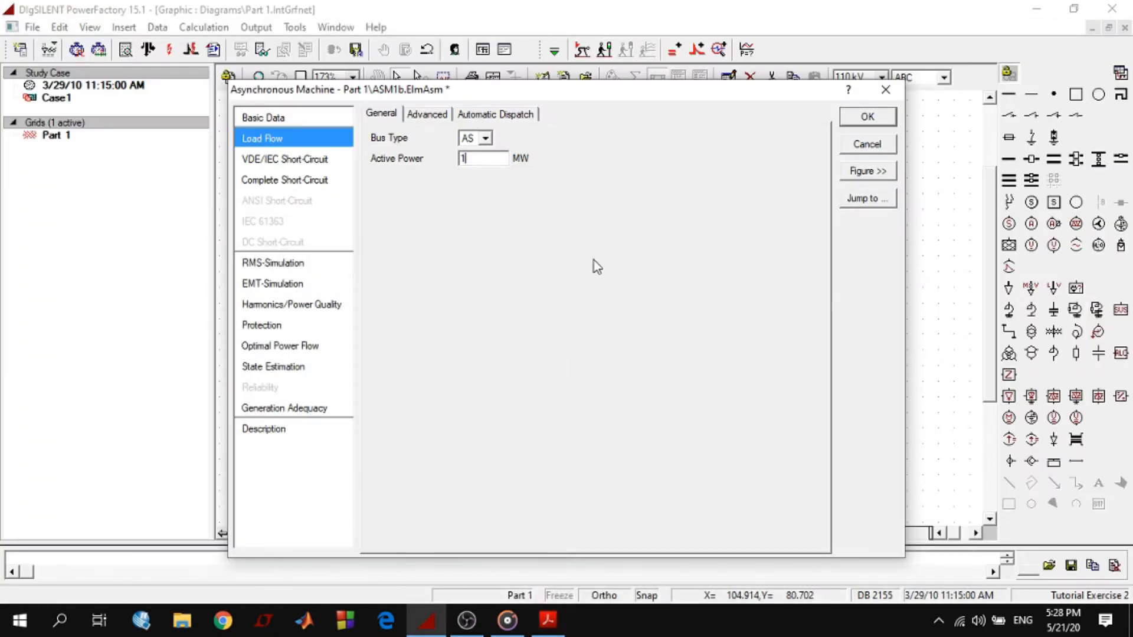
{"action": "left_click", "coordinate": [868, 117]}
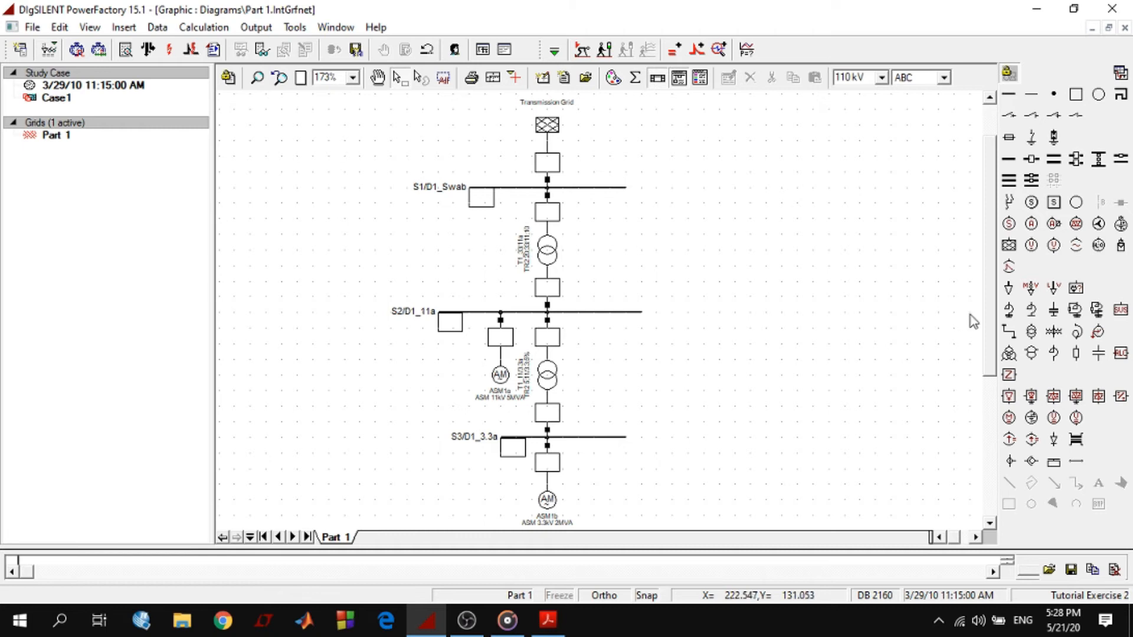
Run a load flow calculation with the AC balanced, positive sequence method
{"action": "scroll", "coordinate": [989, 324], "scroll_direction": "down", "scroll_amount": 2}
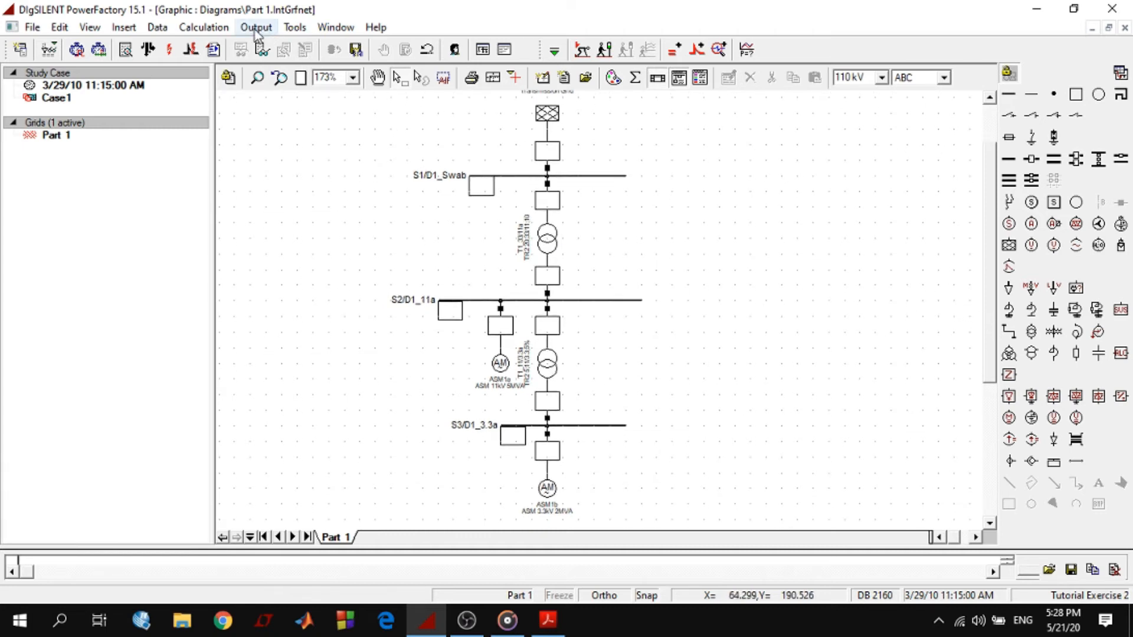
{"action": "left_click", "coordinate": [204, 27]}
{"action": "mouse_move", "coordinate": [366, 47]}
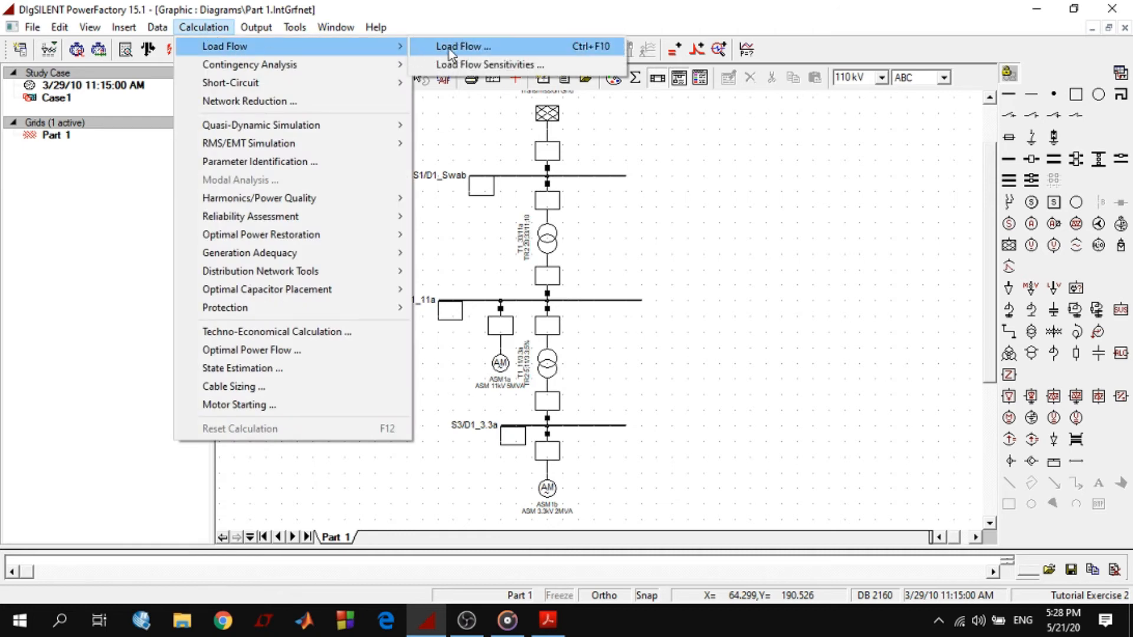
{"action": "left_click", "coordinate": [460, 151]}
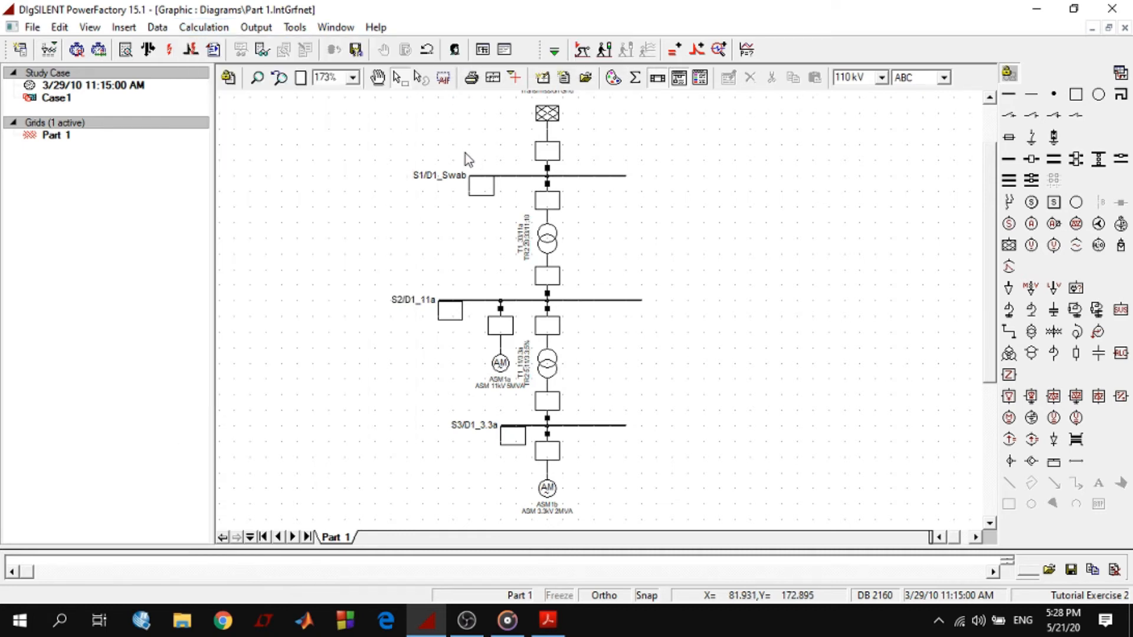
{"action": "left_click", "coordinate": [150, 50]}
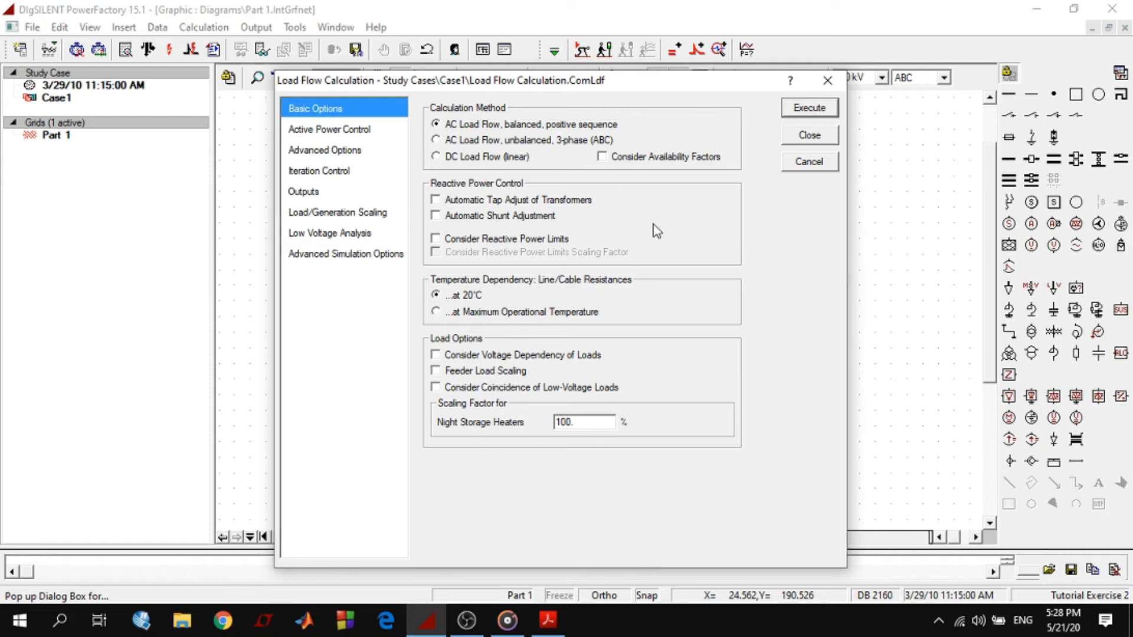
{"action": "left_click", "coordinate": [810, 110]}
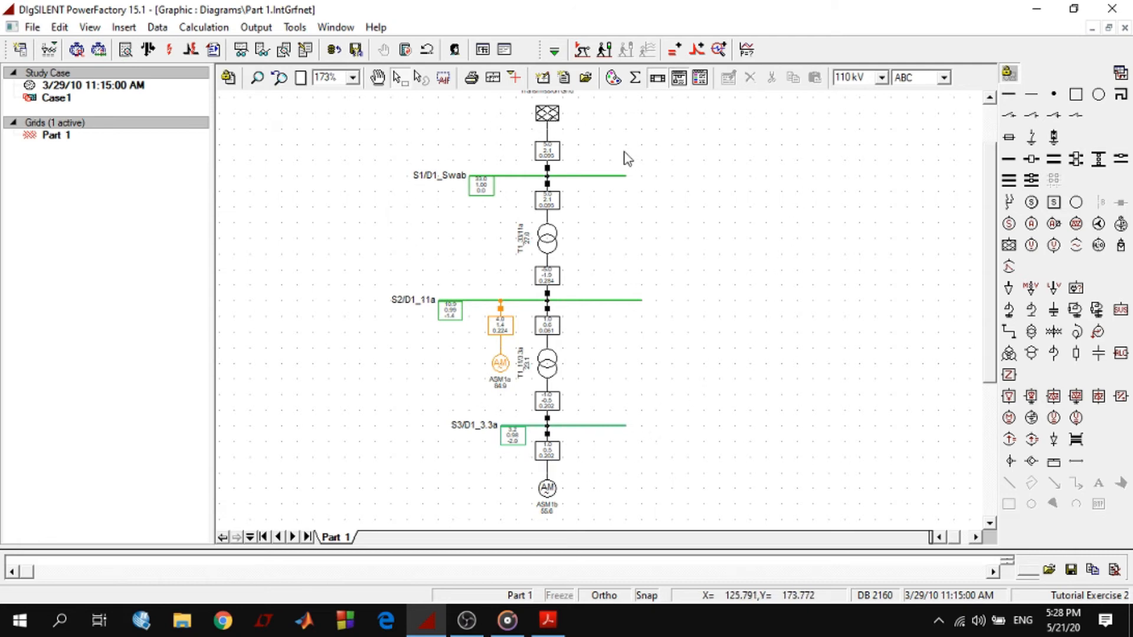
Examine the load flow results of the three busbars and the branch result boxes in the single line diagram
{"action": "left_click", "coordinate": [583, 301]}
{"action": "left_click", "coordinate": [595, 177]}
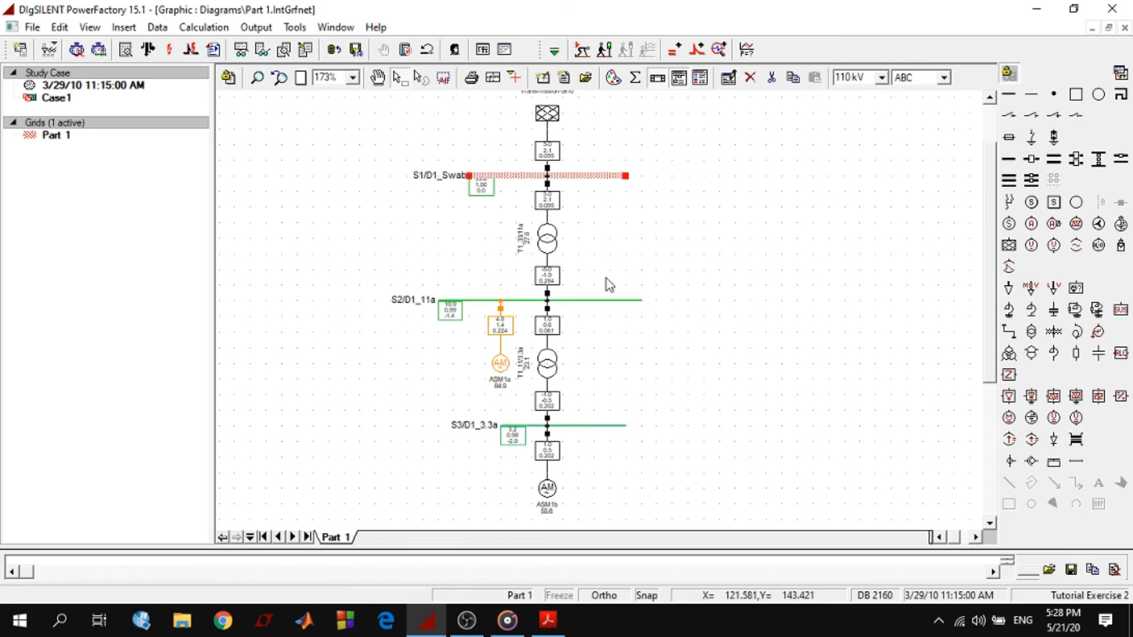
{"action": "left_click", "coordinate": [586, 427]}
{"action": "left_click", "coordinate": [632, 344]}
{"action": "left_click", "coordinate": [550, 155]}
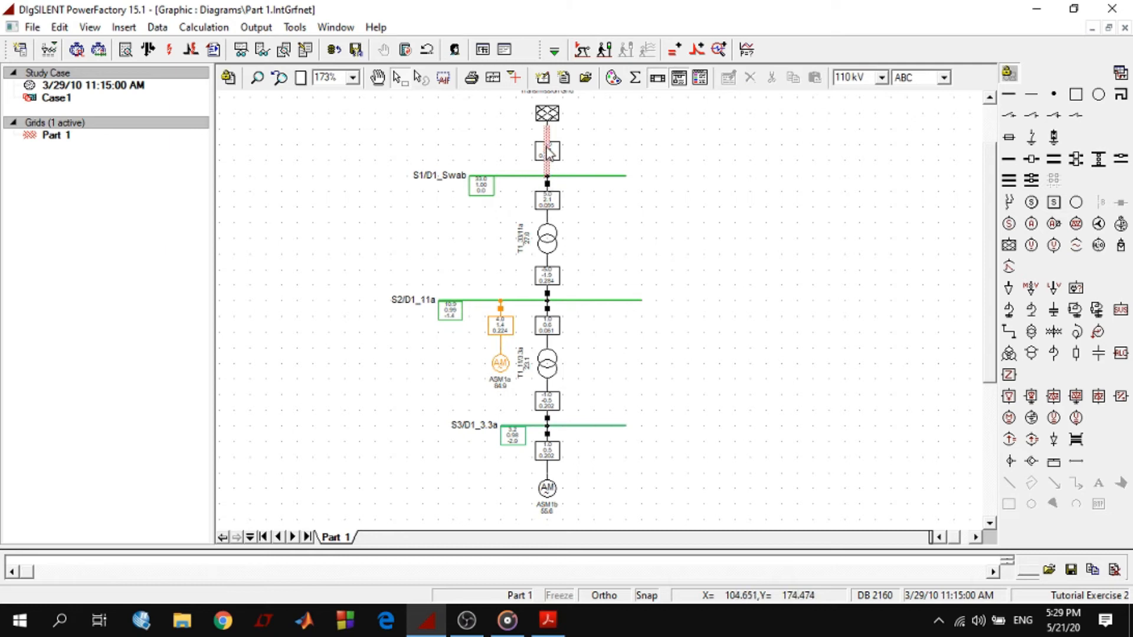
{"action": "left_click", "coordinate": [552, 335]}
{"action": "left_click", "coordinate": [674, 287]}
Inspect the result boxes around busbar S1/D1_Swab and the external grid up close
{"action": "left_click", "coordinate": [258, 83]}
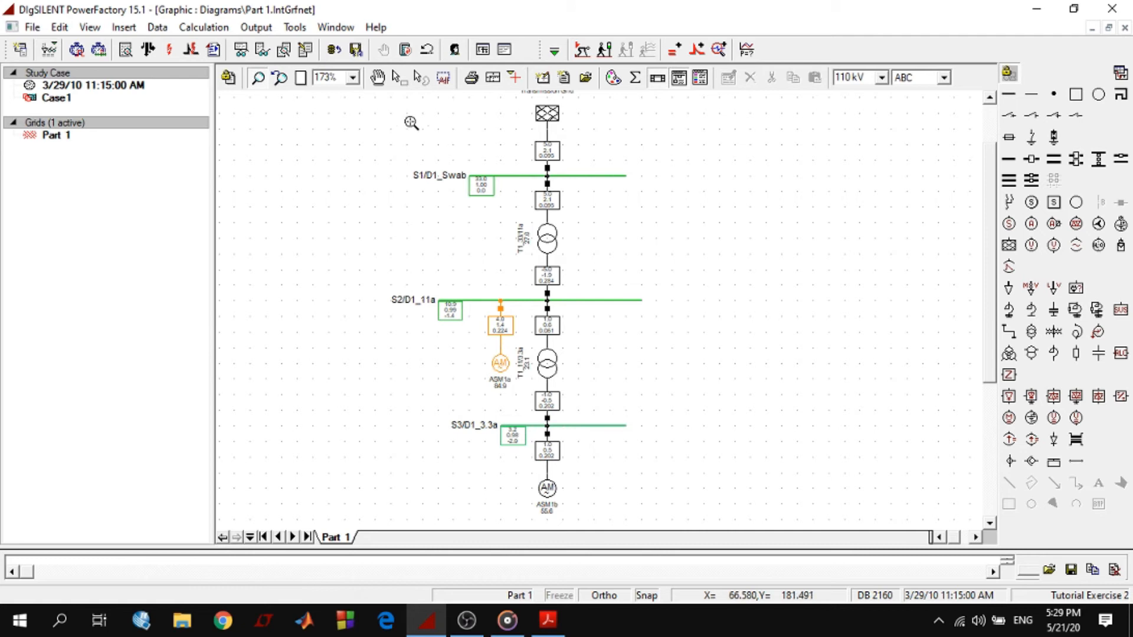
{"action": "left_click_drag", "start_coordinate": [416, 111], "coordinate": [654, 232]}
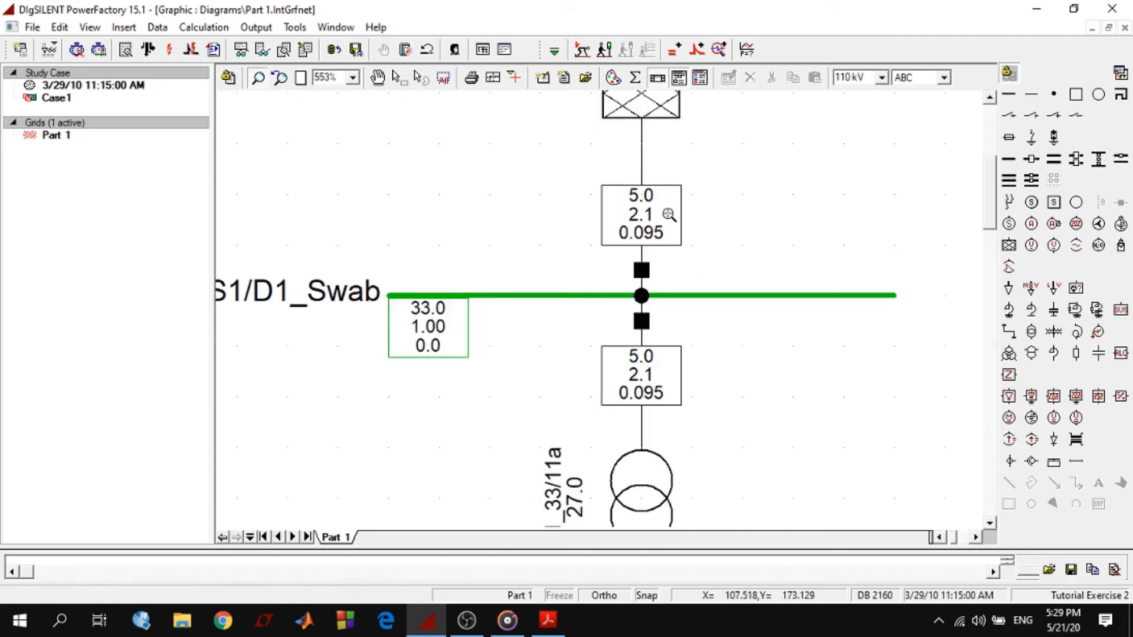
{"action": "key", "text": "Escape"}
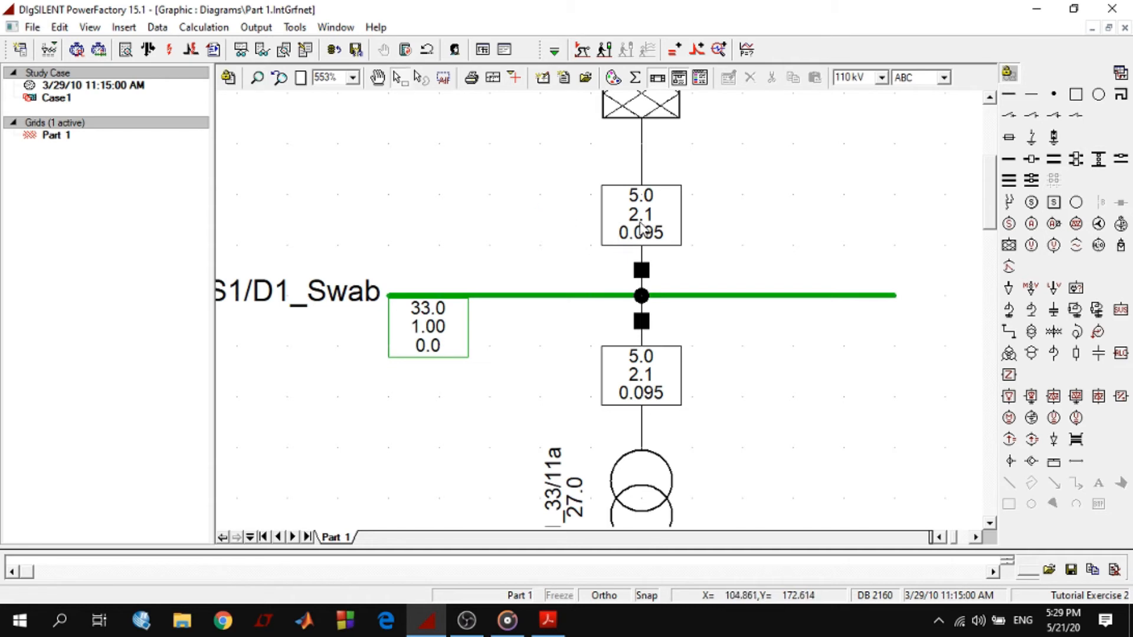
{"action": "mouse_move", "coordinate": [634, 218]}
Arrange the PowerFactory window and the tutorial PDF side by side, showing the S1/D1_Swab results next to Figure D.3.2
{"action": "left_click", "coordinate": [1074, 9]}
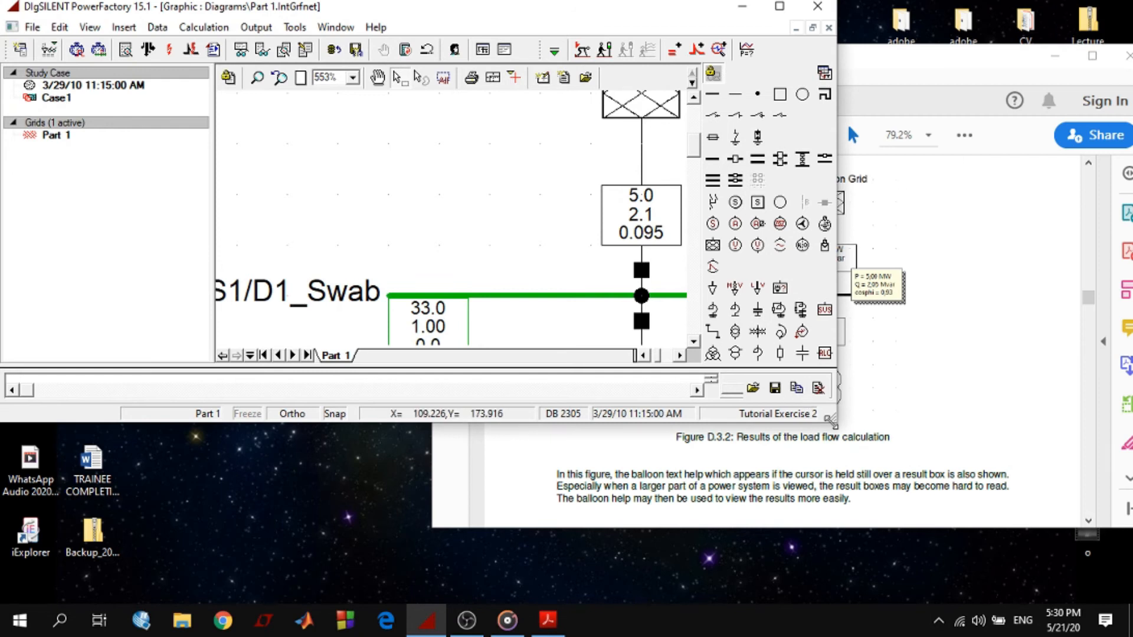
{"action": "left_click_drag", "start_coordinate": [614, 436], "coordinate": [801, 600]}
{"action": "left_click_drag", "start_coordinate": [523, 345], "coordinate": [414, 359]}
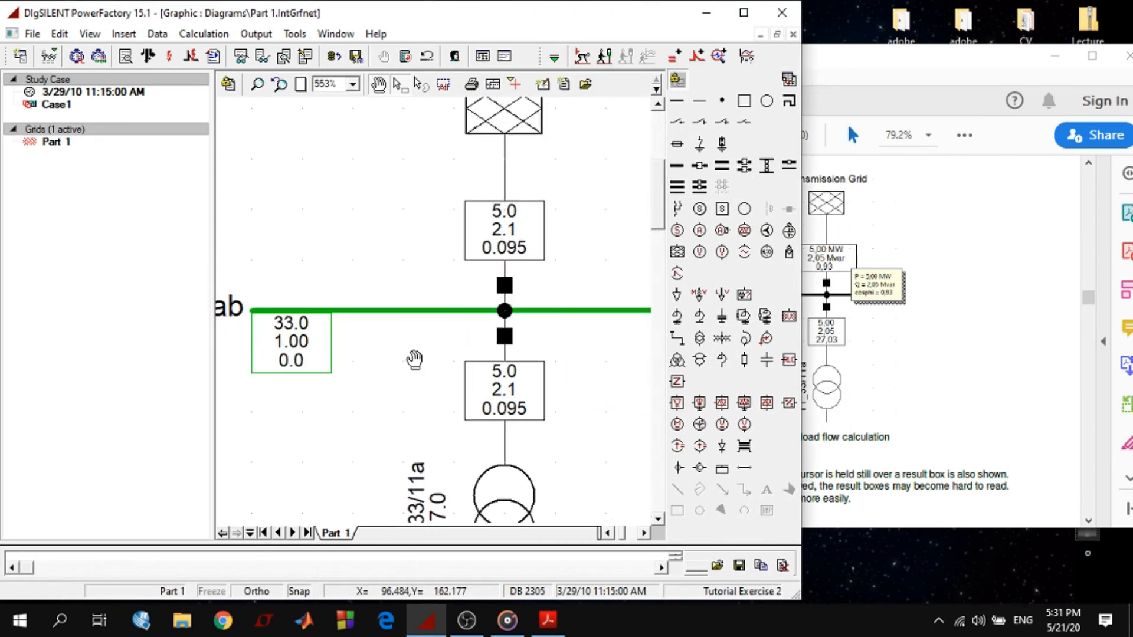
{"action": "key", "text": "alt+Tab"}
{"action": "left_click_drag", "start_coordinate": [427, 264], "coordinate": [557, 266]}
{"action": "key", "text": "super+shift+Up"}
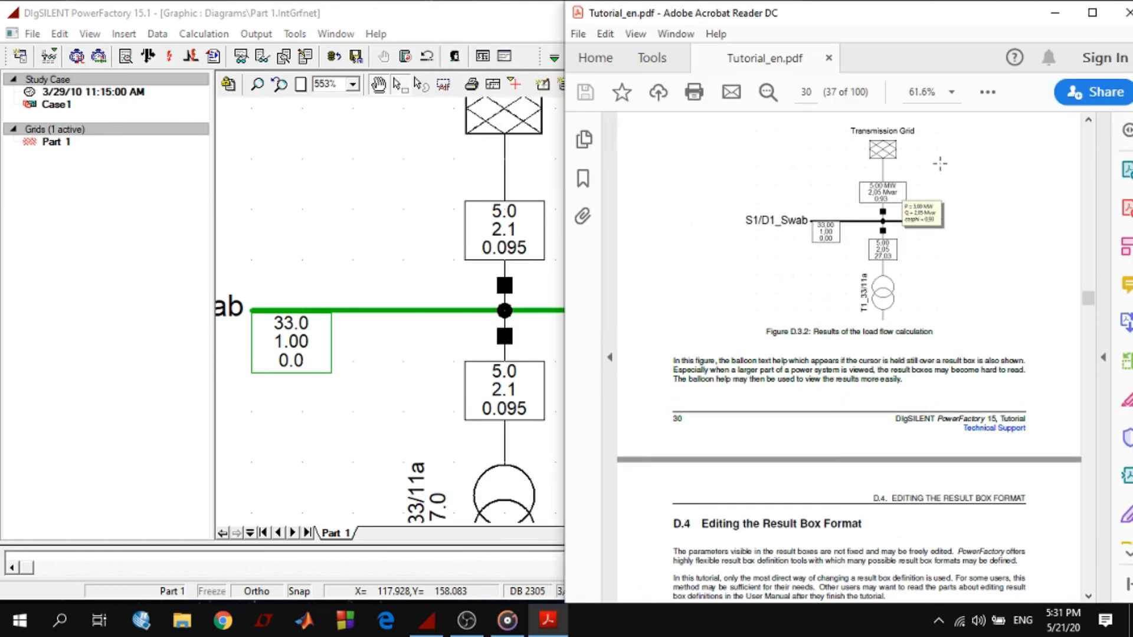
{"action": "left_click", "coordinate": [527, 421]}
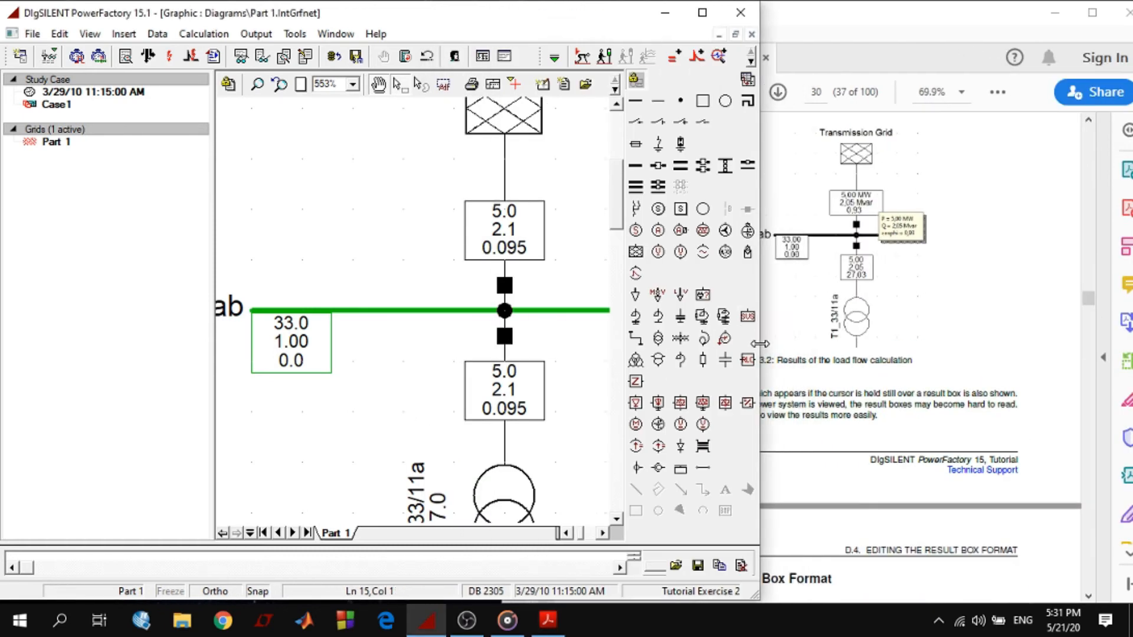
{"action": "left_click", "coordinate": [865, 453]}
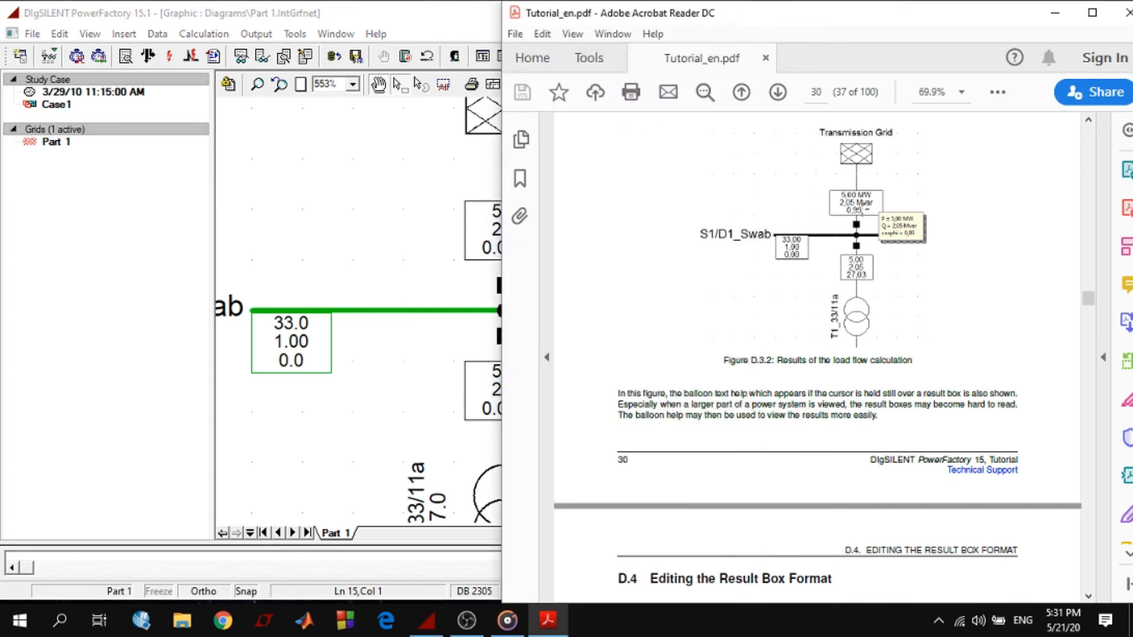
Compare the external grid's and busbar S1/D1_Swab's result boxes with the load flow results in Figure D.3.2
{"action": "scroll", "coordinate": [821, 280], "scroll_direction": "up", "scroll_amount": 2}
{"action": "left_click", "coordinate": [498, 215]}
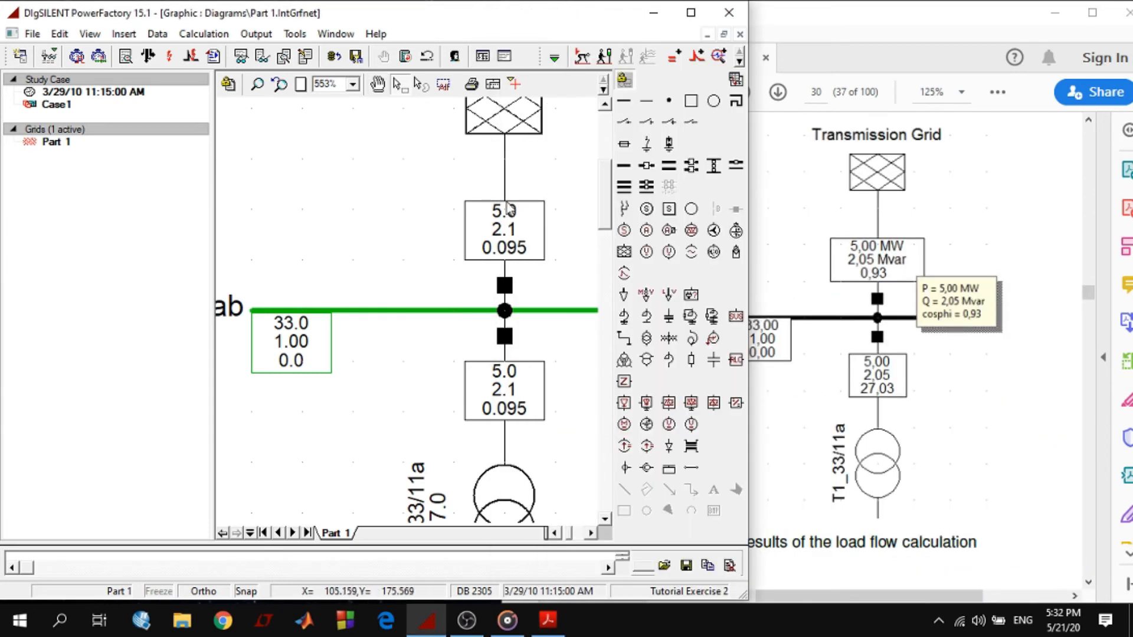
{"action": "left_click", "coordinate": [501, 215]}
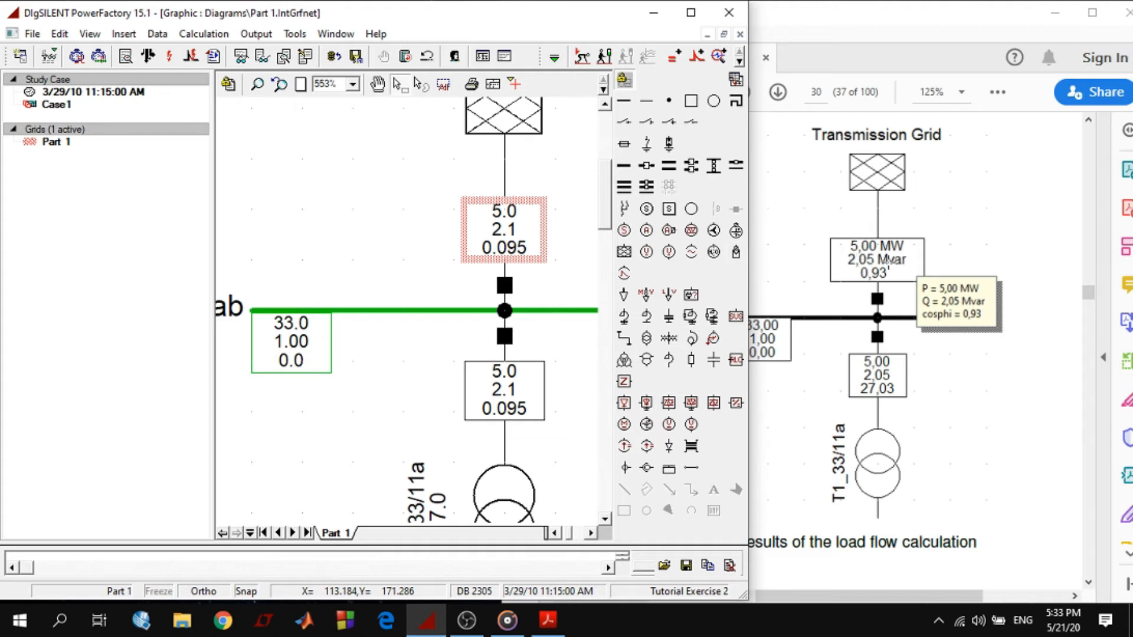
{"action": "left_click", "coordinate": [562, 288]}
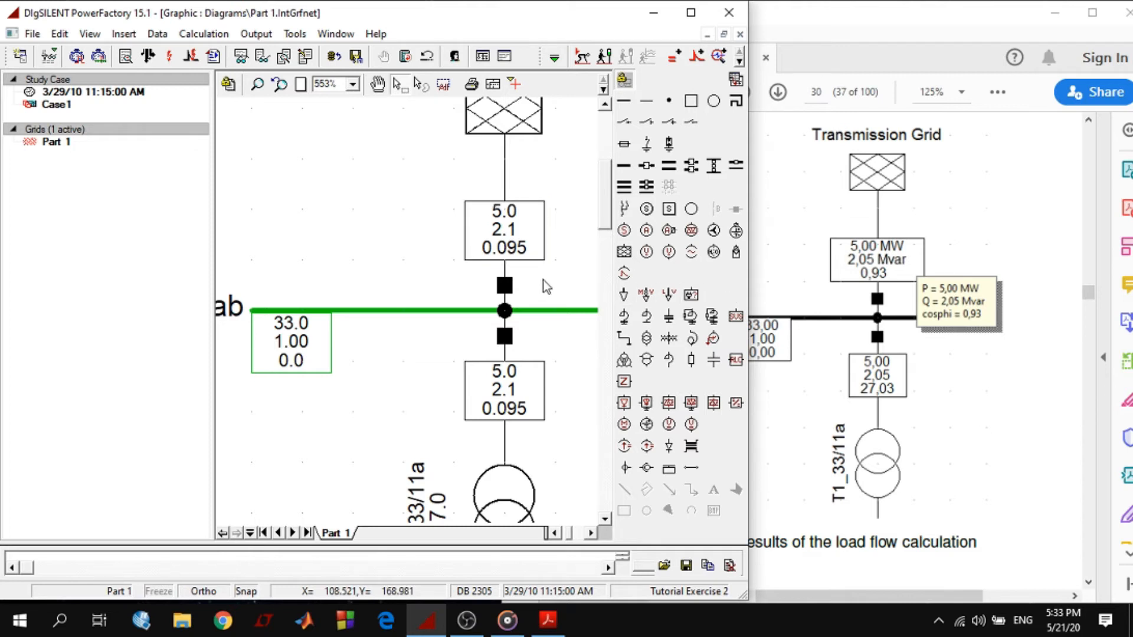
{"action": "left_click", "coordinate": [283, 341]}
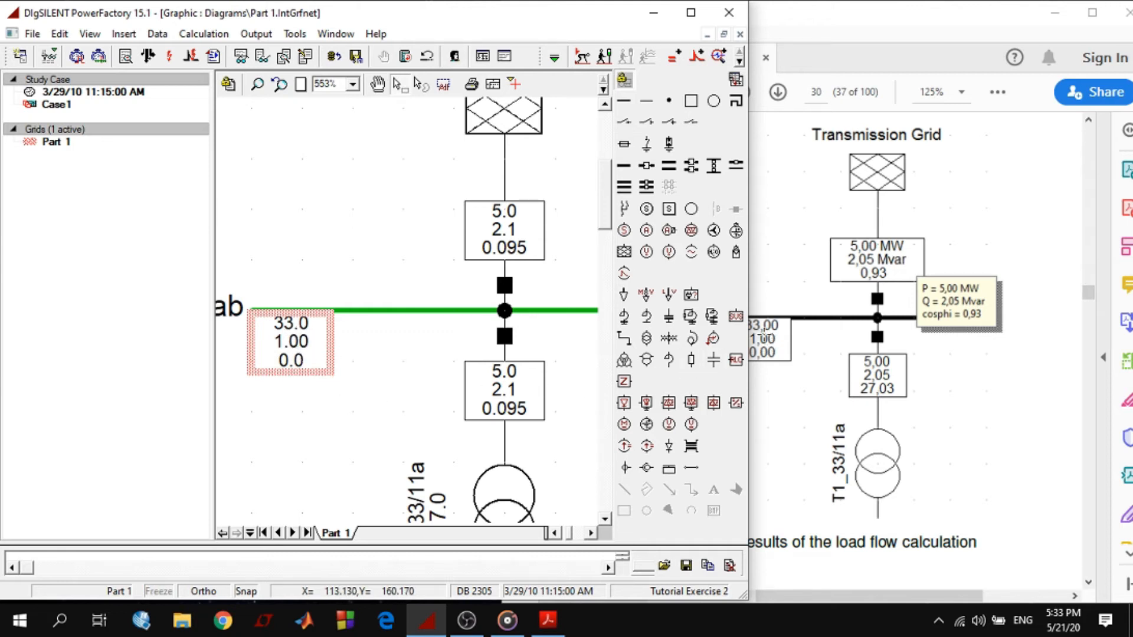
Narrow the PowerFactory window and compare S1/D1_Swab's result box with the busbar values in Figure D.3.2
{"action": "left_click_drag", "start_coordinate": [749, 334], "coordinate": [727, 334]}
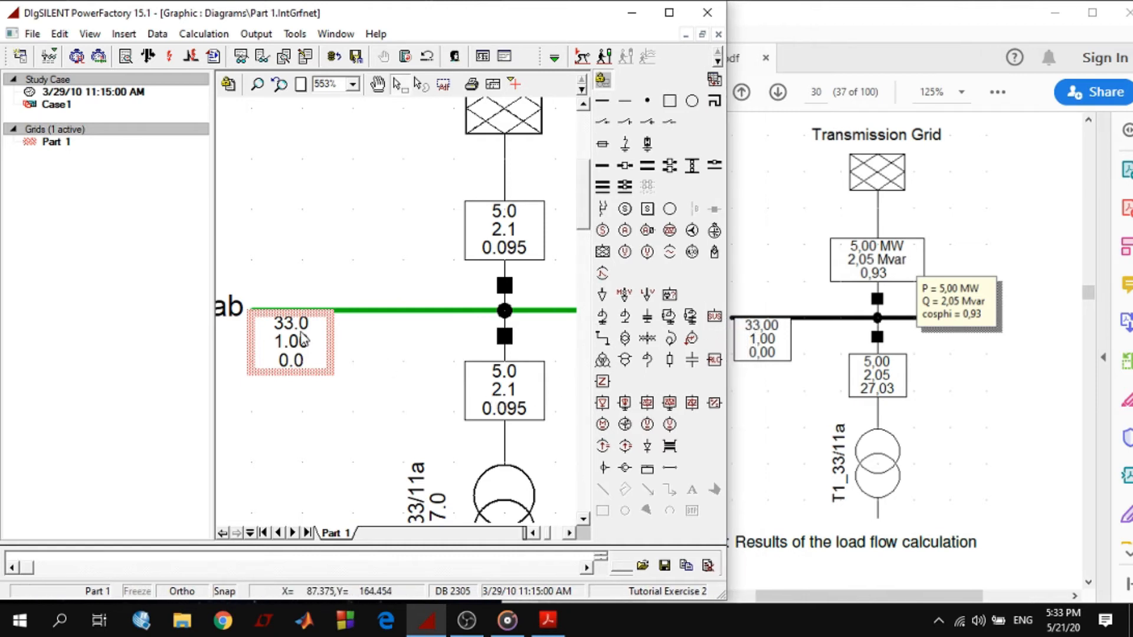
{"action": "mouse_move", "coordinate": [303, 340]}
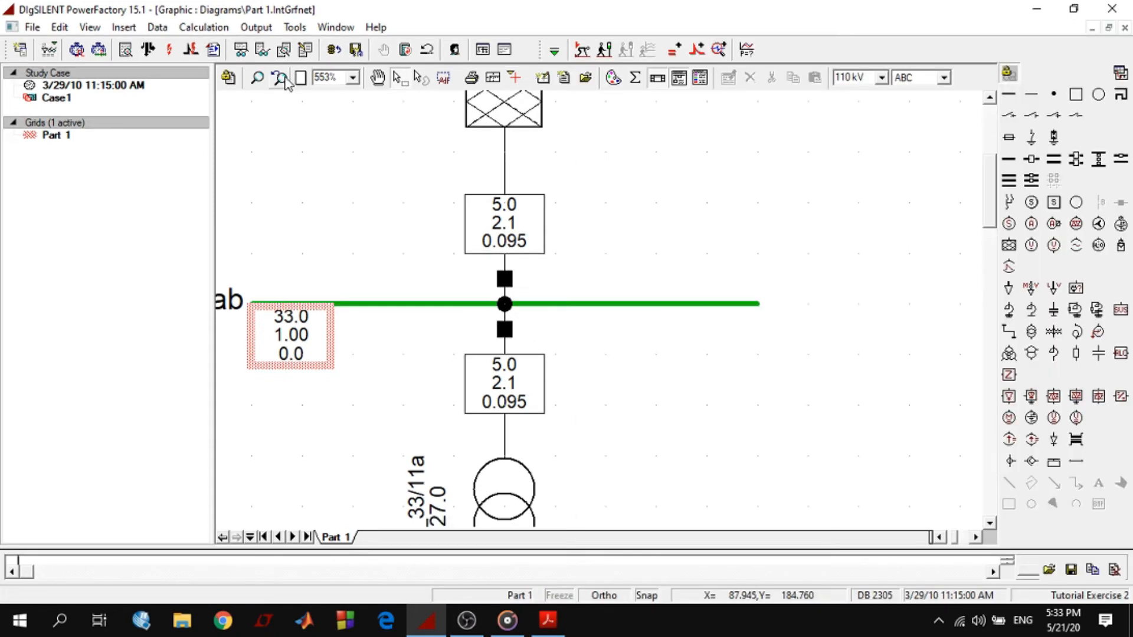
{"action": "left_click", "coordinate": [284, 77]}
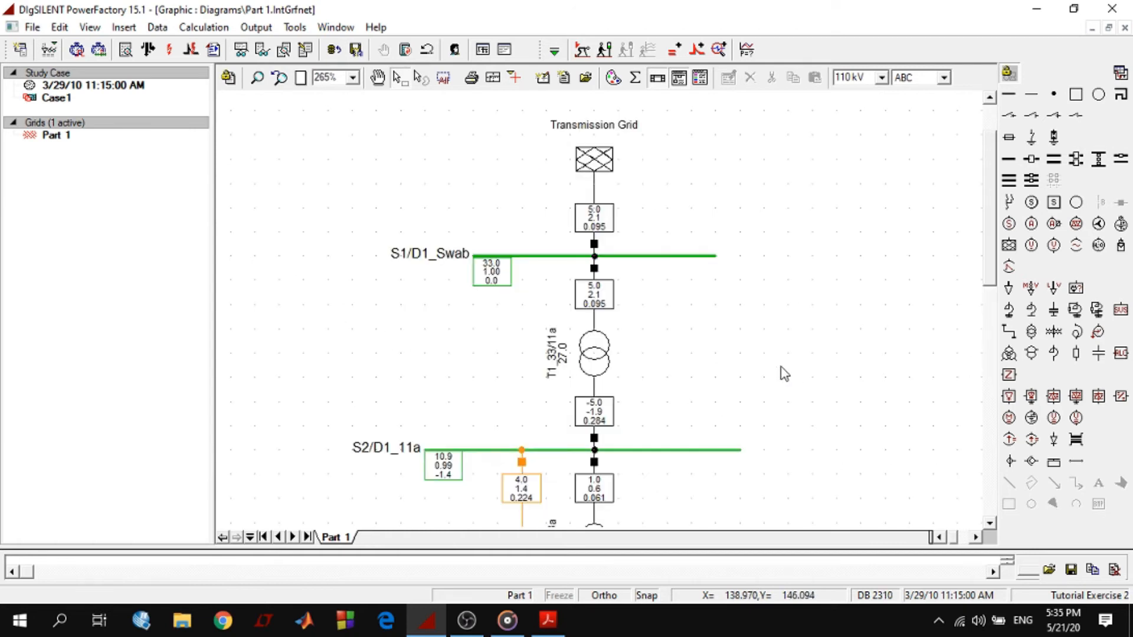
Switch the external grid's result box to the Current, Power Factor format for edge elements
{"action": "left_click", "coordinate": [583, 217]}
{"action": "right_click", "coordinate": [583, 219]}
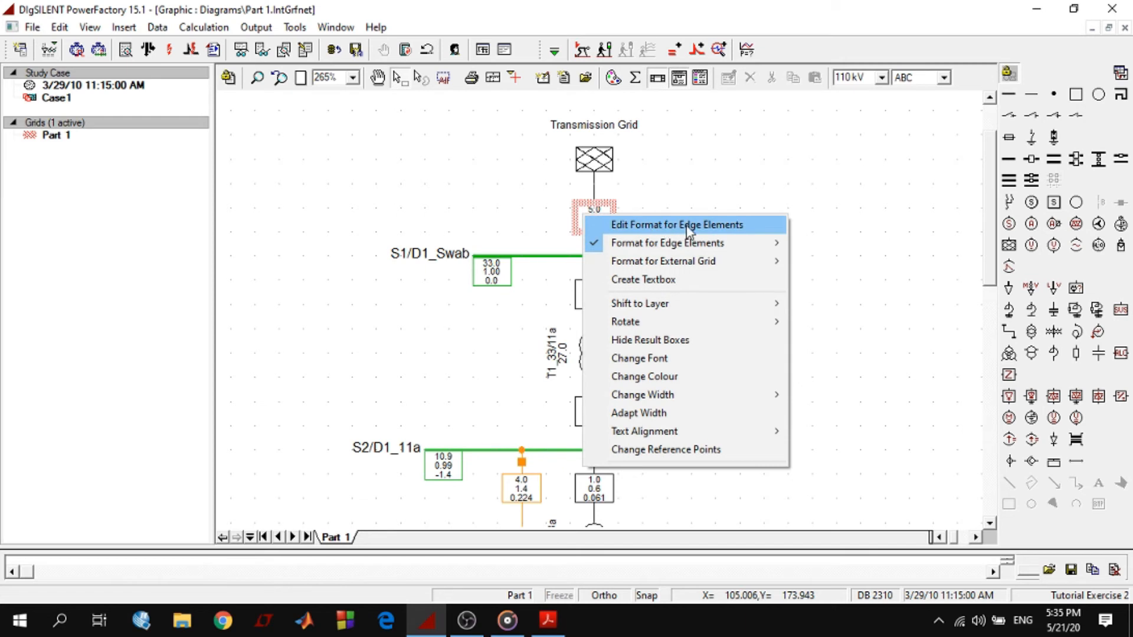
{"action": "mouse_move", "coordinate": [673, 247]}
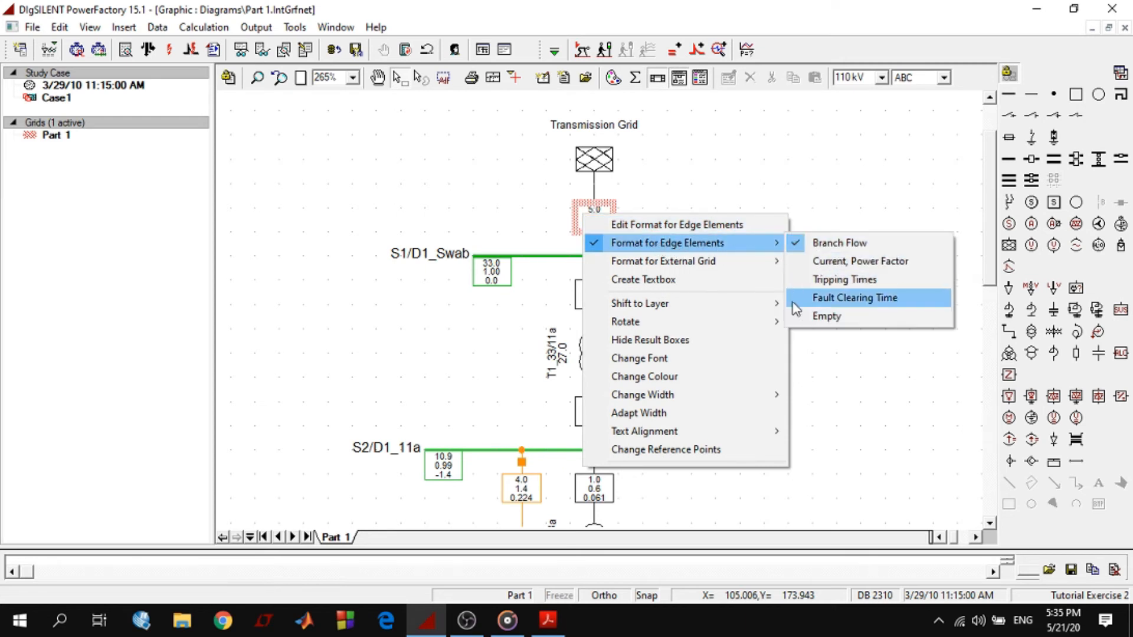
{"action": "left_click", "coordinate": [857, 261]}
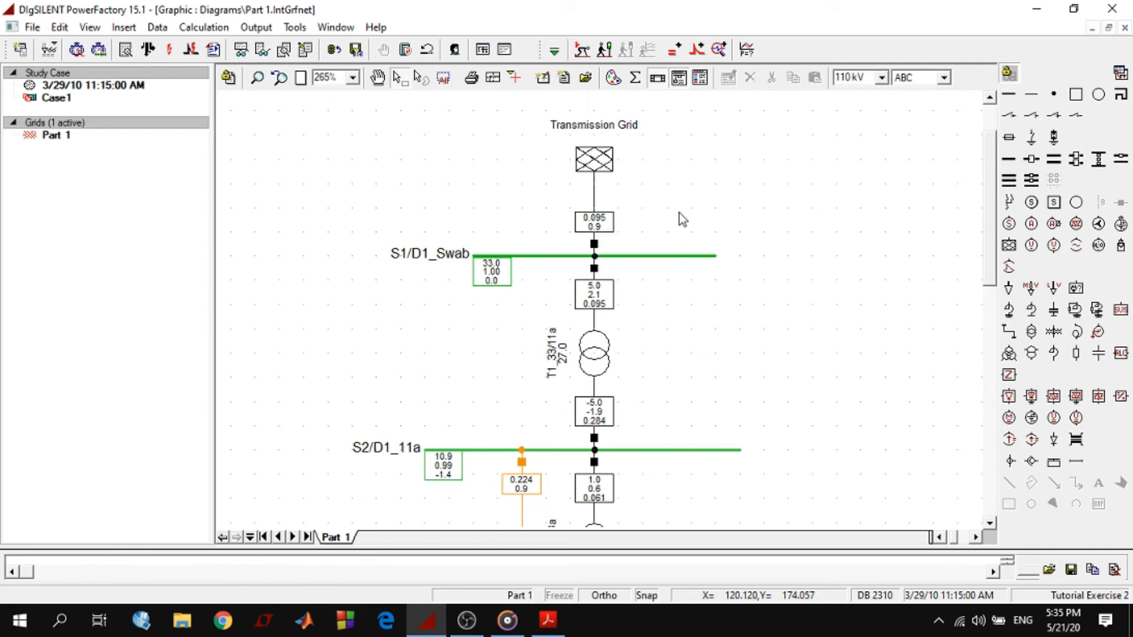
Return the edge element format of the external grid's result box to Branch Flow
{"action": "left_click", "coordinate": [596, 217]}
{"action": "right_click", "coordinate": [595, 218]}
{"action": "left_click", "coordinate": [584, 218]}
{"action": "right_click", "coordinate": [583, 220]}
{"action": "mouse_move", "coordinate": [732, 252]}
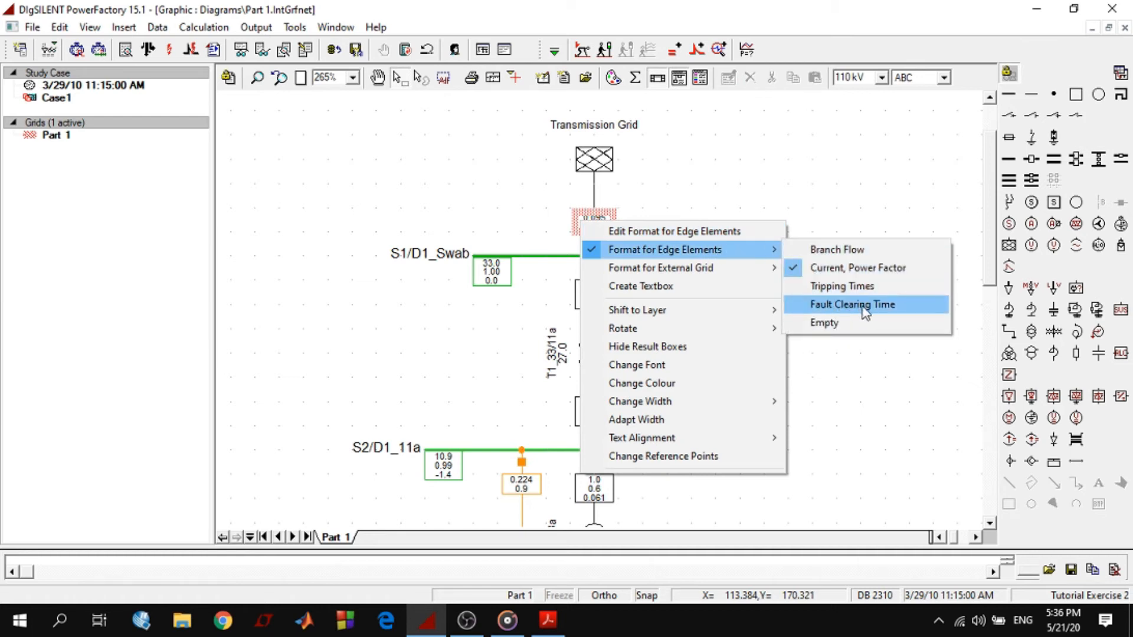
{"action": "left_click", "coordinate": [829, 255]}
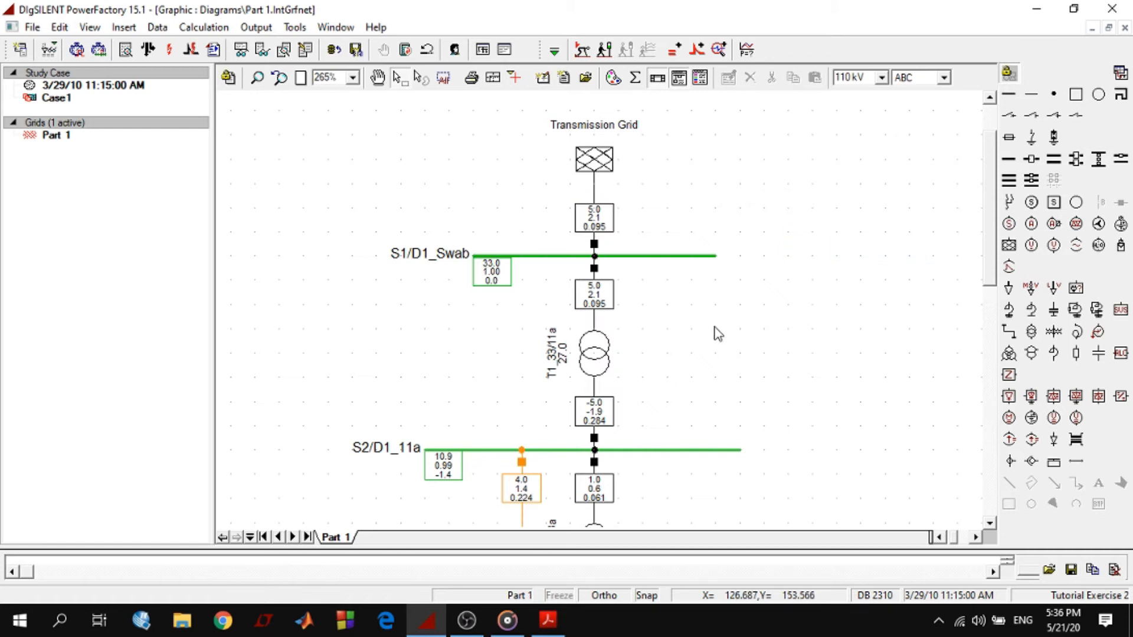
Set the 2-winding transformer result boxes to the Current, Power Factor format and look over the values along the feeder
{"action": "left_click", "coordinate": [606, 300]}
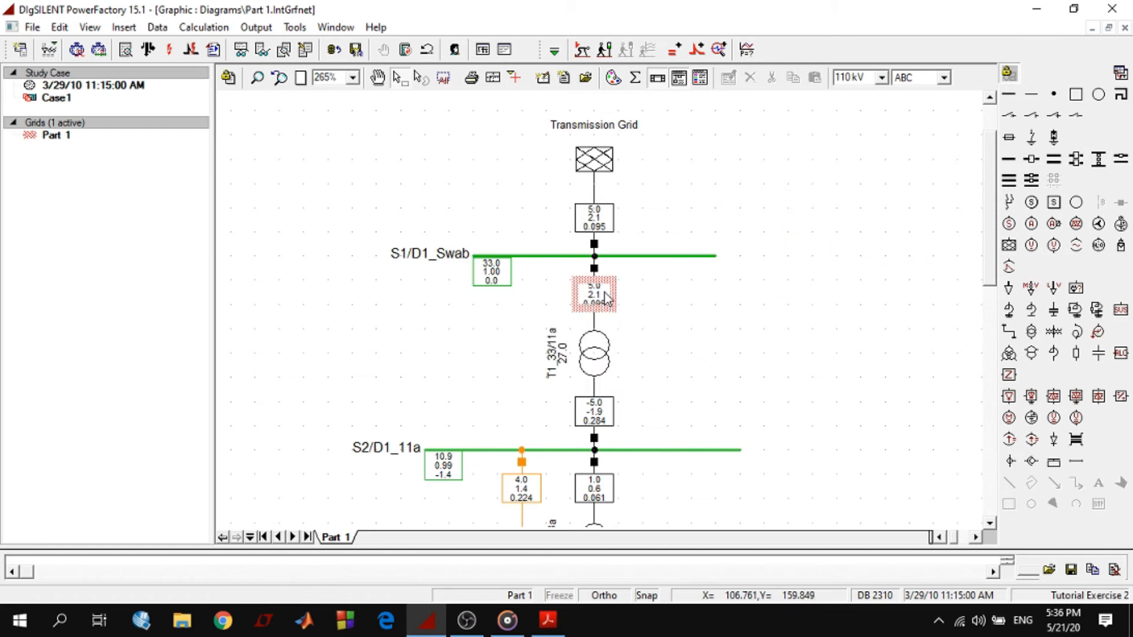
{"action": "right_click", "coordinate": [599, 293]}
{"action": "mouse_move", "coordinate": [687, 343]}
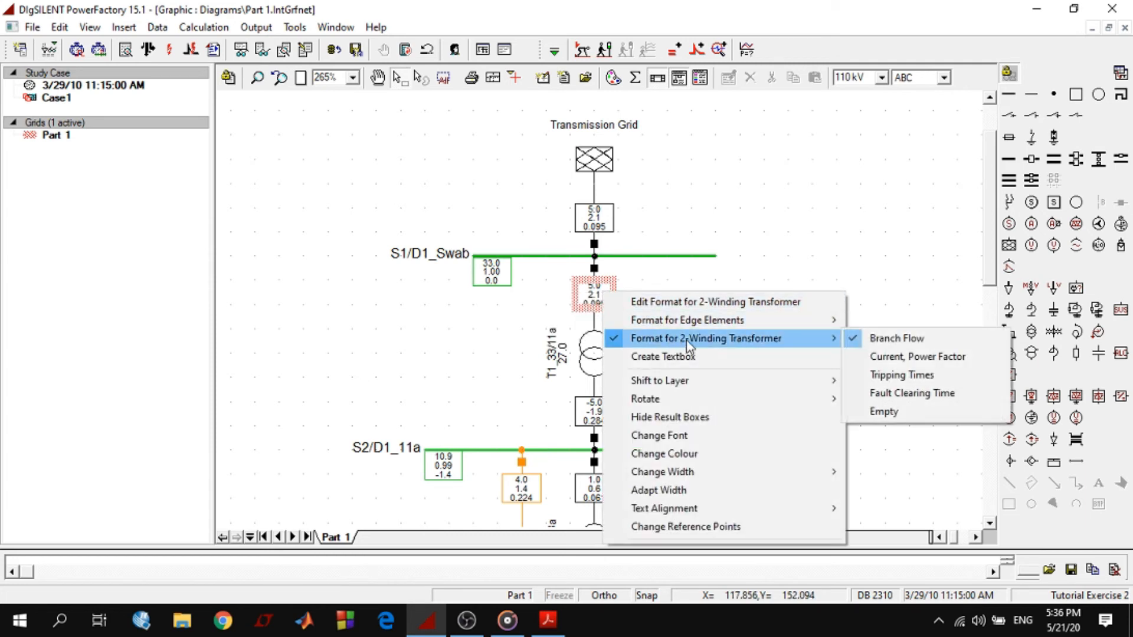
{"action": "left_click", "coordinate": [885, 355]}
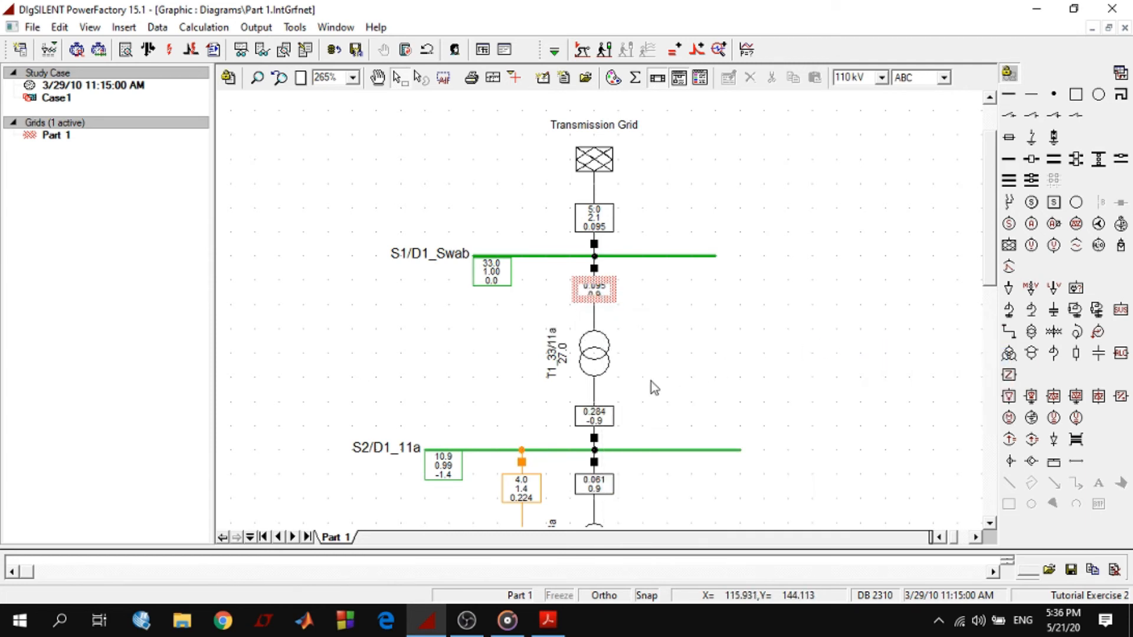
{"action": "scroll", "coordinate": [679, 357], "scroll_direction": "down", "scroll_amount": 2}
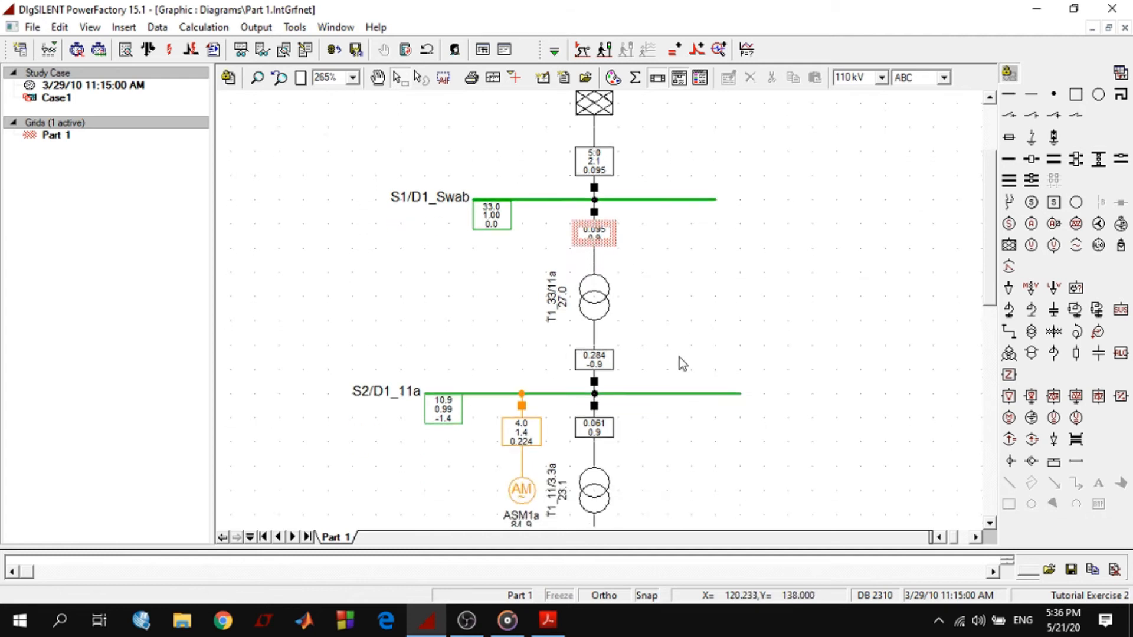
{"action": "scroll", "coordinate": [730, 370], "scroll_direction": "up", "scroll_amount": 2}
{"action": "mouse_move", "coordinate": [608, 226]}
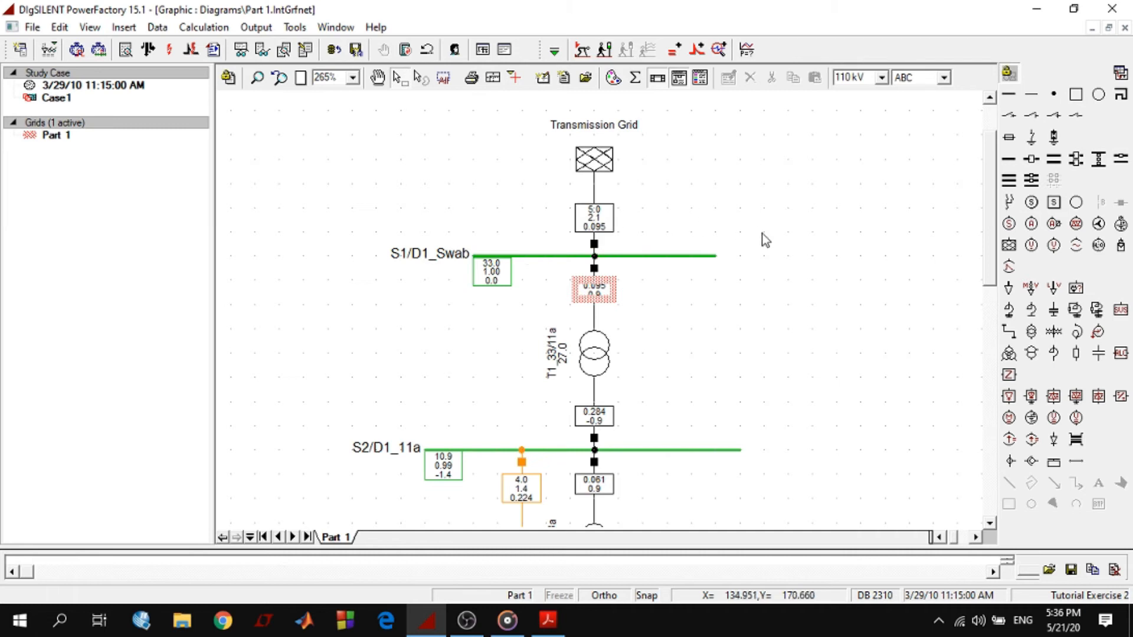
{"action": "scroll", "coordinate": [766, 241], "scroll_direction": "down", "scroll_amount": 4}
{"action": "scroll", "coordinate": [789, 391], "scroll_direction": "up", "scroll_amount": 2}
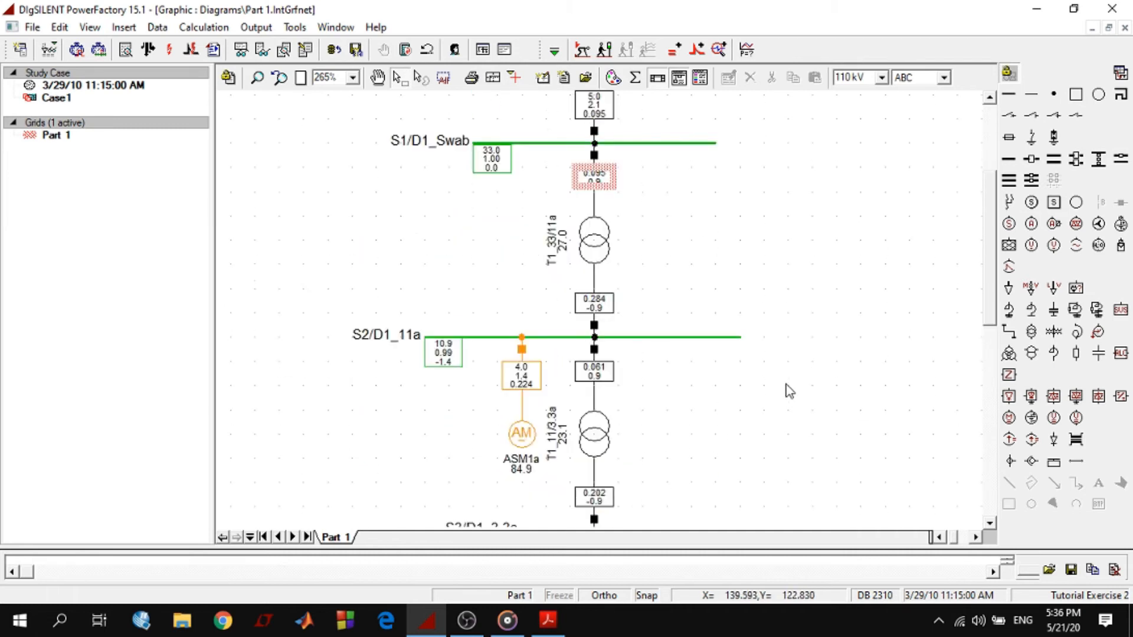
Restore the Branch Flow format for the 2-winding transformer result boxes
{"action": "right_click", "coordinate": [603, 186]}
{"action": "mouse_move", "coordinate": [748, 230]}
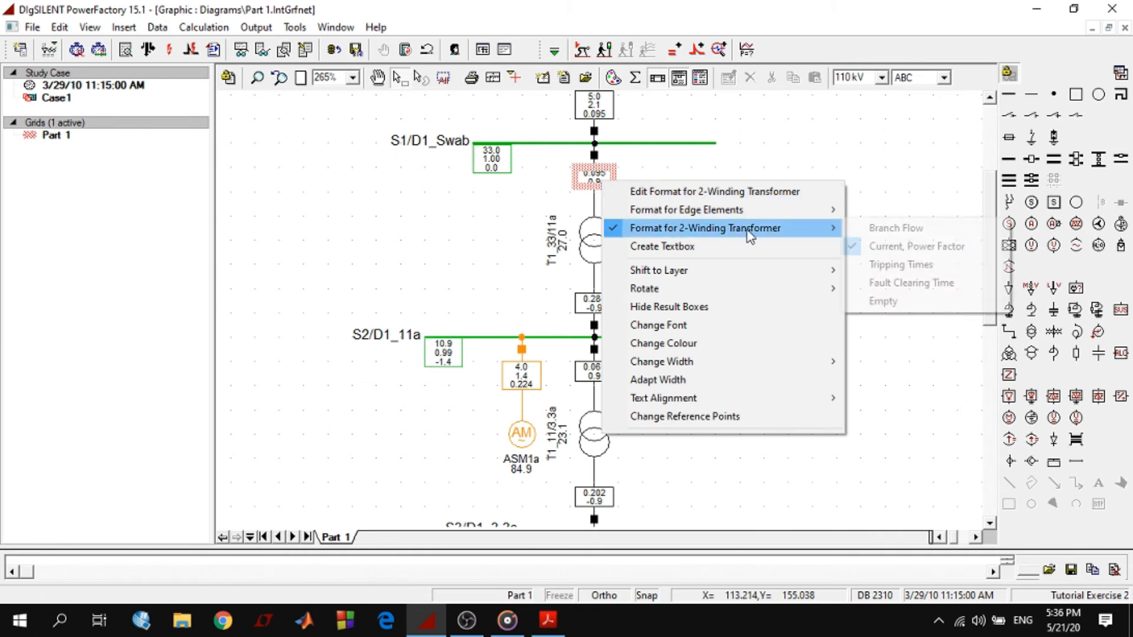
{"action": "left_click", "coordinate": [891, 232]}
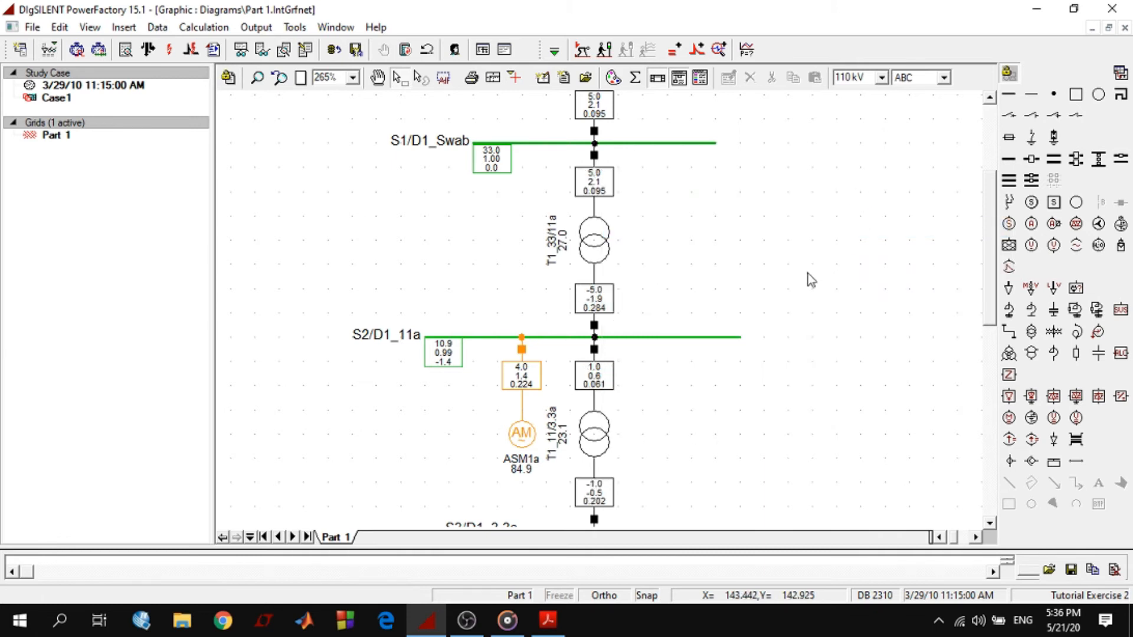
{"action": "scroll", "coordinate": [808, 275], "scroll_direction": "up", "scroll_amount": 1}
{"action": "left_click", "coordinate": [521, 489]}
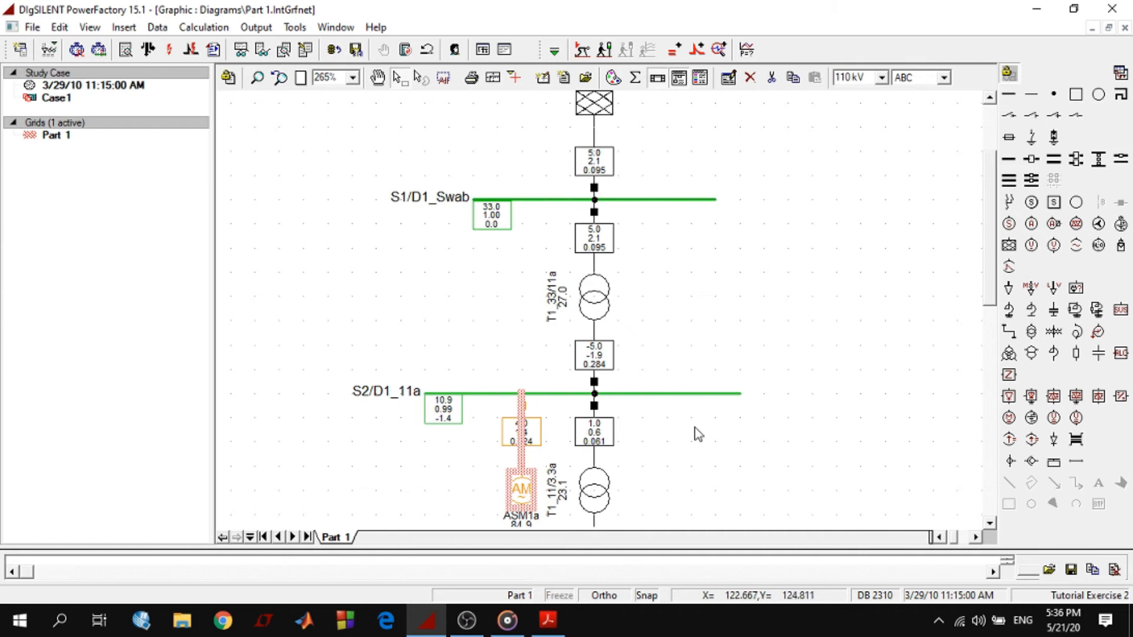
{"action": "scroll", "coordinate": [614, 444], "scroll_direction": "down", "scroll_amount": 4}
{"action": "left_click", "coordinate": [593, 466]}
{"action": "scroll", "coordinate": [759, 411], "scroll_direction": "up", "scroll_amount": 6}
{"action": "left_click", "coordinate": [759, 399]}
Check which node result formats are offered for busbar S1/D1_Swab's result box, without changing the selected format
{"action": "left_click", "coordinate": [493, 328]}
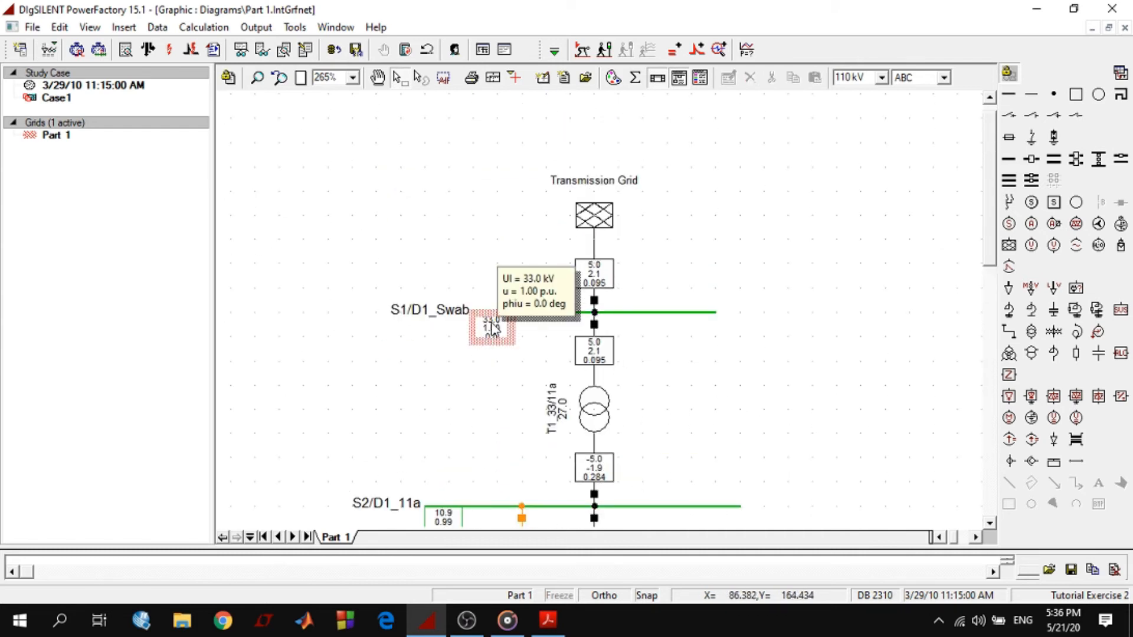
{"action": "right_click", "coordinate": [493, 328]}
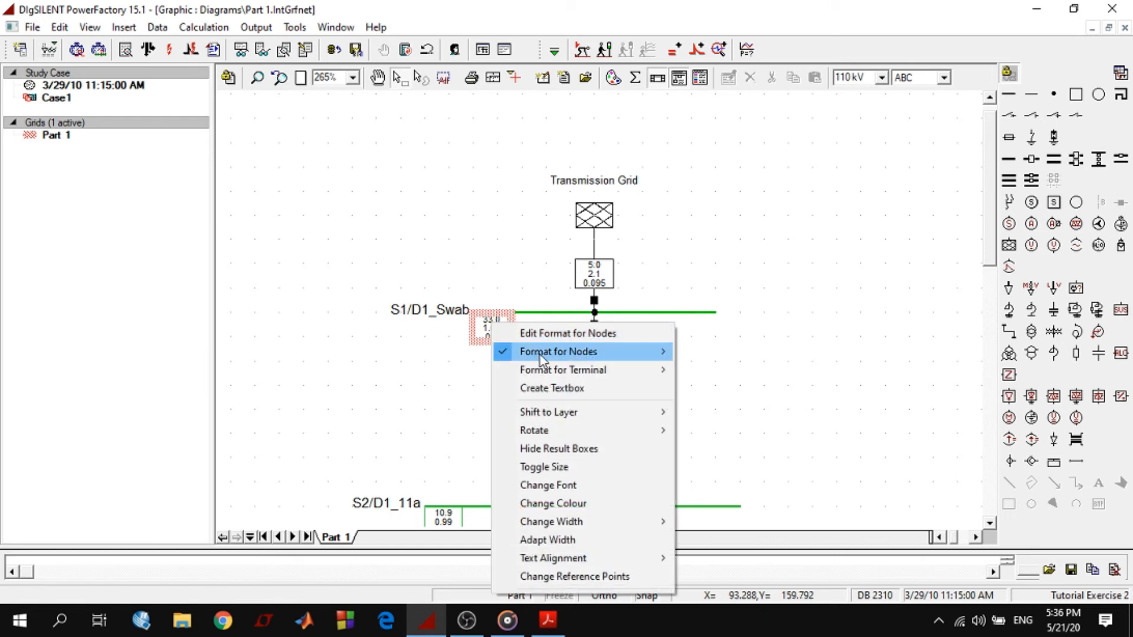
{"action": "mouse_move", "coordinate": [611, 358]}
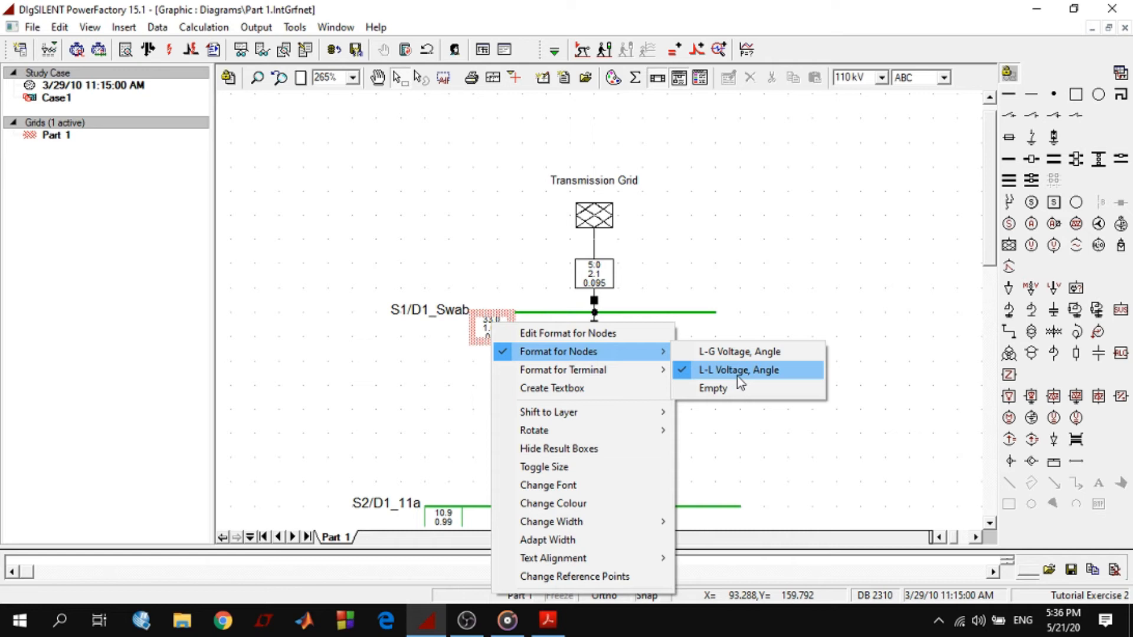
{"action": "left_click", "coordinate": [786, 247]}
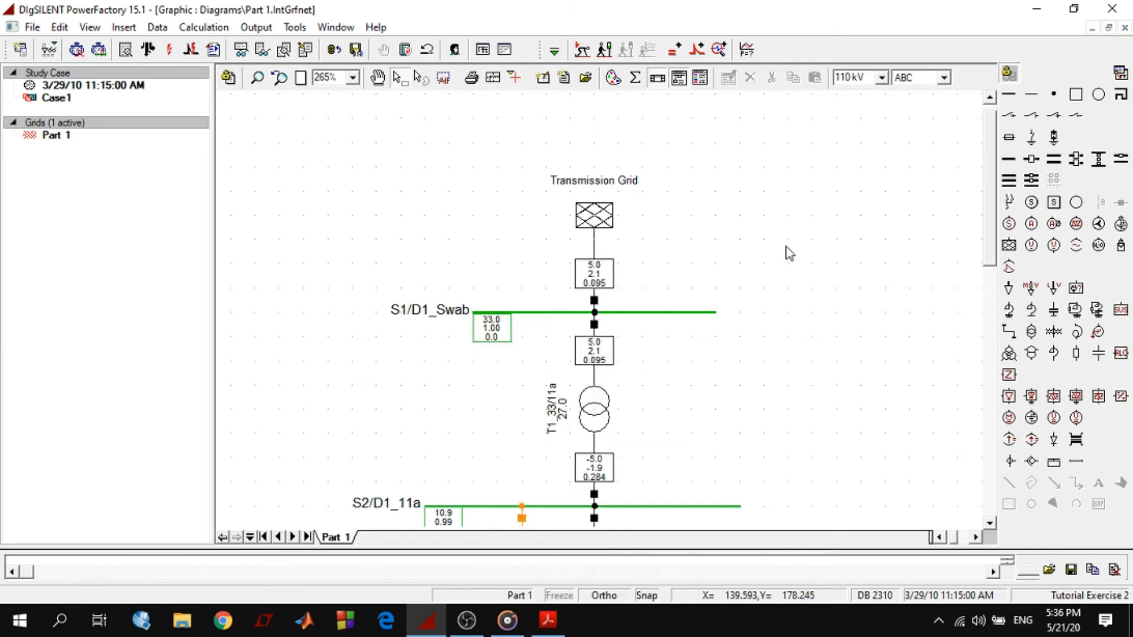
{"action": "scroll", "coordinate": [762, 270], "scroll_direction": "down", "scroll_amount": 2}
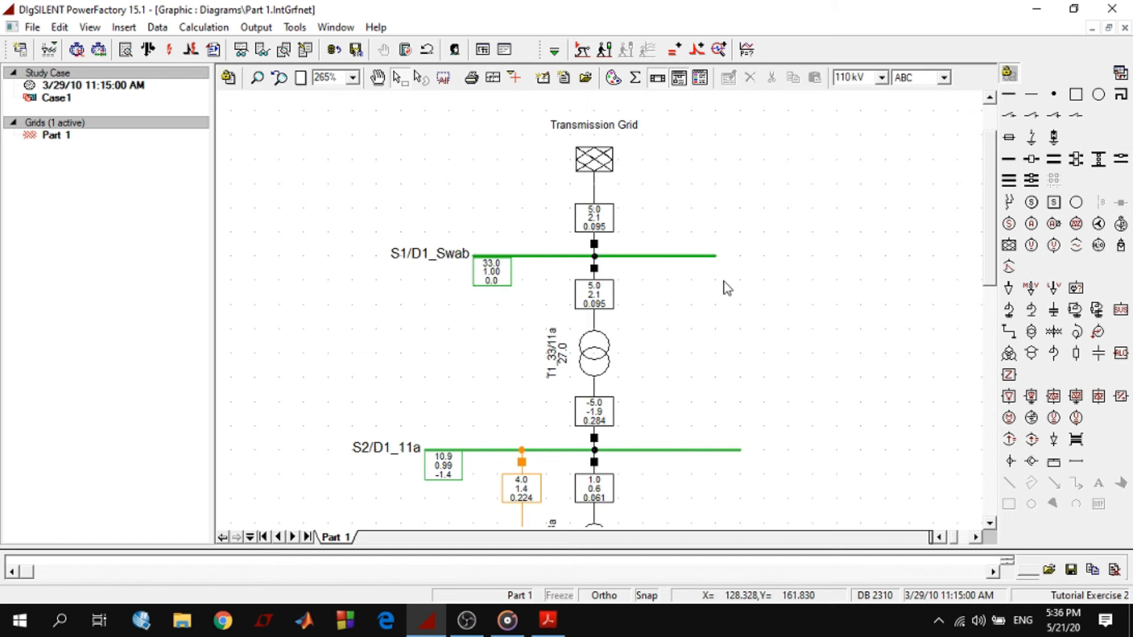
{"action": "right_click", "coordinate": [503, 277]}
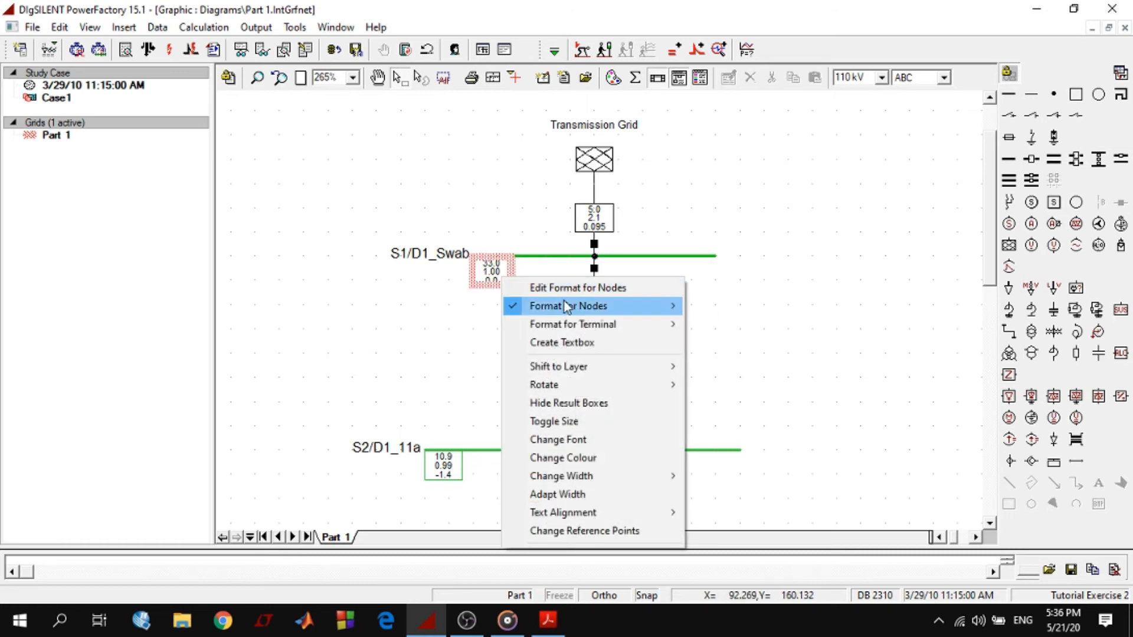
{"action": "mouse_move", "coordinate": [564, 306]}
{"action": "left_click", "coordinate": [850, 217]}
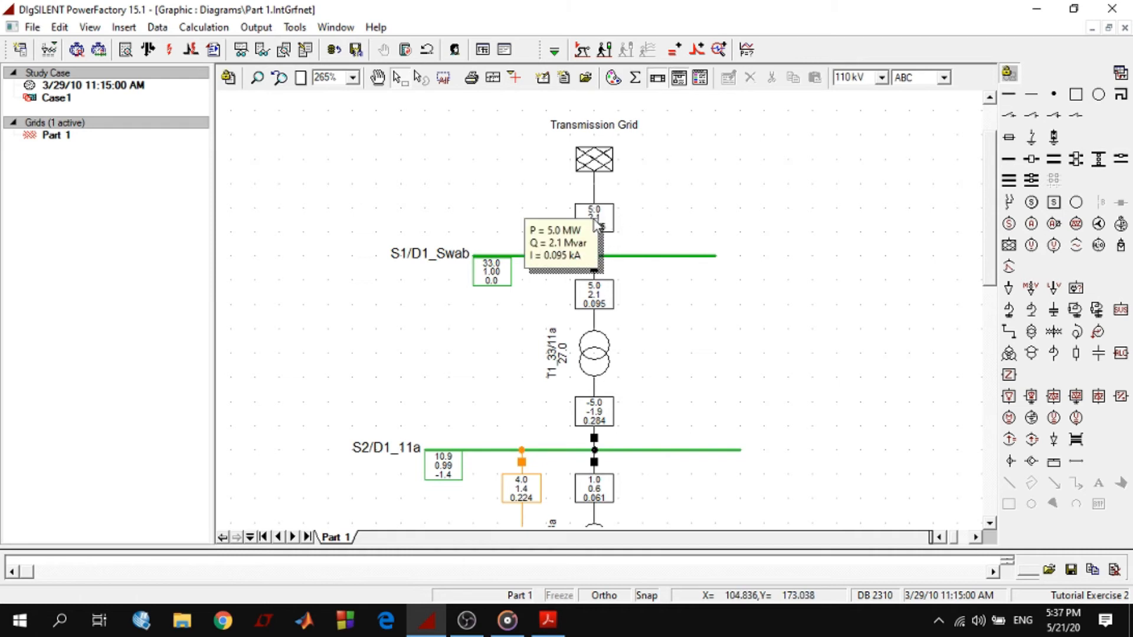
Review the format editing options for the result boxes of the external grid and busbar S1/D1_Swab
{"action": "right_click", "coordinate": [599, 217]}
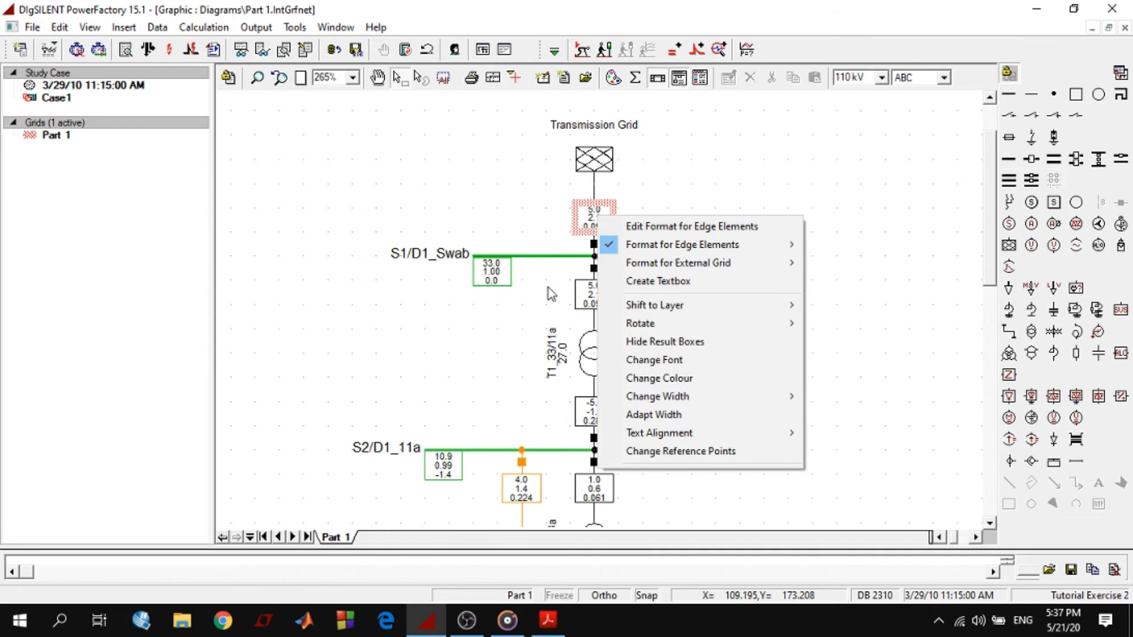
{"action": "left_click", "coordinate": [530, 281]}
{"action": "right_click", "coordinate": [484, 280]}
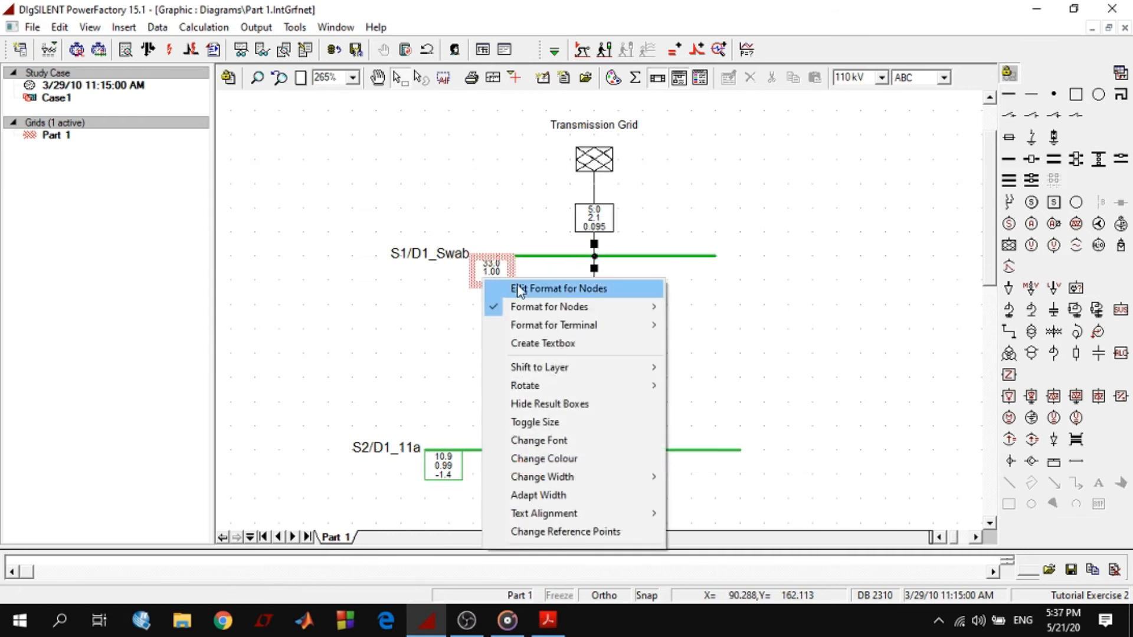
{"action": "left_click", "coordinate": [813, 234]}
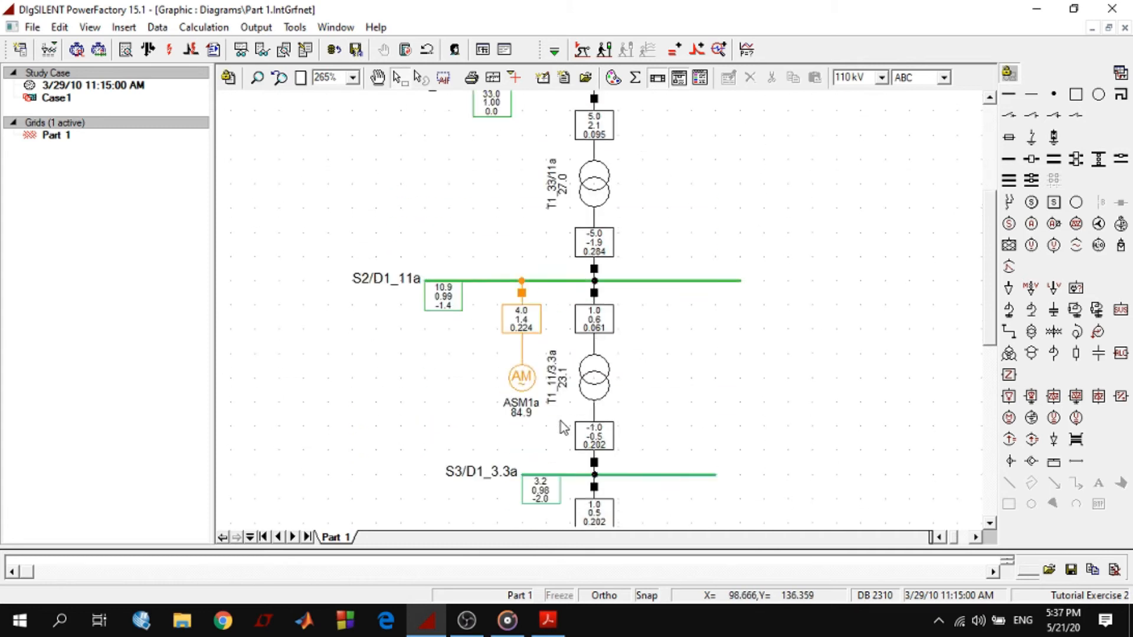
{"action": "scroll", "coordinate": [596, 354], "scroll_direction": "down", "scroll_amount": 3}
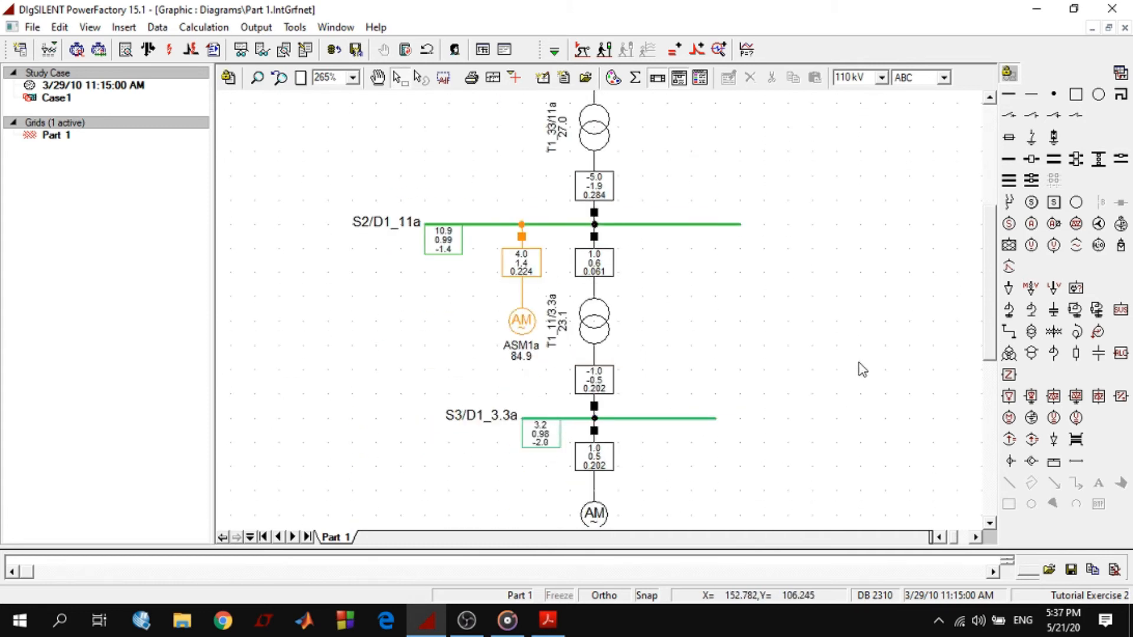
{"action": "scroll", "coordinate": [862, 369], "scroll_direction": "up", "scroll_amount": 2}
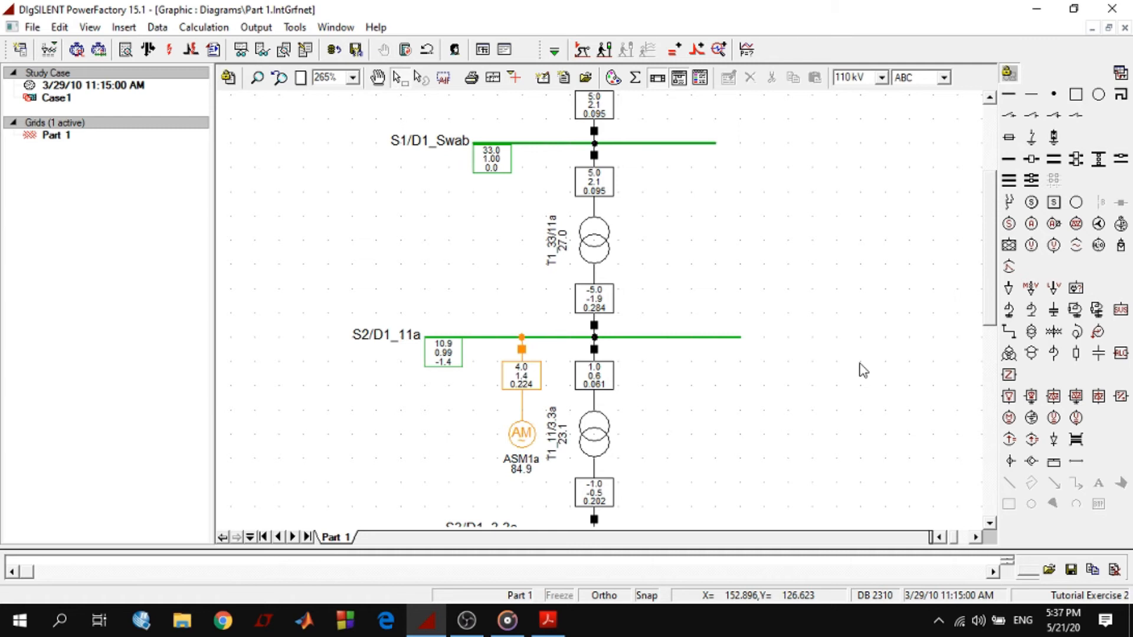
{"action": "left_click", "coordinate": [496, 167]}
{"action": "right_click", "coordinate": [496, 165]}
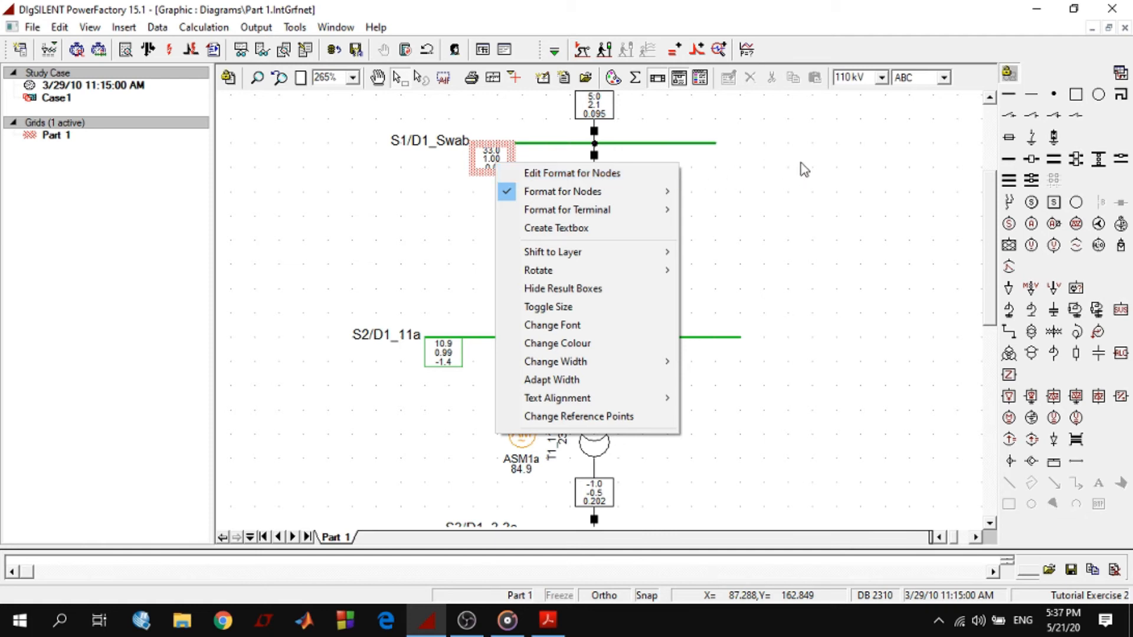
{"action": "left_click", "coordinate": [806, 203]}
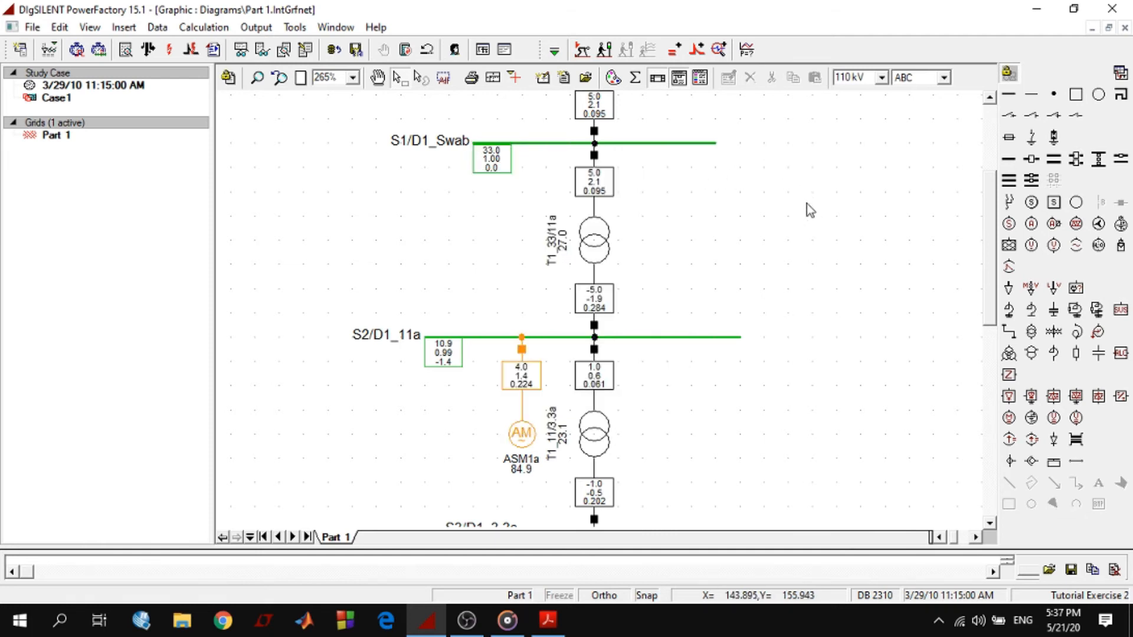
Open the external grid's edge element result format for editing and set its variable input mode to User Selection
{"action": "scroll", "coordinate": [802, 211], "scroll_direction": "up", "scroll_amount": 2}
{"action": "left_click", "coordinate": [586, 214]}
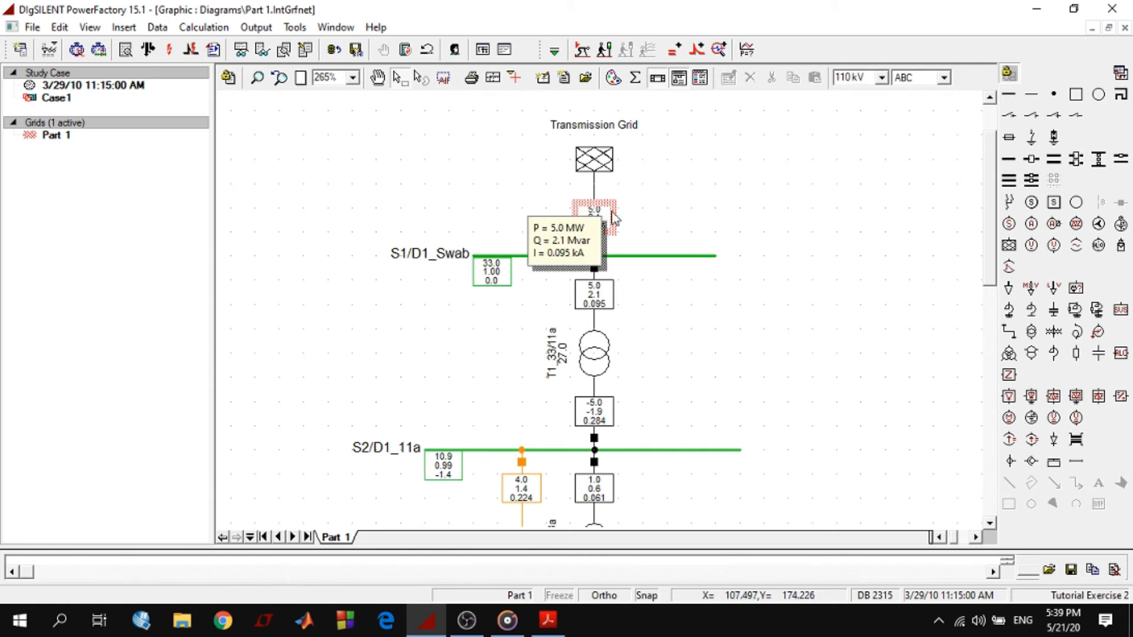
{"action": "right_click", "coordinate": [592, 214]}
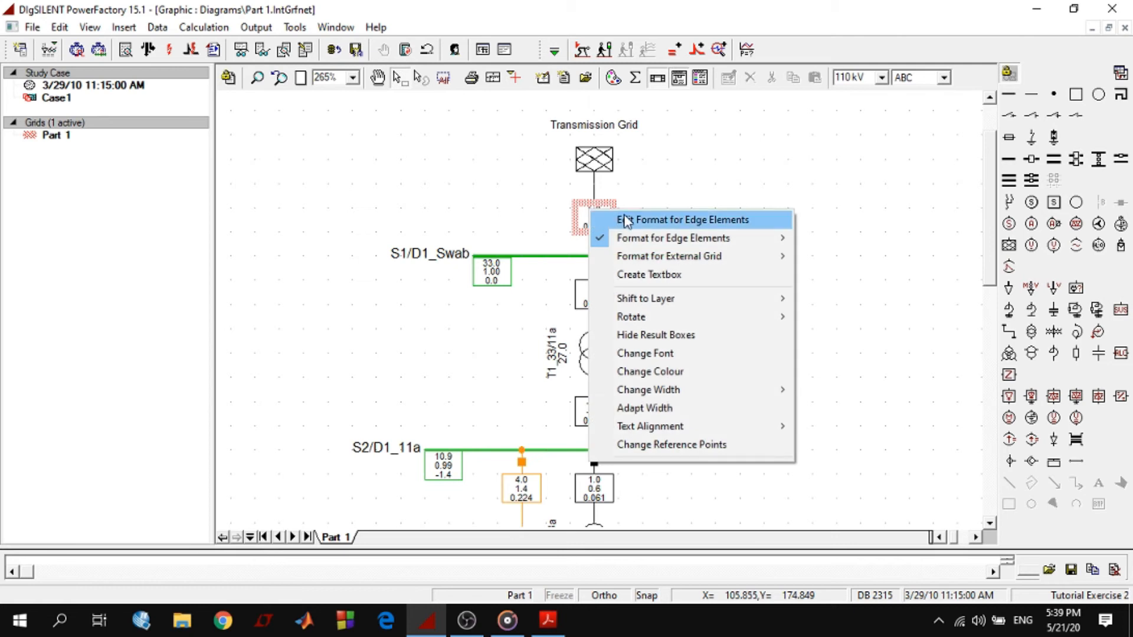
{"action": "left_click", "coordinate": [698, 222]}
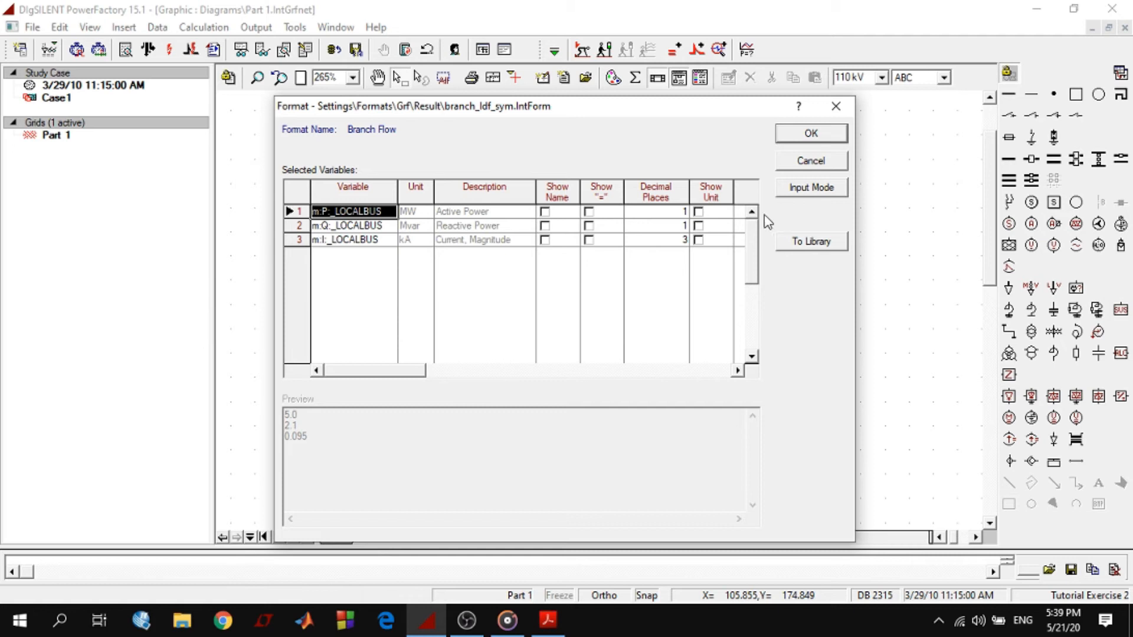
{"action": "left_click", "coordinate": [812, 189]}
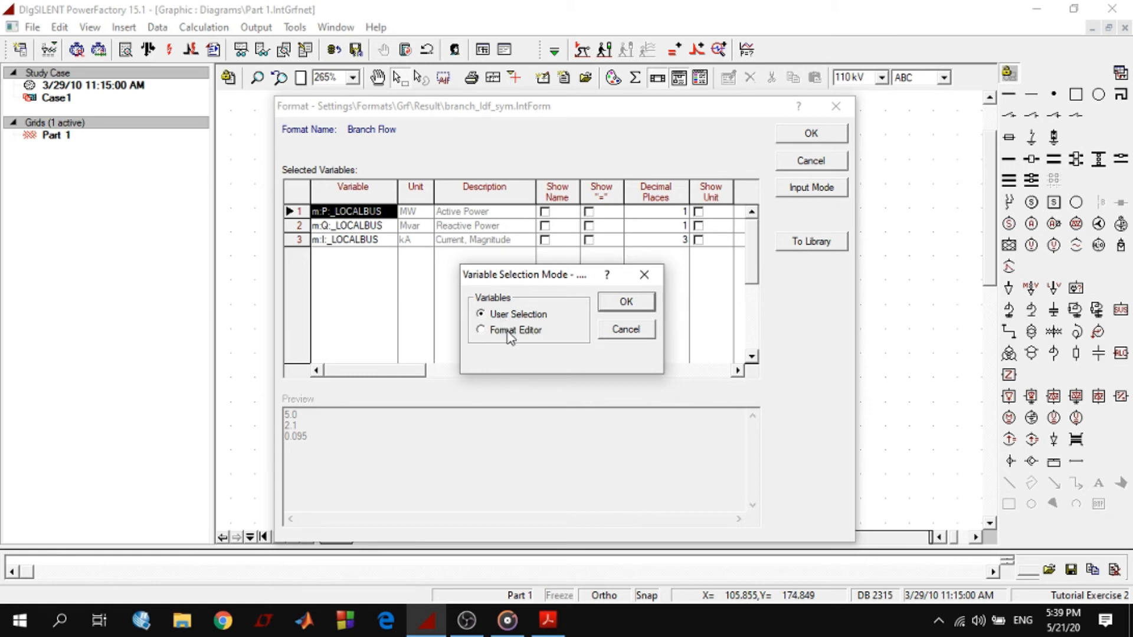
{"action": "left_click", "coordinate": [626, 302]}
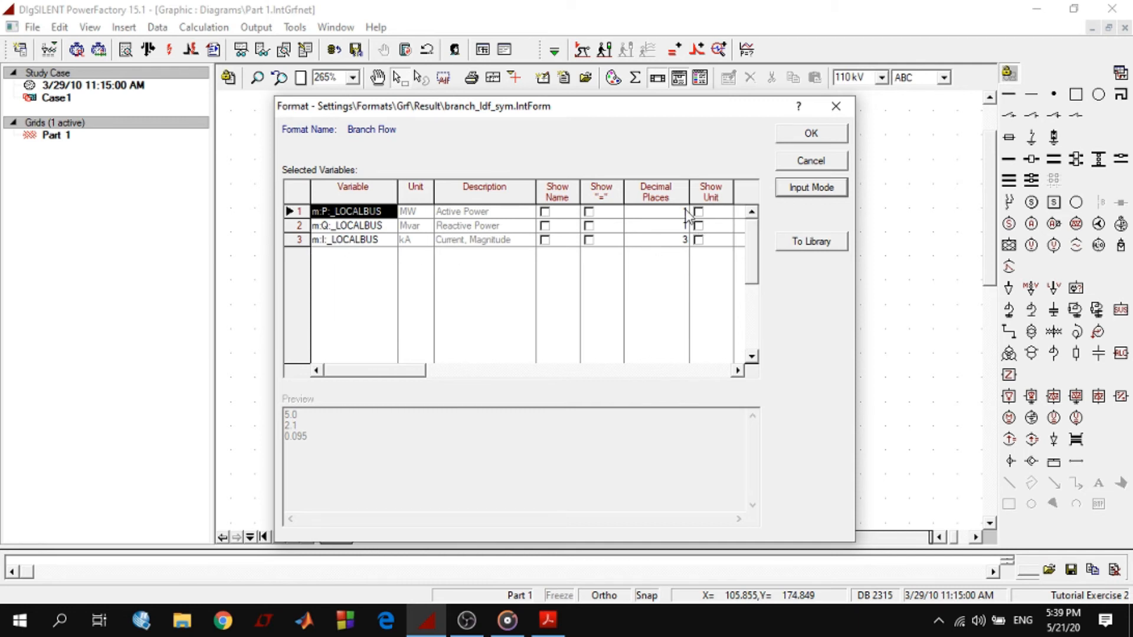
Set the decimal places of active power, reactive power and current magnitude to 2 in the Branch Flow format and apply it
{"action": "left_click", "coordinate": [683, 240]}
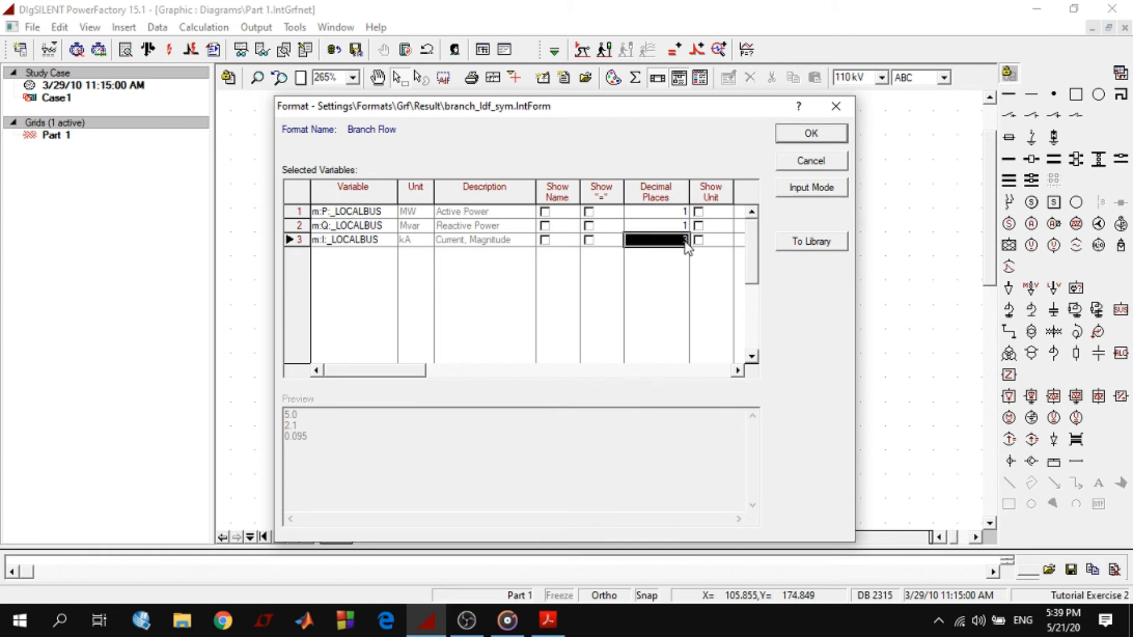
{"action": "left_click", "coordinate": [685, 211]}
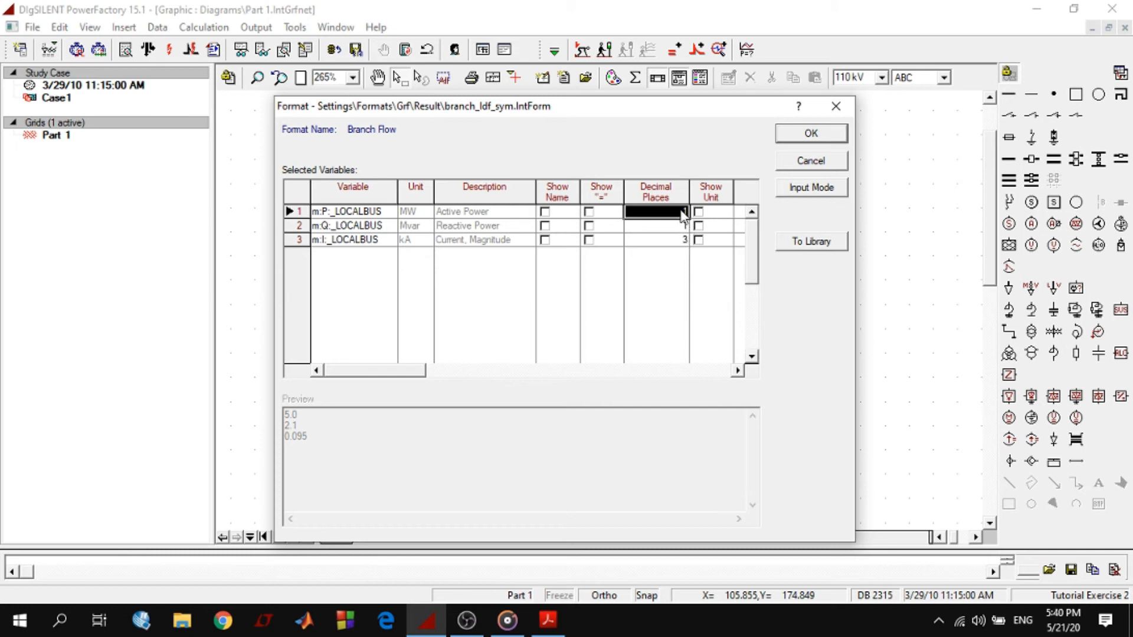
{"action": "type", "text": "2"}
{"action": "left_click", "coordinate": [686, 227]}
{"action": "type", "text": "2"}
{"action": "left_click", "coordinate": [684, 241]}
{"action": "type", "text": "2"}
{"action": "left_click", "coordinate": [803, 137]}
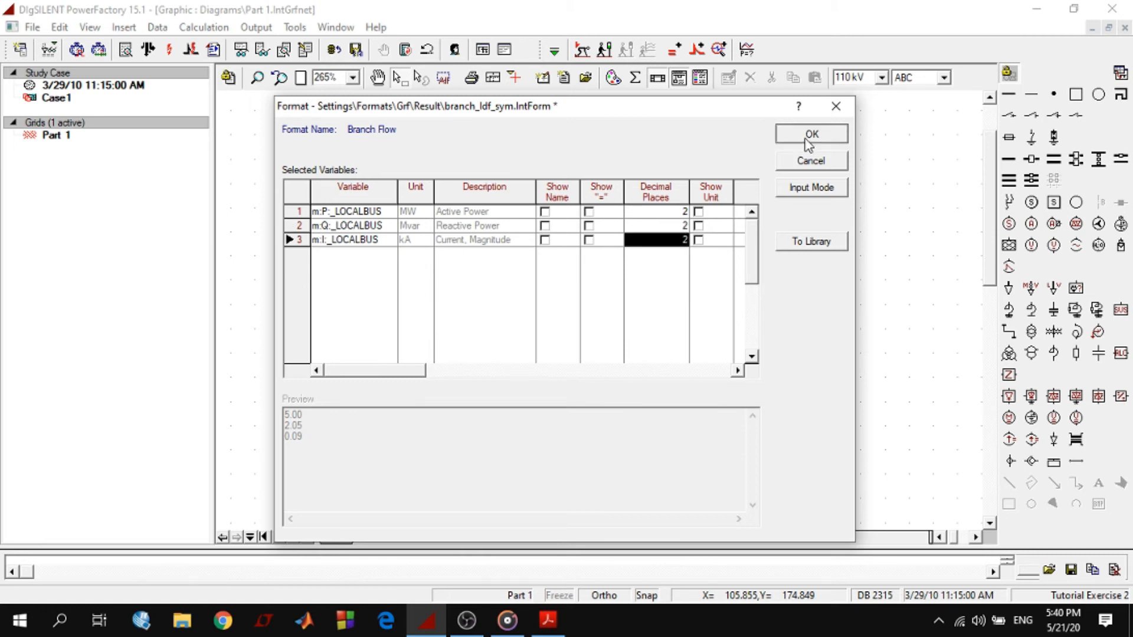
{"action": "left_click", "coordinate": [702, 222]}
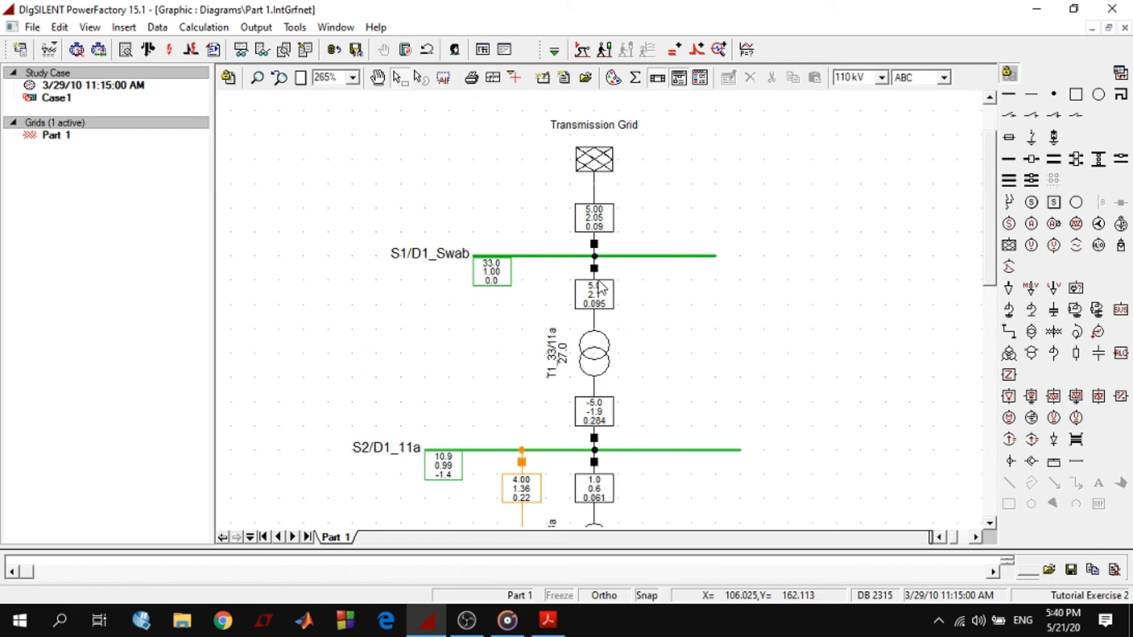
Reopen the external grid's edge element format and insert an empty row above the current magnitude variable
{"action": "right_click", "coordinate": [608, 217]}
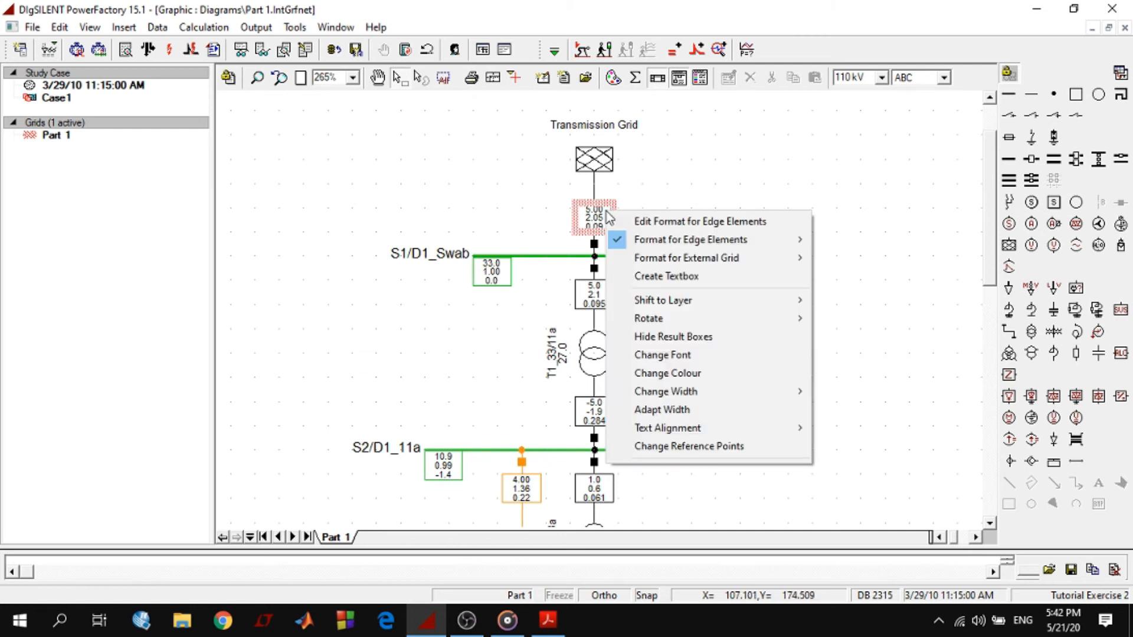
{"action": "left_click", "coordinate": [672, 222]}
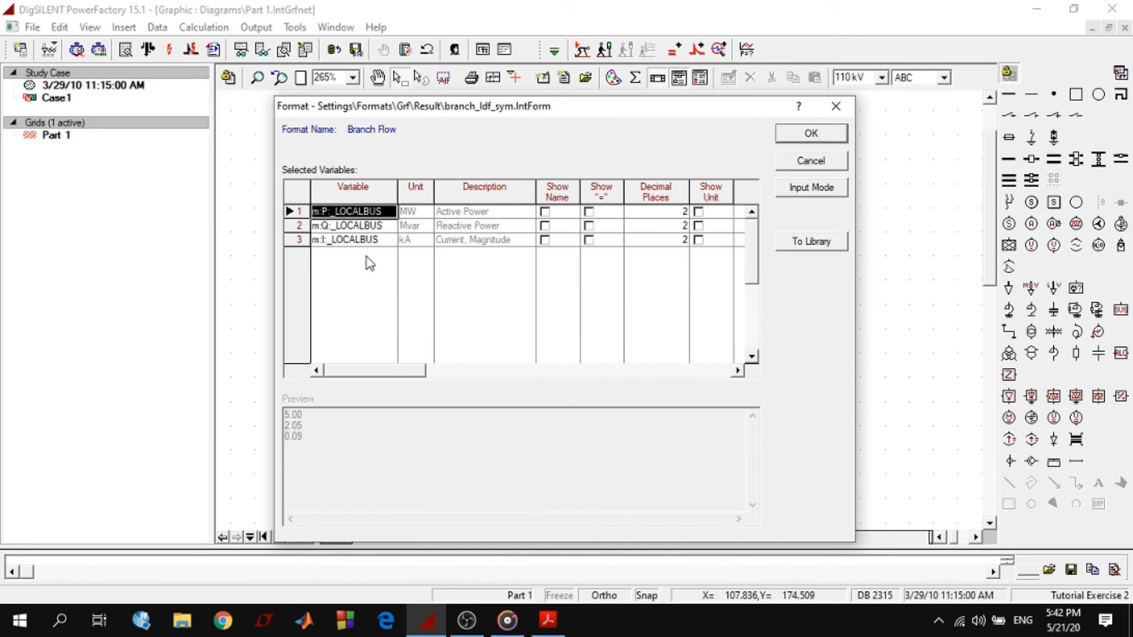
{"action": "left_click", "coordinate": [299, 241]}
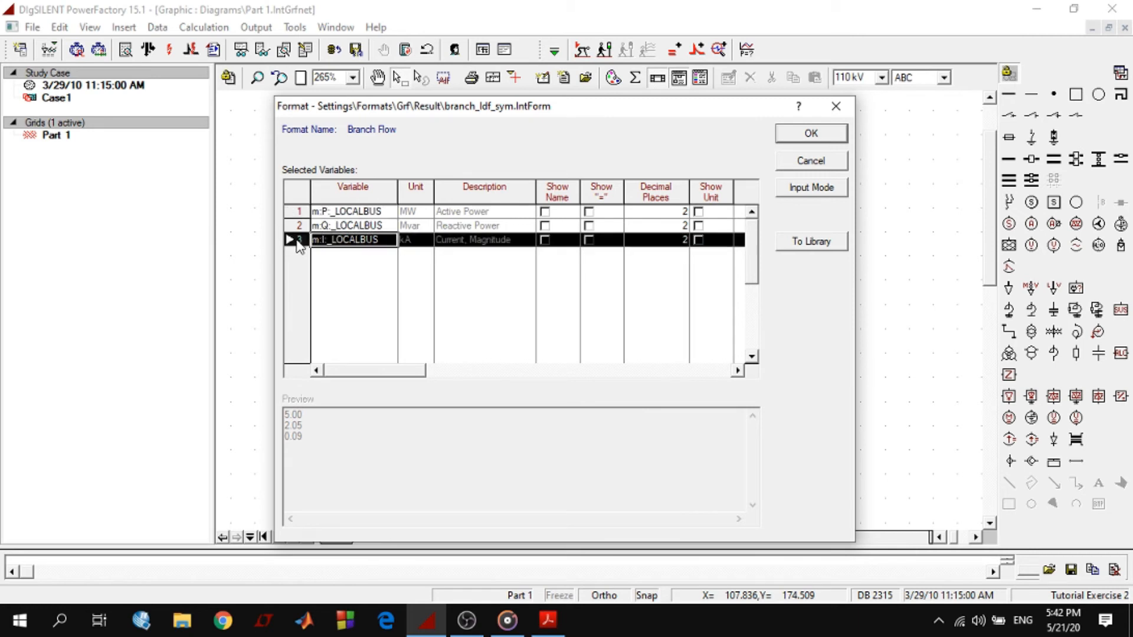
{"action": "right_click", "coordinate": [299, 242]}
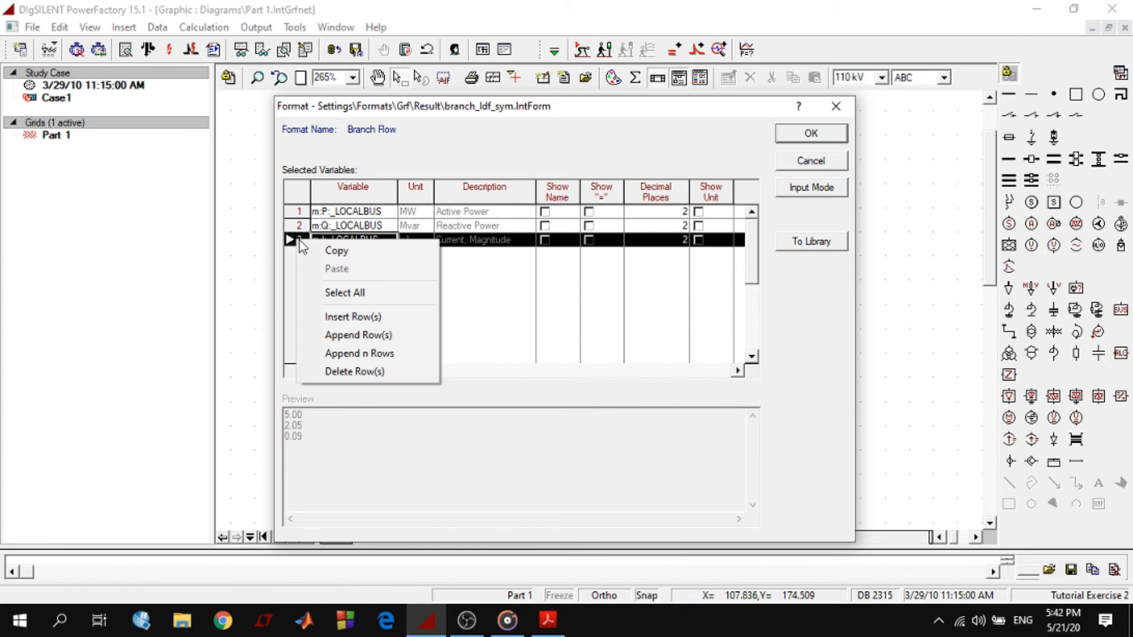
{"action": "left_click", "coordinate": [356, 318]}
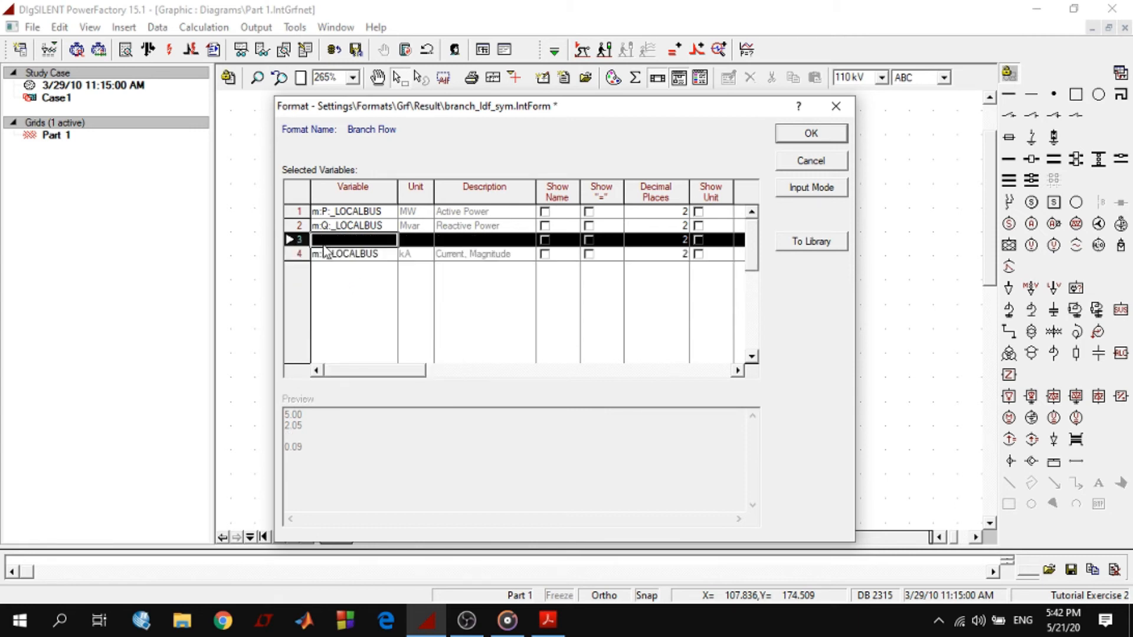
Append one empty row and then 3 more rows at the end of the selected variables table
{"action": "left_click", "coordinate": [292, 255]}
{"action": "right_click", "coordinate": [292, 255]}
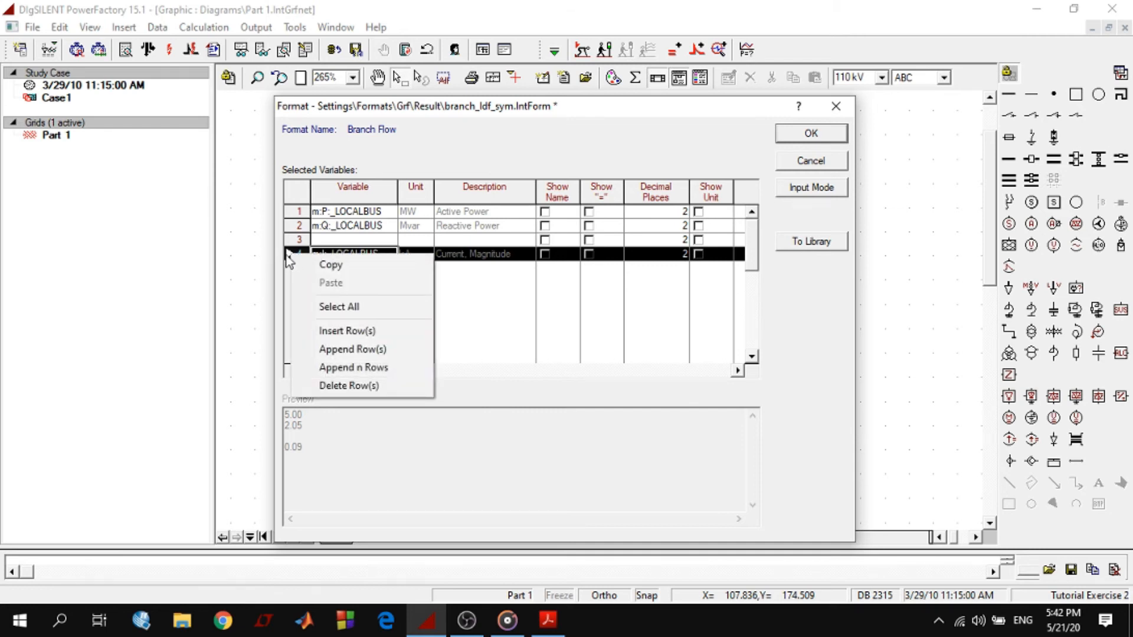
{"action": "left_click", "coordinate": [290, 256]}
{"action": "right_click", "coordinate": [300, 253]}
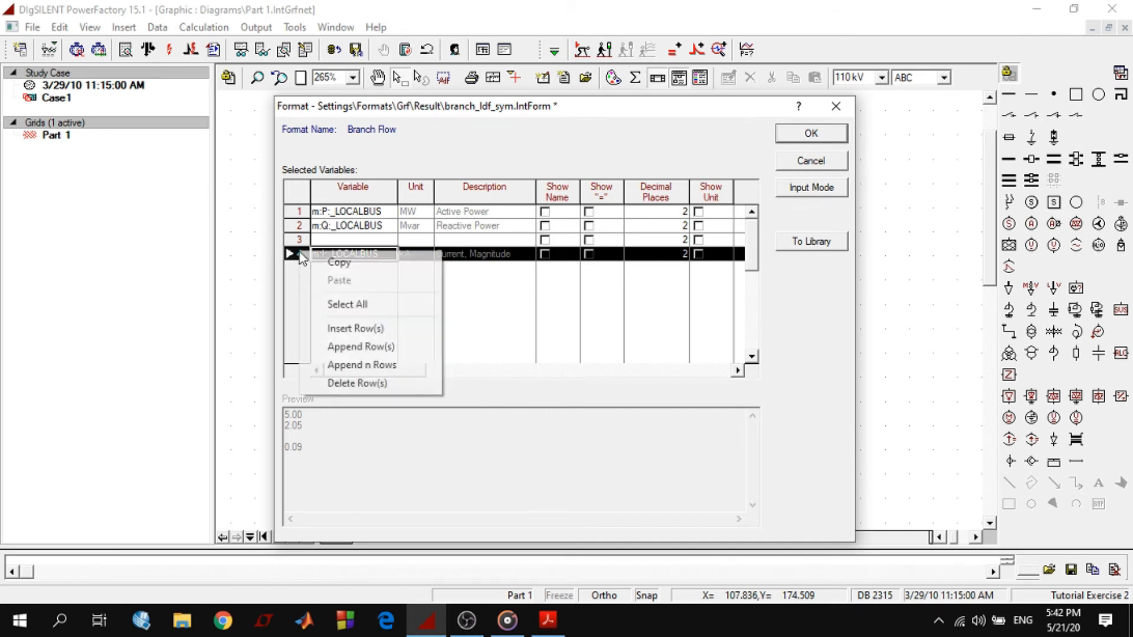
{"action": "left_click", "coordinate": [373, 346]}
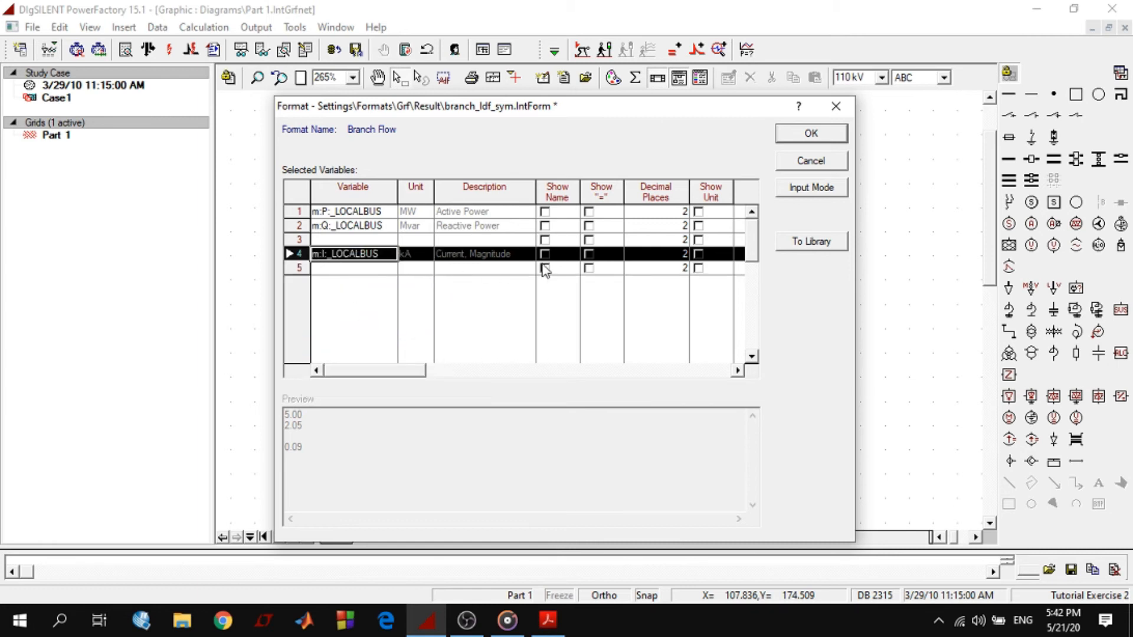
{"action": "right_click", "coordinate": [299, 254]}
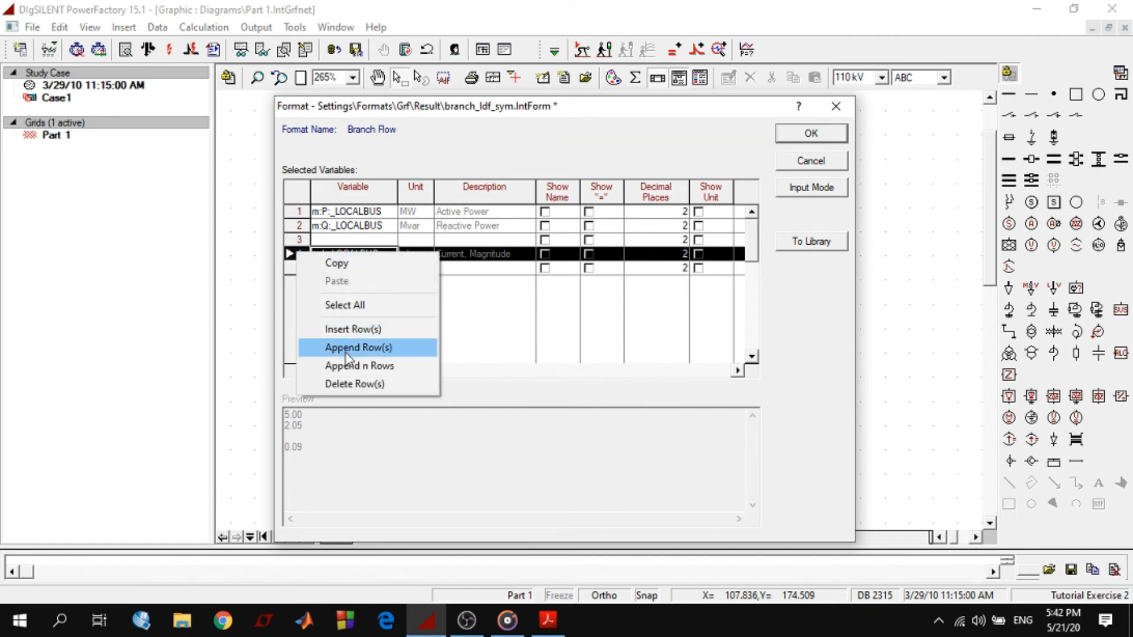
{"action": "left_click", "coordinate": [348, 365]}
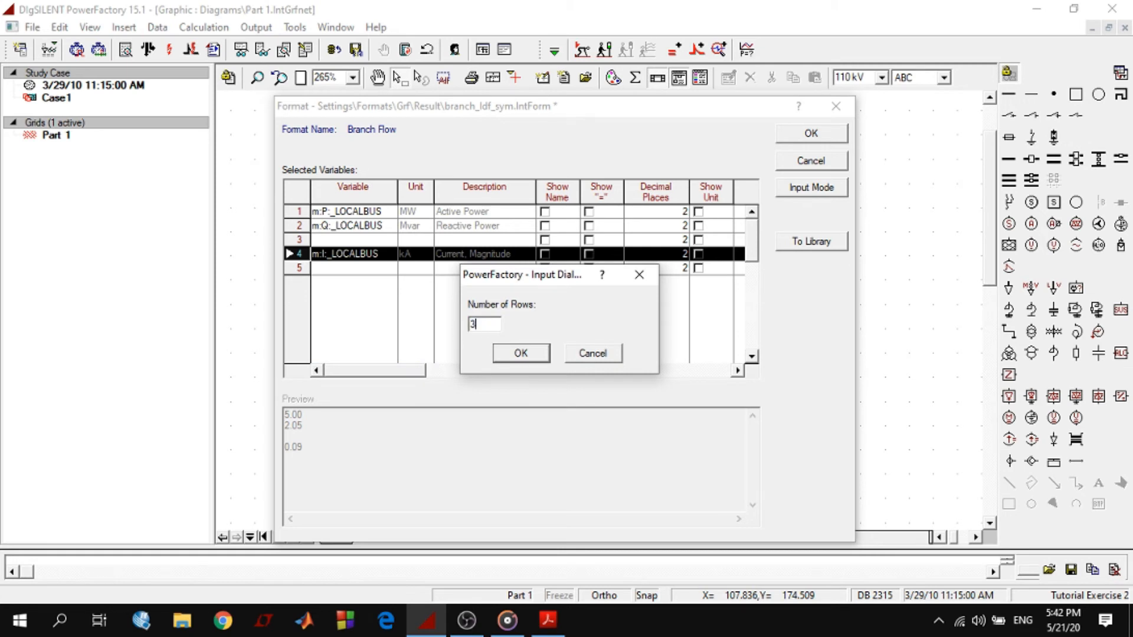
{"action": "left_click", "coordinate": [520, 353]}
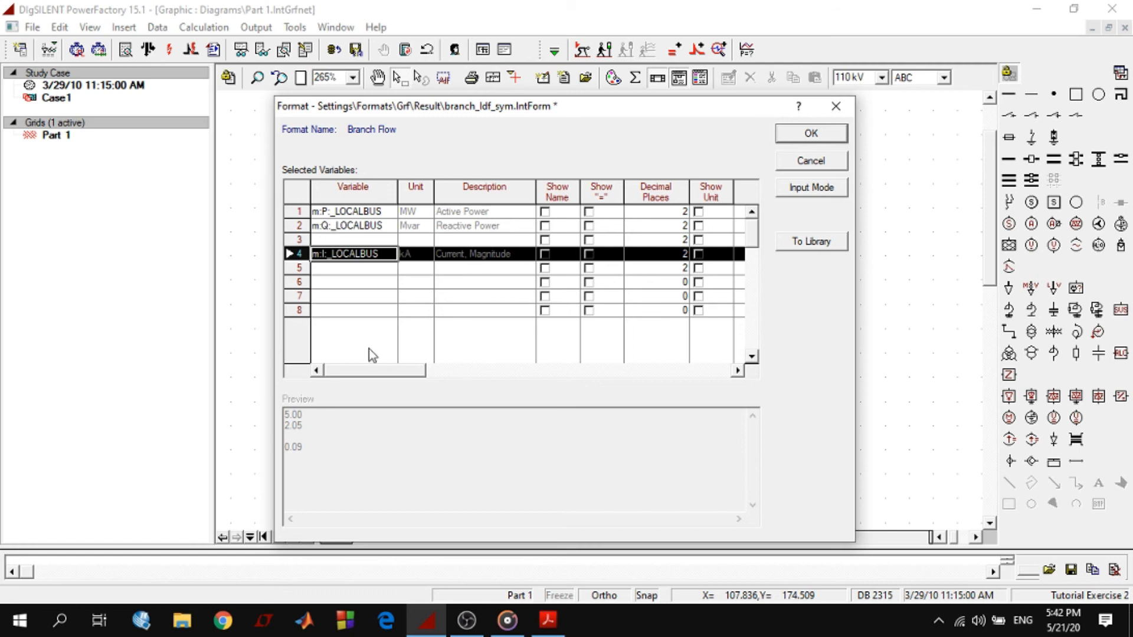
Delete the four empty rows below the current magnitude variable
{"action": "left_click_drag", "start_coordinate": [357, 301], "coordinate": [360, 254]}
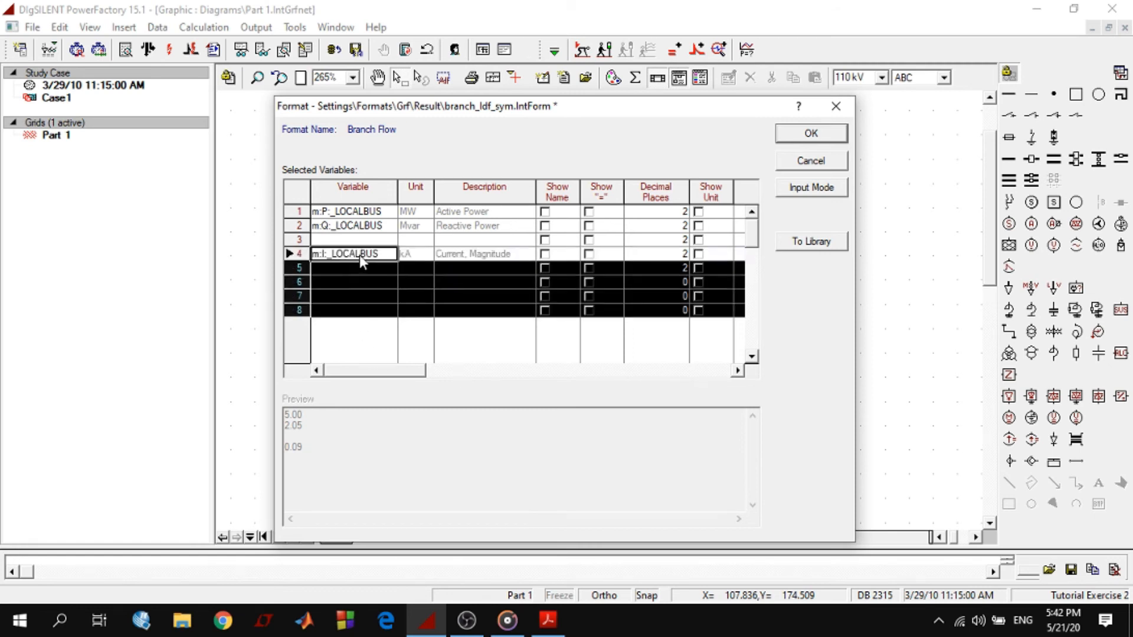
{"action": "right_click", "coordinate": [361, 282]}
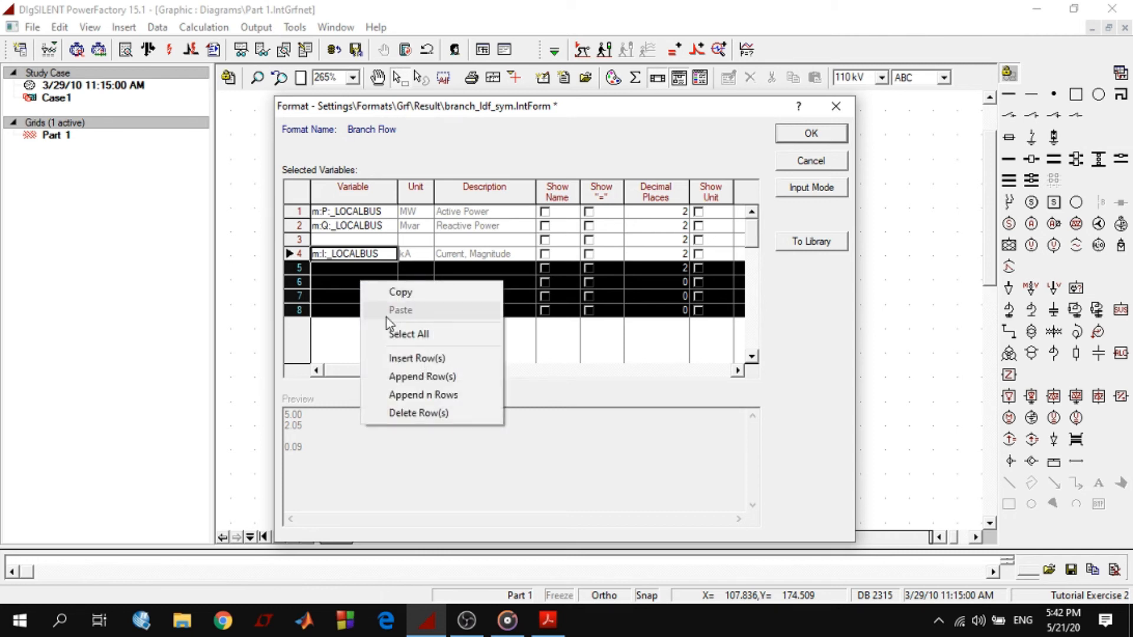
{"action": "left_click", "coordinate": [407, 412]}
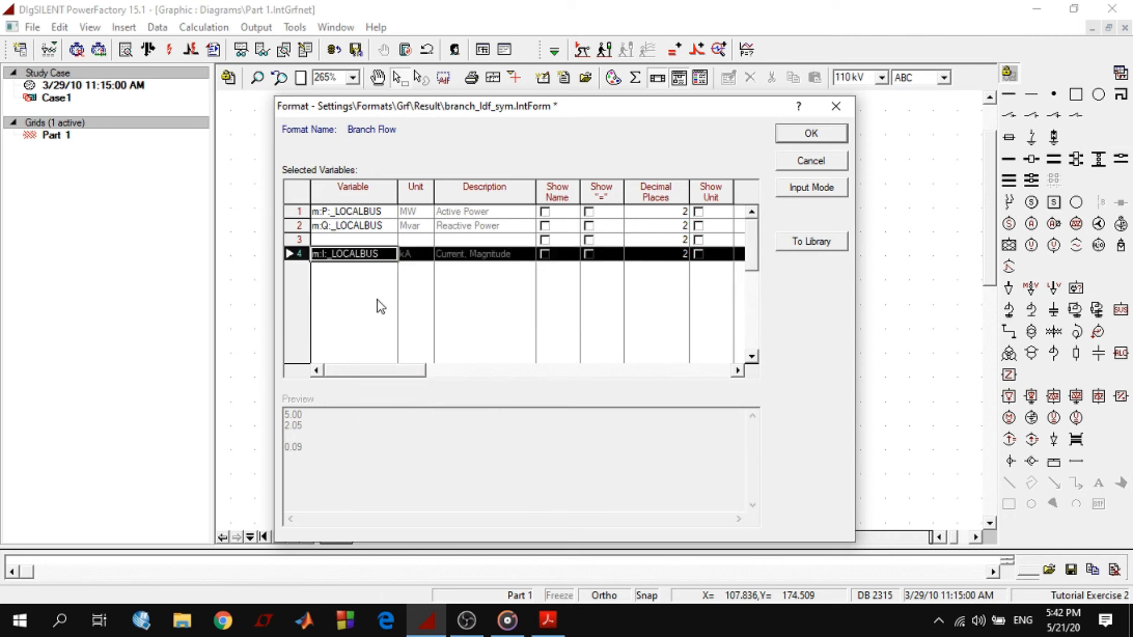
Assign the Power Factor variable cosphi:_LOCALBUS from the Currents, Voltages and Powers set to the empty third row and apply the format
{"action": "left_click", "coordinate": [346, 240]}
{"action": "double_click", "coordinate": [347, 247]}
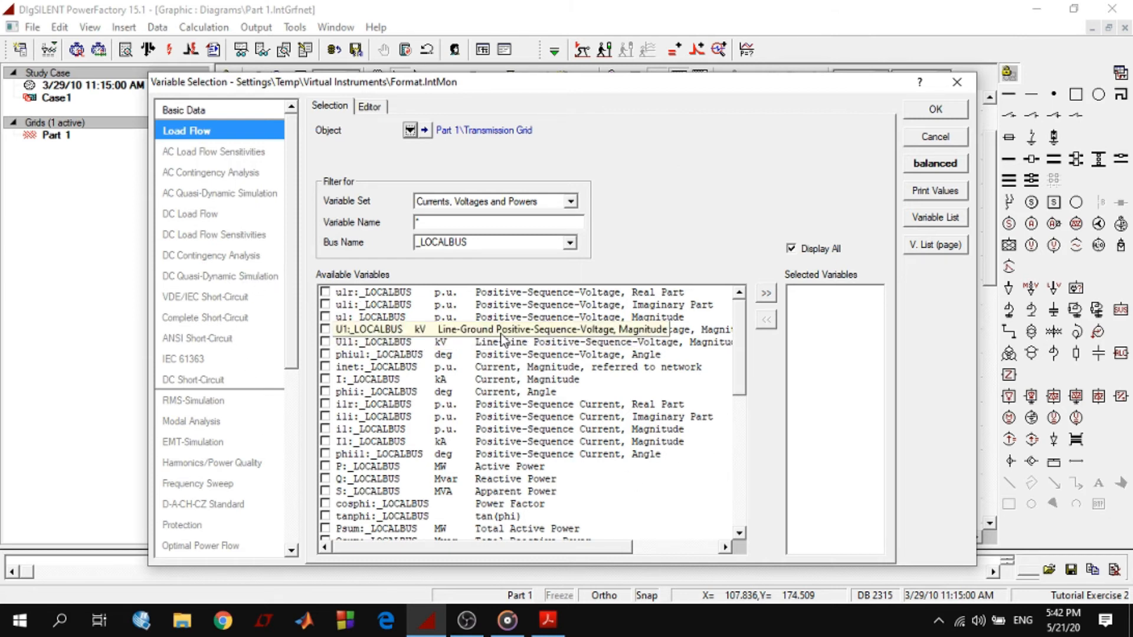
{"action": "scroll", "coordinate": [422, 343], "scroll_direction": "down", "scroll_amount": 3}
{"action": "scroll", "coordinate": [354, 436], "scroll_direction": "down", "scroll_amount": 6}
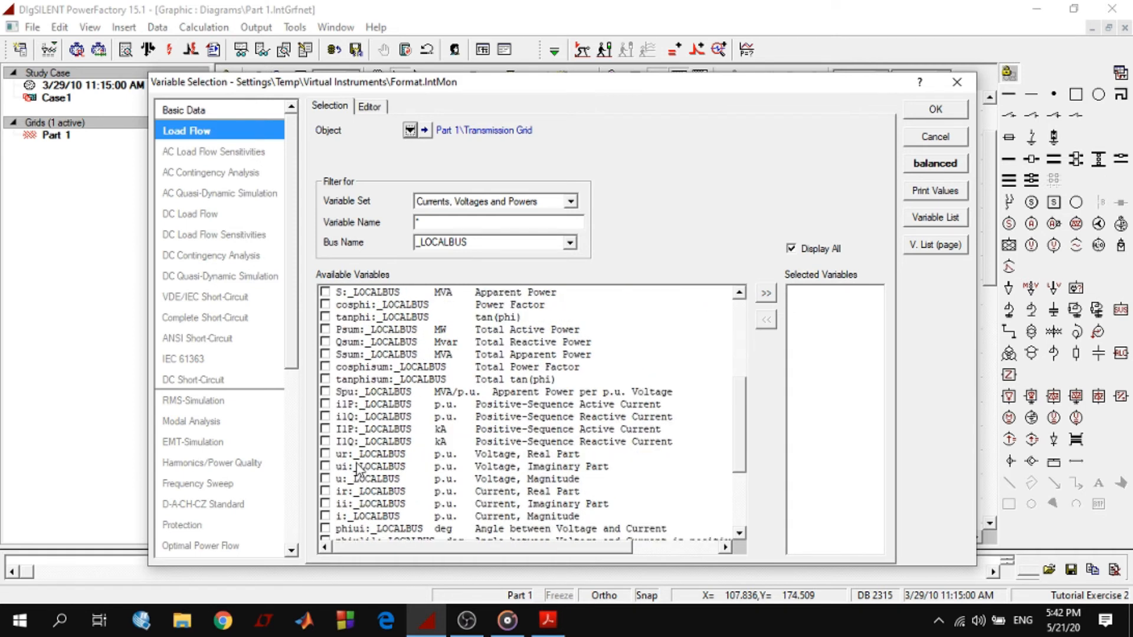
{"action": "scroll", "coordinate": [439, 430], "scroll_direction": "up", "scroll_amount": 9}
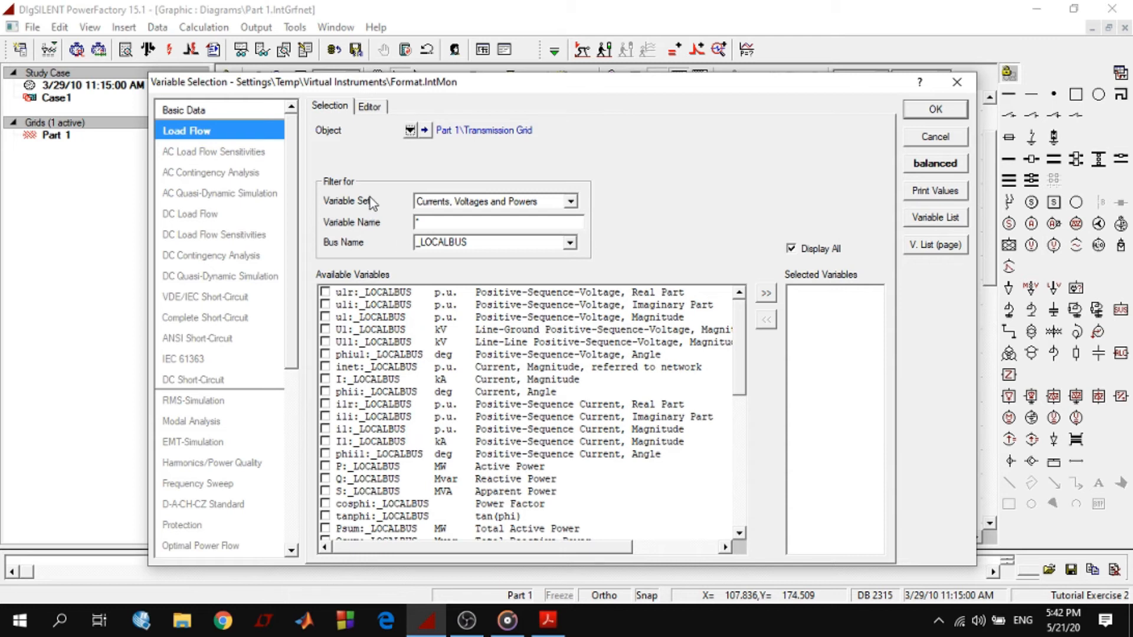
{"action": "left_click", "coordinate": [473, 203]}
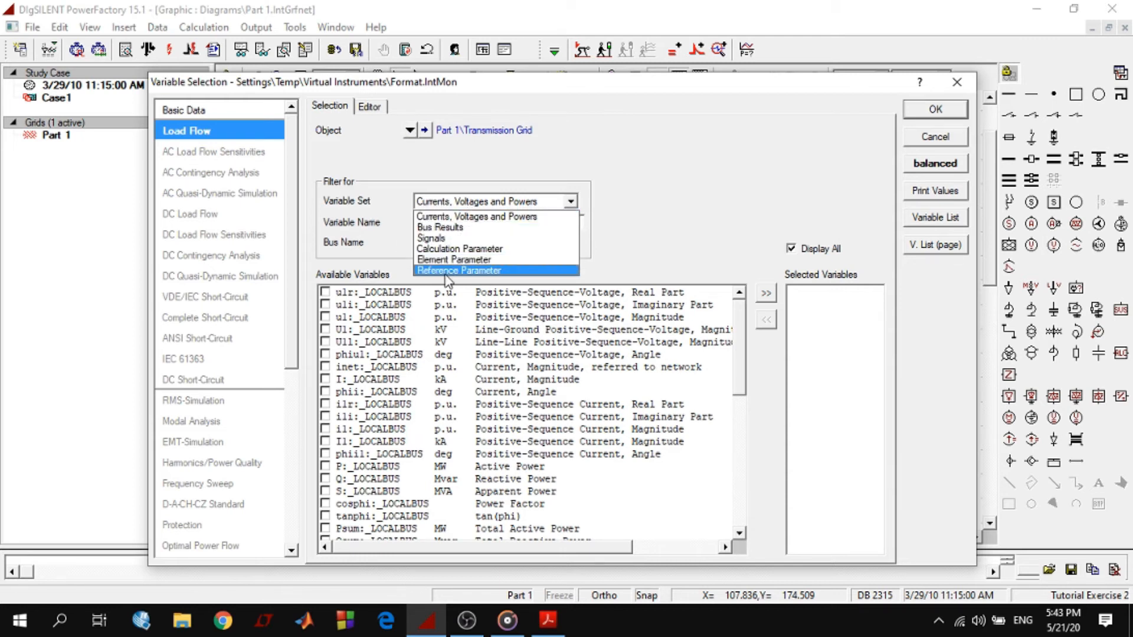
{"action": "left_click", "coordinate": [498, 217]}
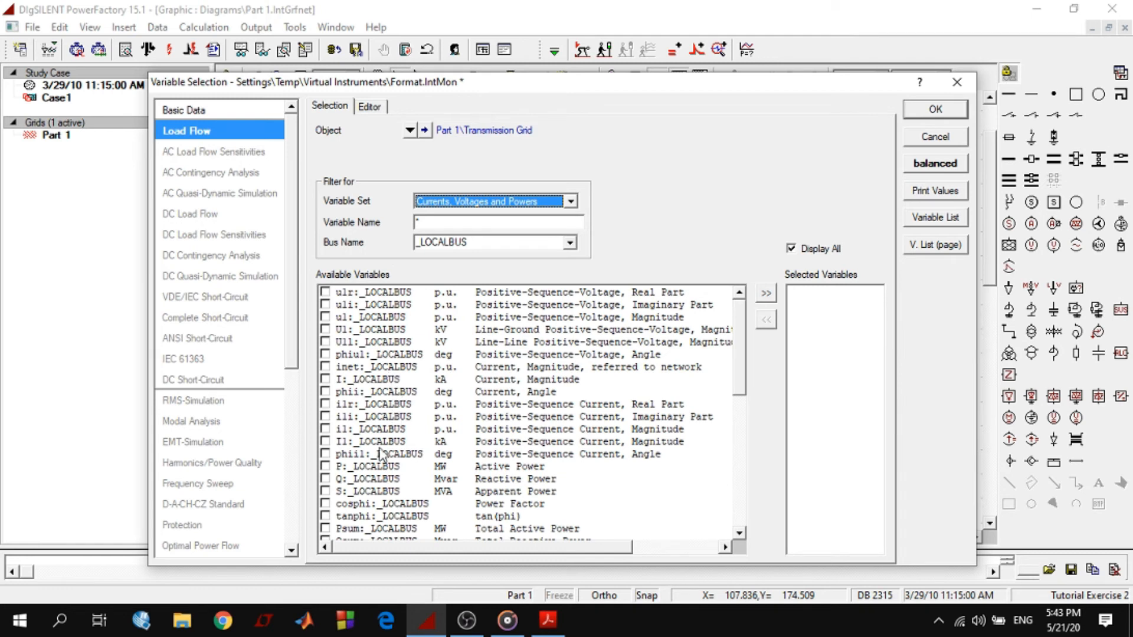
{"action": "left_click", "coordinate": [356, 507]}
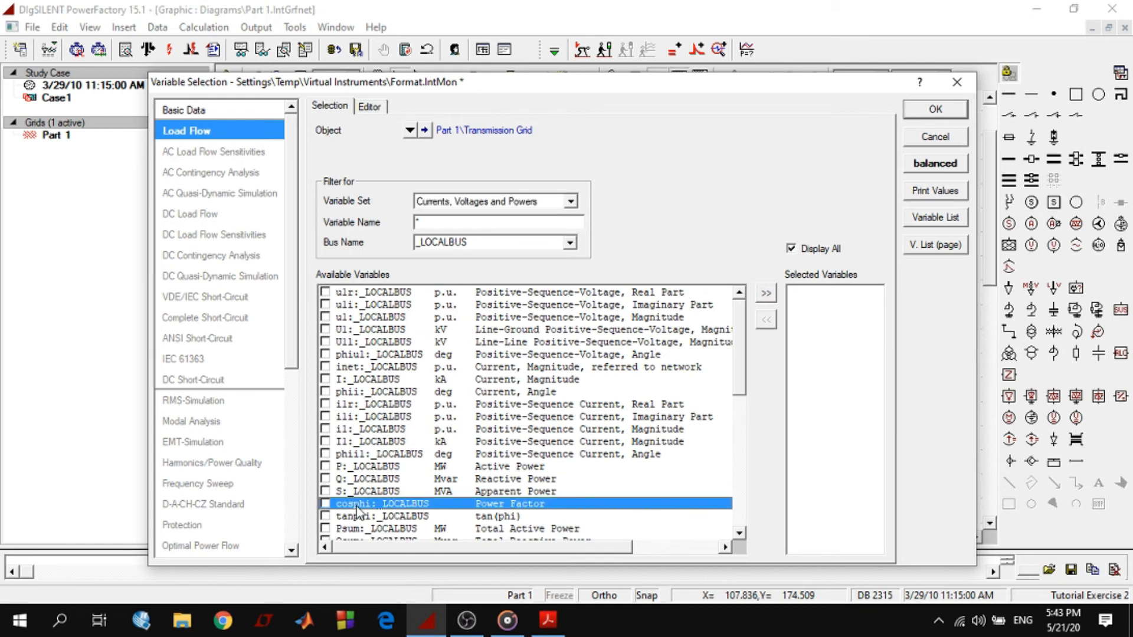
{"action": "left_click", "coordinate": [324, 505]}
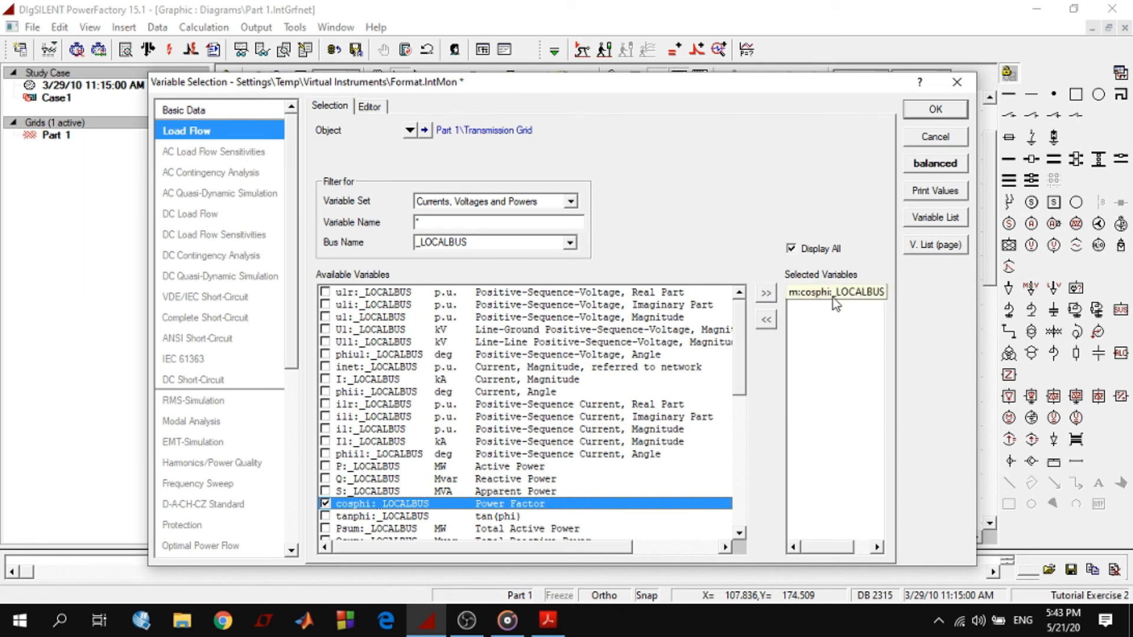
{"action": "left_click", "coordinate": [936, 110]}
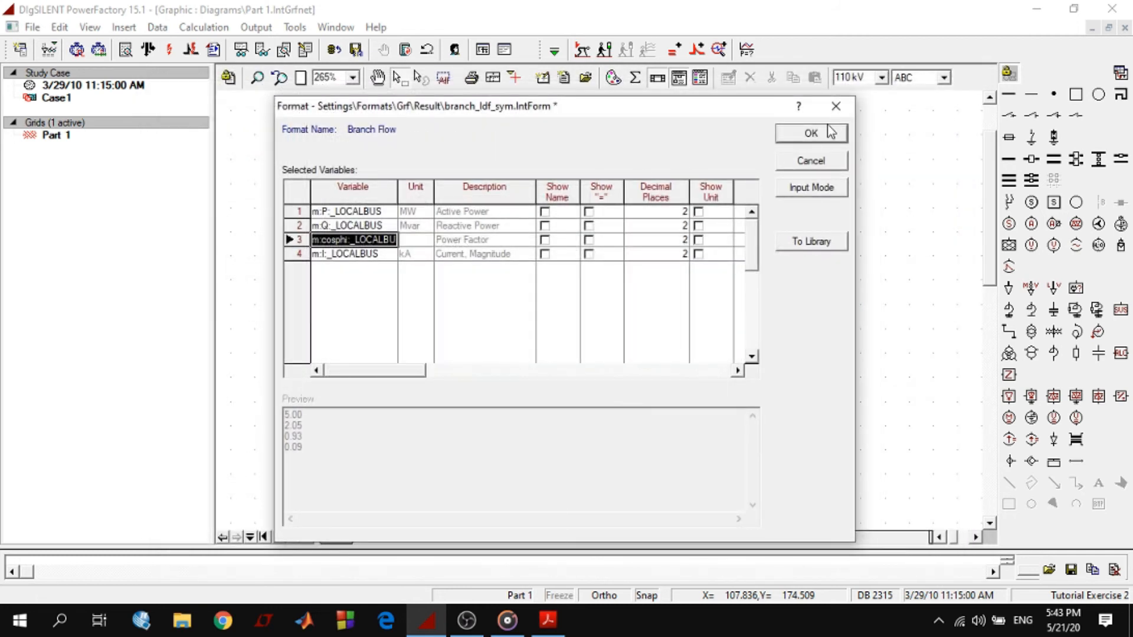
{"action": "left_click", "coordinate": [811, 133]}
{"action": "left_click", "coordinate": [661, 227]}
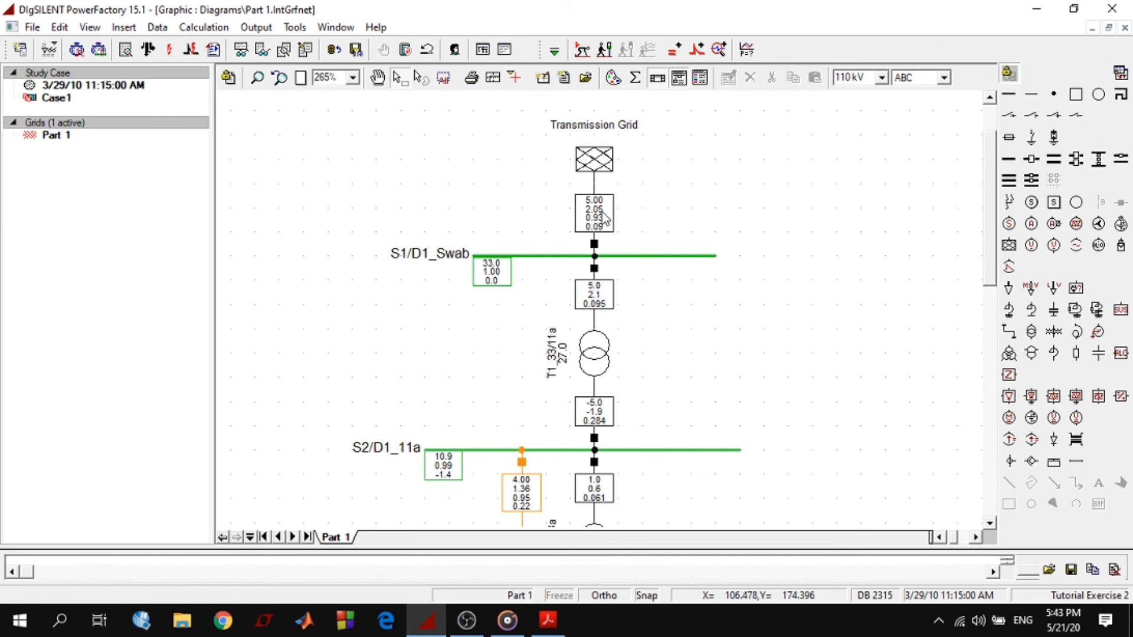
Reopen the external grid's edge element format and append an empty row after the current magnitude variable
{"action": "mouse_move", "coordinate": [591, 223]}
{"action": "right_click", "coordinate": [593, 208]}
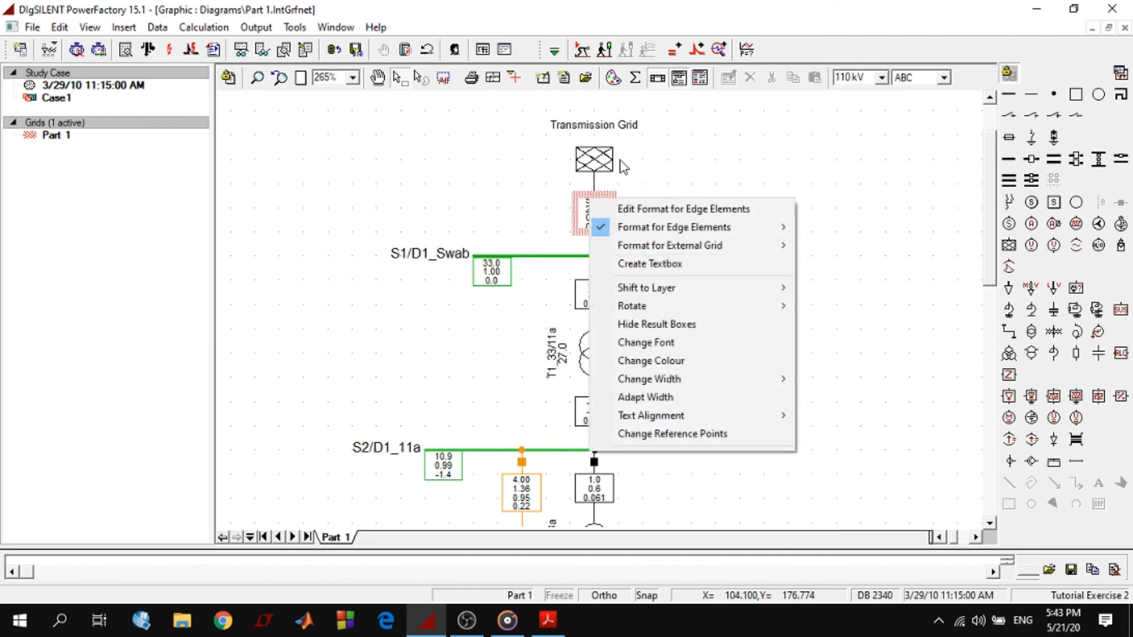
{"action": "left_click", "coordinate": [632, 210]}
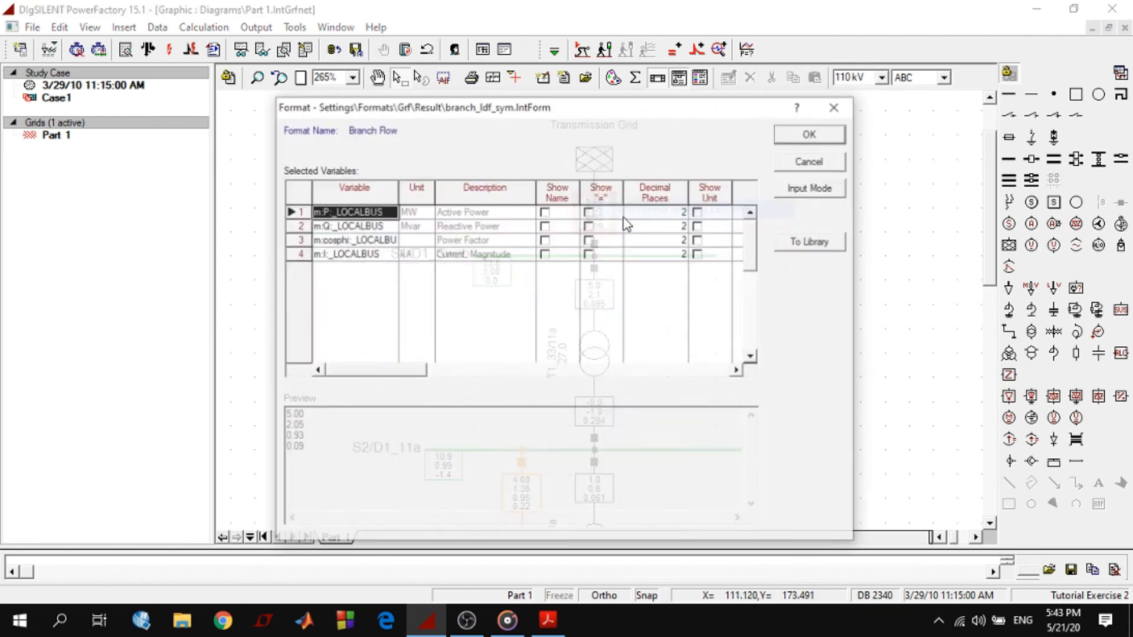
{"action": "left_click", "coordinate": [344, 255]}
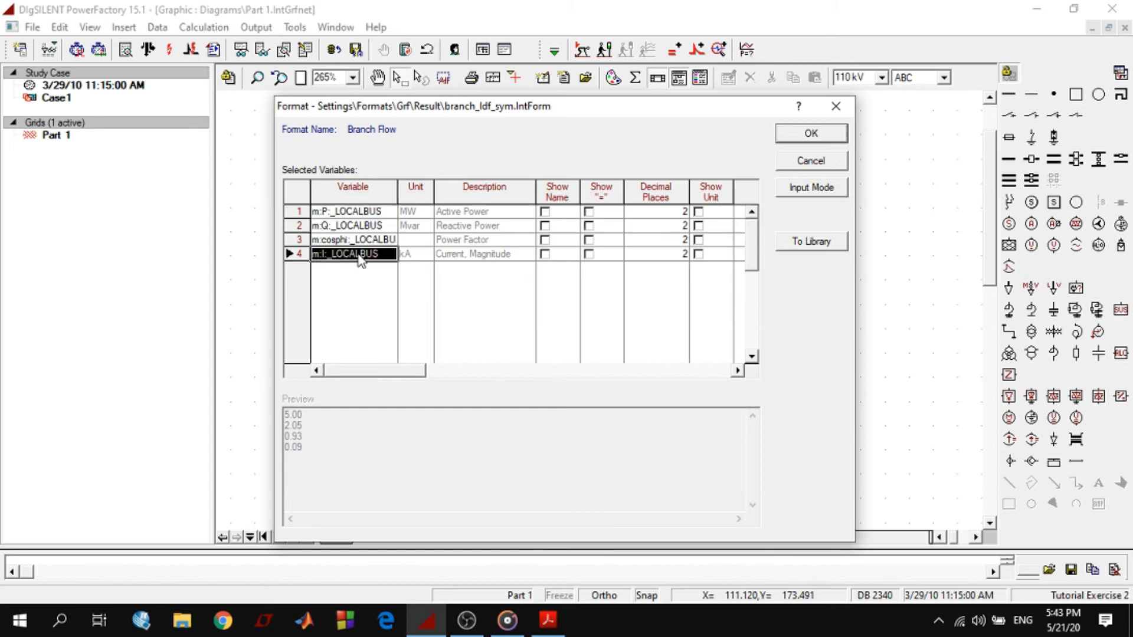
{"action": "right_click", "coordinate": [361, 261]}
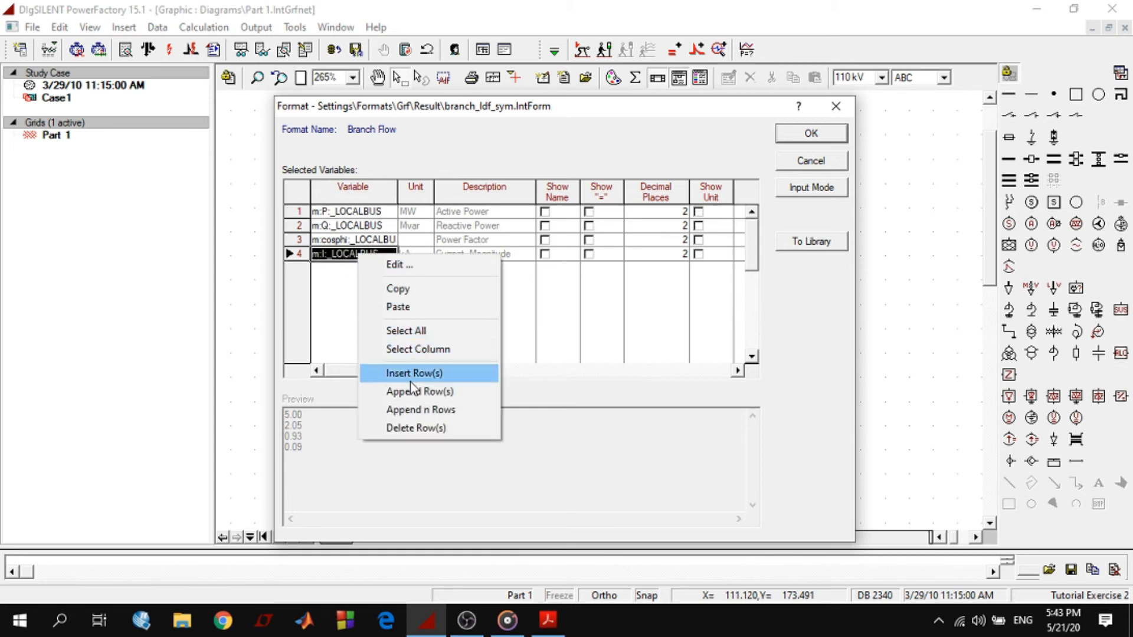
{"action": "left_click", "coordinate": [416, 393]}
Assign the line-line voltage magnitude Ul:_LOCALBUS from the Bus Results set to the new row and apply the external grid's format
{"action": "double_click", "coordinate": [357, 267]}
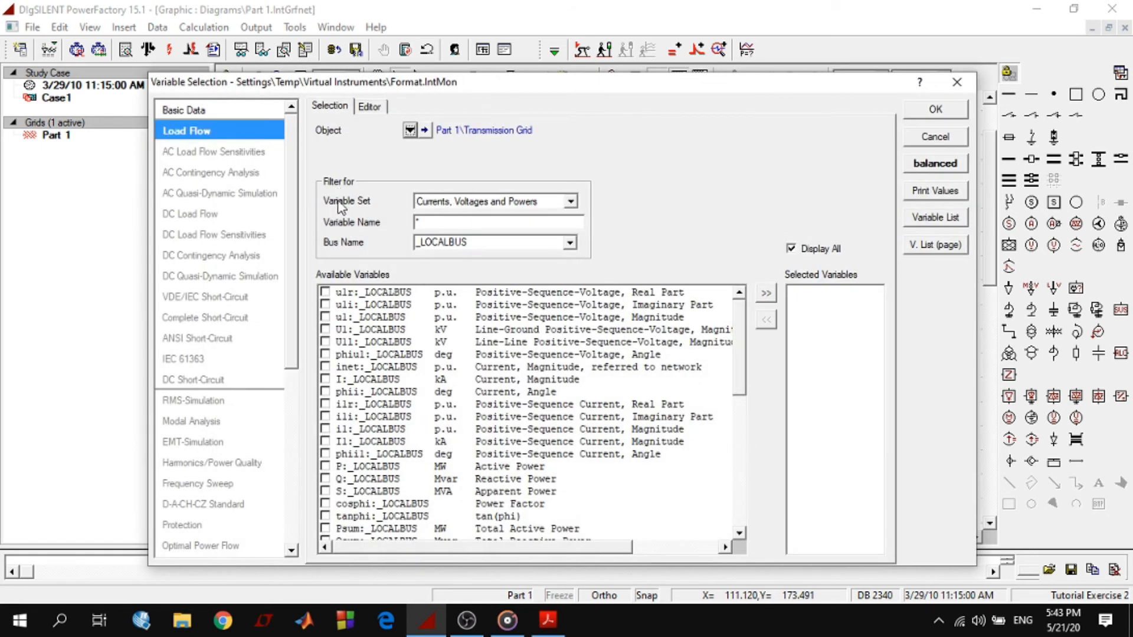
{"action": "left_click", "coordinate": [449, 205]}
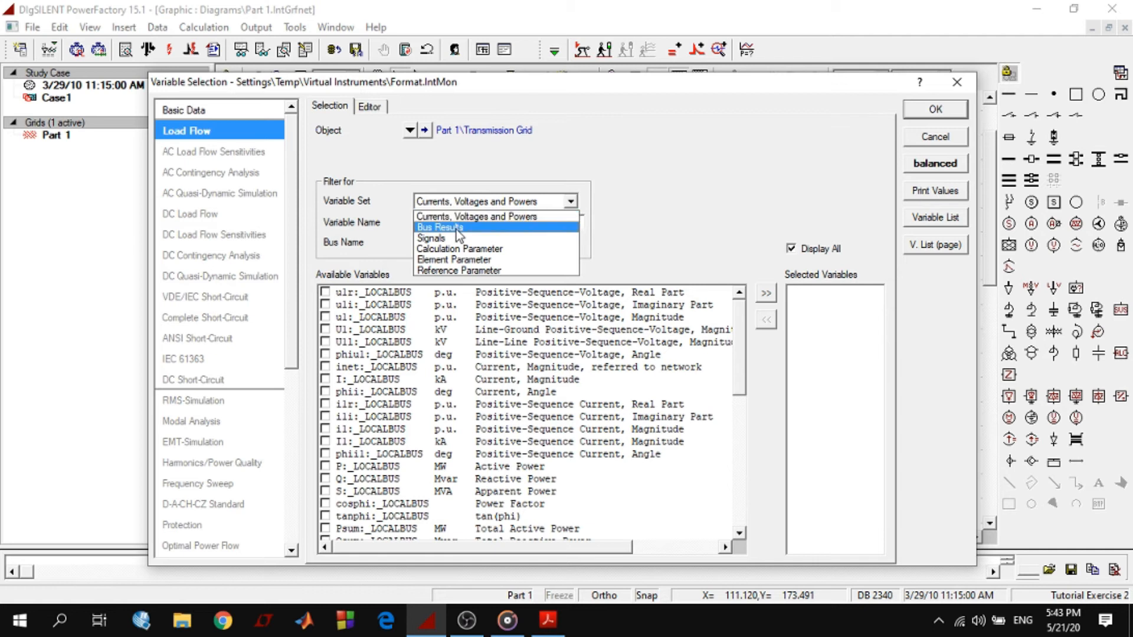
{"action": "left_click", "coordinate": [456, 229]}
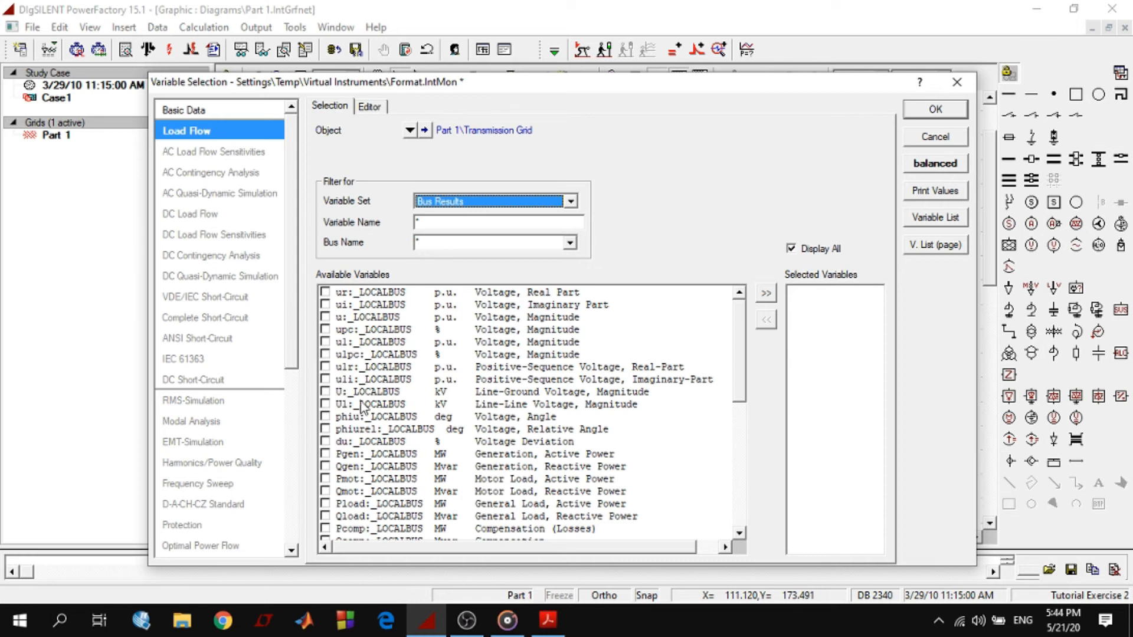
{"action": "left_click", "coordinate": [325, 405]}
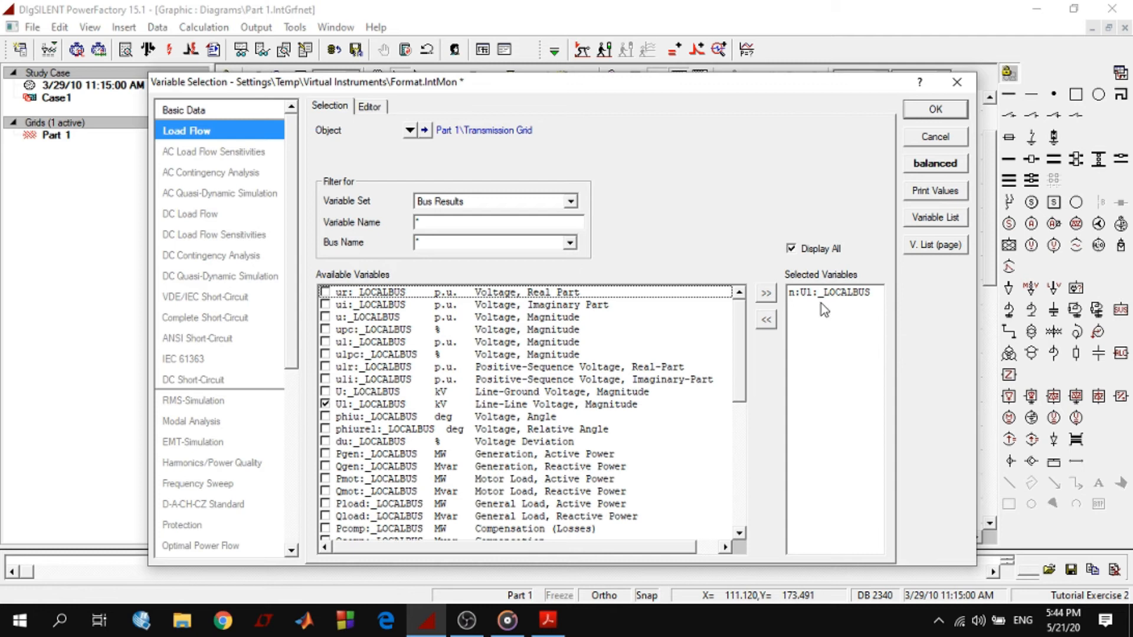
{"action": "left_click", "coordinate": [935, 110]}
{"action": "left_click", "coordinate": [816, 139]}
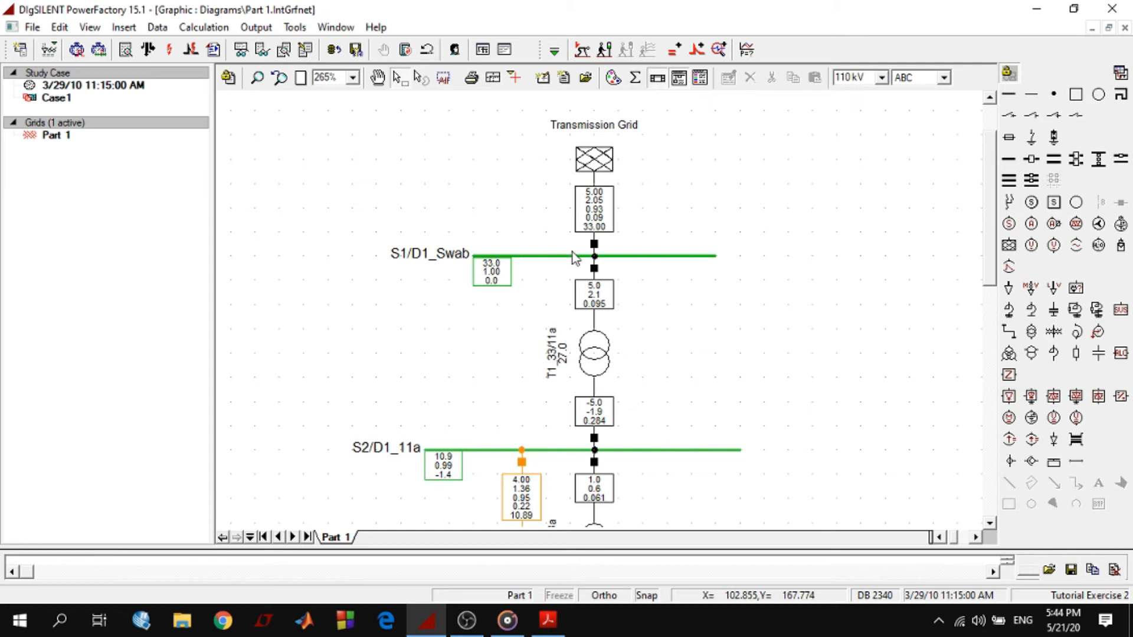
Open the result format of the S1/D1_Swab busbar and append an empty row after the voltage angle variable
{"action": "left_click", "coordinate": [505, 256]}
{"action": "left_click", "coordinate": [488, 276]}
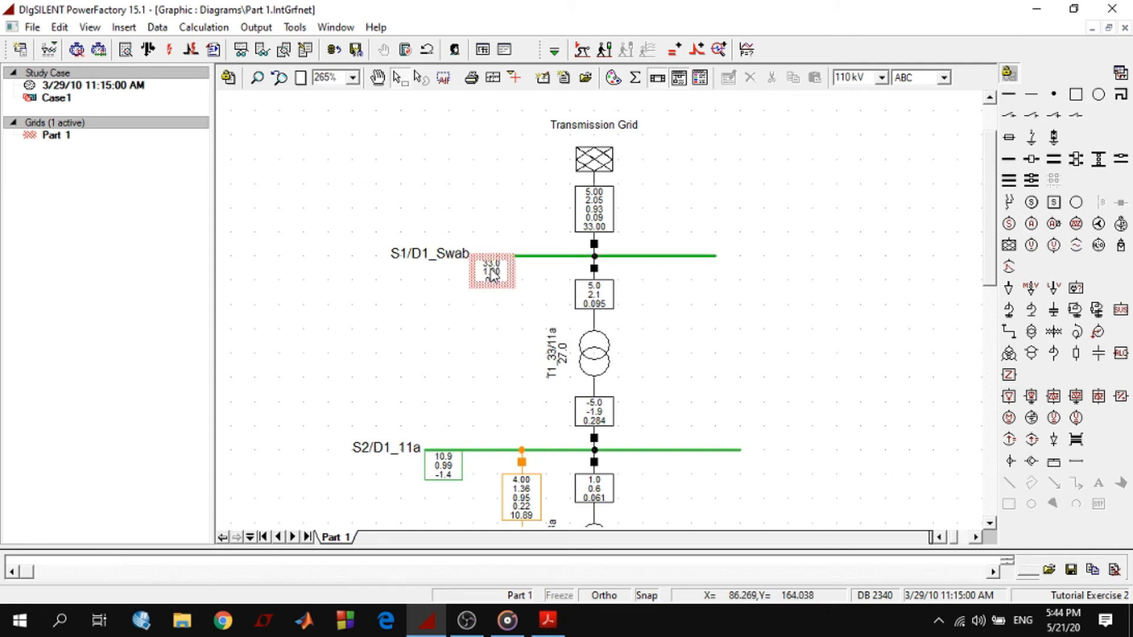
{"action": "right_click", "coordinate": [491, 270]}
{"action": "left_click", "coordinate": [533, 281]}
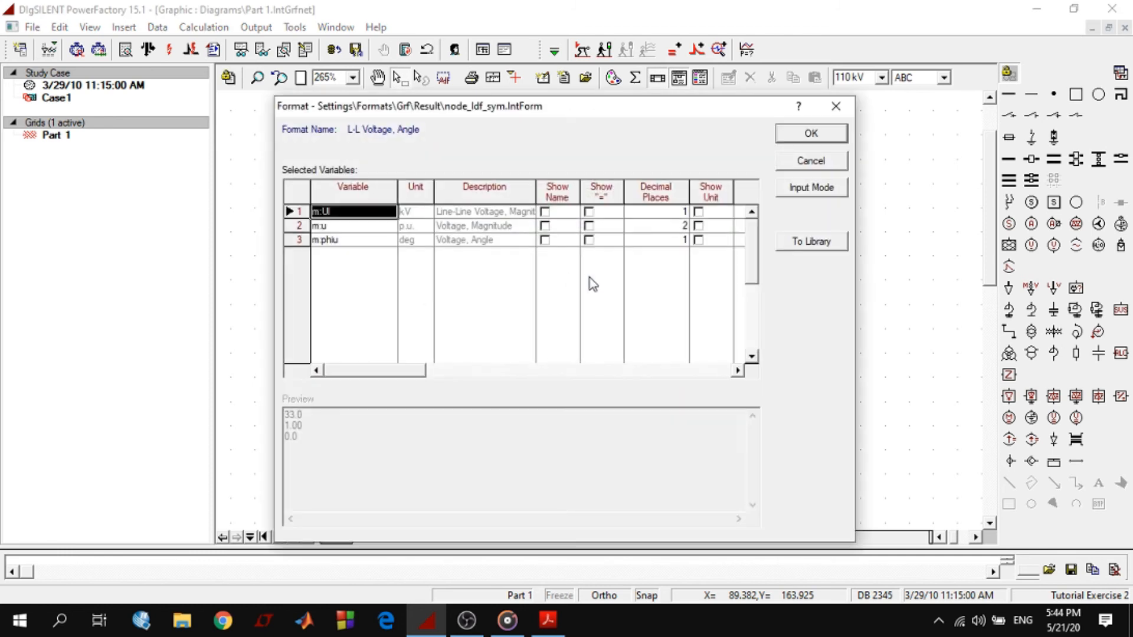
{"action": "right_click", "coordinate": [326, 240]}
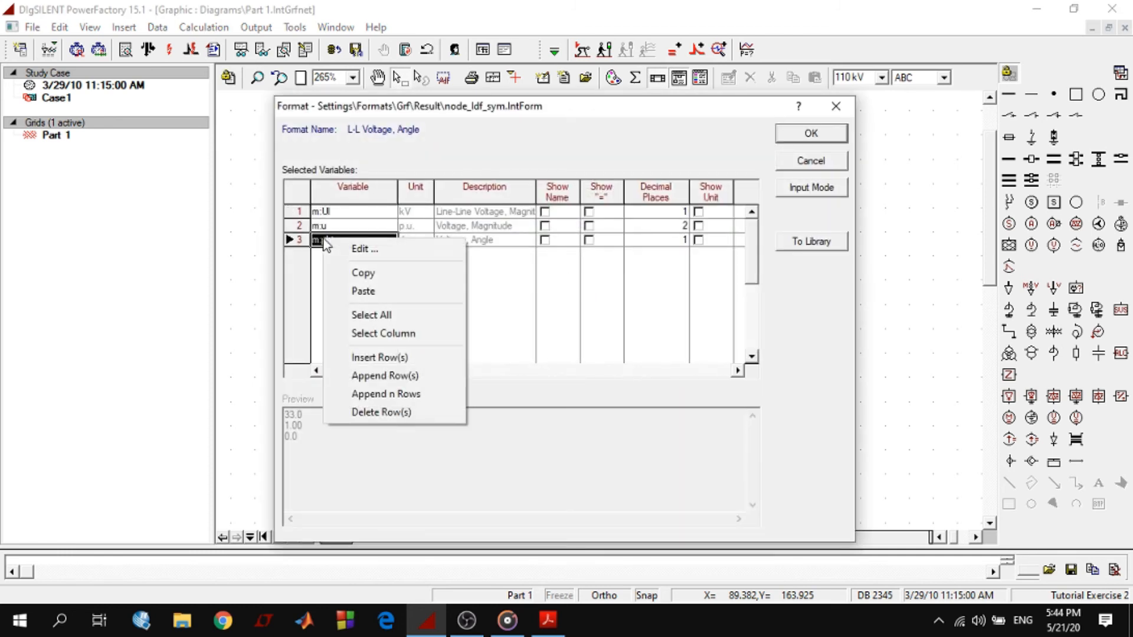
{"action": "left_click", "coordinate": [378, 379]}
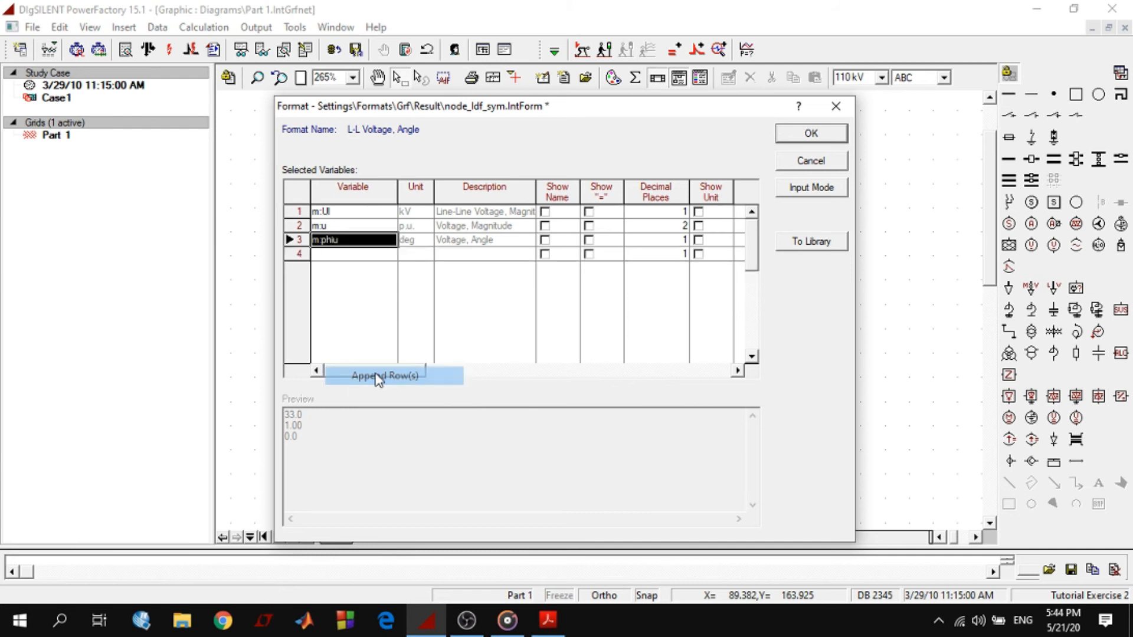
Assign the Generation, Active Power variable Pgen to the empty fourth row and apply the busbar format
{"action": "double_click", "coordinate": [340, 253]}
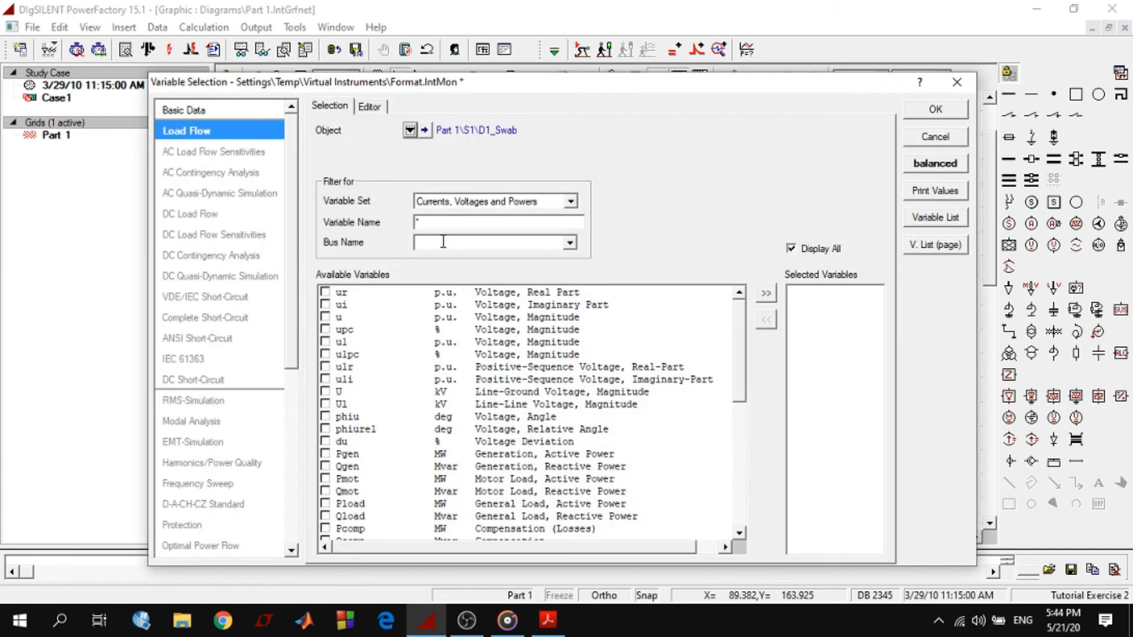
{"action": "left_click", "coordinate": [348, 456]}
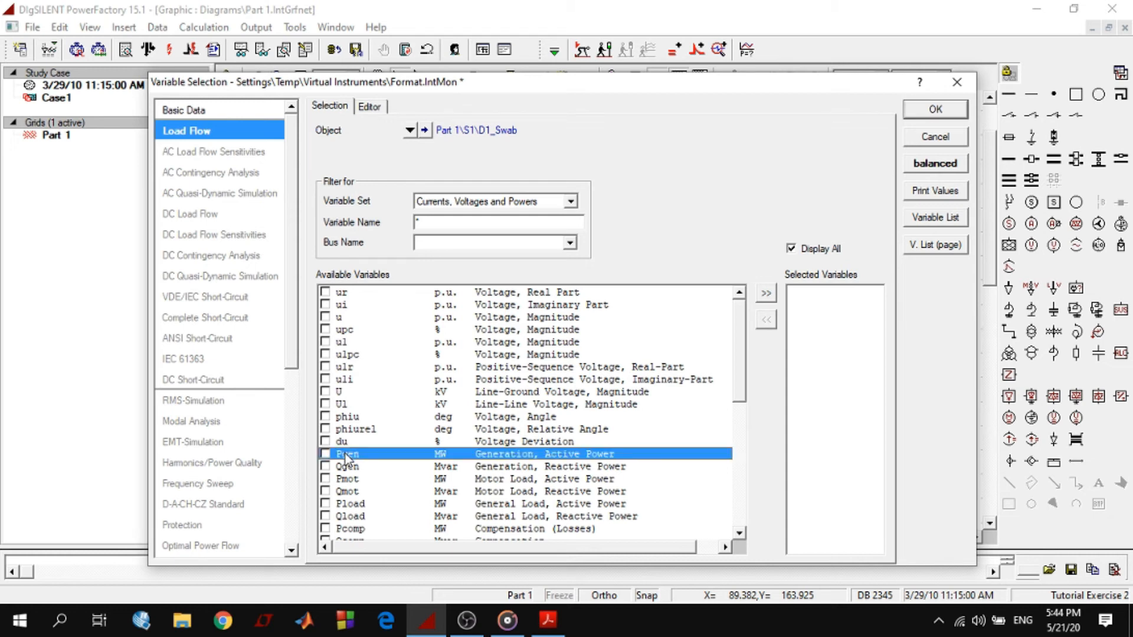
{"action": "left_click", "coordinate": [328, 454]}
{"action": "left_click", "coordinate": [936, 109]}
{"action": "left_click", "coordinate": [823, 133]}
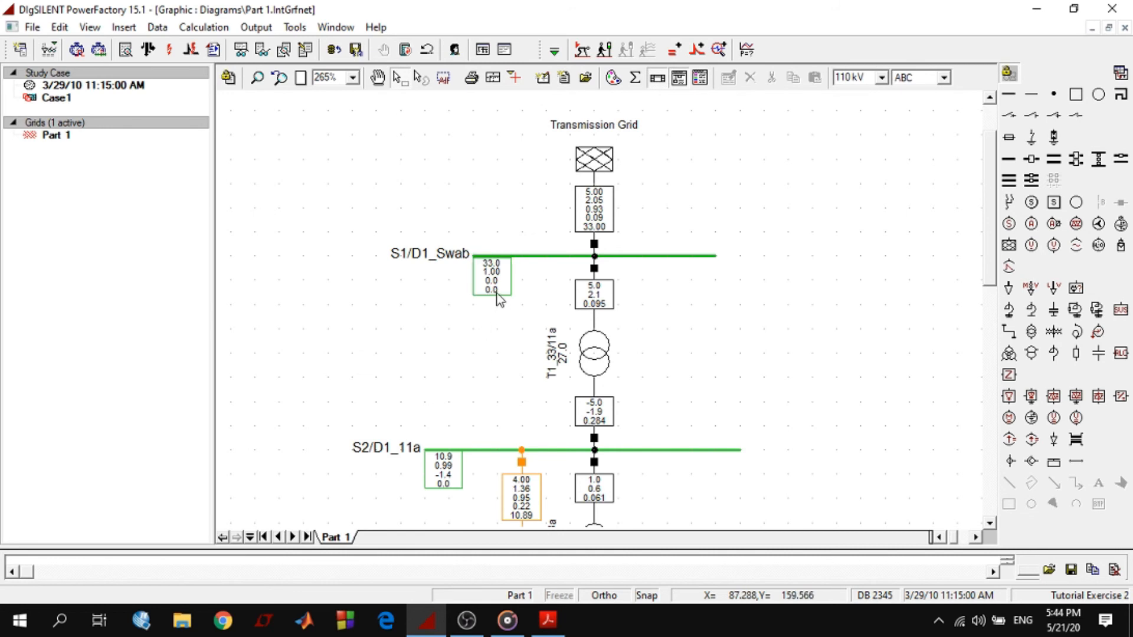
Review the results along the feeder and the basic data of transformer T1_33/11a, including its name and rated power
{"action": "scroll", "coordinate": [655, 352], "scroll_direction": "down", "scroll_amount": 4}
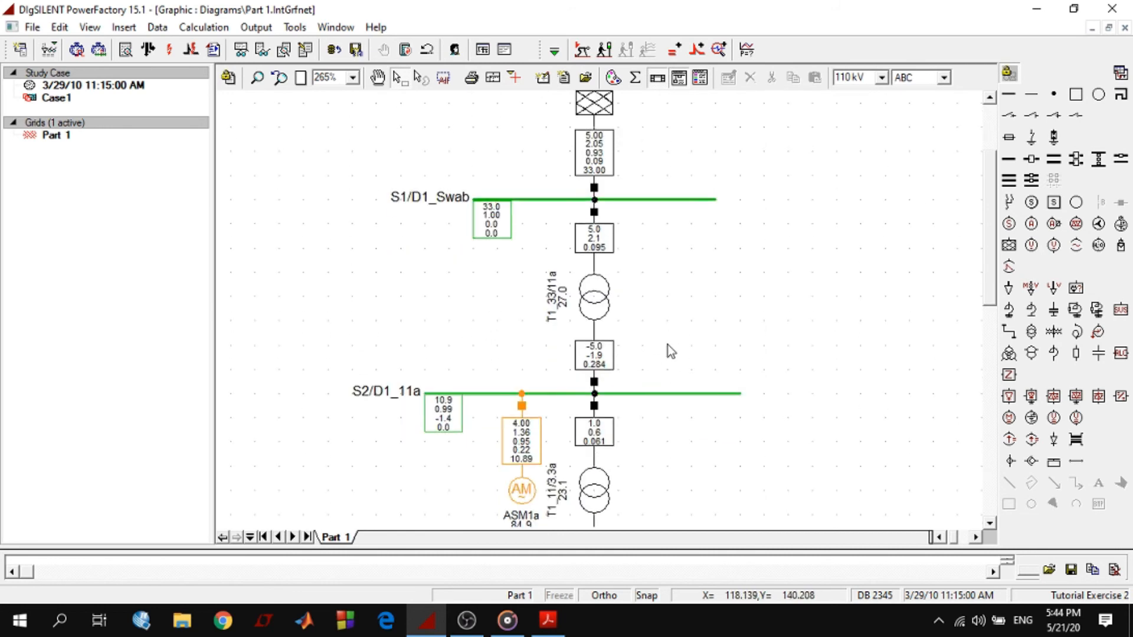
{"action": "scroll", "coordinate": [800, 332], "scroll_direction": "down", "scroll_amount": 4}
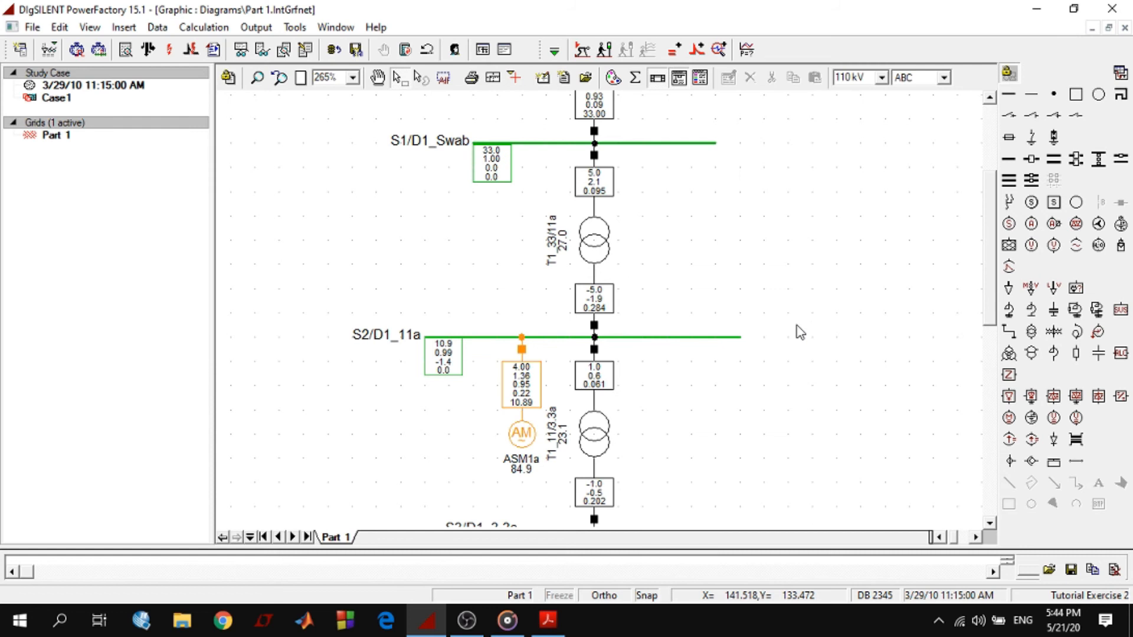
{"action": "scroll", "coordinate": [800, 332], "scroll_direction": "up", "scroll_amount": 8}
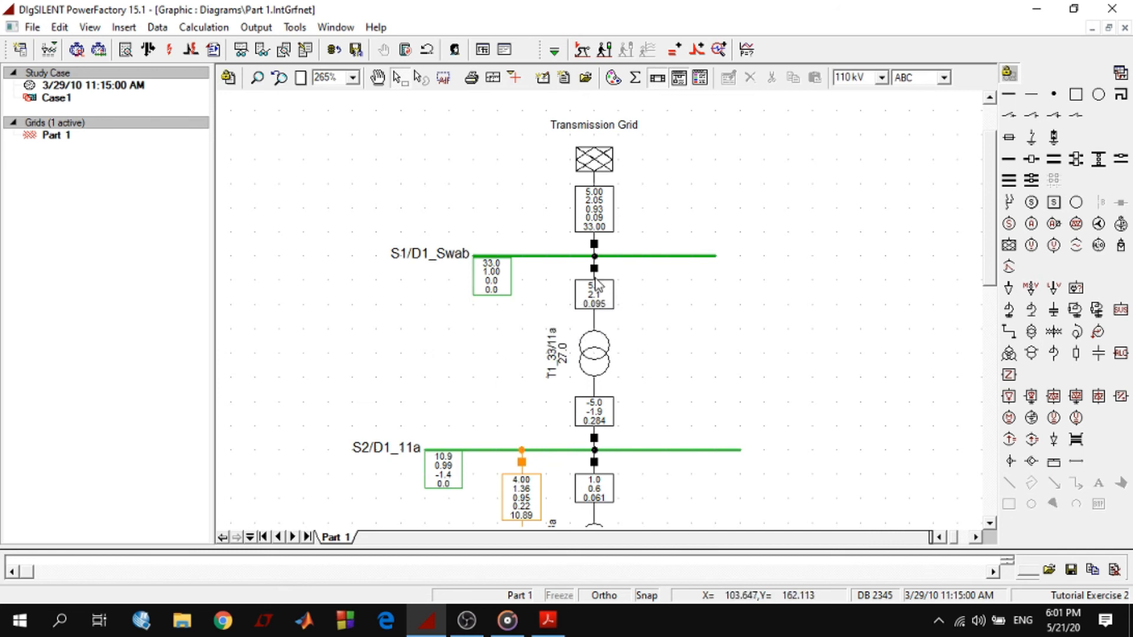
{"action": "mouse_move", "coordinate": [596, 301]}
{"action": "mouse_move", "coordinate": [608, 407]}
{"action": "double_click", "coordinate": [606, 356]}
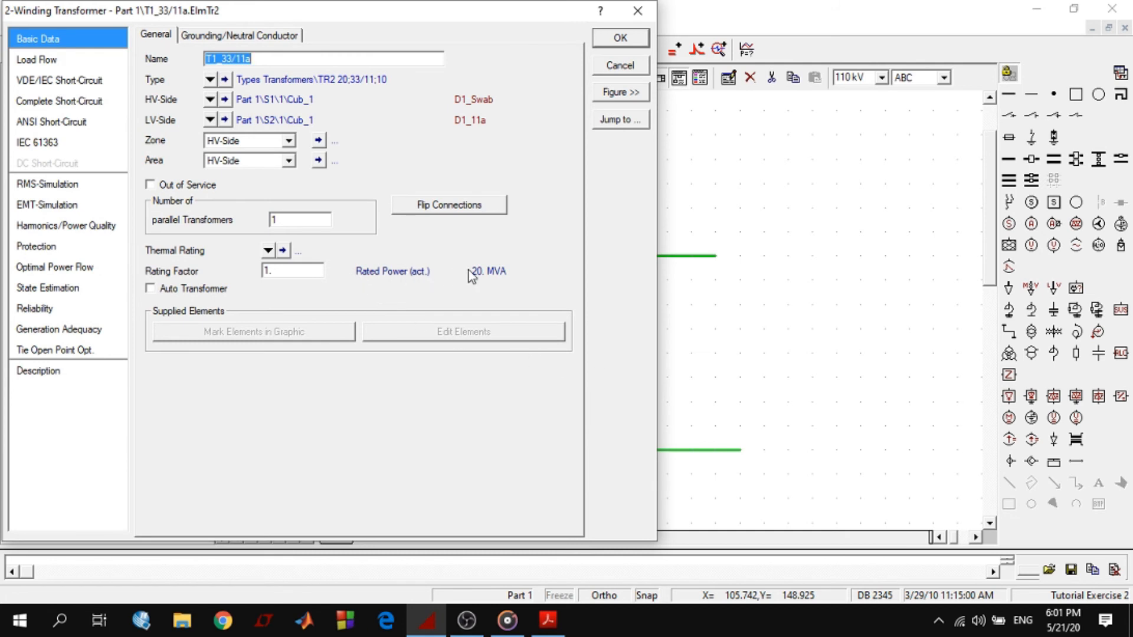
{"action": "left_click_drag", "start_coordinate": [256, 61], "coordinate": [196, 54]}
{"action": "left_click", "coordinate": [621, 41]}
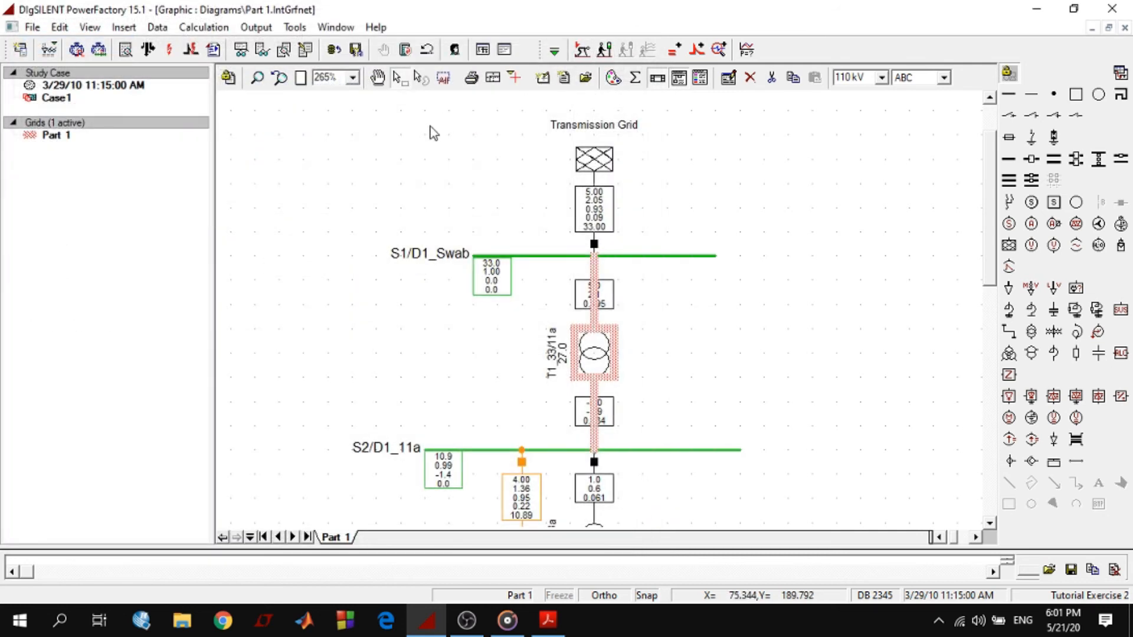
Browse the Load Flow type parameters available for the current magnitude row in transformer T1_33/11a's result format, then close the format
{"action": "left_click", "coordinate": [584, 301]}
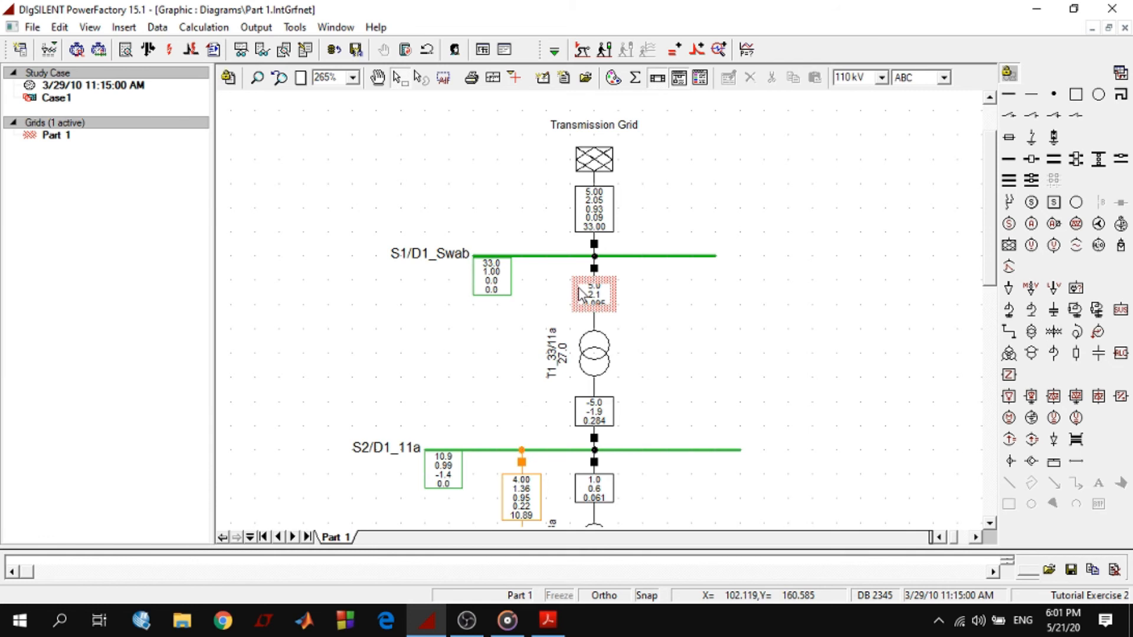
{"action": "right_click", "coordinate": [581, 293]}
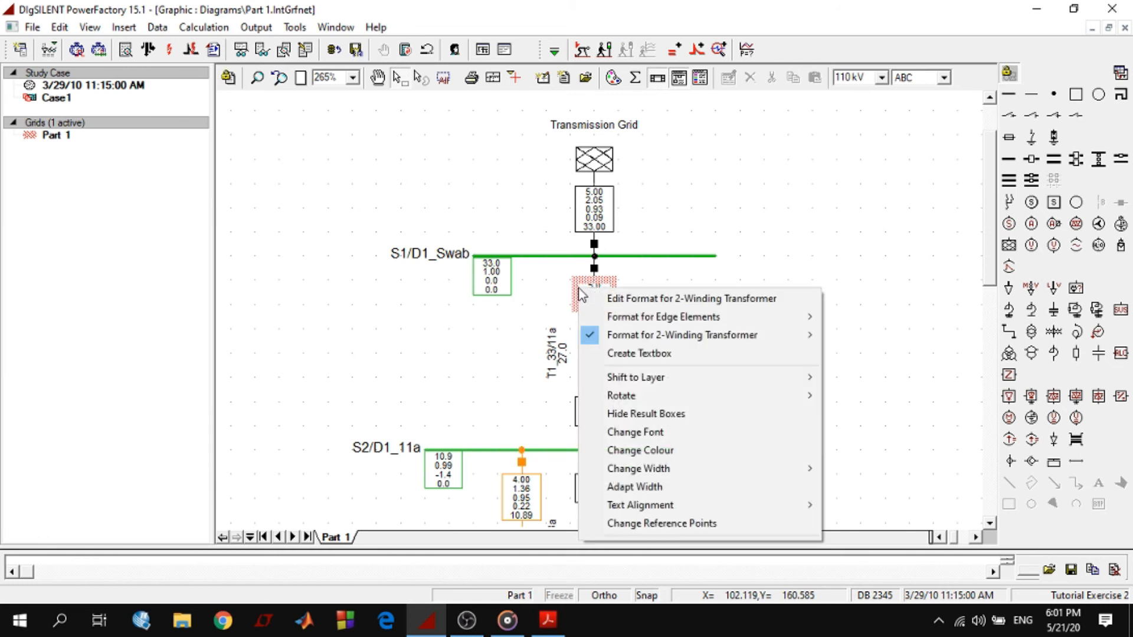
{"action": "left_click", "coordinate": [614, 297]}
{"action": "double_click", "coordinate": [359, 240]}
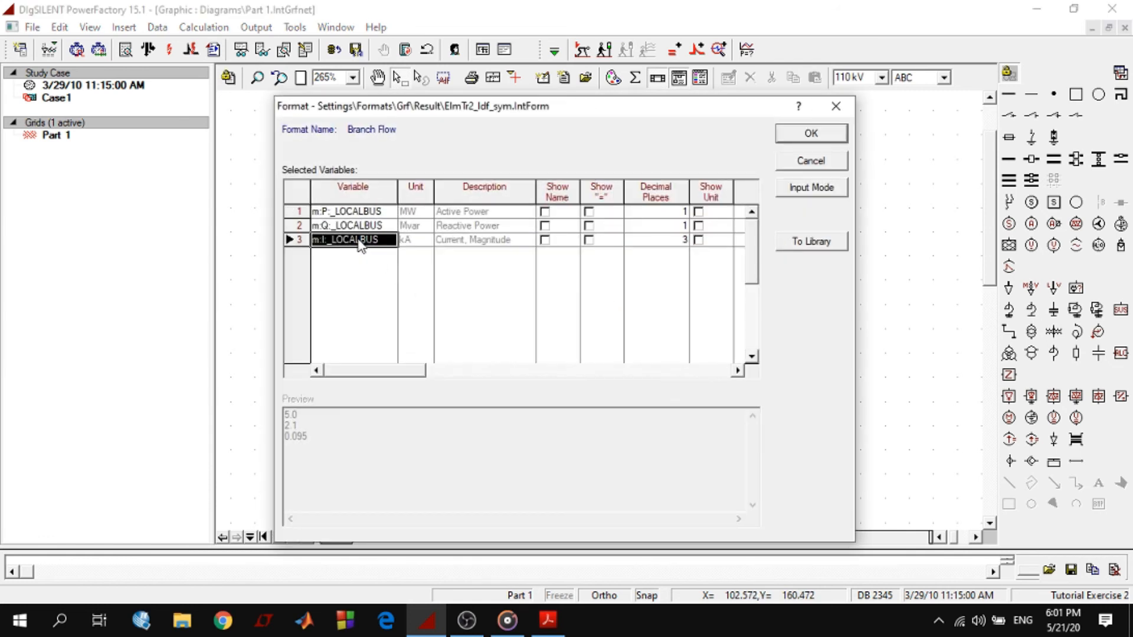
{"action": "scroll", "coordinate": [426, 374], "scroll_direction": "down", "scroll_amount": 13}
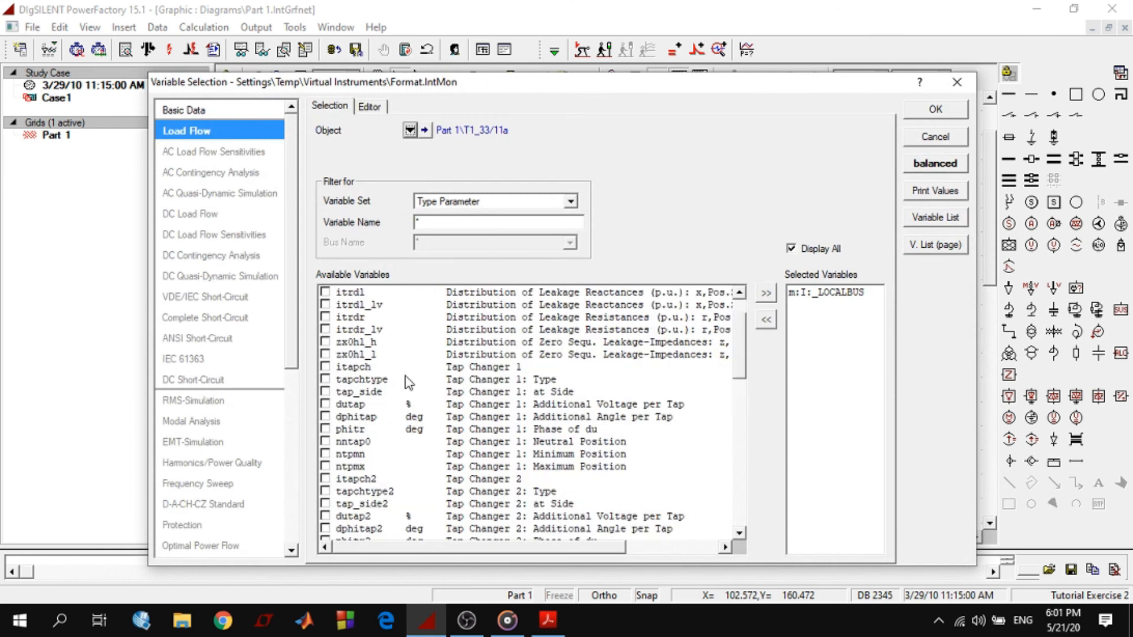
{"action": "scroll", "coordinate": [479, 360], "scroll_direction": "down", "scroll_amount": 4}
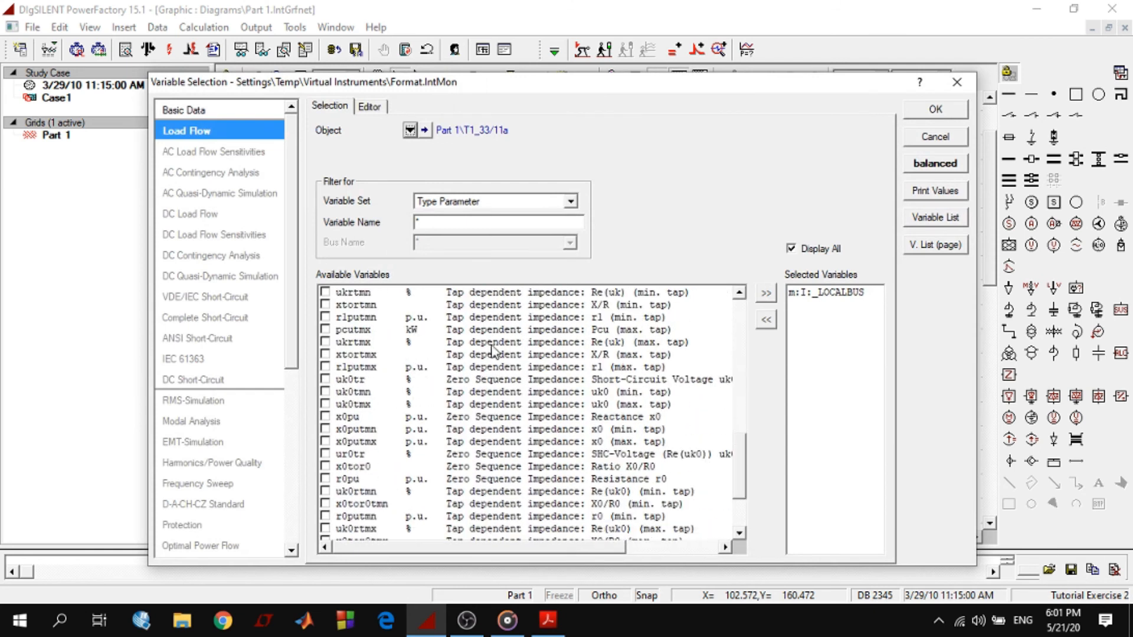
{"action": "scroll", "coordinate": [481, 357], "scroll_direction": "up", "scroll_amount": 11}
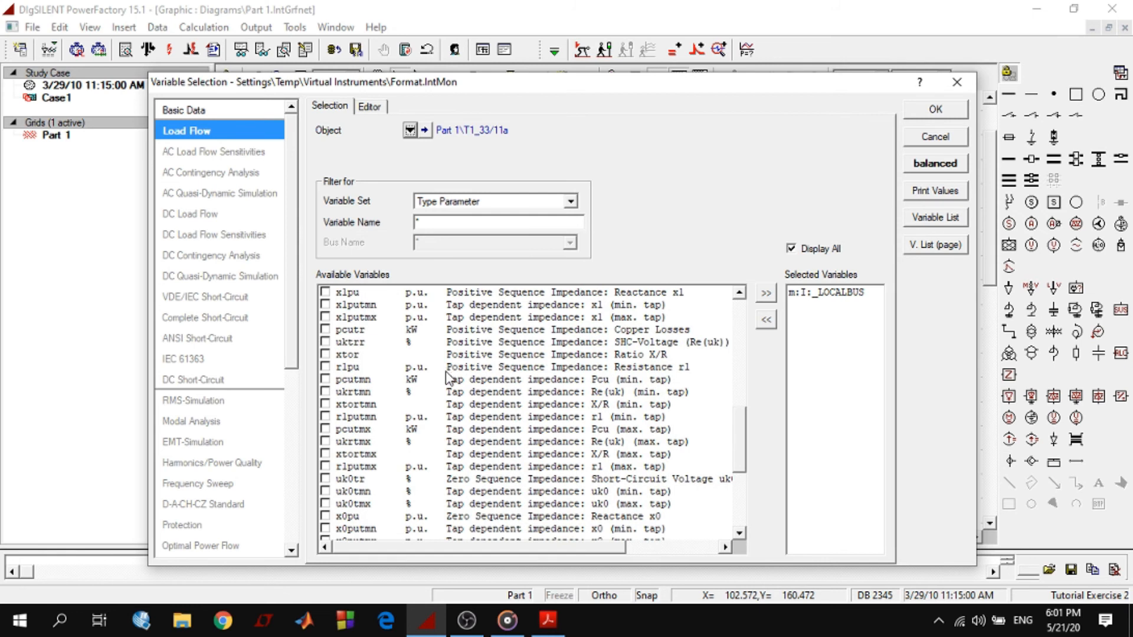
{"action": "scroll", "coordinate": [446, 375], "scroll_direction": "up", "scroll_amount": 5}
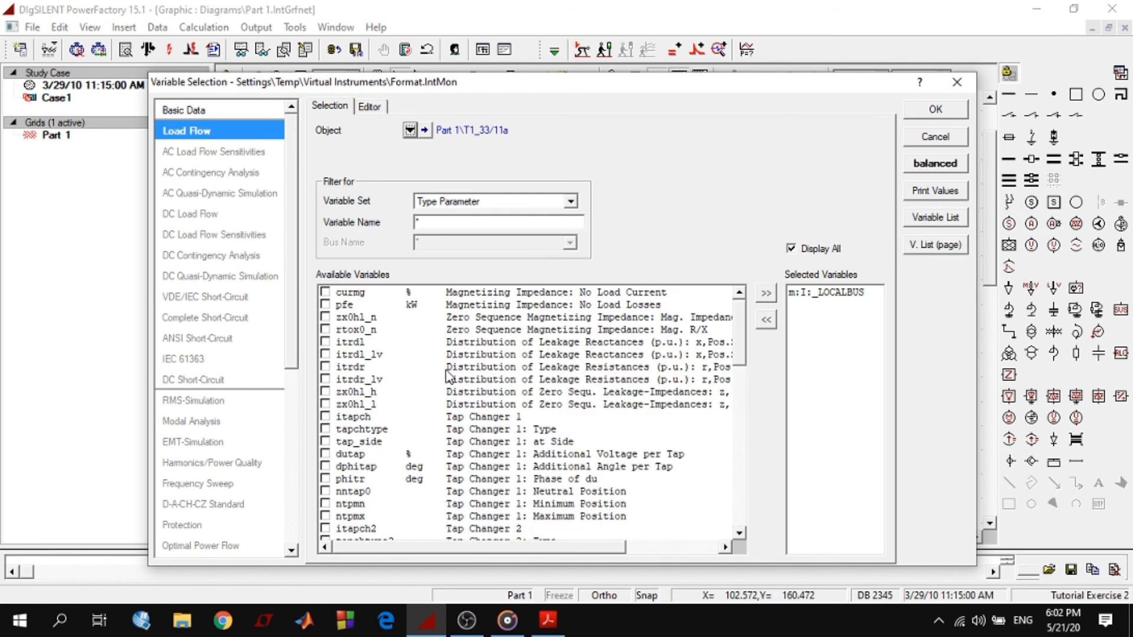
{"action": "left_click", "coordinate": [938, 109]}
{"action": "left_click", "coordinate": [823, 132]}
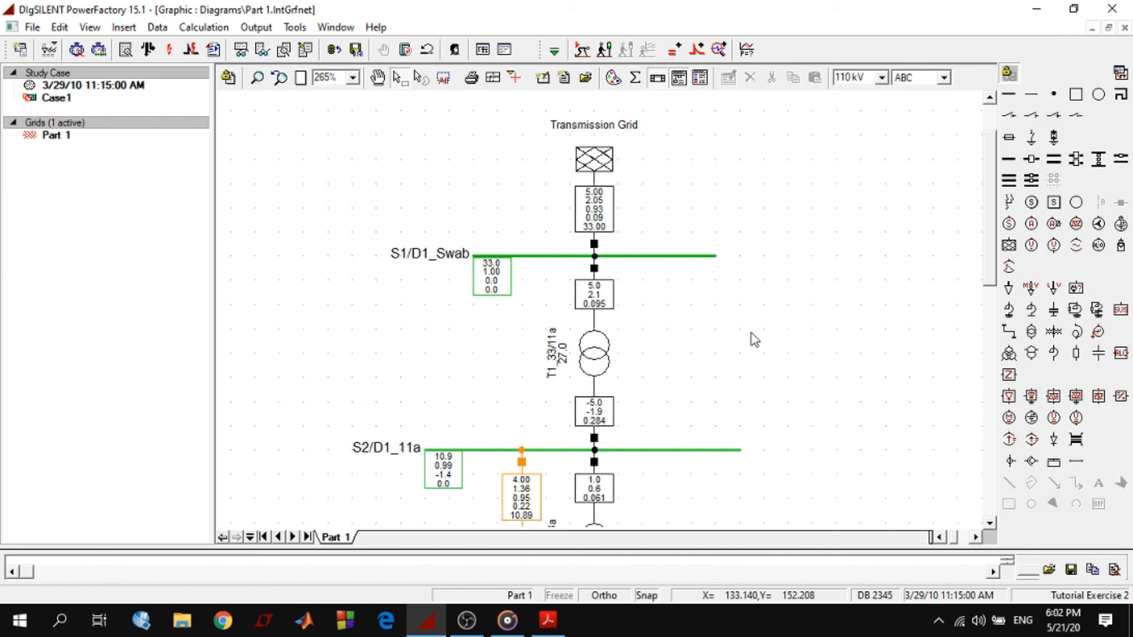
Inspect the TR2 20;33/11;10 type data of transformer T1_33/11a, including its rated power, and close it
{"action": "scroll", "coordinate": [761, 321], "scroll_direction": "down", "scroll_amount": 2}
{"action": "scroll", "coordinate": [758, 315], "scroll_direction": "up", "scroll_amount": 1}
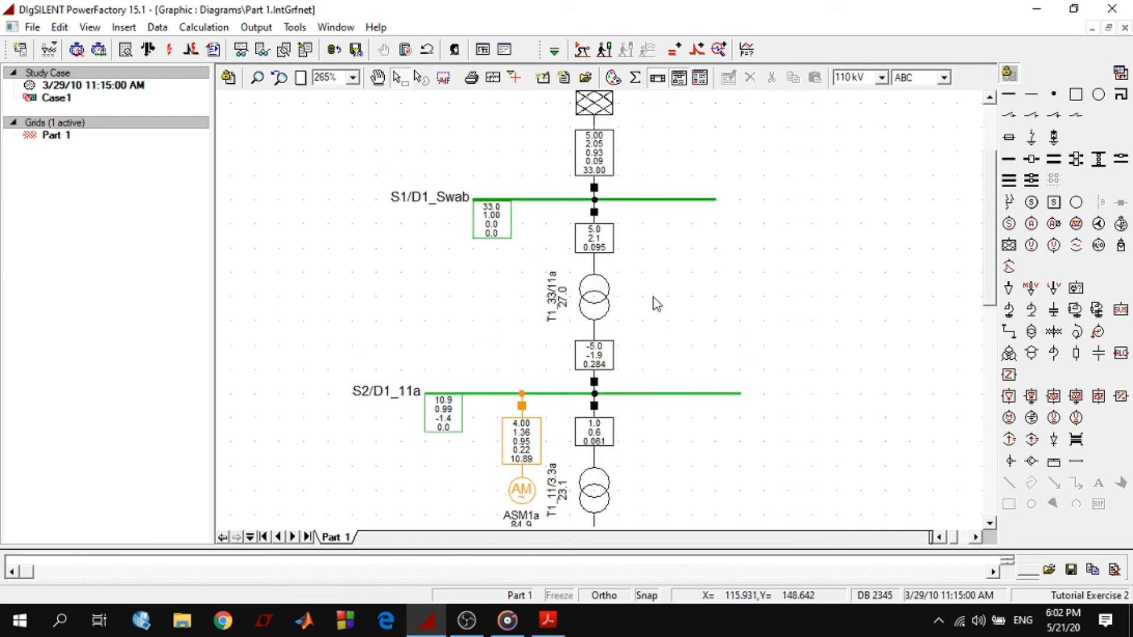
{"action": "double_click", "coordinate": [592, 305]}
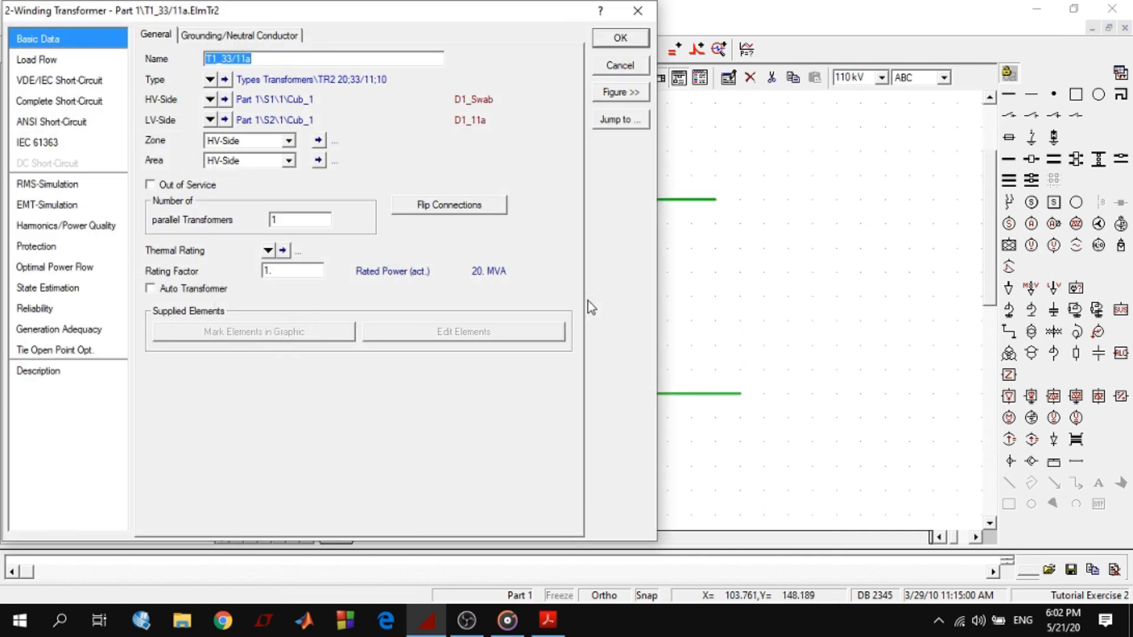
{"action": "left_click", "coordinate": [225, 79]}
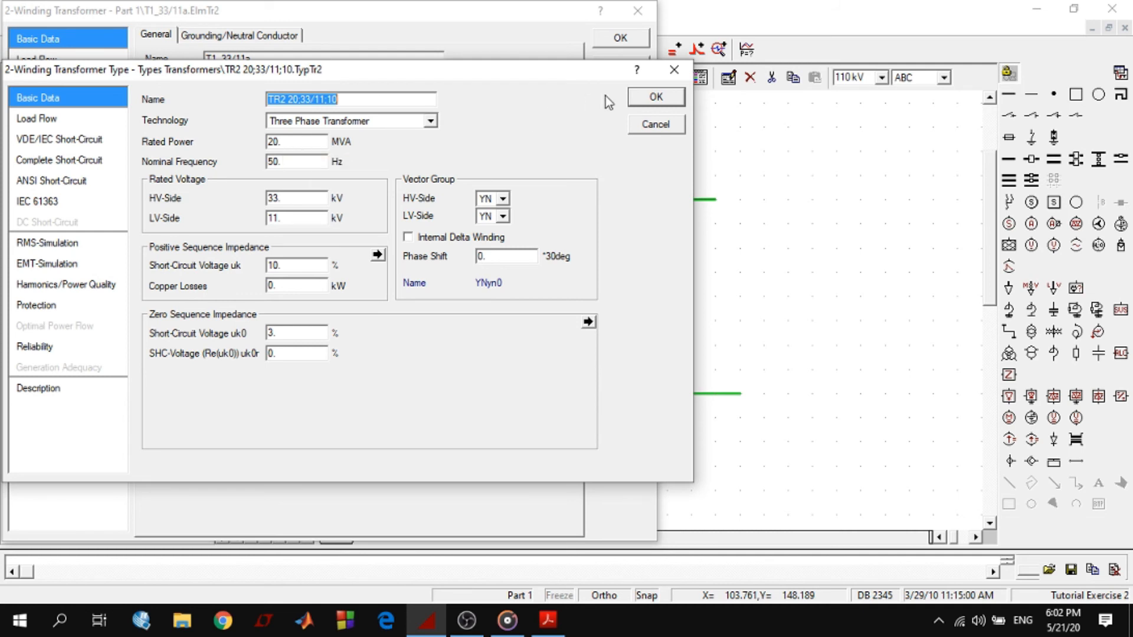
{"action": "left_click", "coordinate": [653, 98]}
Reopen the current magnitude row's variable selection in the 2-winding transformer format and filter the type parameters by the name strn
{"action": "right_click", "coordinate": [608, 241]}
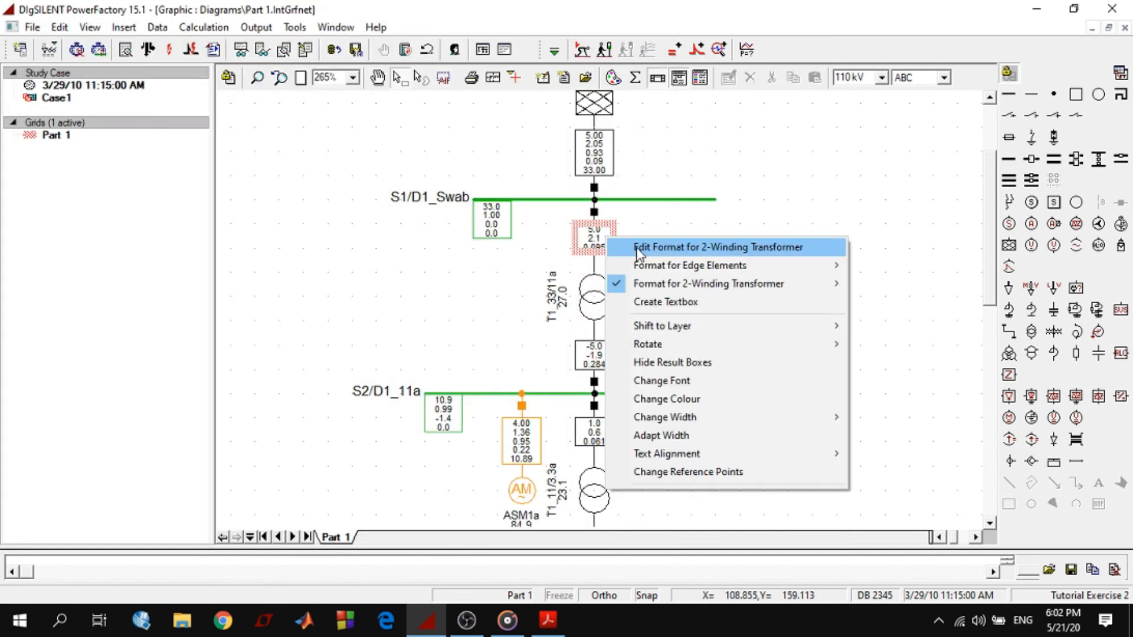
{"action": "left_click", "coordinate": [649, 248]}
{"action": "left_click", "coordinate": [446, 221]}
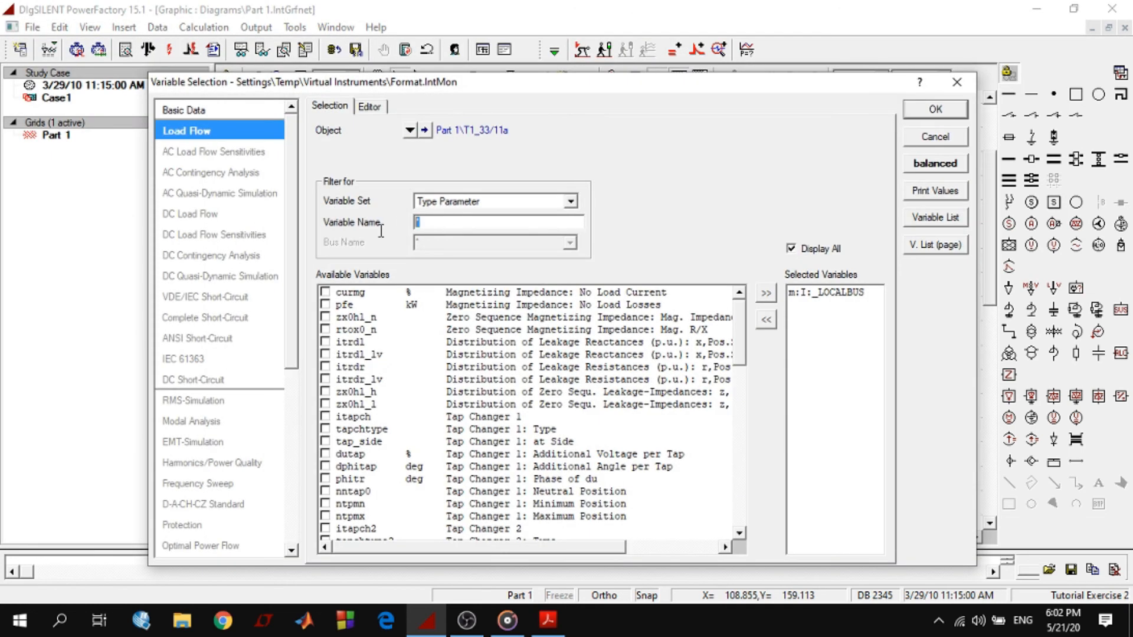
{"action": "type", "text": "strn"}
{"action": "left_click", "coordinate": [450, 202]}
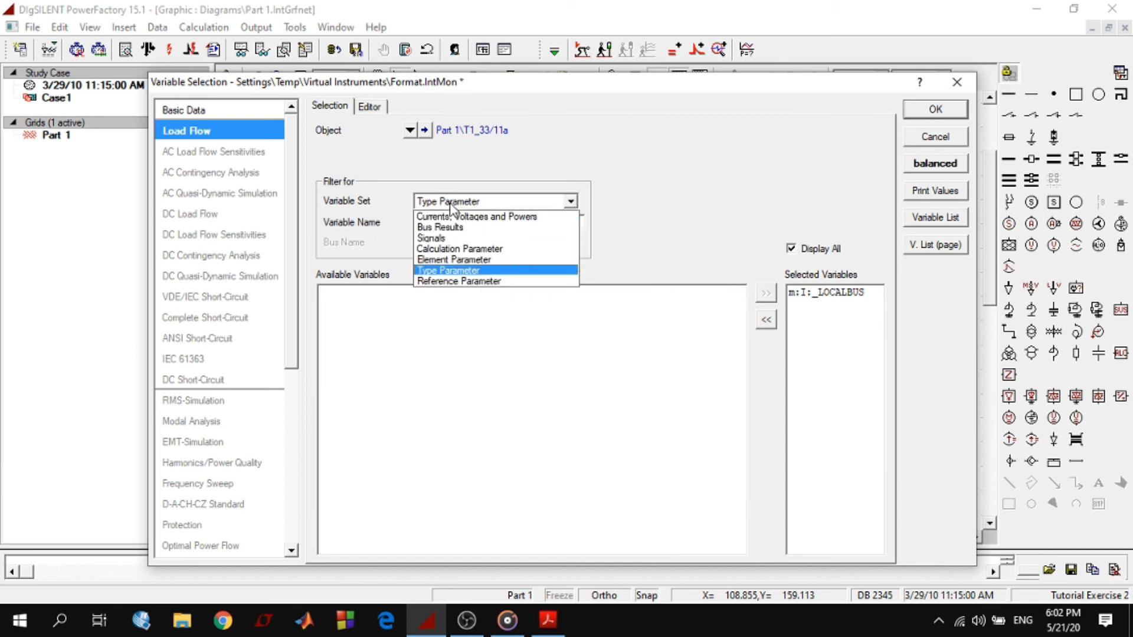
{"action": "left_click", "coordinate": [657, 239]}
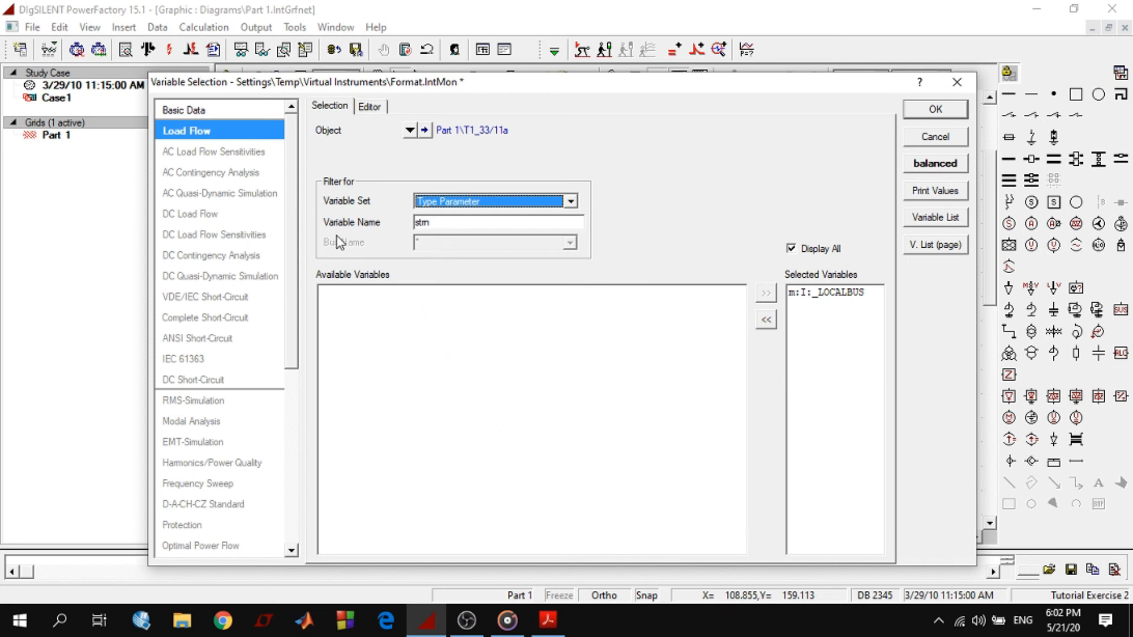
Switch the strn variable search to the Basic Data page, using the Type Parameter set
{"action": "left_click", "coordinate": [198, 111]}
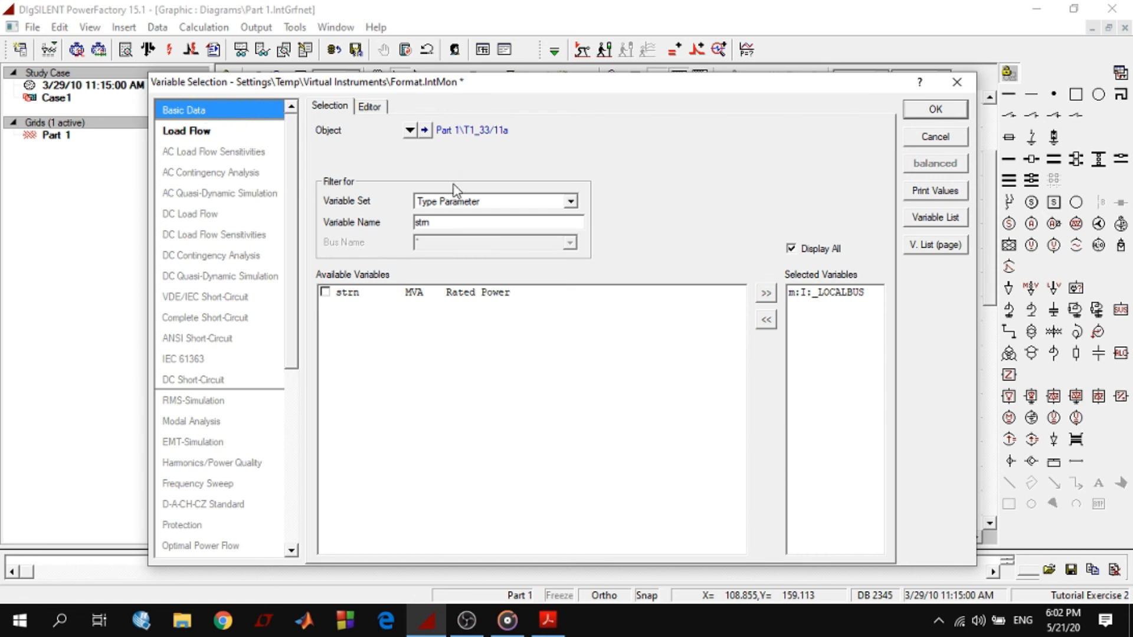
{"action": "left_click", "coordinate": [447, 202]}
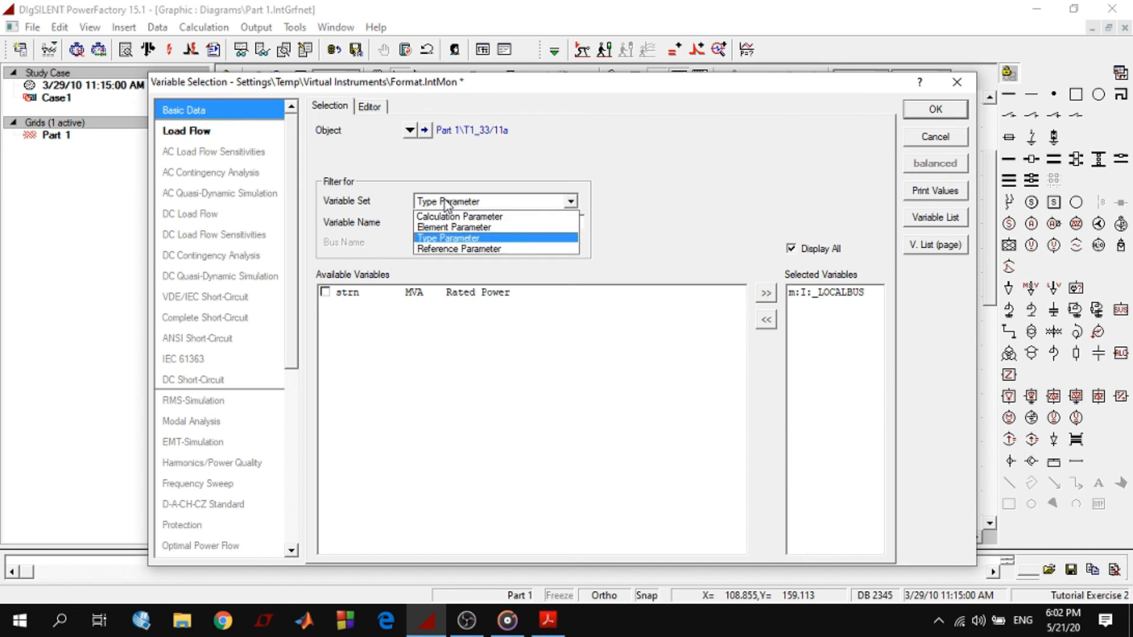
{"action": "left_click", "coordinate": [450, 239]}
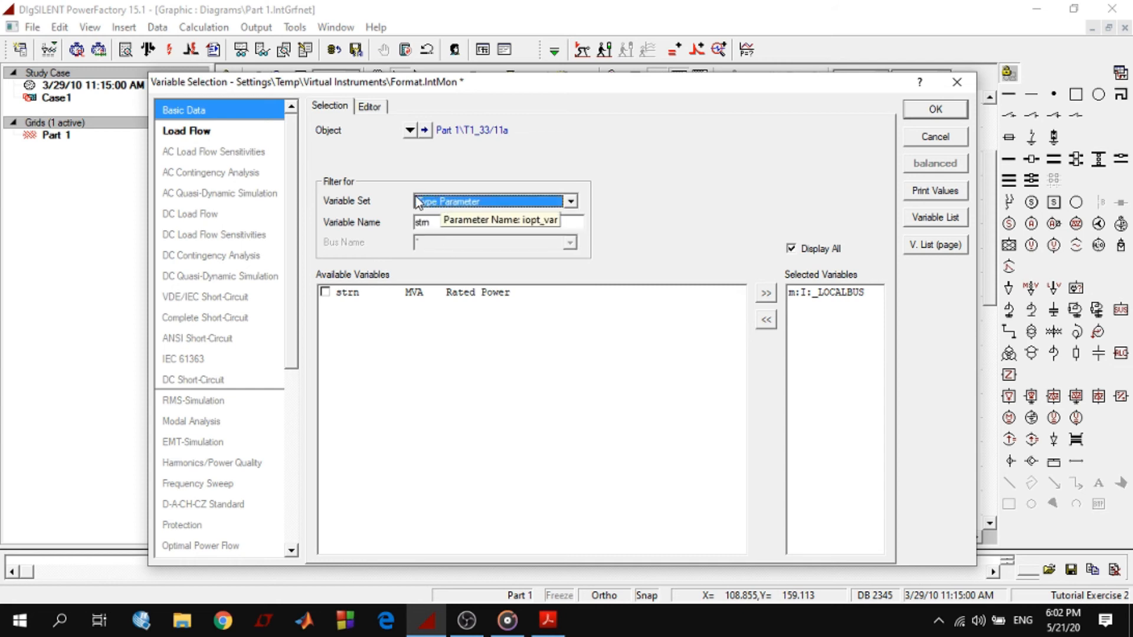
Add the type variable strn (Rated Power) to the 2-winding transformer result format and accept the format
{"action": "left_click", "coordinate": [325, 293]}
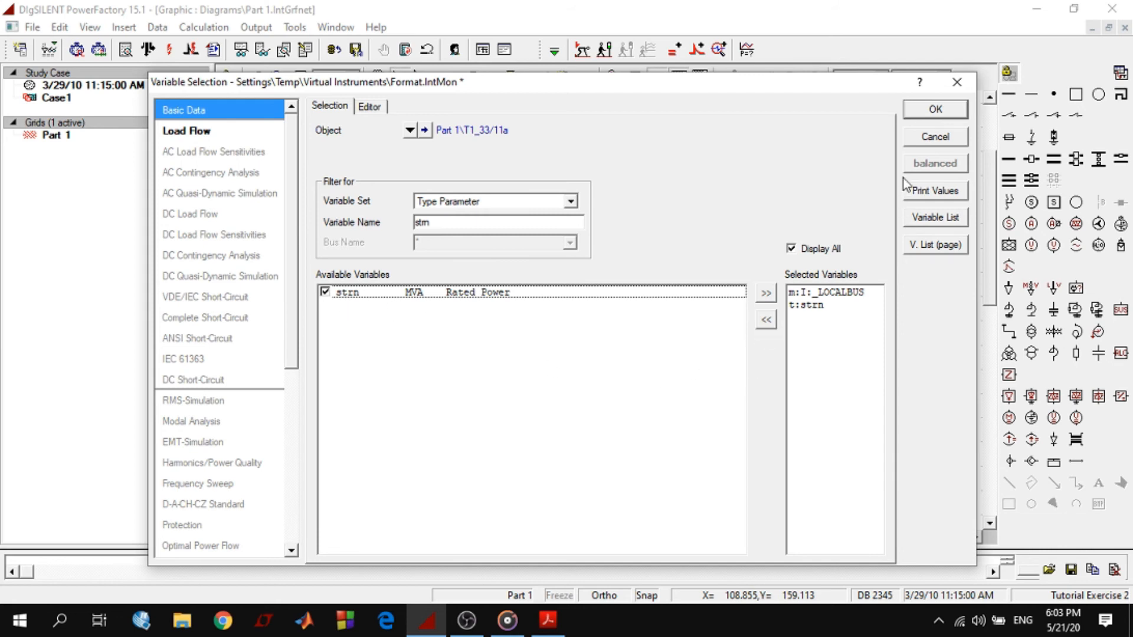
{"action": "left_click", "coordinate": [936, 111]}
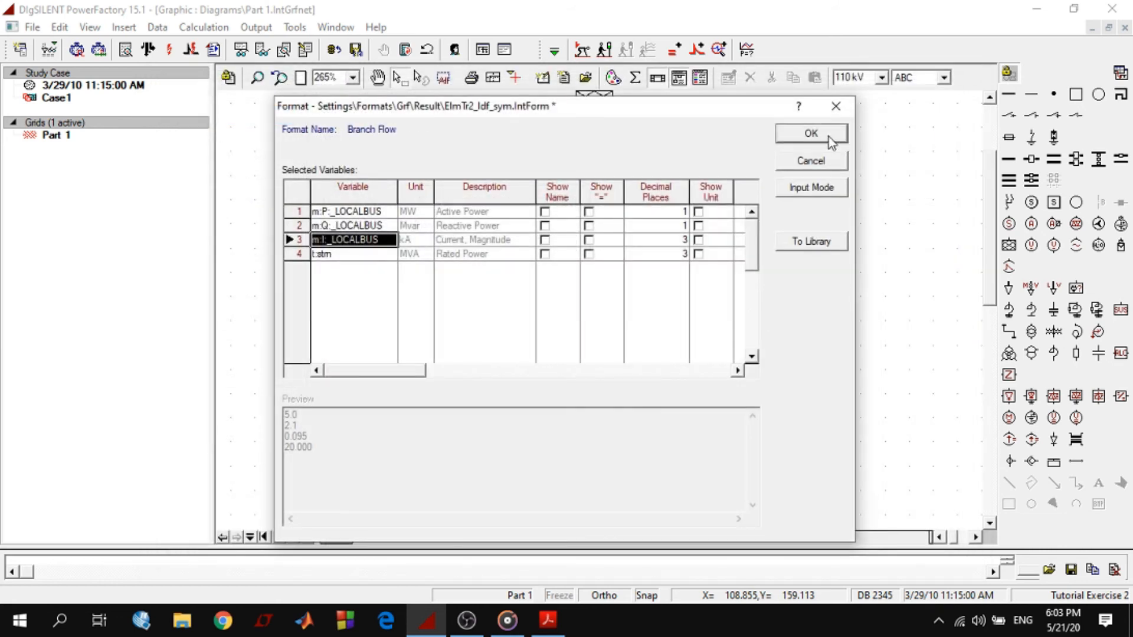
{"action": "left_click", "coordinate": [811, 134]}
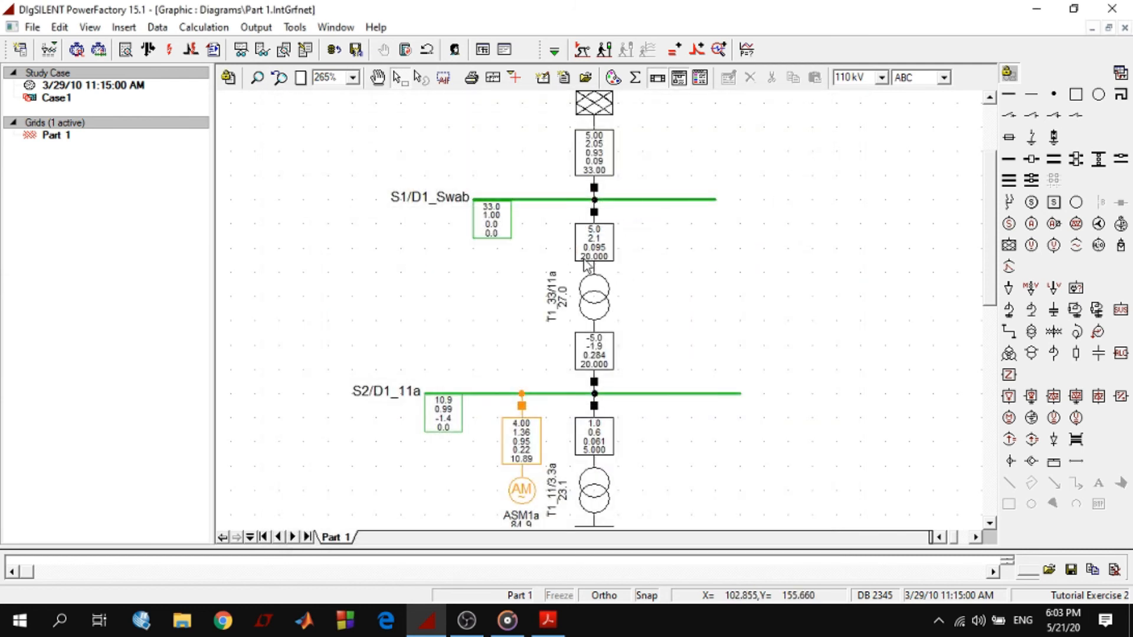
Examine the load flow result box of transformer T1_33/11a and the results along the rest of the network
{"action": "mouse_move", "coordinate": [594, 250]}
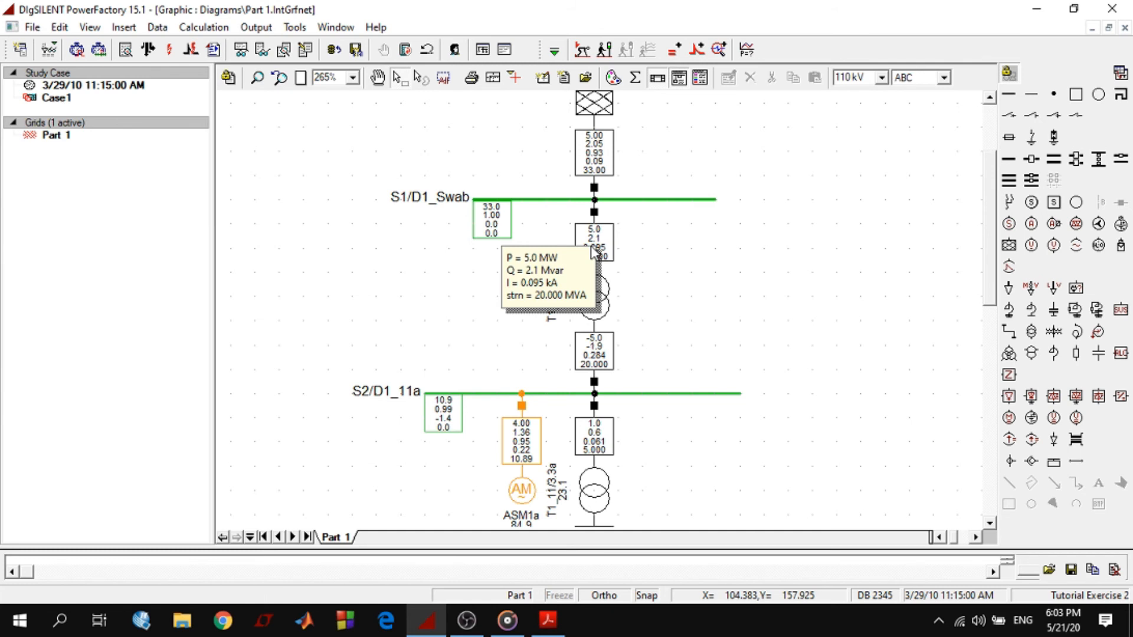
{"action": "right_click", "coordinate": [594, 235]}
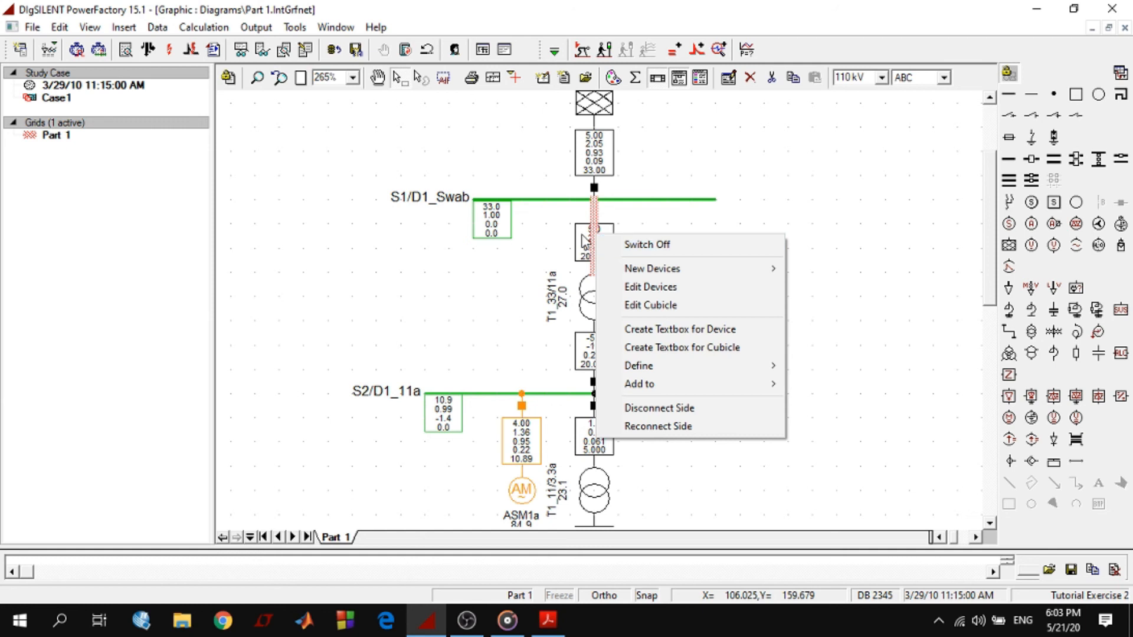
{"action": "right_click", "coordinate": [583, 235]}
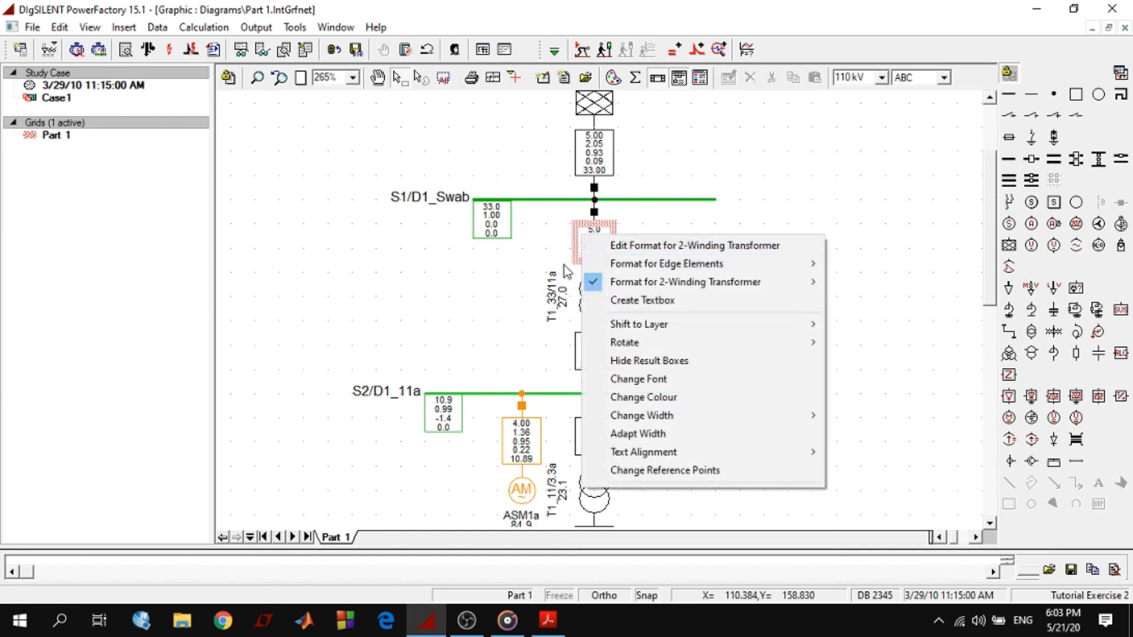
{"action": "left_click", "coordinate": [488, 277]}
{"action": "scroll", "coordinate": [752, 295], "scroll_direction": "up", "scroll_amount": 4}
{"action": "scroll", "coordinate": [758, 297], "scroll_direction": "down", "scroll_amount": 12}
{"action": "scroll", "coordinate": [760, 297], "scroll_direction": "up", "scroll_amount": 5}
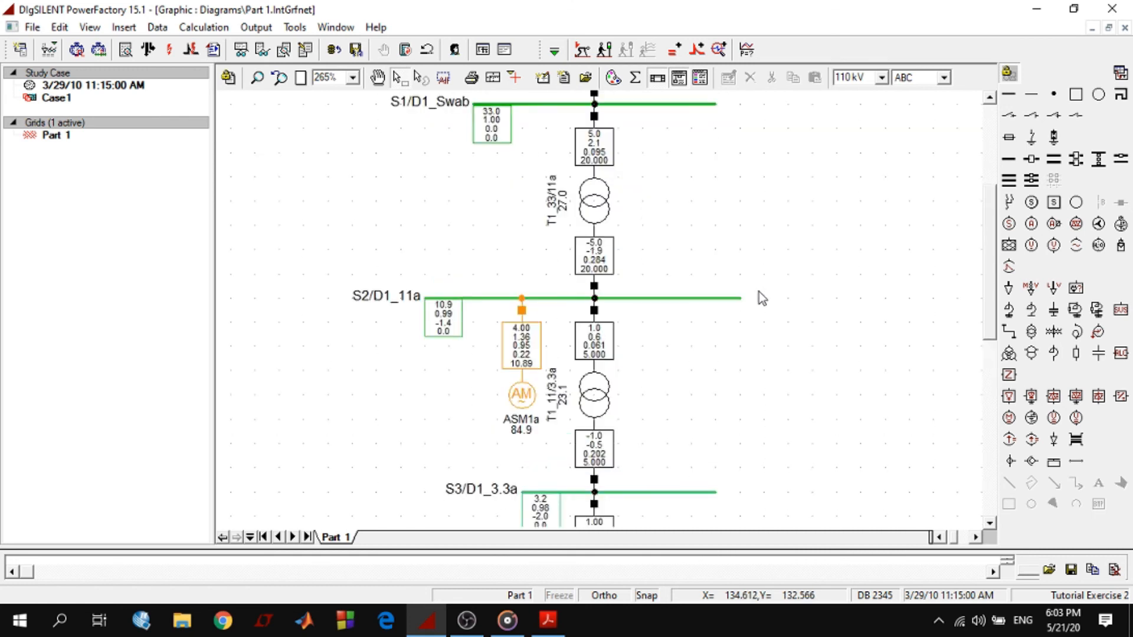
{"action": "scroll", "coordinate": [761, 298], "scroll_direction": "up", "scroll_amount": 3}
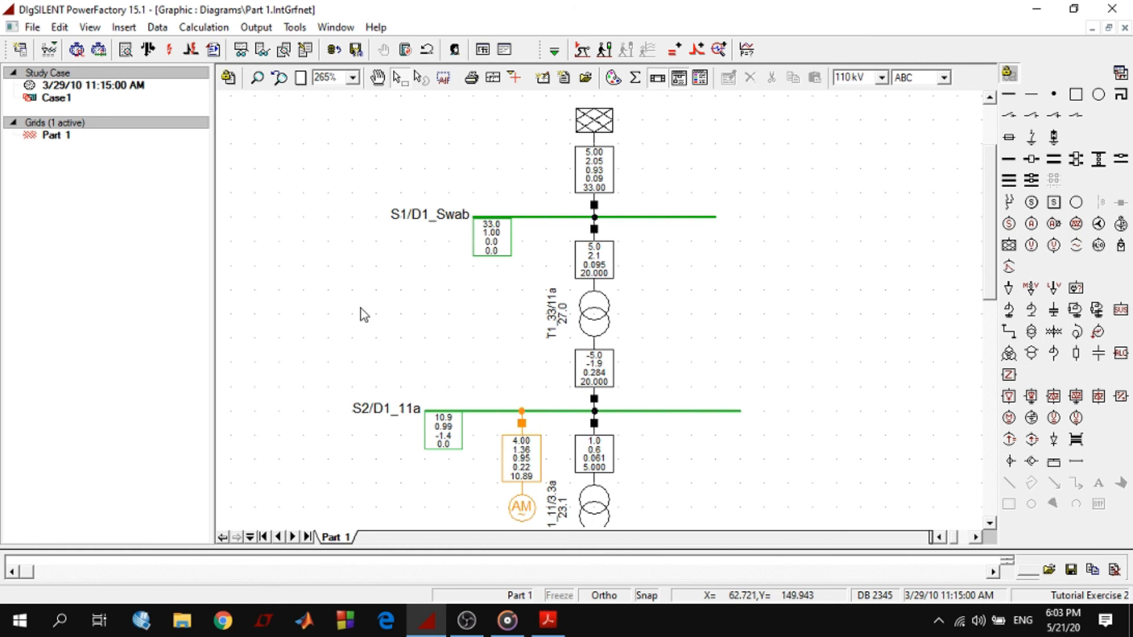
Look at the short-circuit calculation settings without running it, and at the commands offered for busbar S1/D1_Swab
{"action": "left_click", "coordinate": [208, 28]}
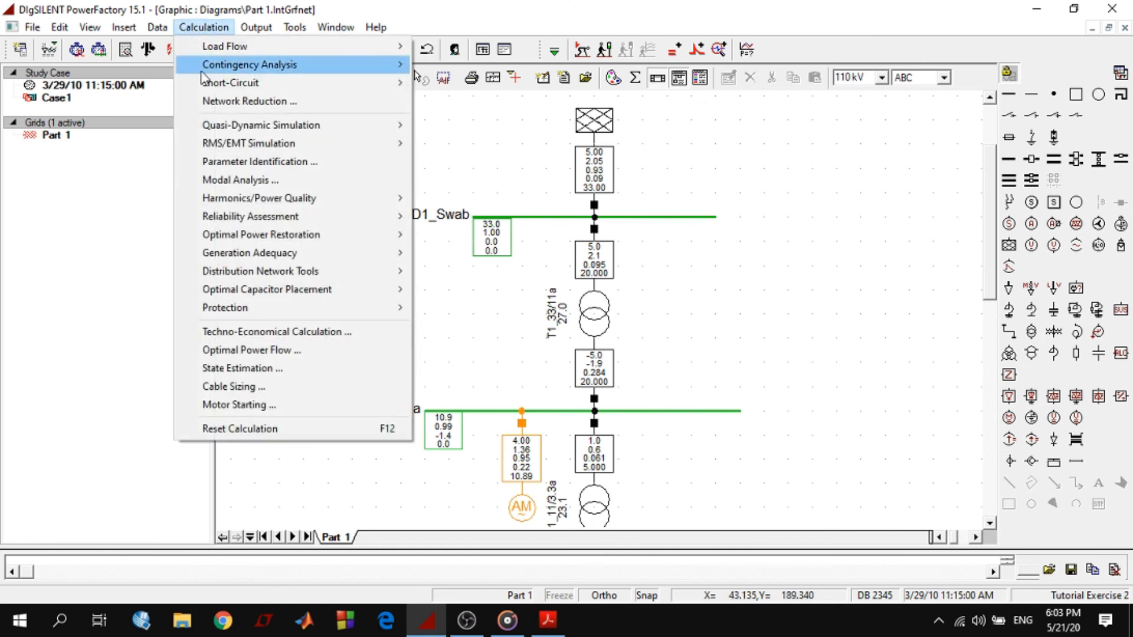
{"action": "mouse_move", "coordinate": [295, 88]}
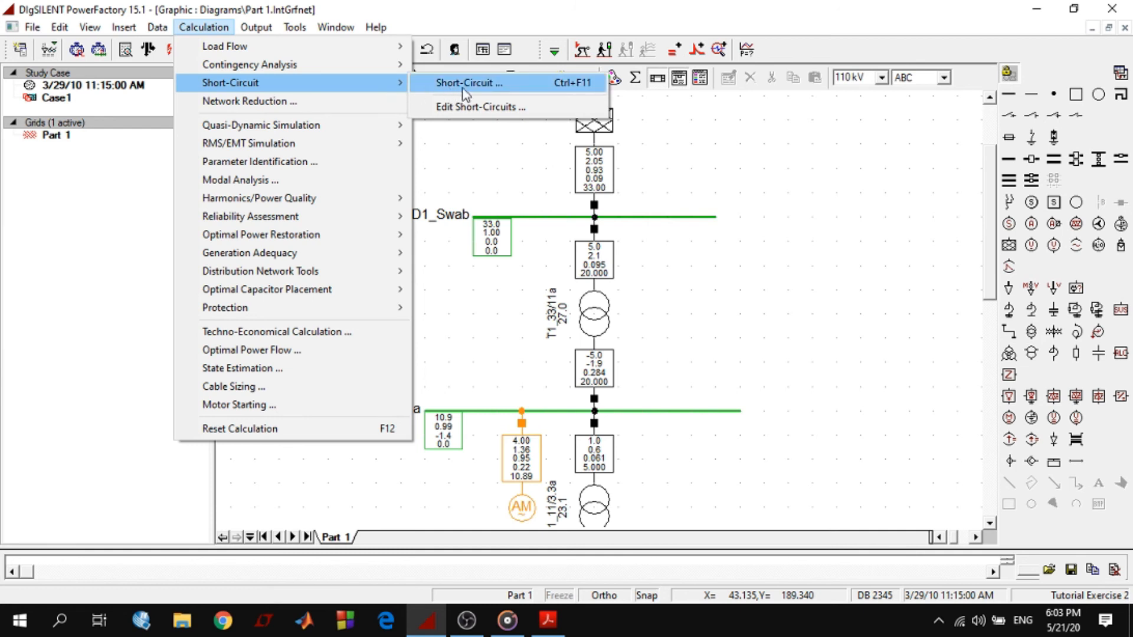
{"action": "left_click", "coordinate": [473, 151]}
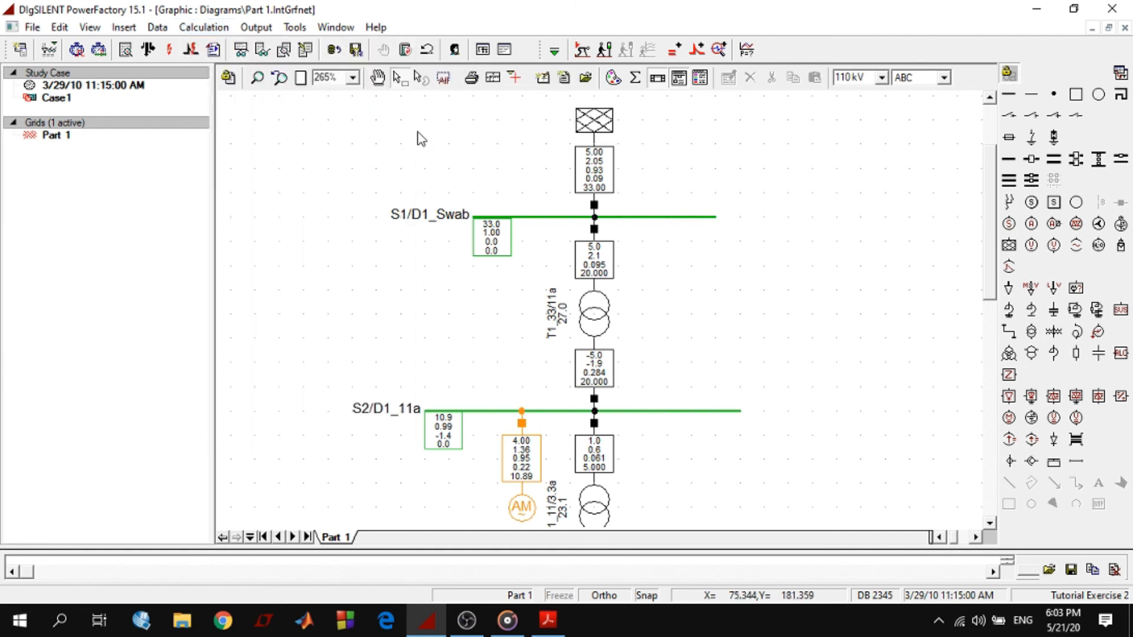
{"action": "left_click", "coordinate": [169, 52]}
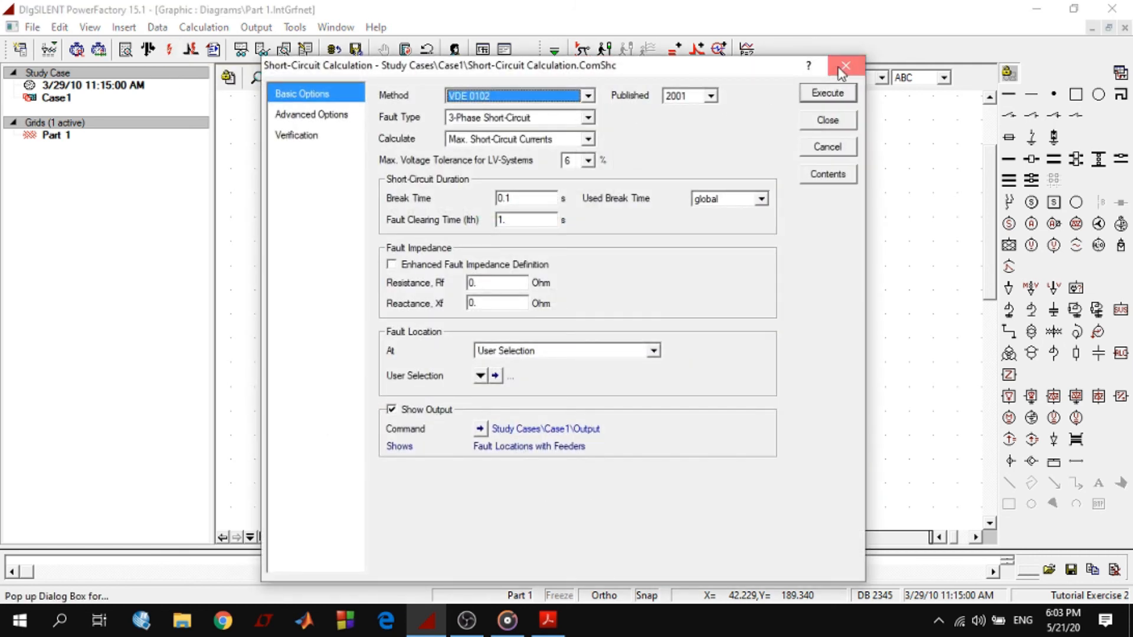
{"action": "left_click", "coordinate": [843, 66]}
{"action": "left_click", "coordinate": [696, 217]}
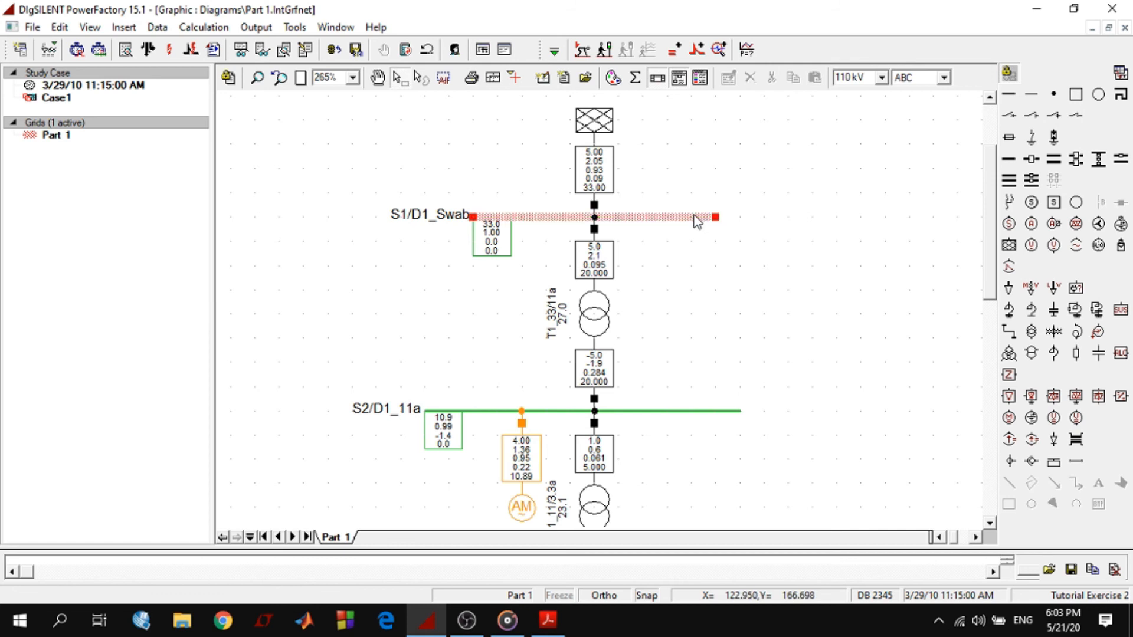
{"action": "right_click", "coordinate": [696, 218]}
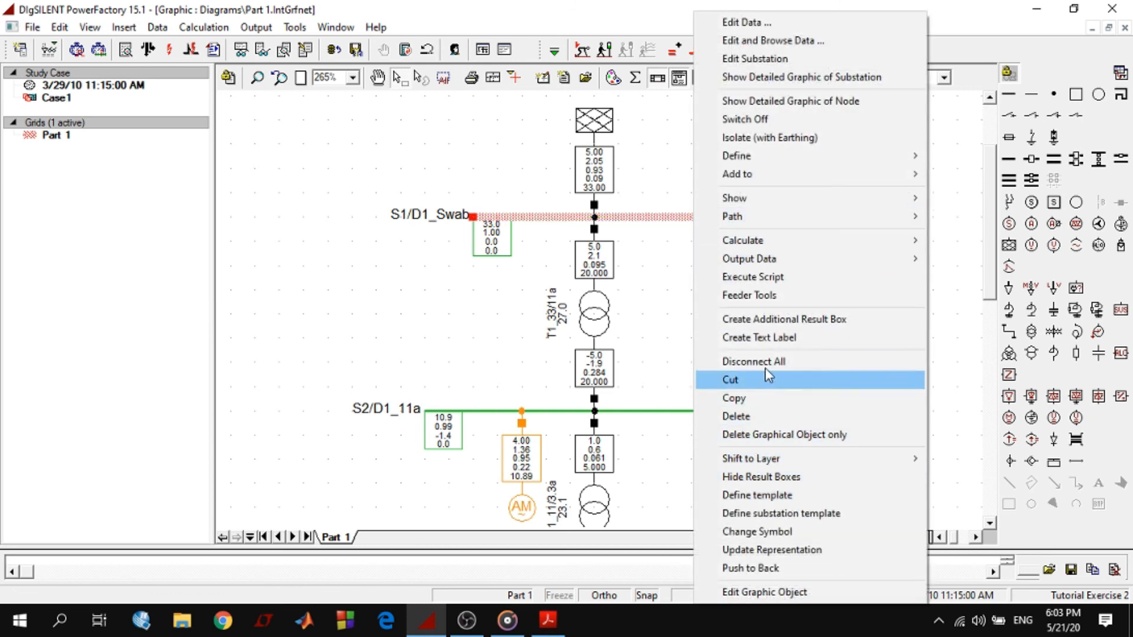
{"action": "left_click", "coordinate": [636, 325]}
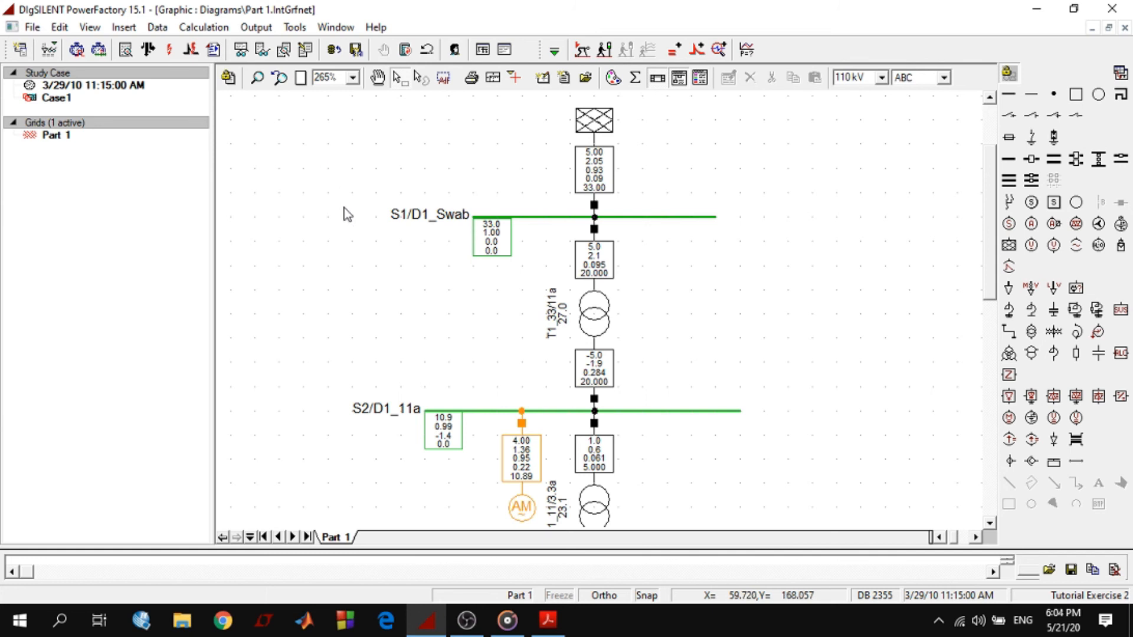
Configure the short-circuit calculation with the complete method, 3-Phase Short-Circuit fault type and Max. Short-Circuit Currents
{"action": "scroll", "coordinate": [510, 310], "scroll_direction": "down", "scroll_amount": 3}
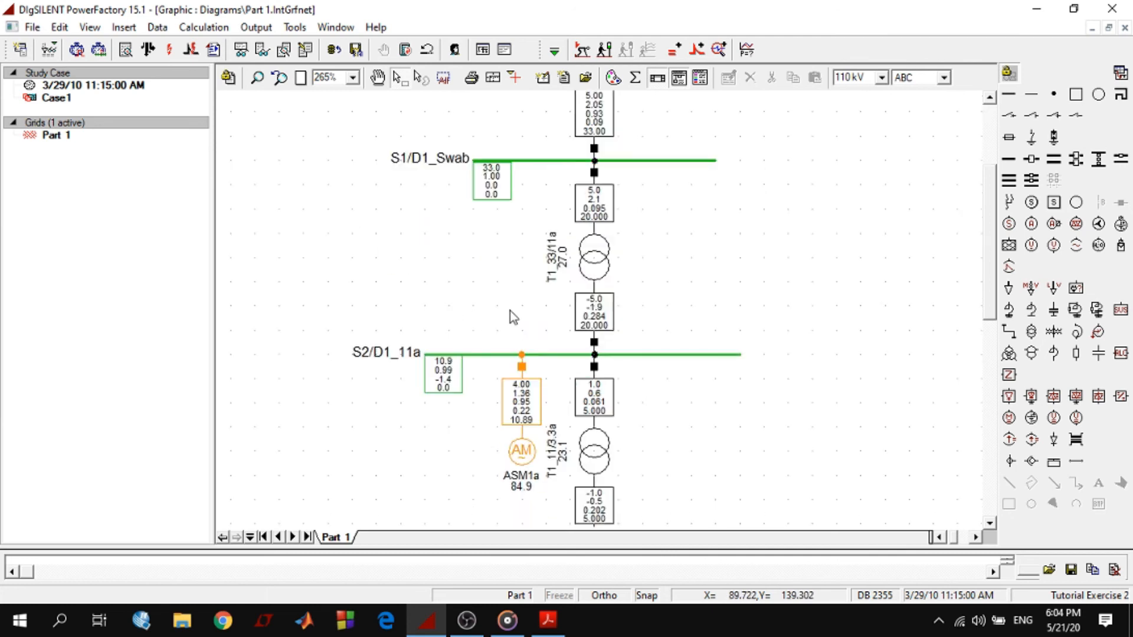
{"action": "scroll", "coordinate": [511, 317], "scroll_direction": "down", "scroll_amount": 1}
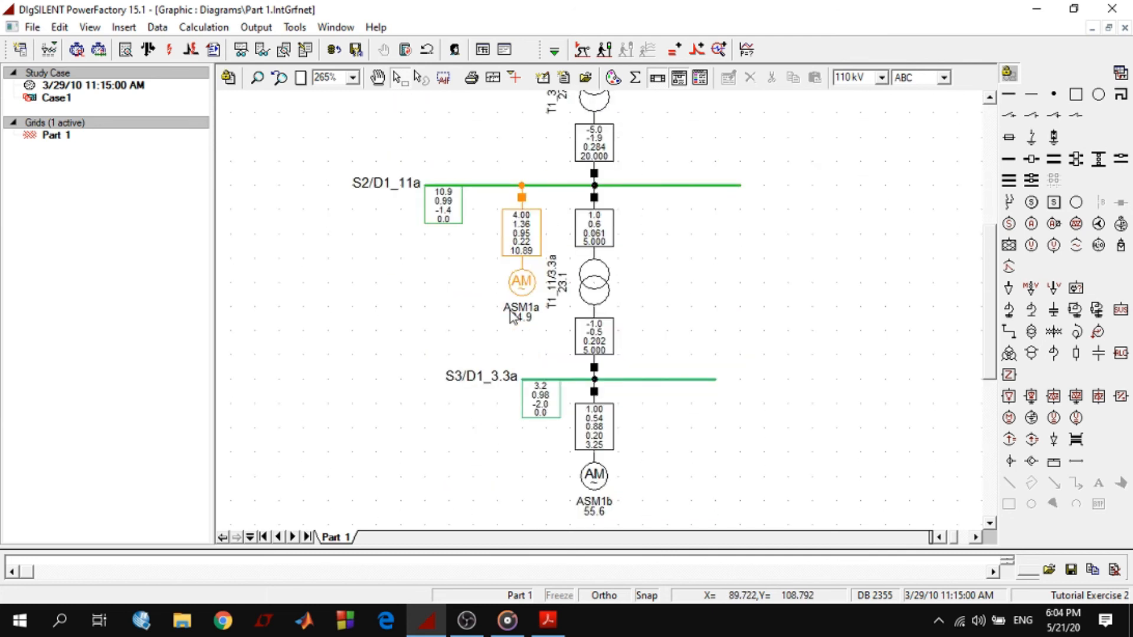
{"action": "scroll", "coordinate": [510, 311], "scroll_direction": "up", "scroll_amount": 4}
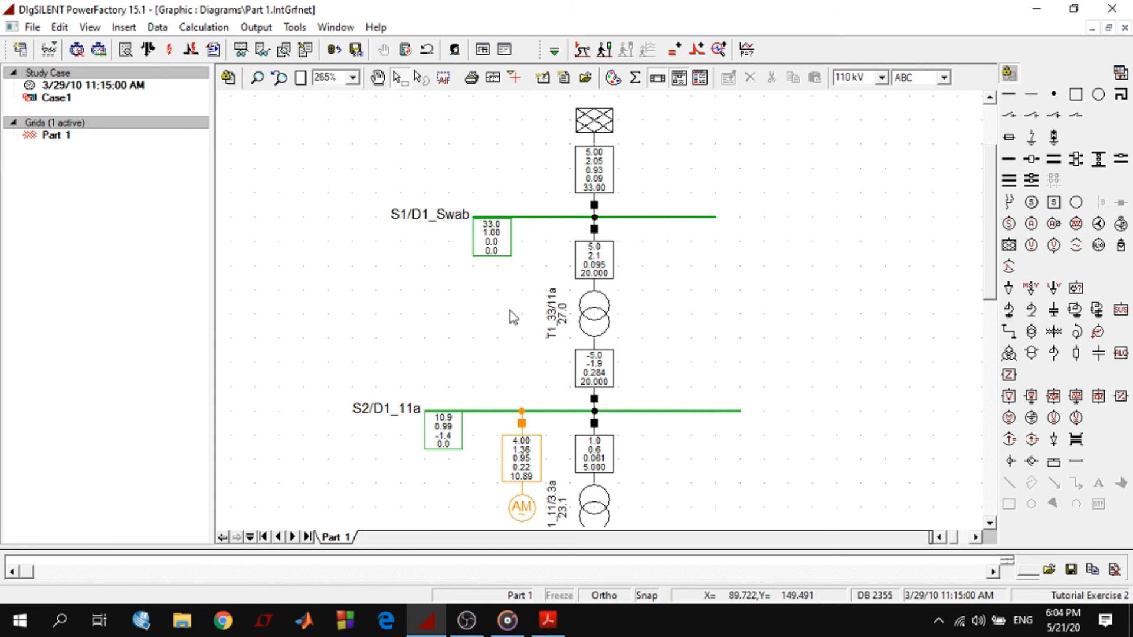
{"action": "scroll", "coordinate": [511, 313], "scroll_direction": "up", "scroll_amount": 2}
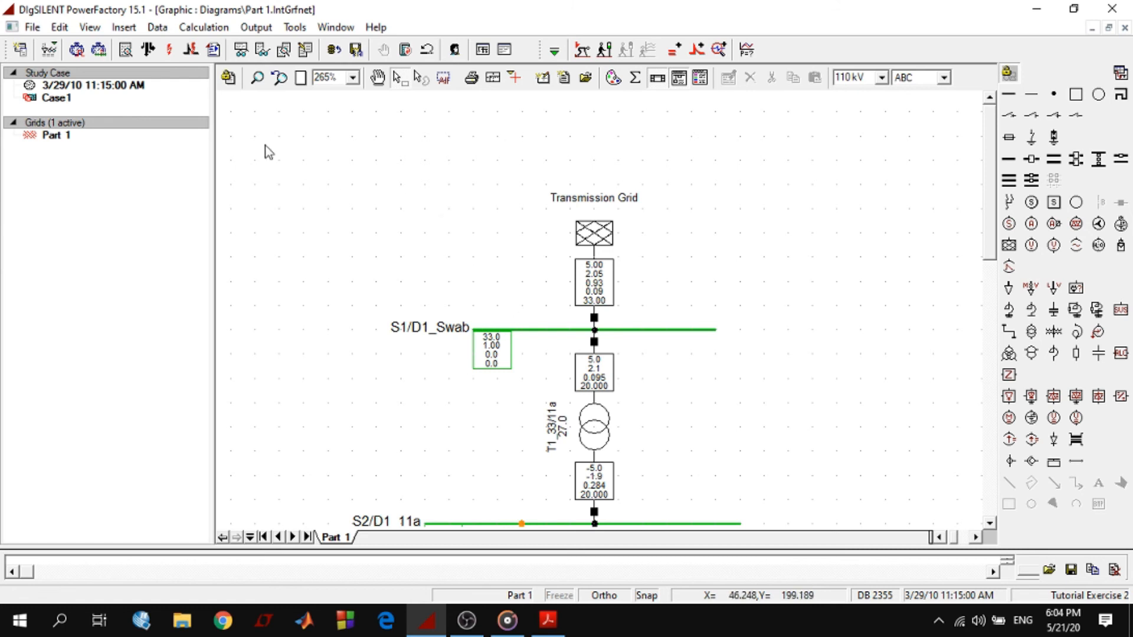
{"action": "left_click", "coordinate": [481, 50]}
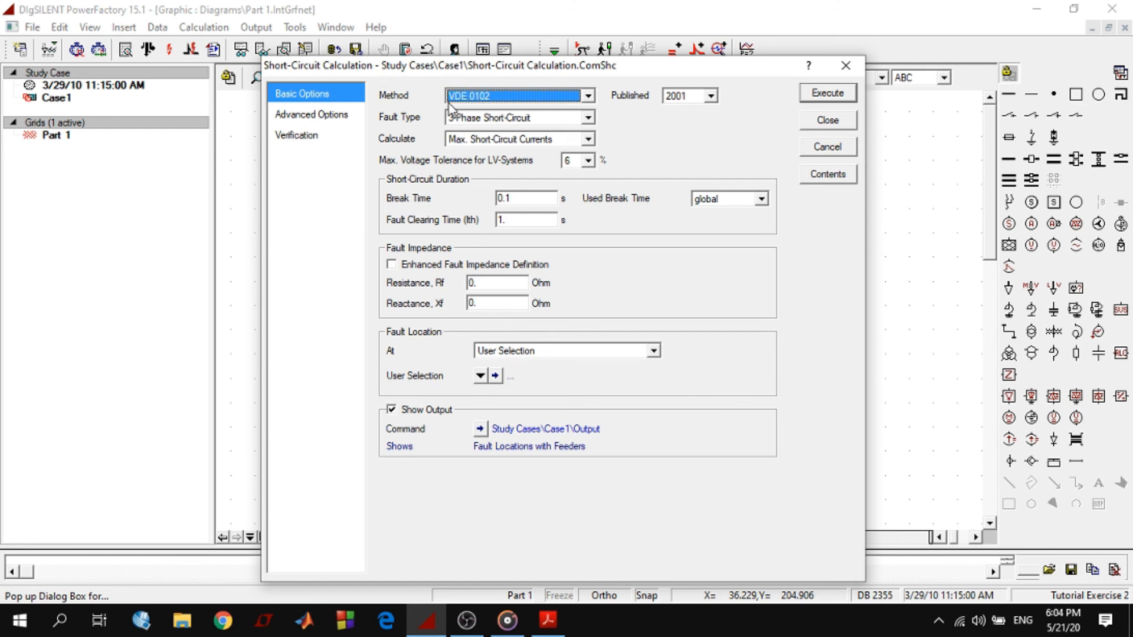
{"action": "left_click", "coordinate": [489, 104]}
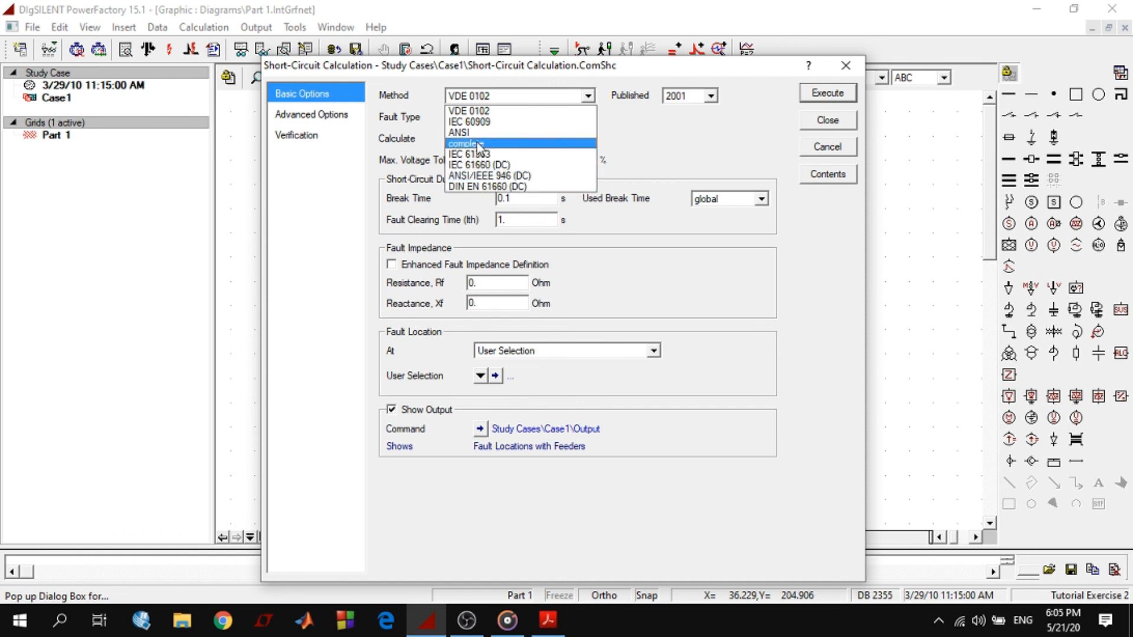
{"action": "left_click", "coordinate": [479, 145]}
{"action": "left_click", "coordinate": [506, 119]}
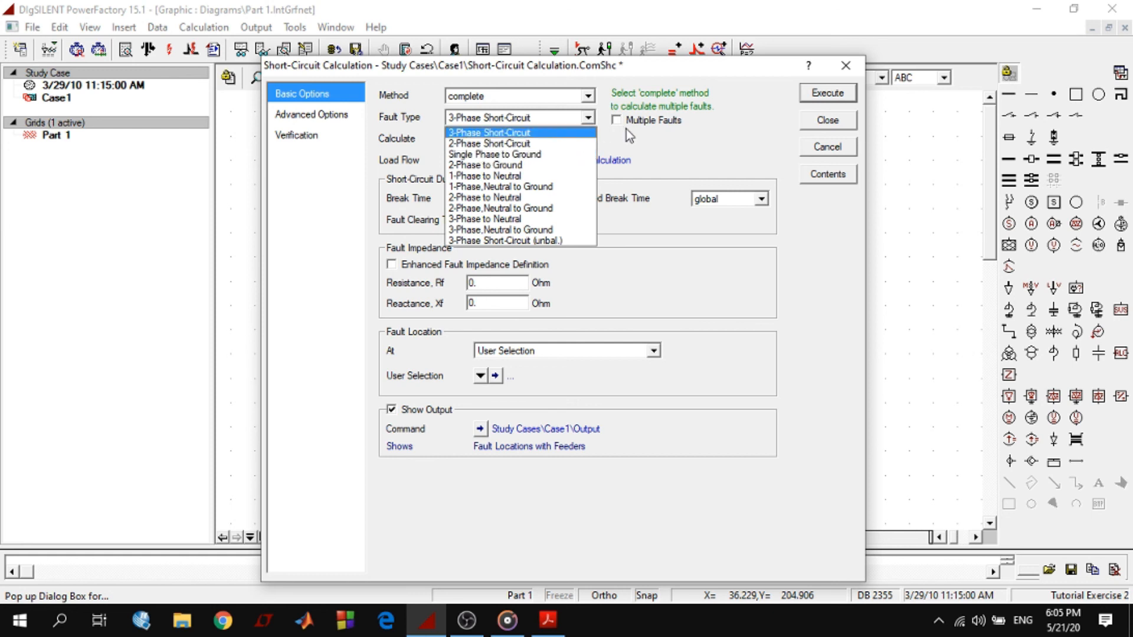
{"action": "left_click", "coordinate": [483, 135]}
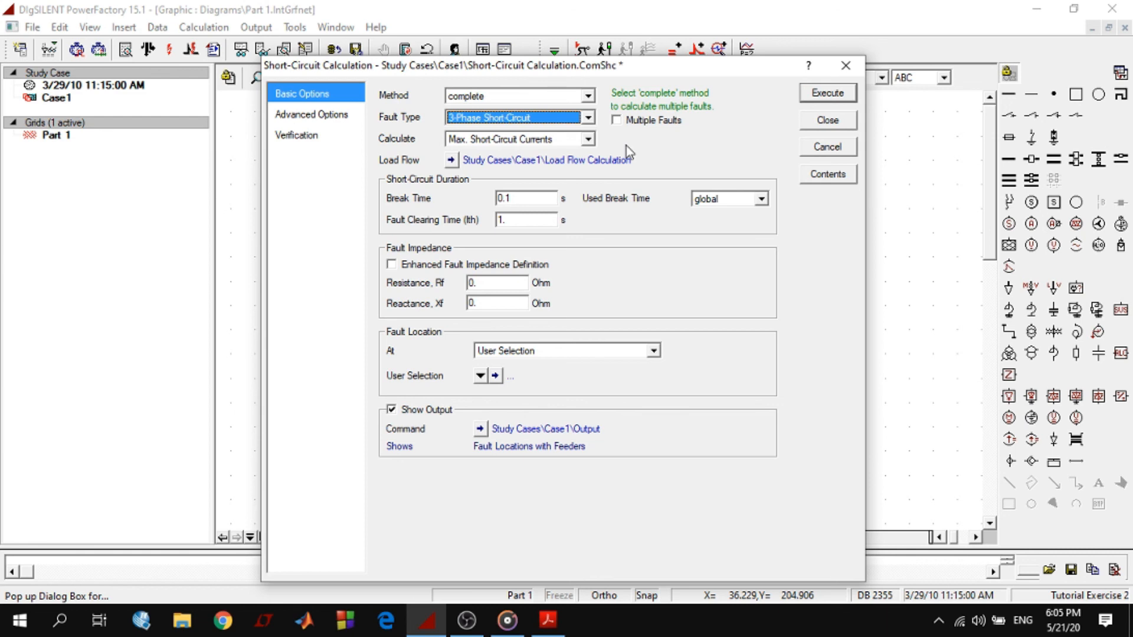
{"action": "left_click", "coordinate": [539, 140]}
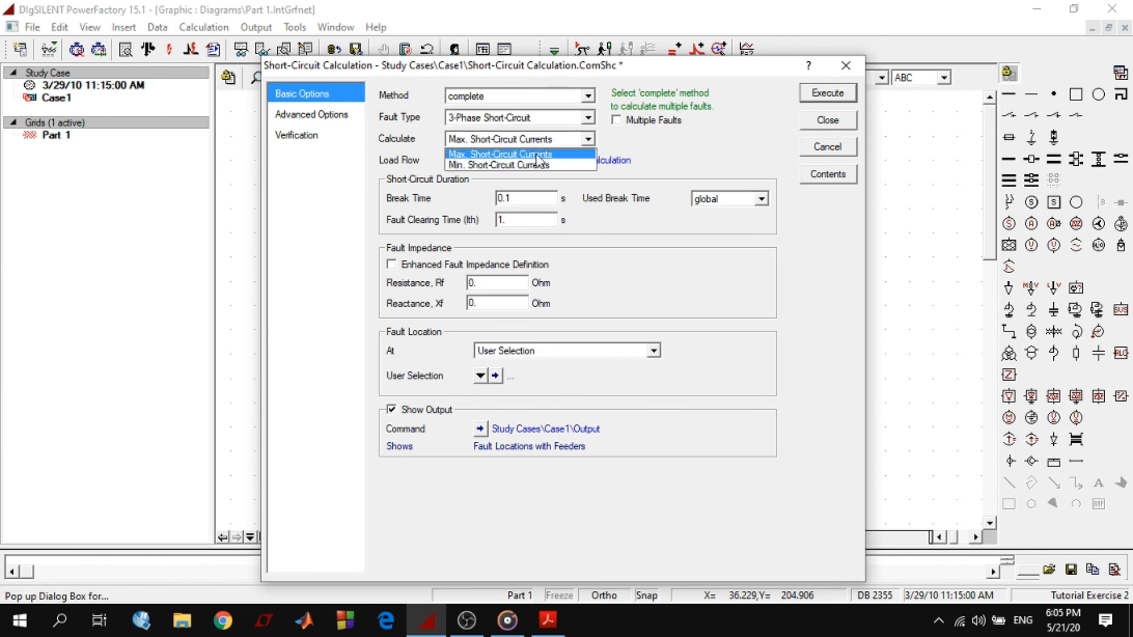
{"action": "left_click", "coordinate": [475, 154]}
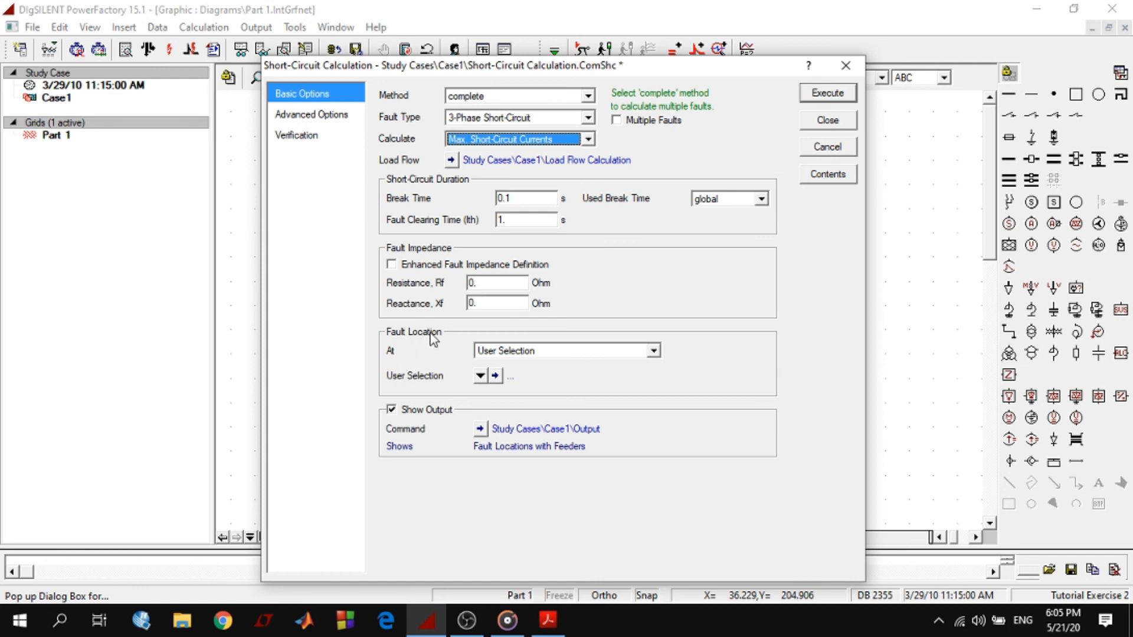
Set the fault location to User Selection, review the advanced options and execute the short-circuit calculation
{"action": "left_click", "coordinate": [529, 353]}
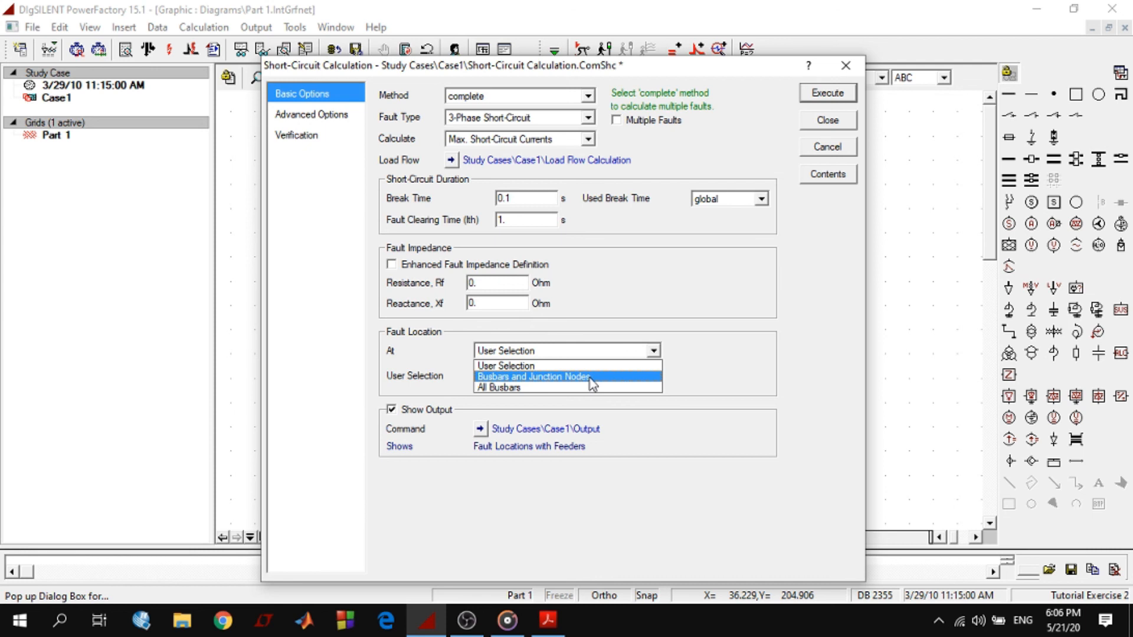
{"action": "left_click", "coordinate": [520, 367]}
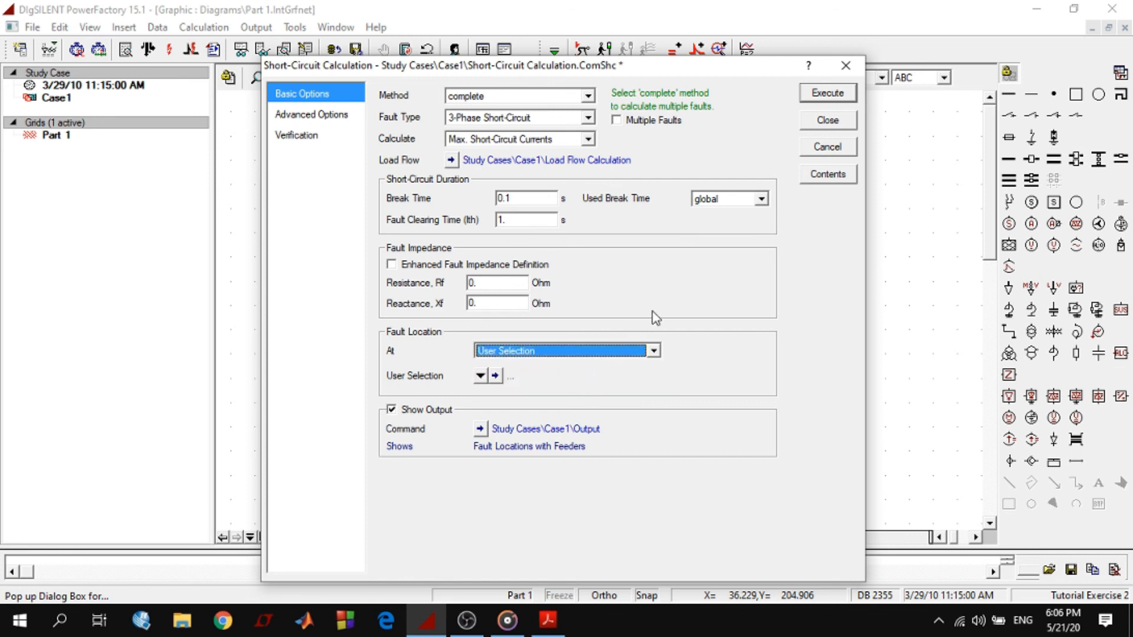
{"action": "left_click", "coordinate": [298, 116]}
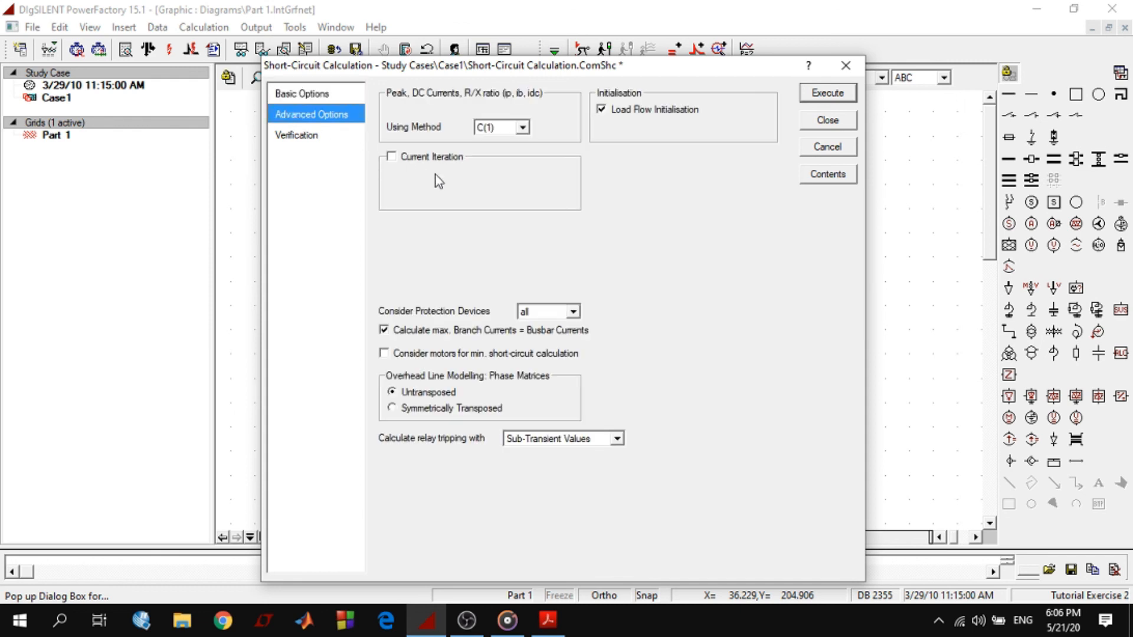
{"action": "left_click", "coordinate": [302, 96]}
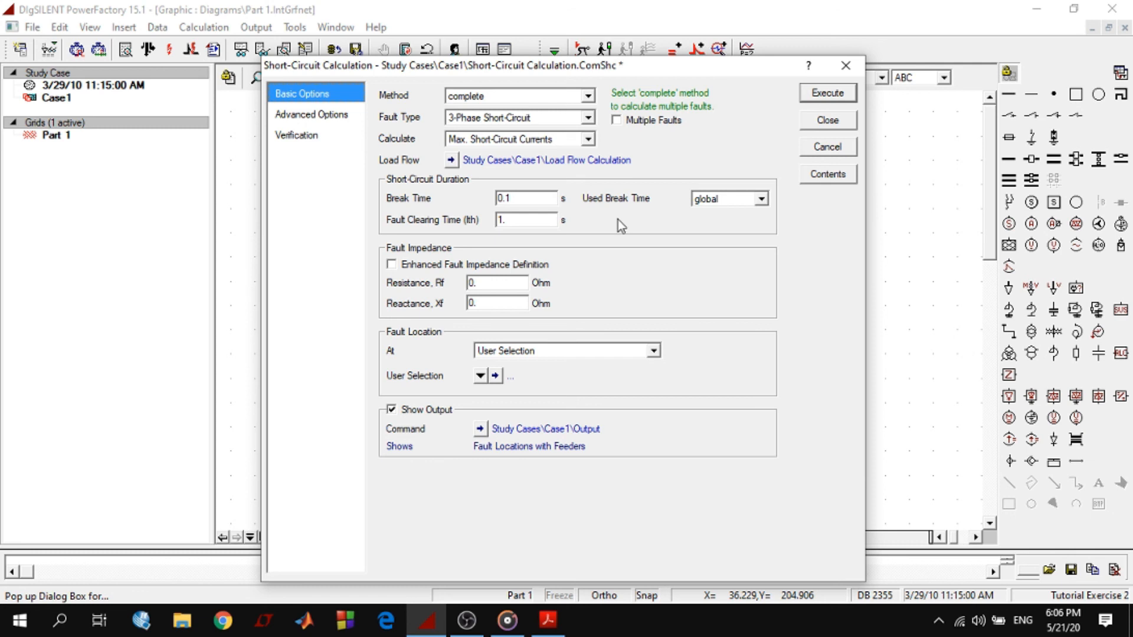
{"action": "left_click", "coordinate": [826, 94]}
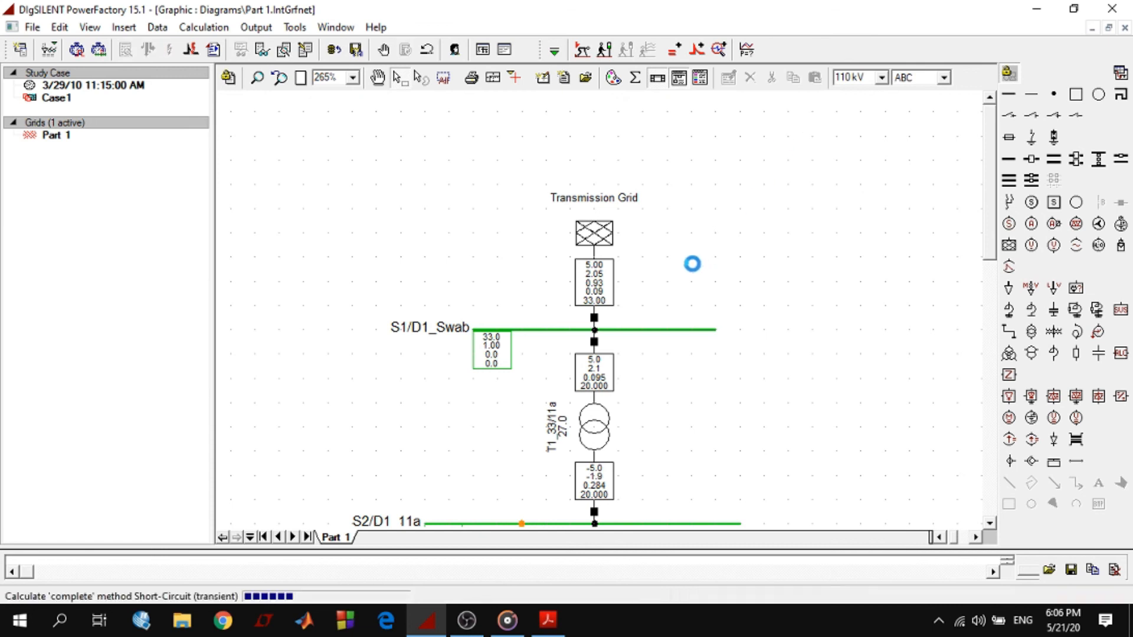
Examine the short-circuit results across the network, starting with the result box of busbar S1/D1_Swab
{"action": "scroll", "coordinate": [700, 263], "scroll_direction": "down", "scroll_amount": 3}
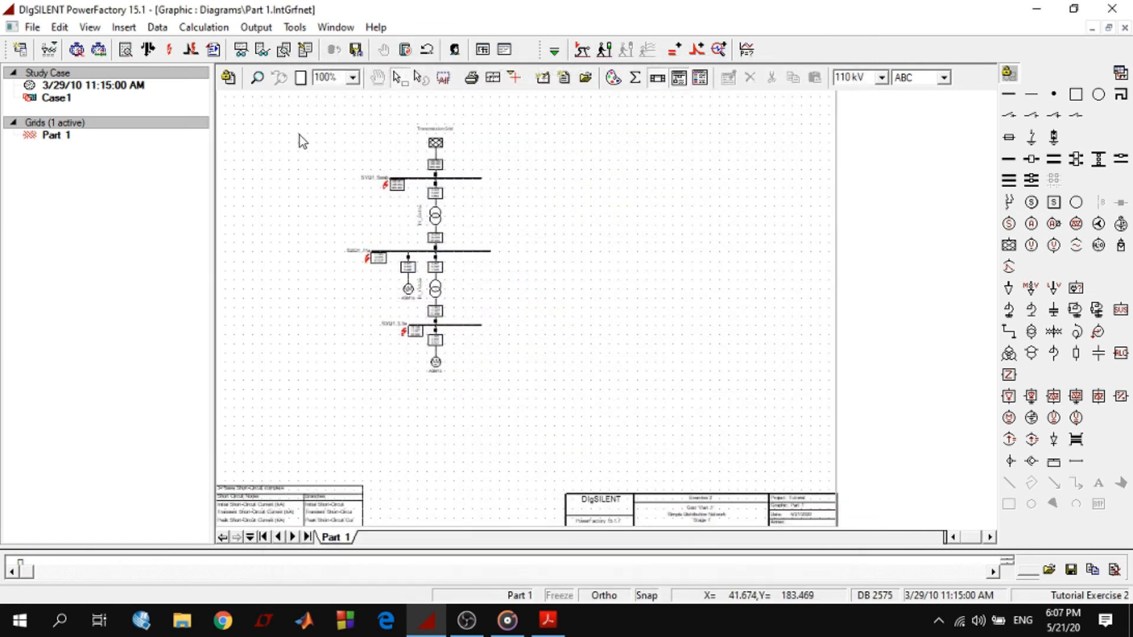
{"action": "left_click", "coordinate": [259, 78]}
{"action": "left_click_drag", "start_coordinate": [349, 131], "coordinate": [533, 378]}
{"action": "key", "text": "Escape"}
{"action": "left_click", "coordinate": [378, 78]}
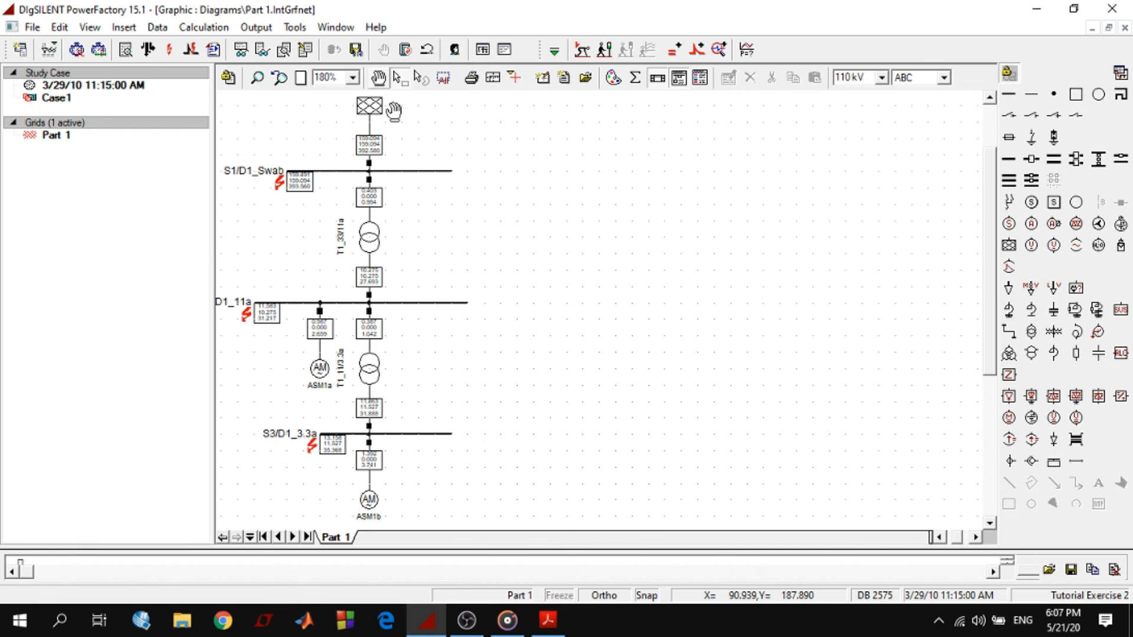
{"action": "left_click_drag", "start_coordinate": [439, 207], "coordinate": [581, 212]}
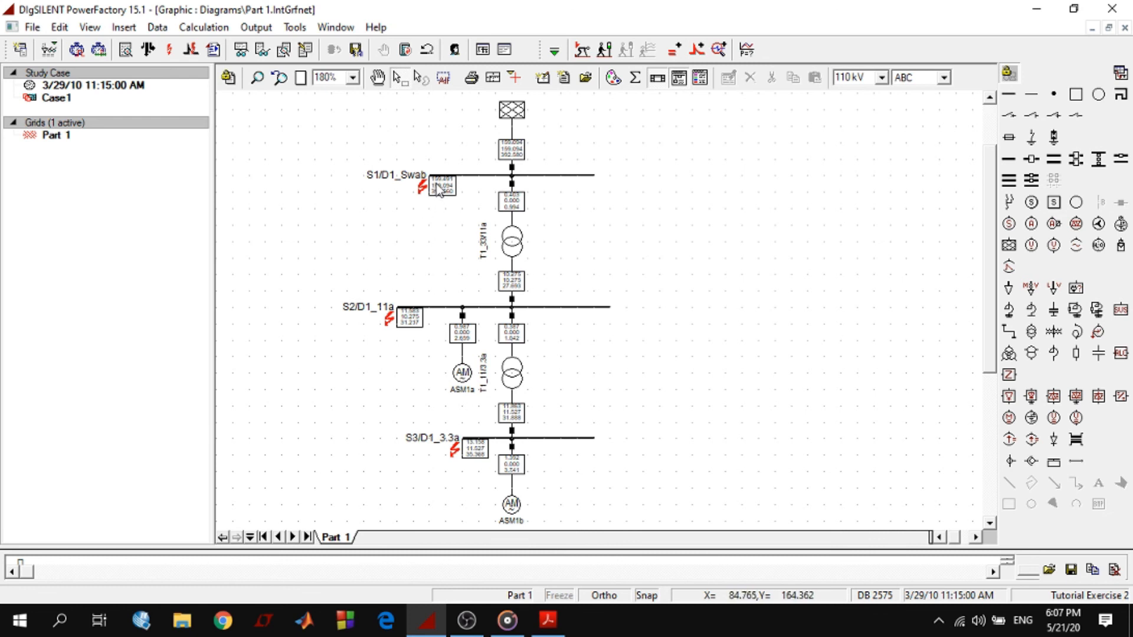
{"action": "mouse_move", "coordinate": [438, 190]}
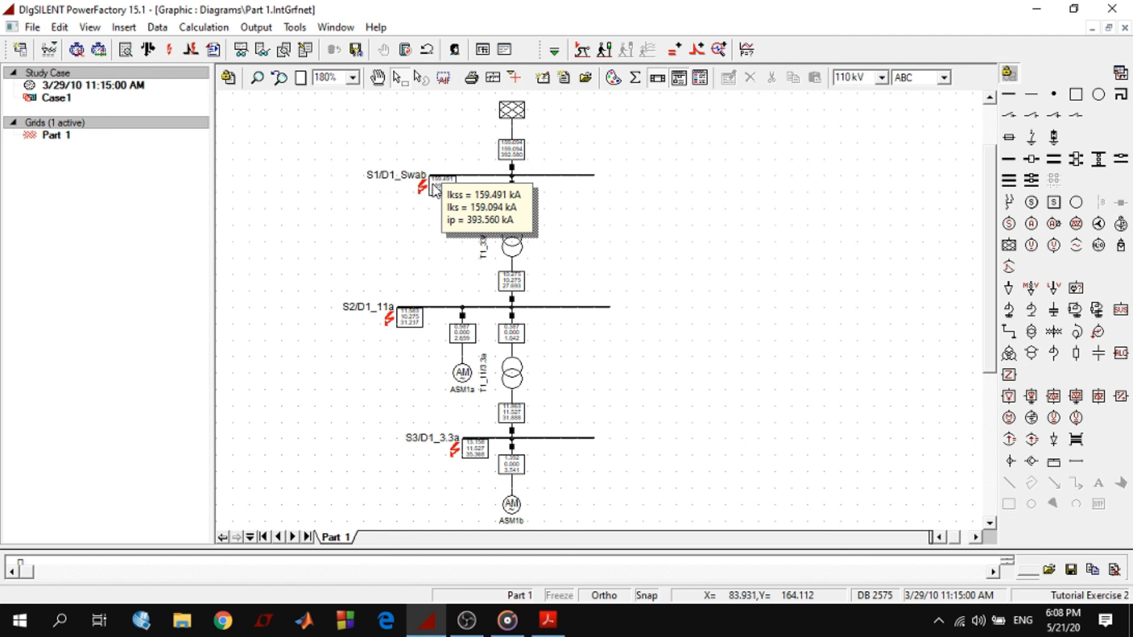
{"action": "left_click", "coordinate": [433, 186]}
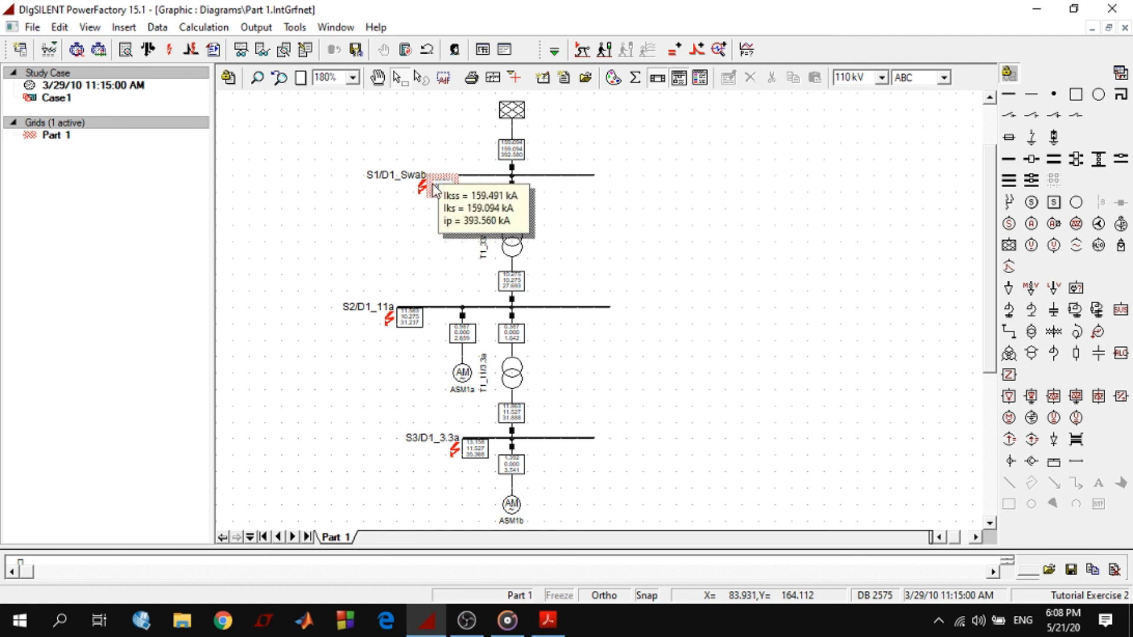
Review the variables in the result box format for short-circuit nodes at busbar S1/D1_Swab and accept the format unchanged
{"action": "right_click", "coordinate": [433, 188]}
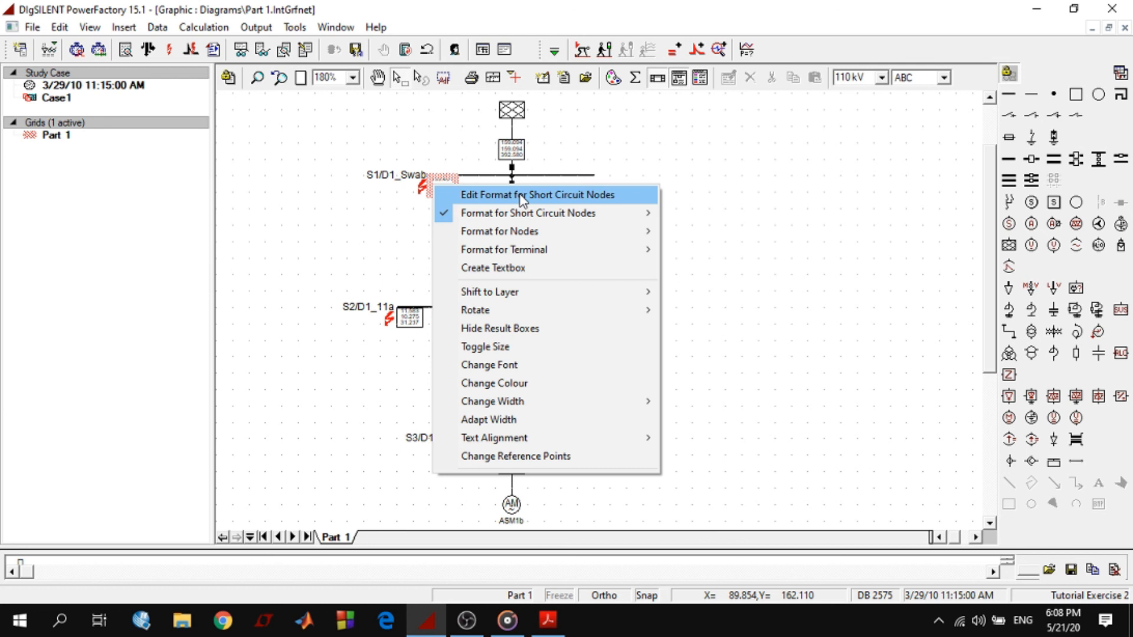
{"action": "left_click", "coordinate": [604, 199]}
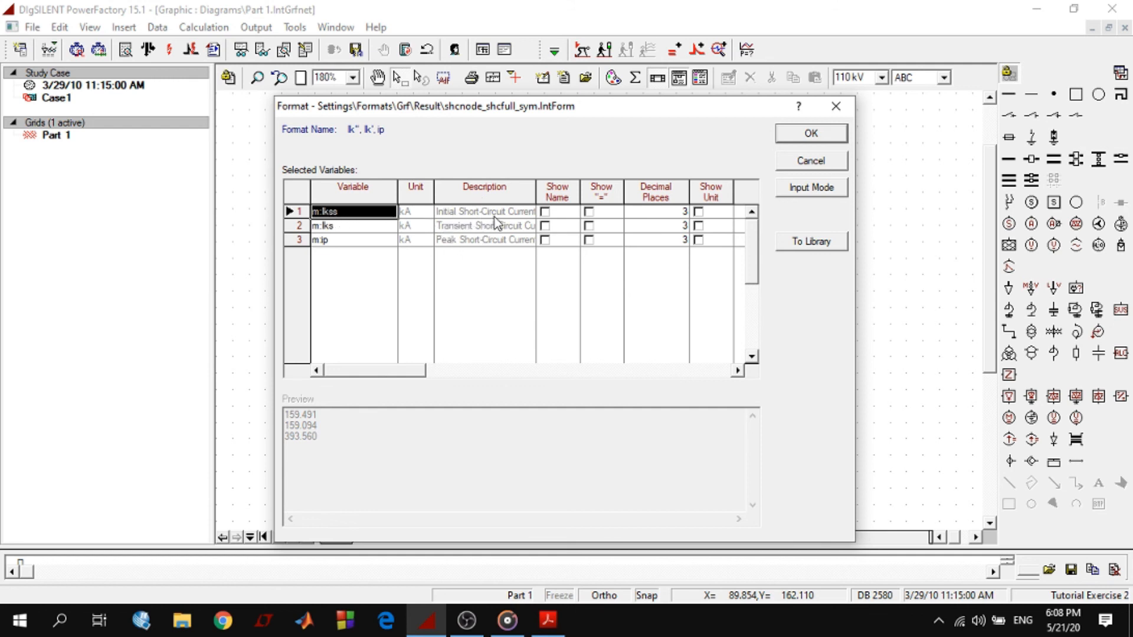
{"action": "left_click", "coordinate": [333, 233]}
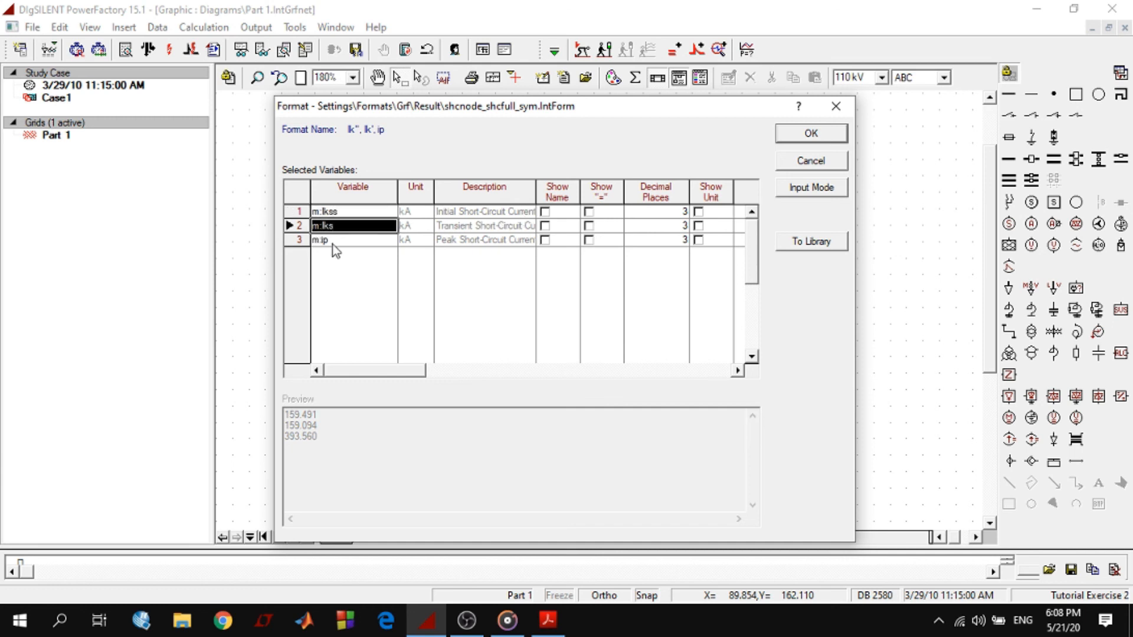
{"action": "left_click", "coordinate": [335, 241]}
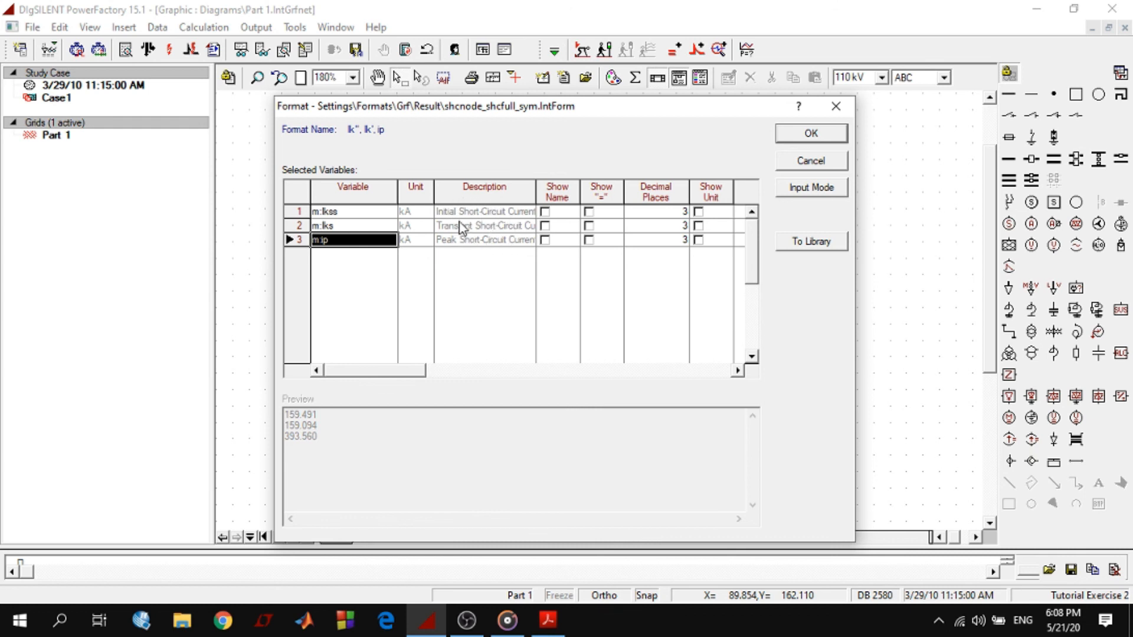
{"action": "left_click", "coordinate": [812, 135]}
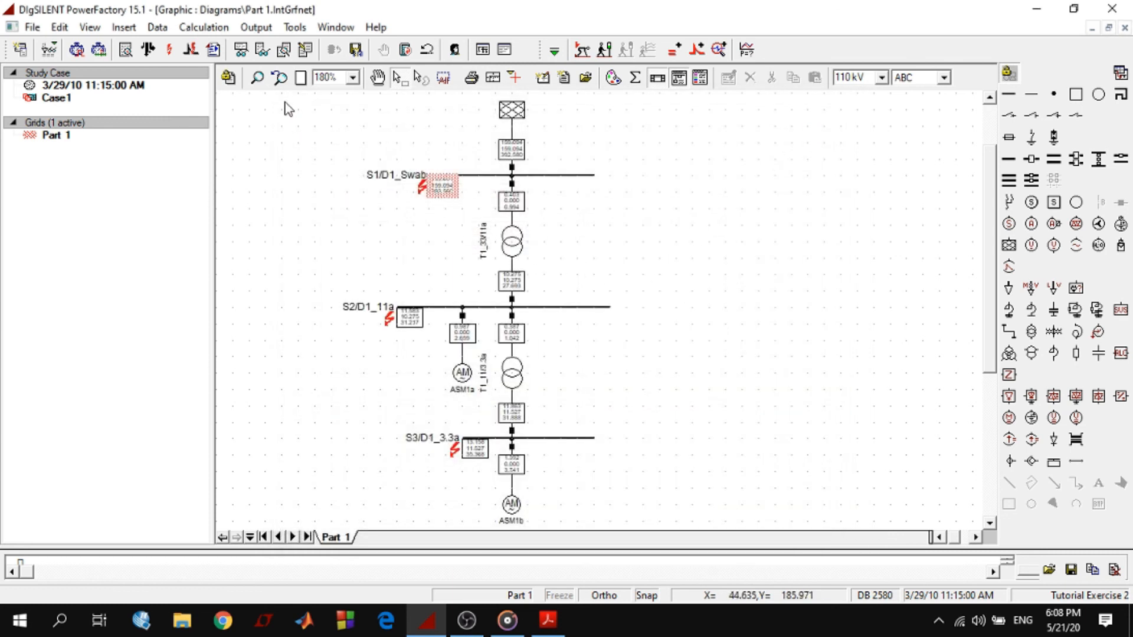
Run the short-circuit calculation for busbar S2/D1_11a alone, using the complete method, 3-Phase Short-Circuit and Max. Short-Circuit Currents
{"action": "left_click", "coordinate": [280, 79]}
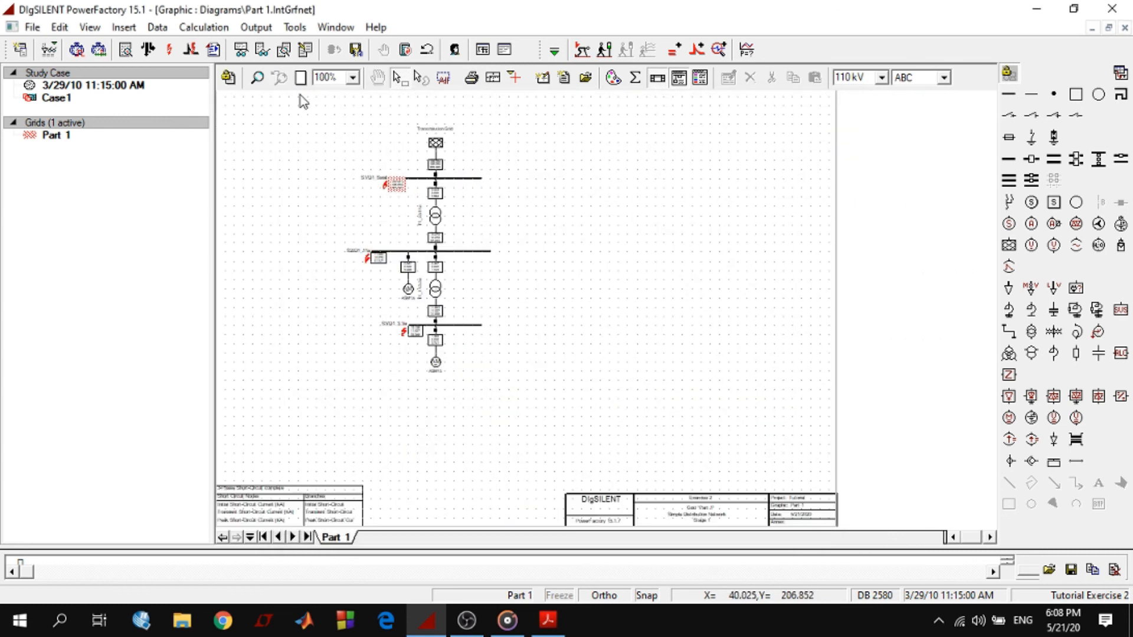
{"action": "left_click_drag", "start_coordinate": [334, 122], "coordinate": [554, 236]}
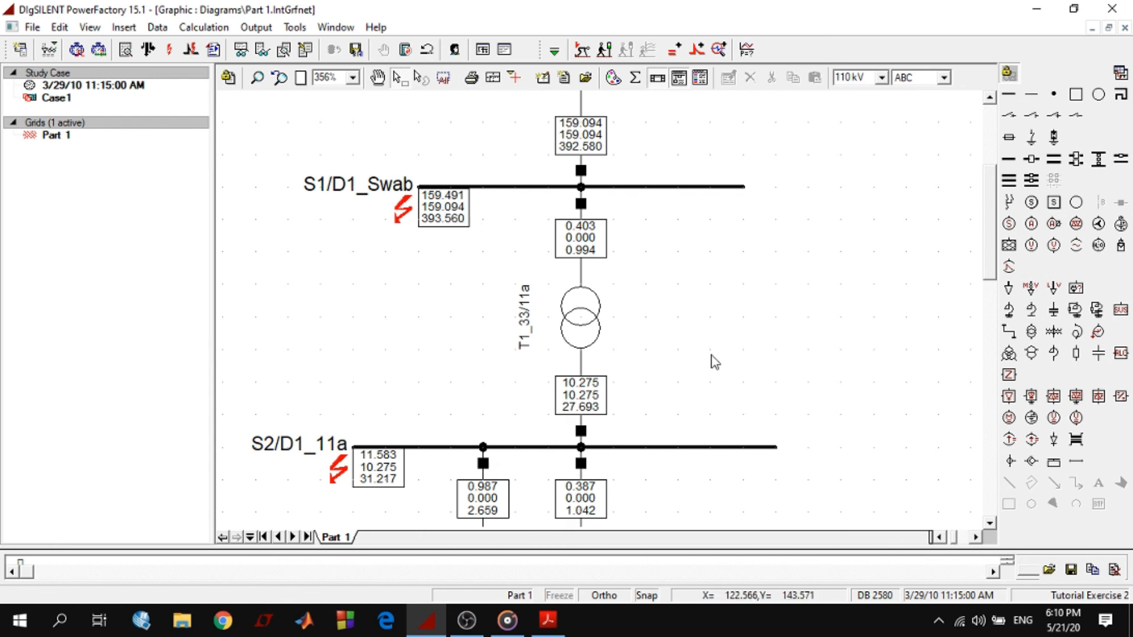
{"action": "scroll", "coordinate": [713, 359], "scroll_direction": "up", "scroll_amount": 3}
{"action": "scroll", "coordinate": [714, 360], "scroll_direction": "down", "scroll_amount": 5}
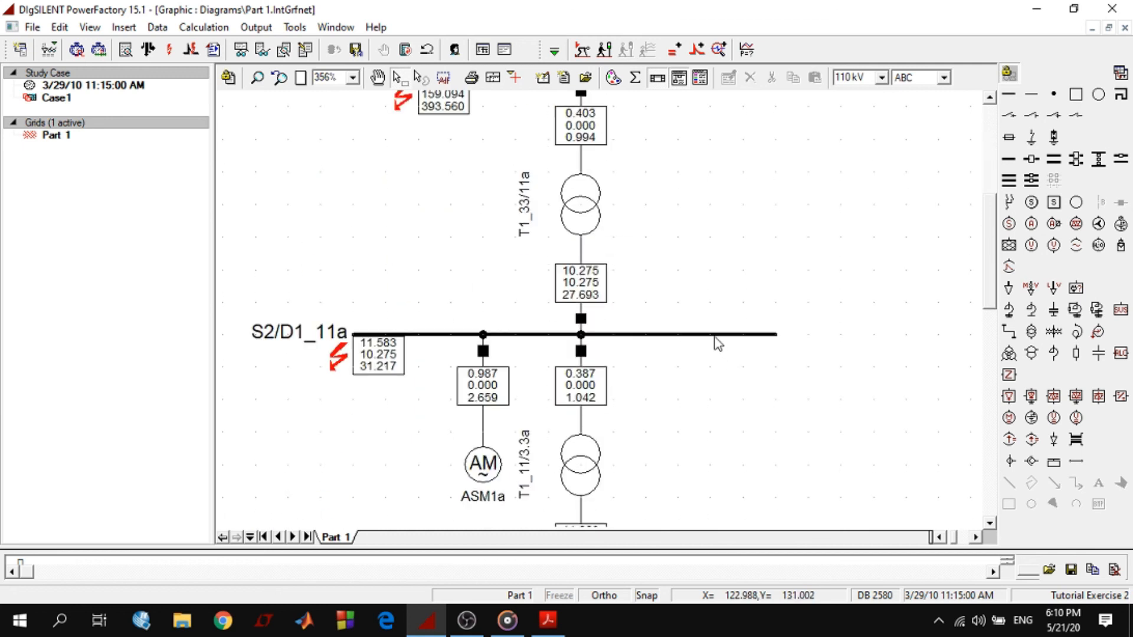
{"action": "left_click", "coordinate": [701, 337]}
{"action": "right_click", "coordinate": [701, 336]}
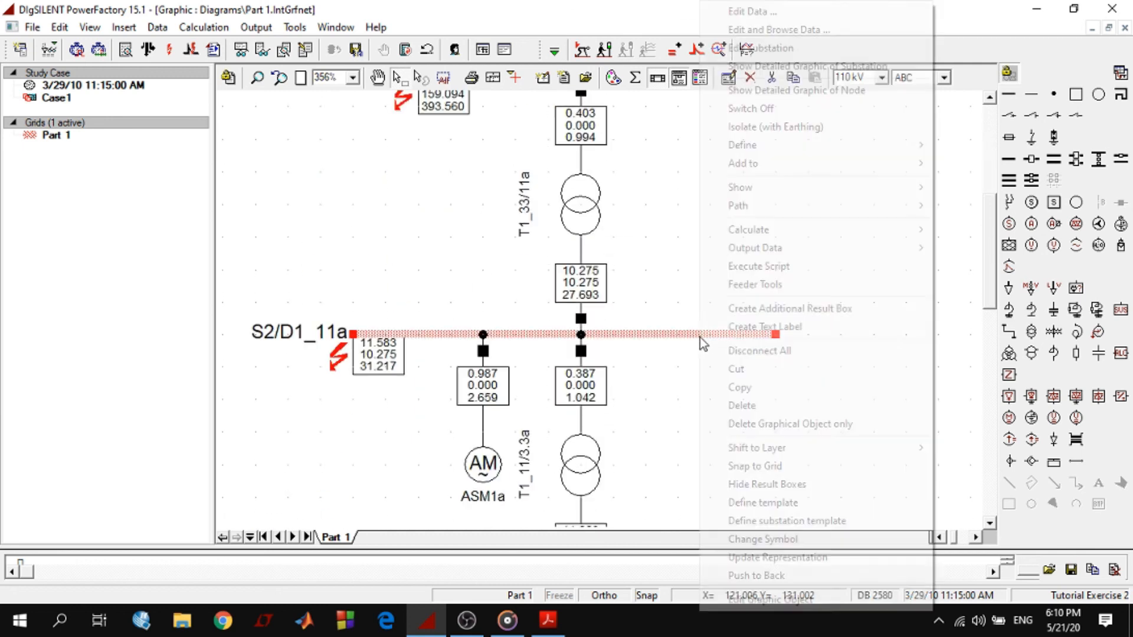
{"action": "mouse_move", "coordinate": [766, 234]}
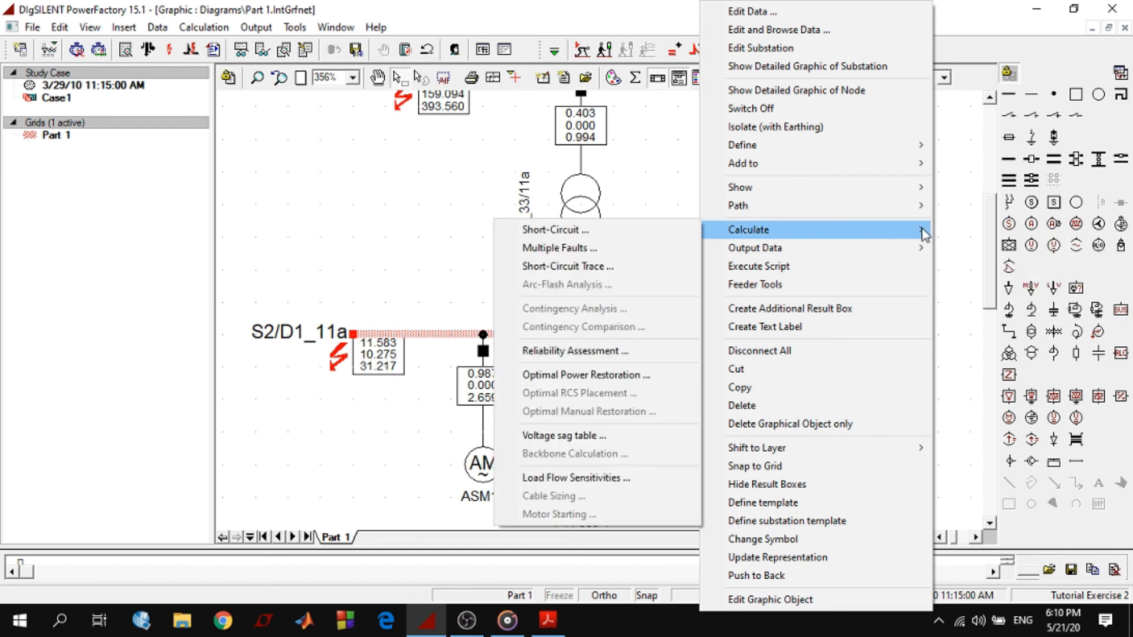
{"action": "left_click", "coordinate": [621, 232]}
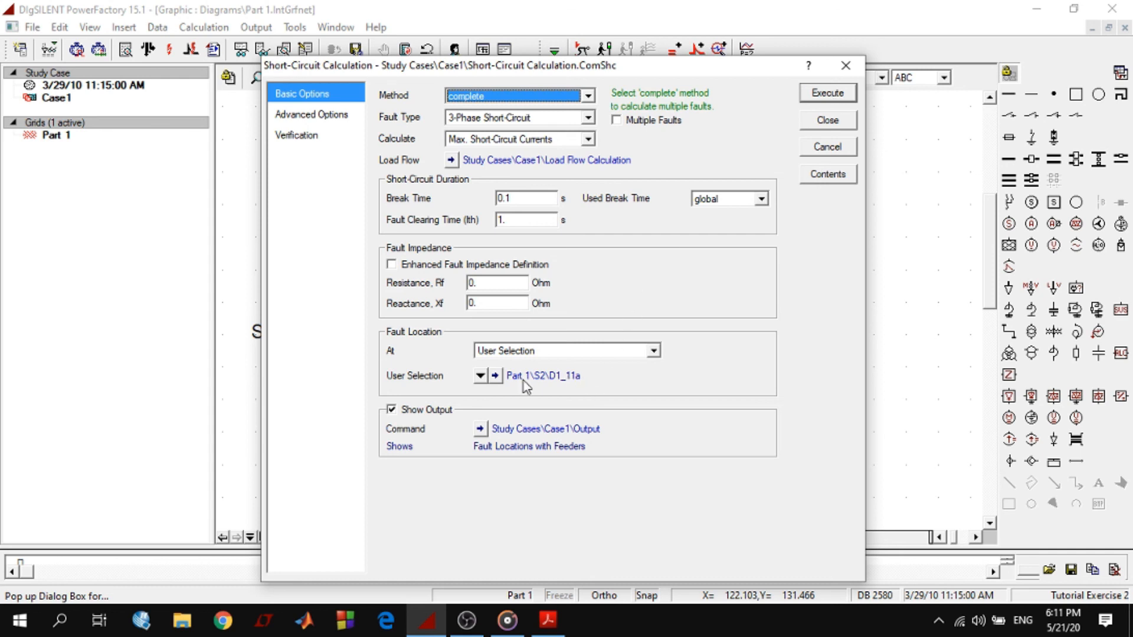
{"action": "left_click", "coordinate": [827, 93]}
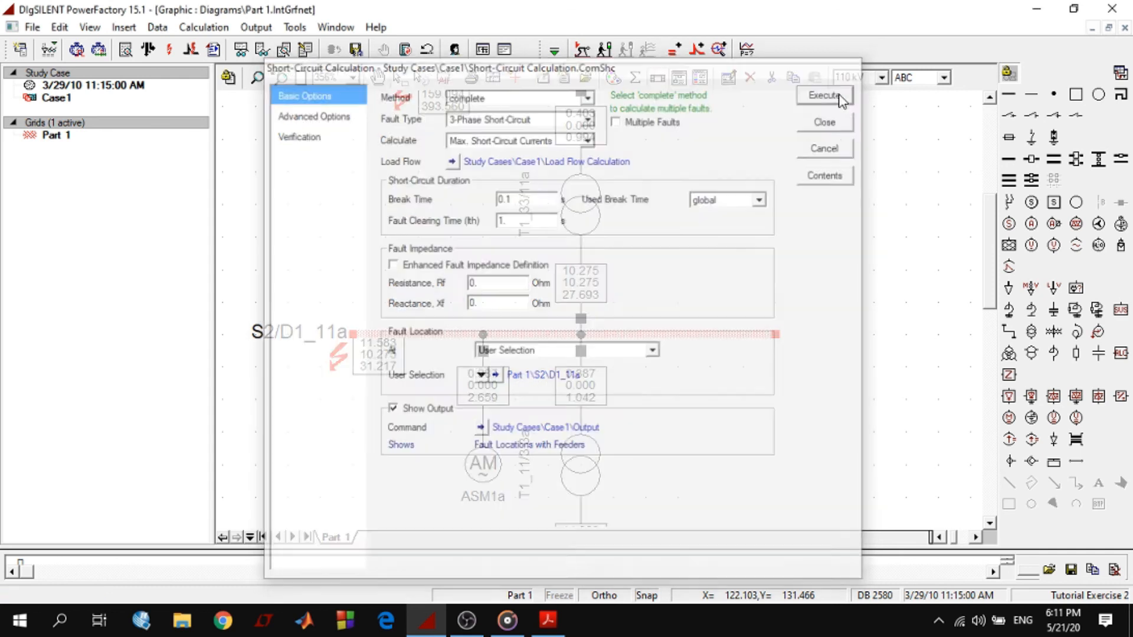
{"action": "left_click", "coordinate": [713, 440]}
Examine the results of the fault at busbar S2/D1_11a in the diagram and in the enlarged output report
{"action": "scroll", "coordinate": [697, 412], "scroll_direction": "up", "scroll_amount": 4}
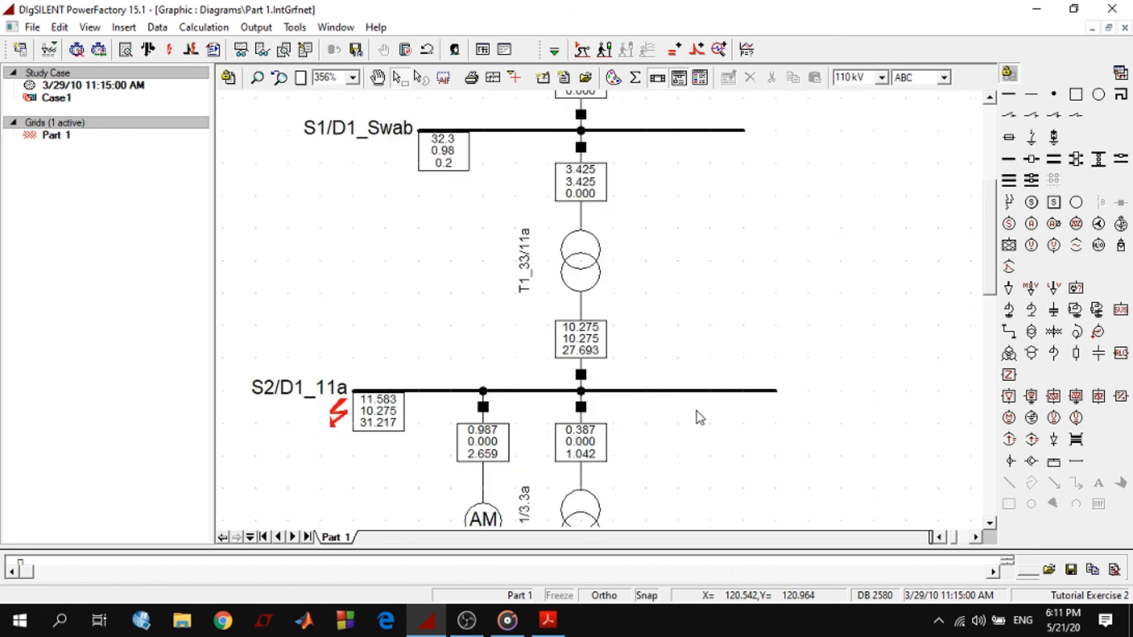
{"action": "scroll", "coordinate": [696, 412], "scroll_direction": "down", "scroll_amount": 6}
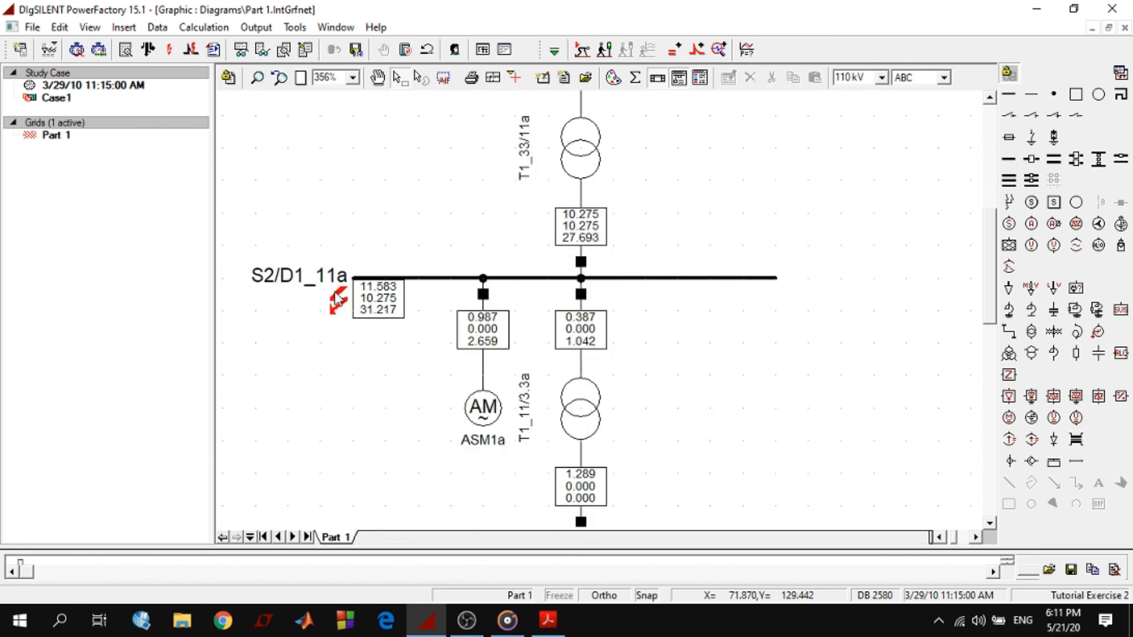
{"action": "scroll", "coordinate": [372, 384], "scroll_direction": "down", "scroll_amount": 2}
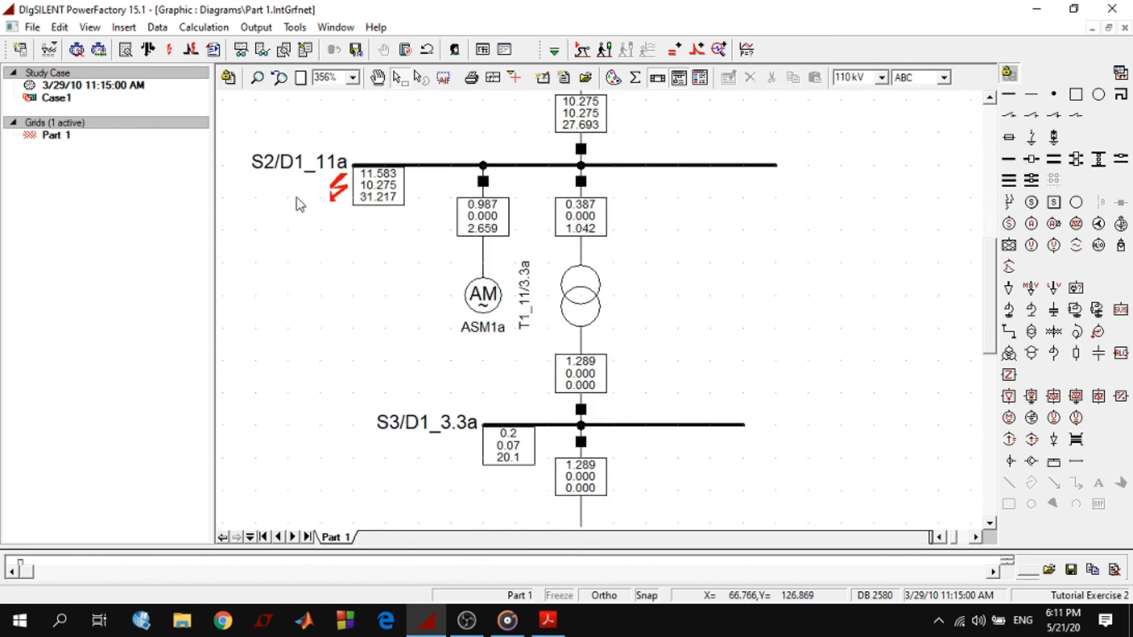
{"action": "scroll", "coordinate": [427, 354], "scroll_direction": "down", "scroll_amount": 4}
{"action": "scroll", "coordinate": [428, 357], "scroll_direction": "up", "scroll_amount": 7}
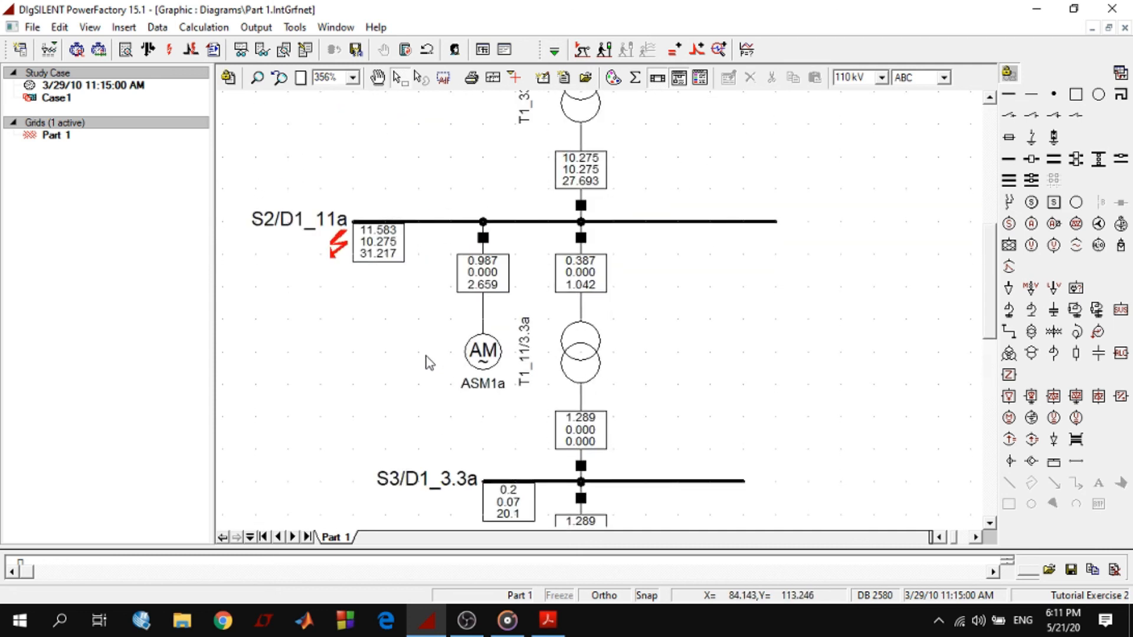
{"action": "left_click", "coordinate": [505, 51]}
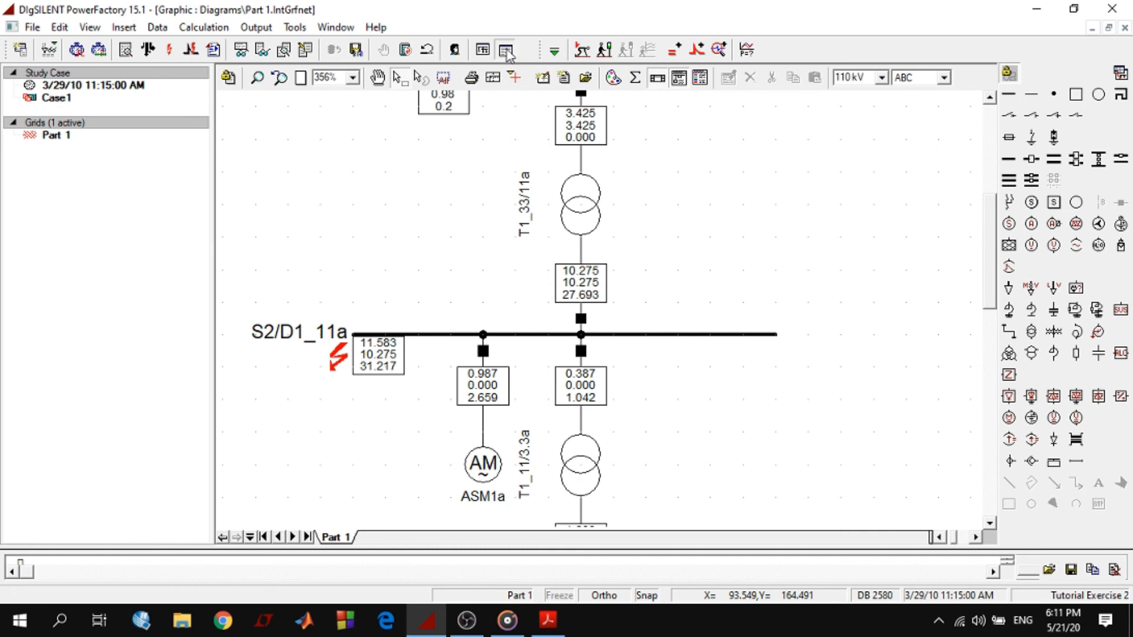
{"action": "scroll", "coordinate": [360, 383], "scroll_direction": "up", "scroll_amount": 8}
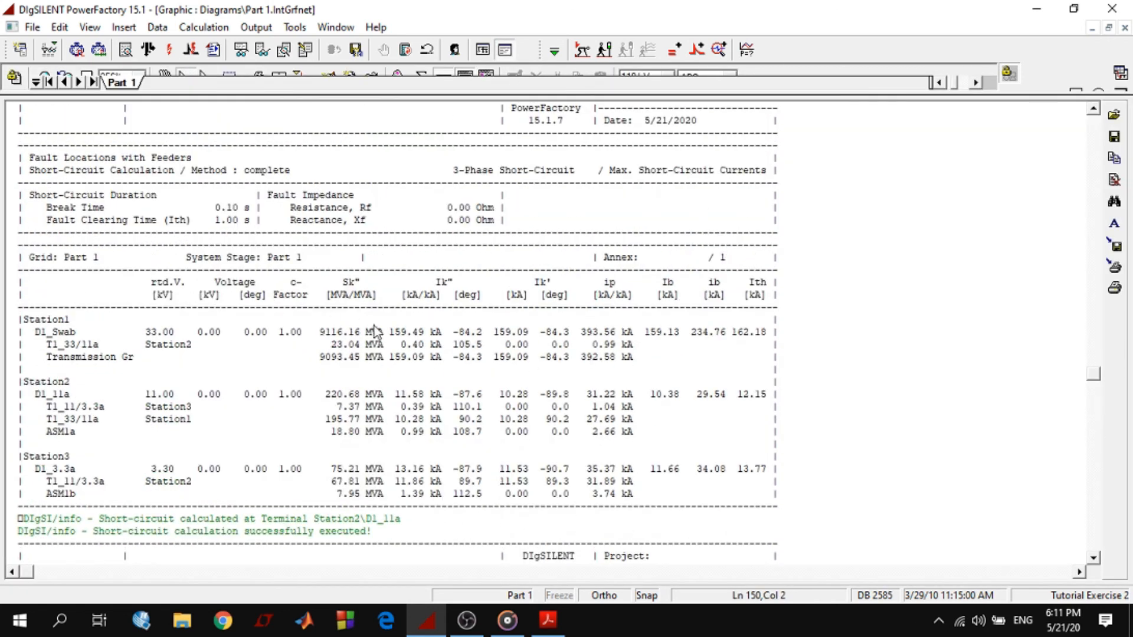
{"action": "scroll", "coordinate": [319, 460], "scroll_direction": "down", "scroll_amount": 9}
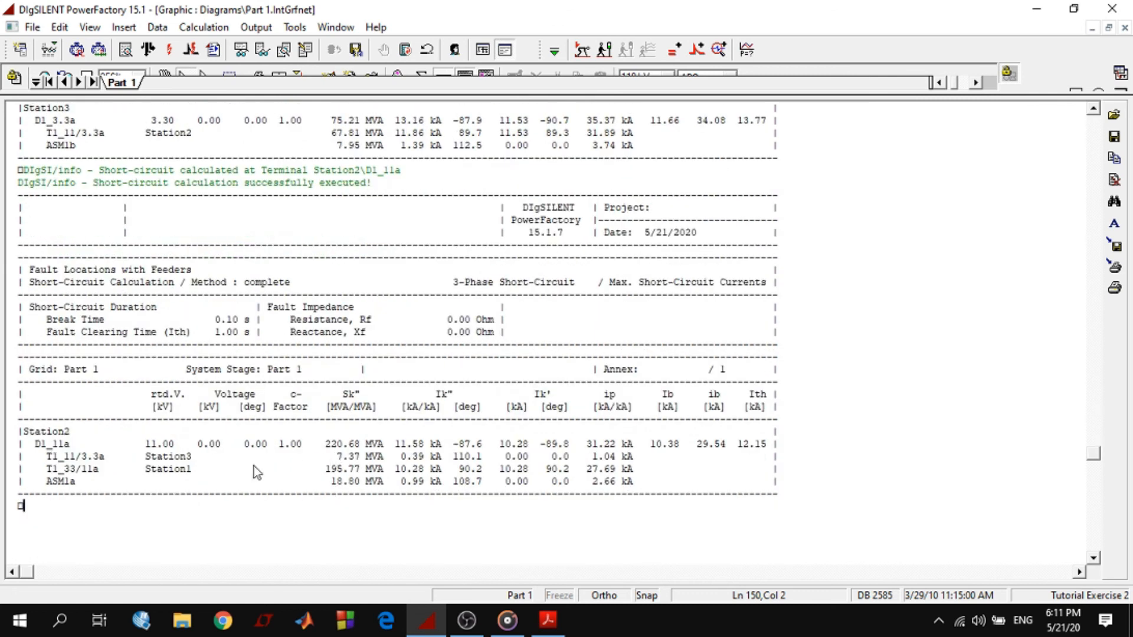